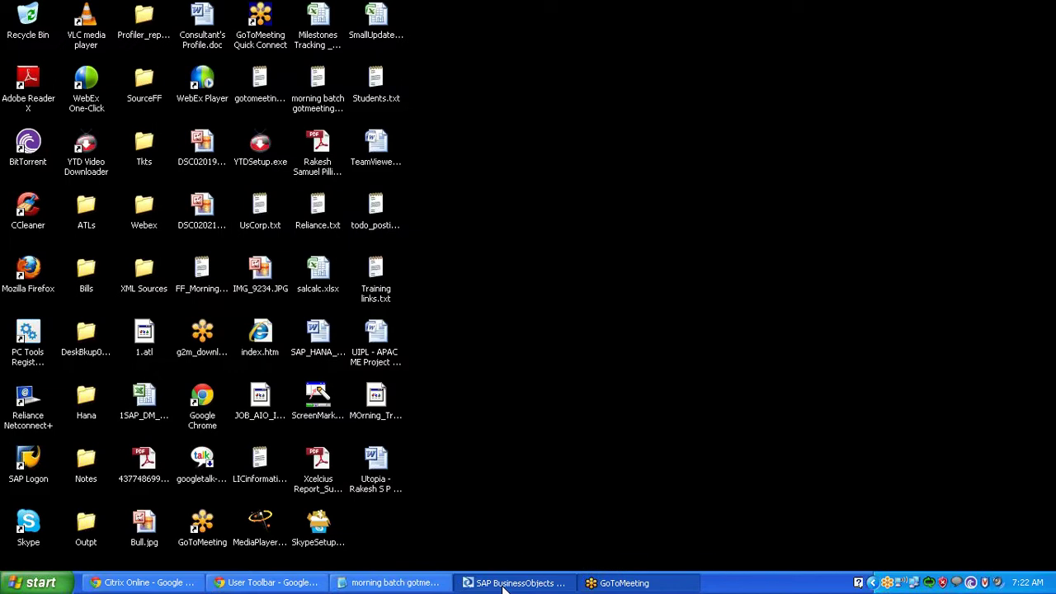
# Switch to SAP BusinessObjects Data Services Designer, show the Platform transforms and widen the object library to read their descriptions.
pyautogui.click(505, 584)
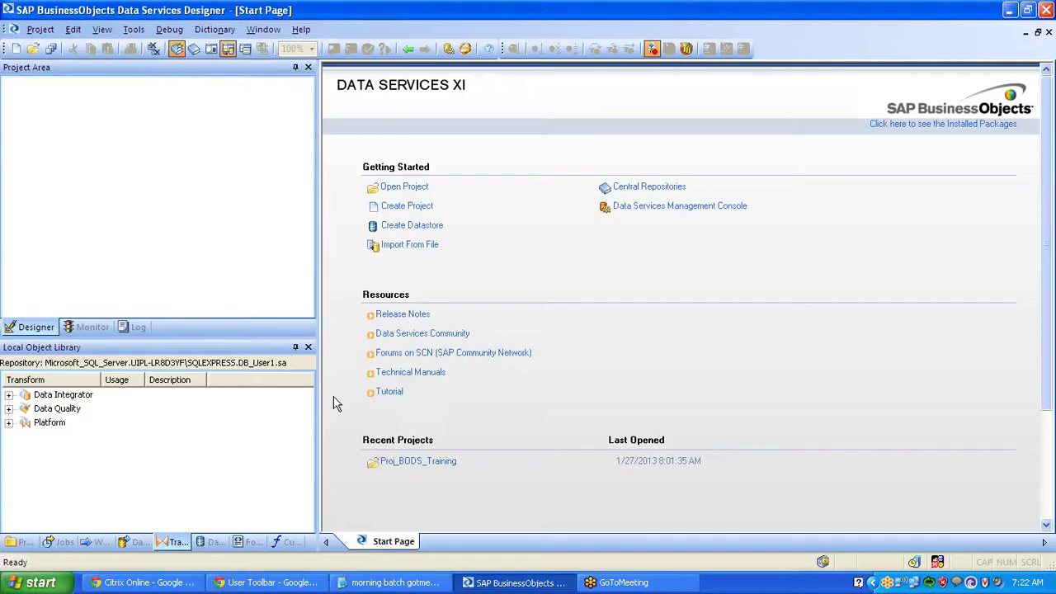
pyautogui.click(10, 396)
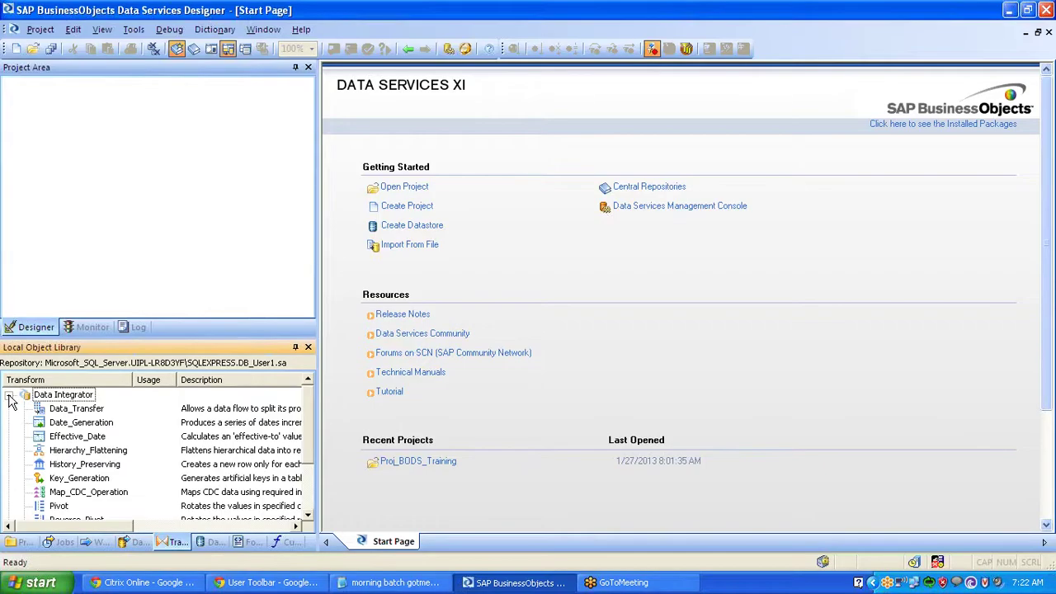
pyautogui.click(10, 396)
pyautogui.click(10, 422)
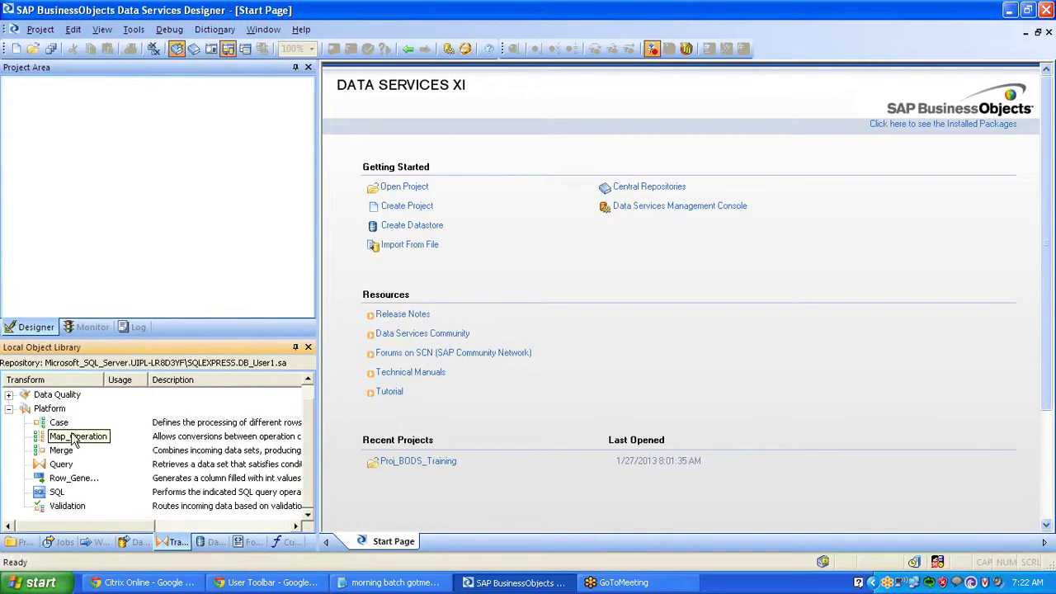
pyautogui.click(60, 422)
pyautogui.click(66, 453)
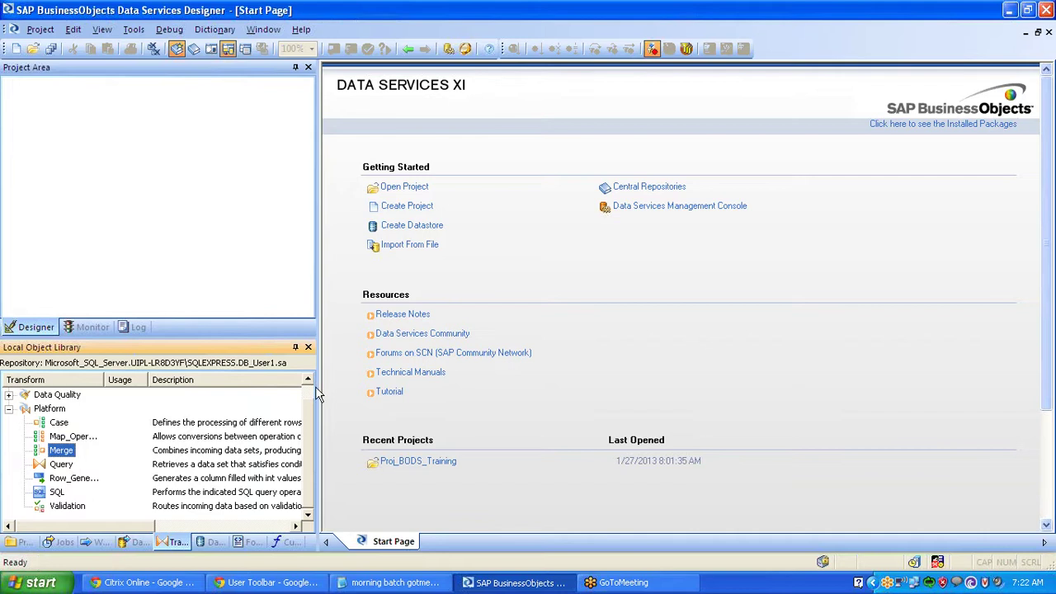
pyautogui.moveTo(317, 390); pyautogui.dragTo(454, 407)
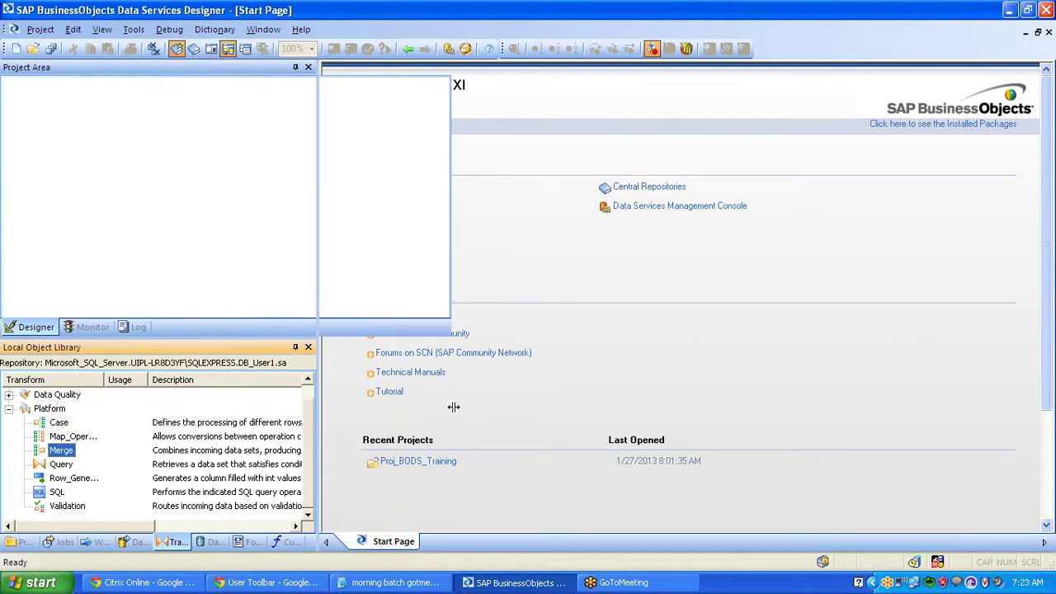
pyautogui.click(65, 423)
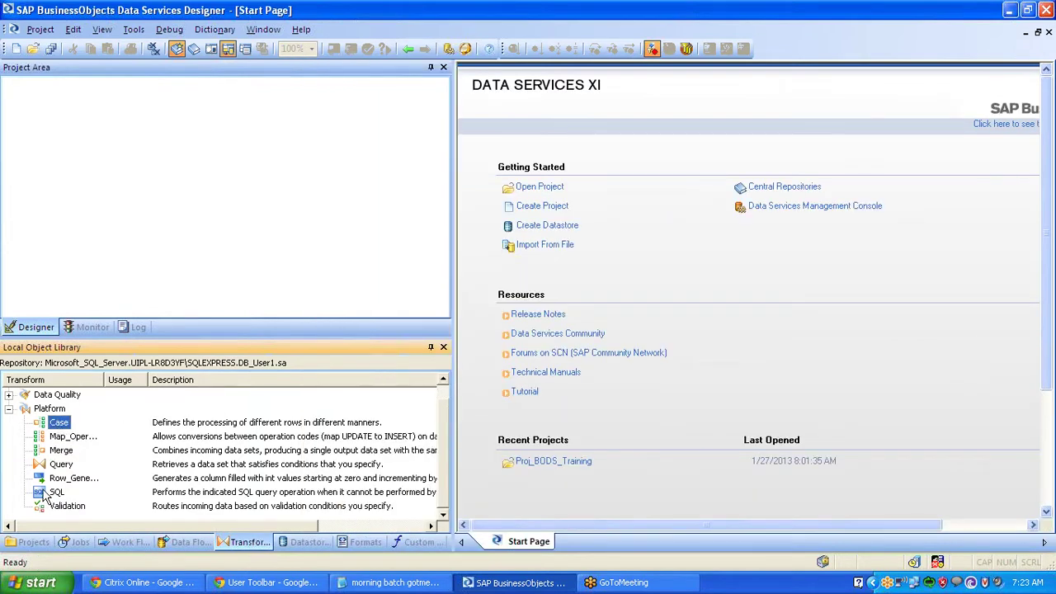
# Open the project Proj_BODS_Training and bring up the DF_Case data flow of Job_Case_Merge.
pyautogui.click(33, 545)
pyautogui.doubleClick(52, 396)
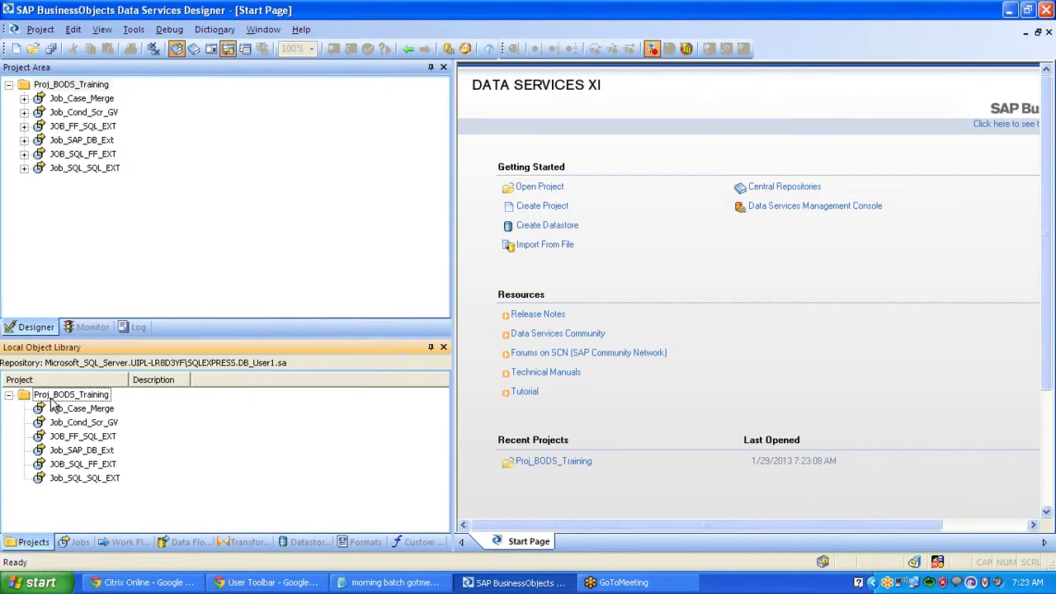
pyautogui.click(237, 544)
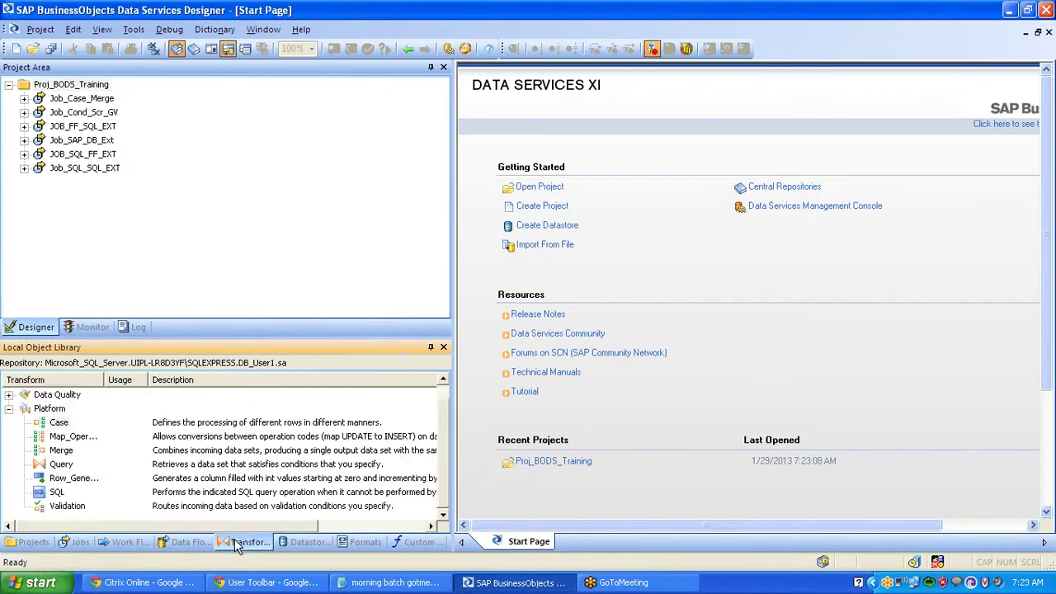
pyautogui.click(69, 424)
pyautogui.click(91, 103)
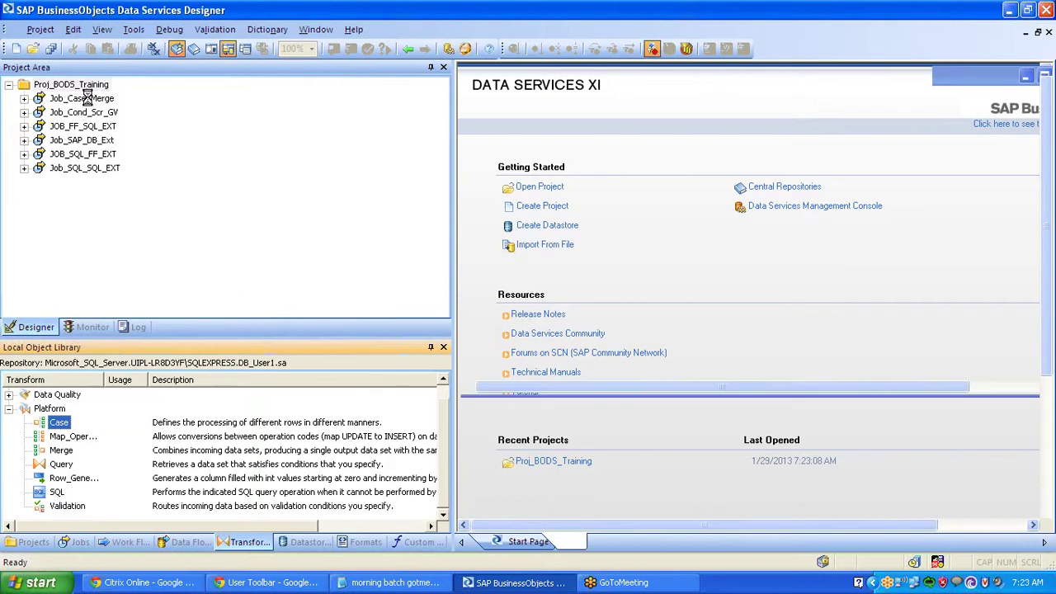
pyautogui.doubleClick(91, 99)
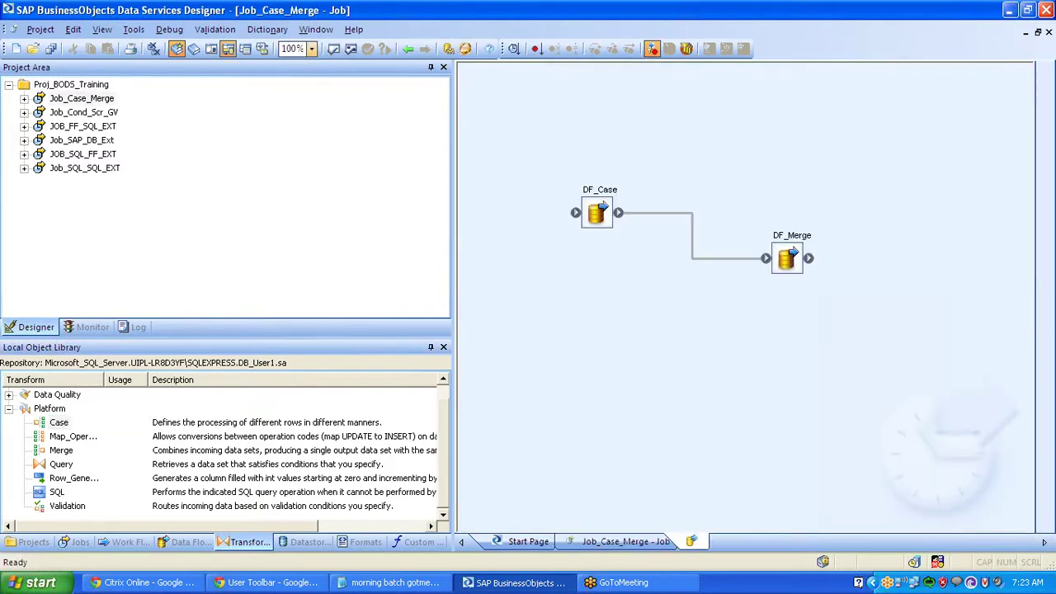
pyautogui.doubleClick(601, 190)
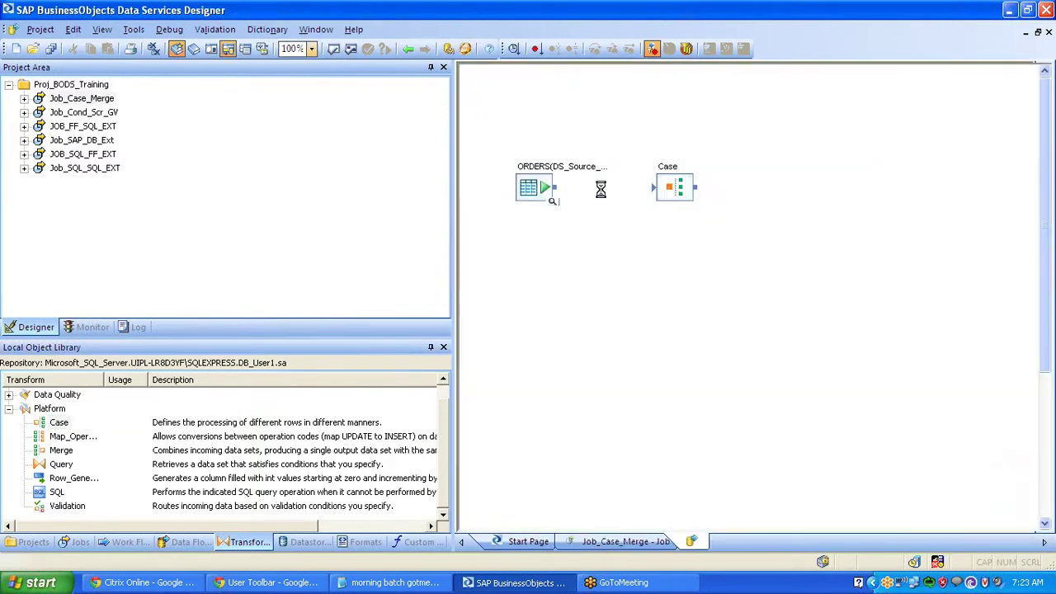
# Examine the ORDERS source, the Case transform's outputs and the VIA1, VIA2 and VIA3 target tables in the data flow.
pyautogui.moveTo(482, 121); pyautogui.dragTo(602, 310)
pyautogui.click(547, 198)
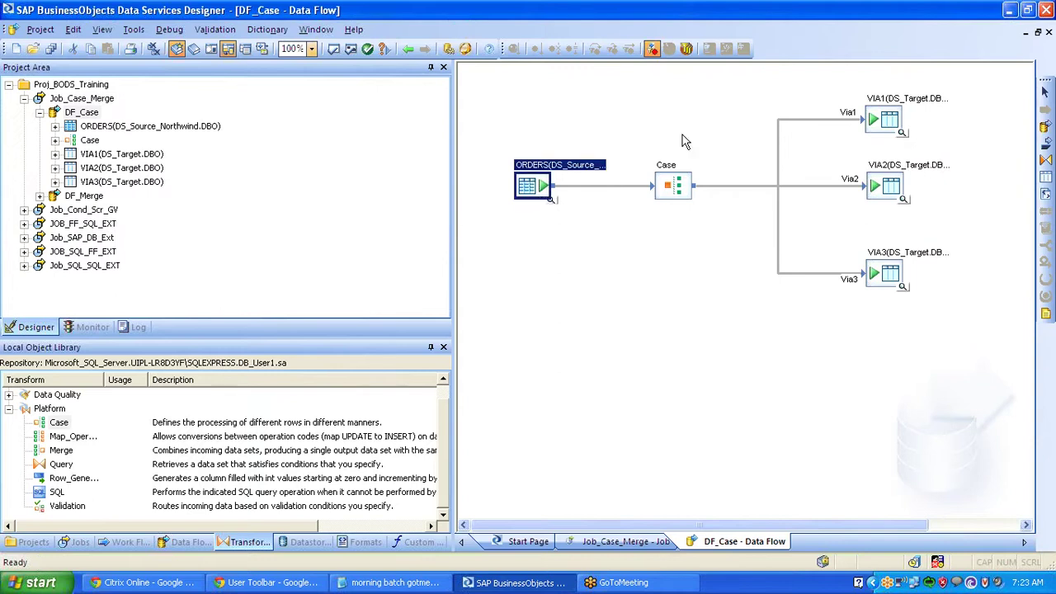
pyautogui.click(829, 91)
pyautogui.moveTo(824, 77); pyautogui.dragTo(942, 323)
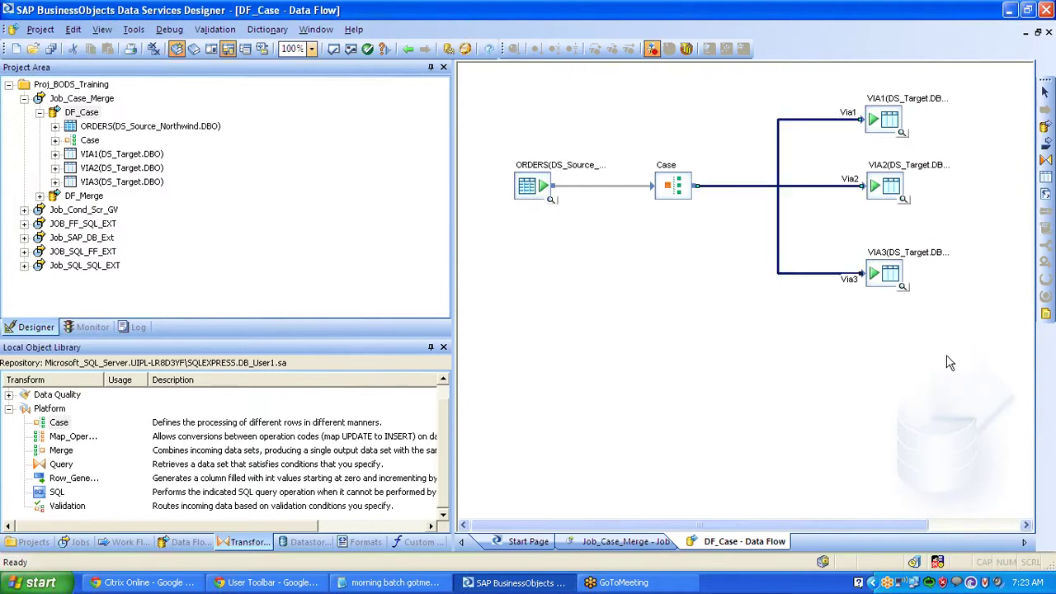
pyautogui.click(886, 302)
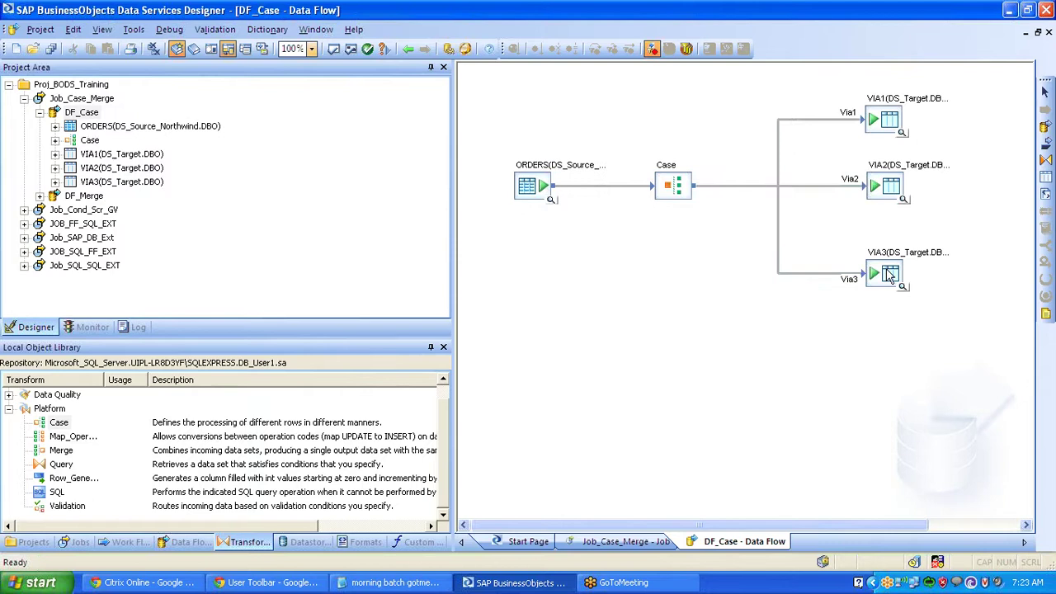
pyautogui.click(889, 275)
pyautogui.keyDown('ctrl'); pyautogui.click(889, 204); pyautogui.keyUp('ctrl')
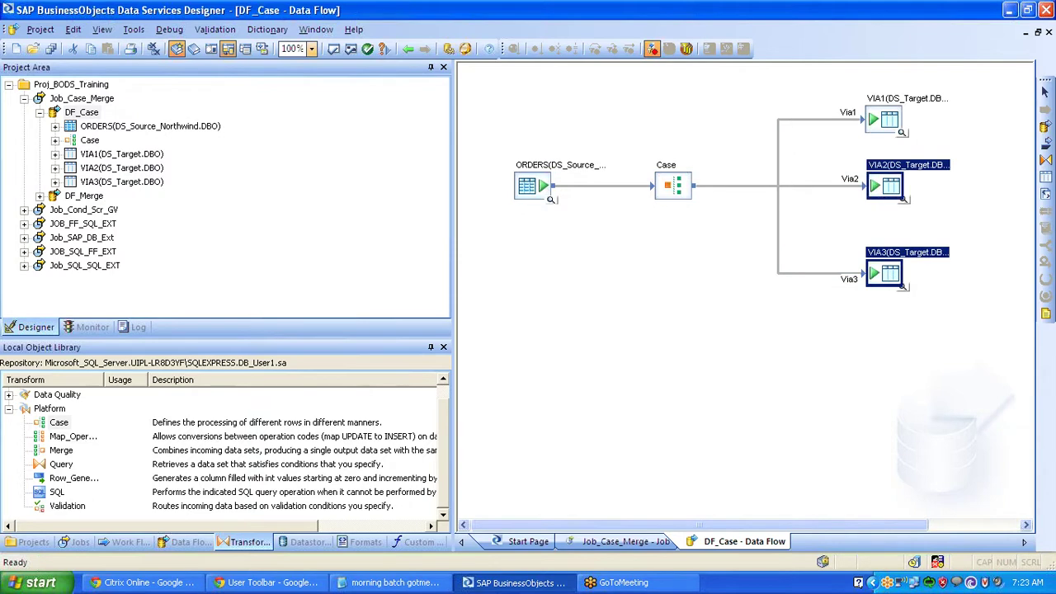
pyautogui.keyDown('ctrl'); pyautogui.click(887, 121); pyautogui.keyUp('ctrl')
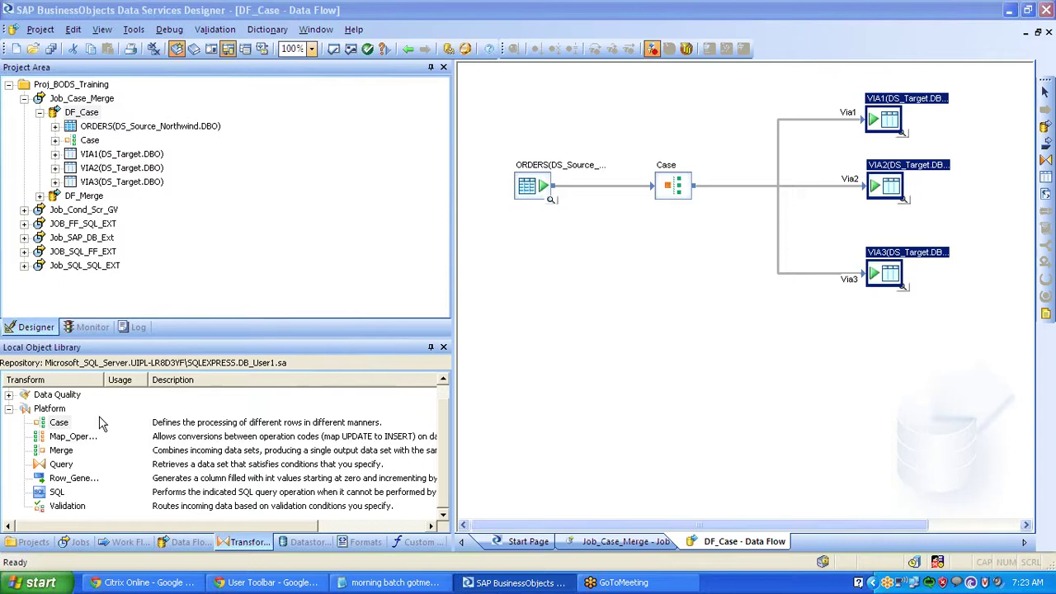
pyautogui.click(546, 180)
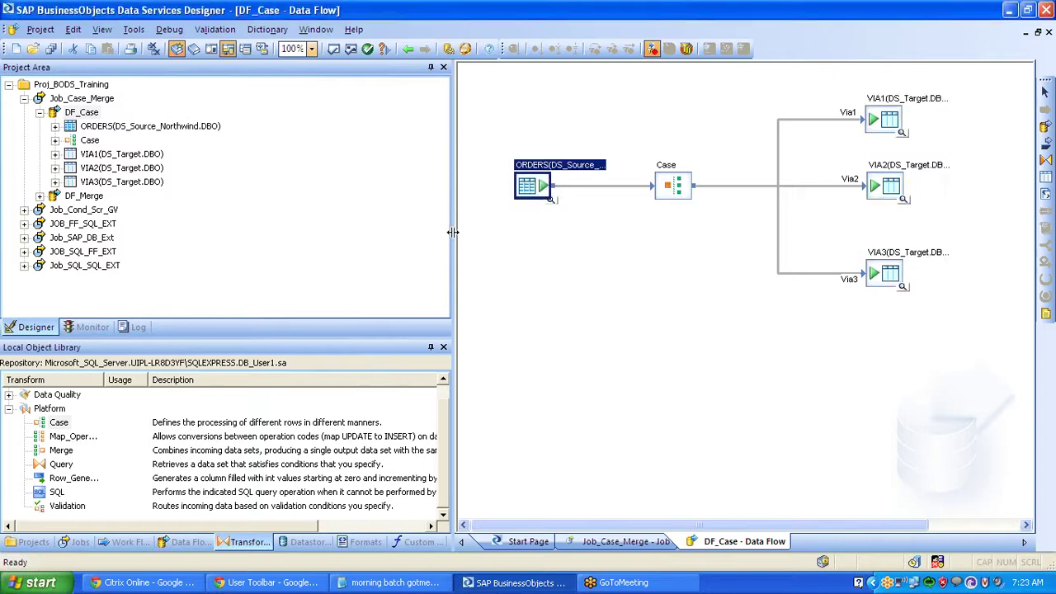
pyautogui.click(59, 422)
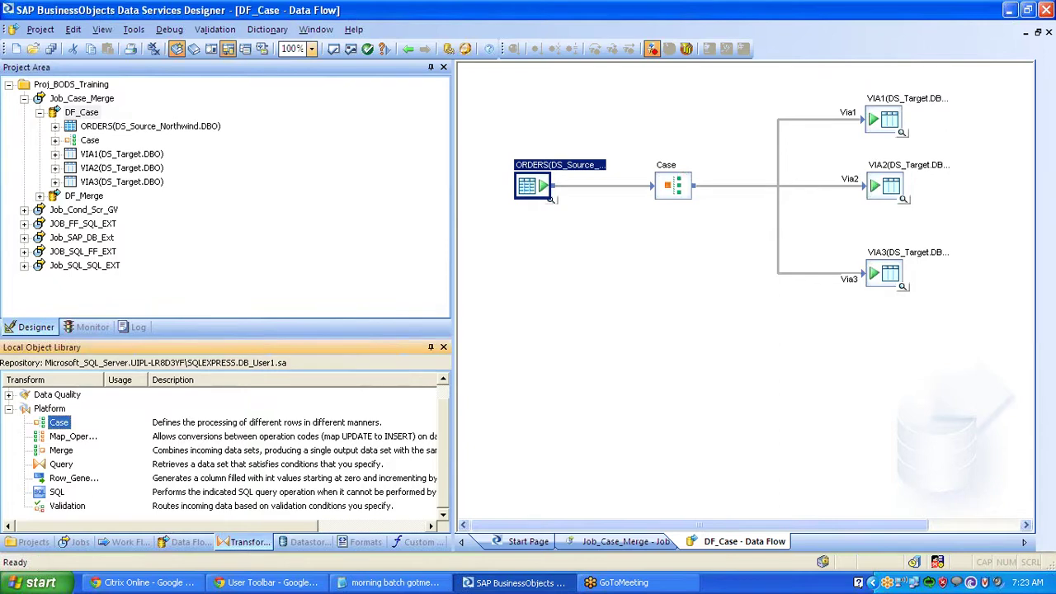
# Open the Case transform in the data flow and delete its VIaa223 expression.
pyautogui.doubleClick(674, 184)
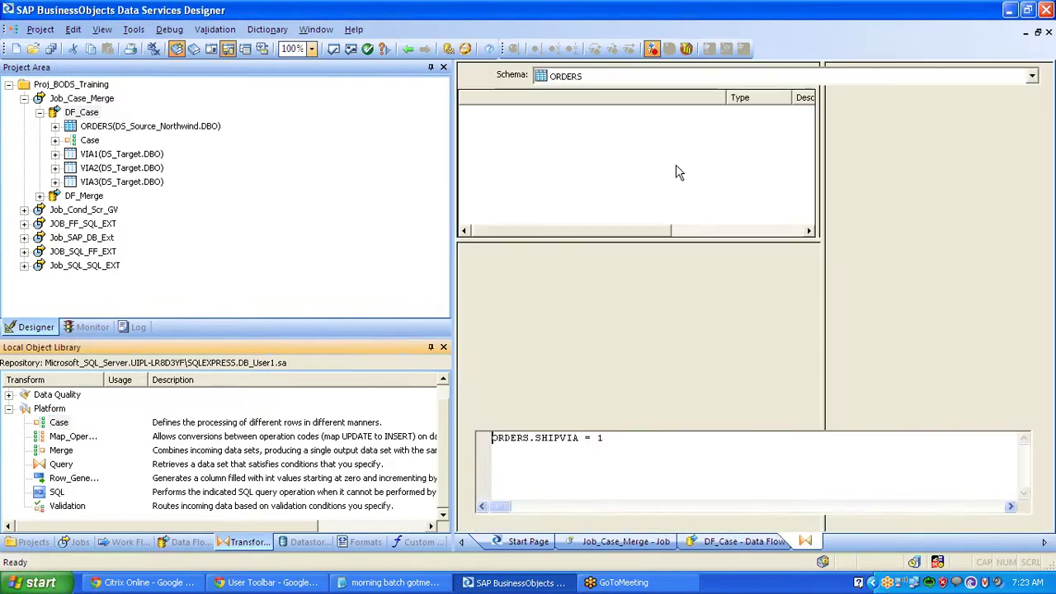
pyautogui.moveTo(675, 236); pyautogui.dragTo(673, 220)
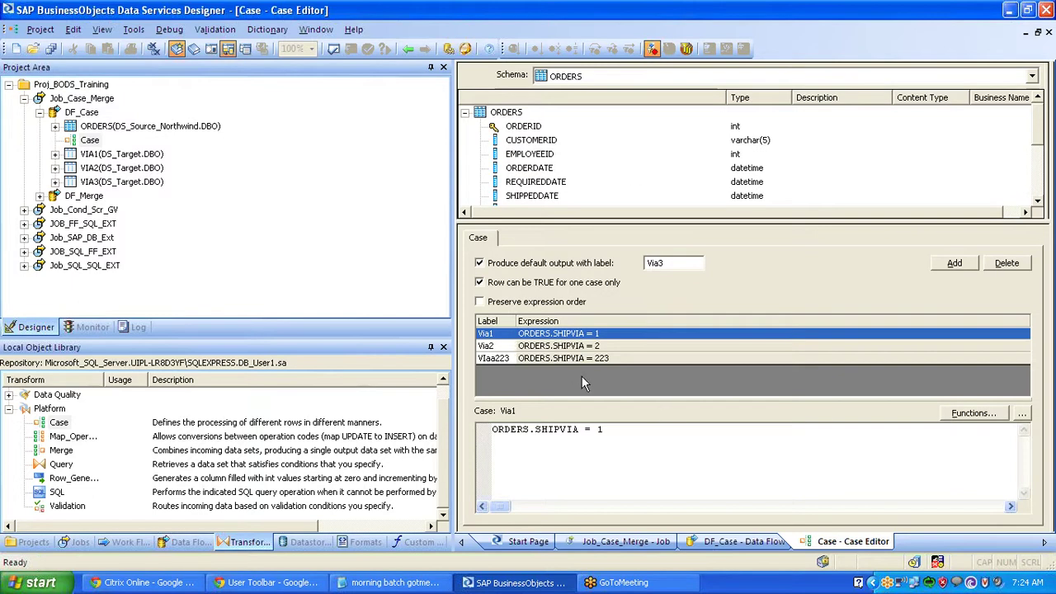
pyautogui.rightClick(567, 360)
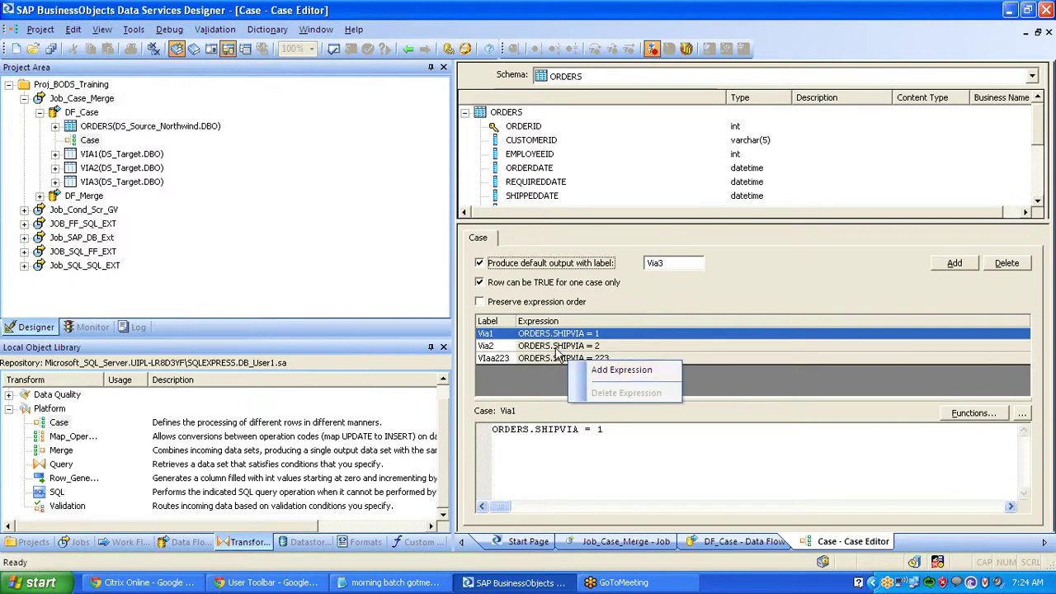
pyautogui.click(552, 356)
pyautogui.rightClick(552, 357)
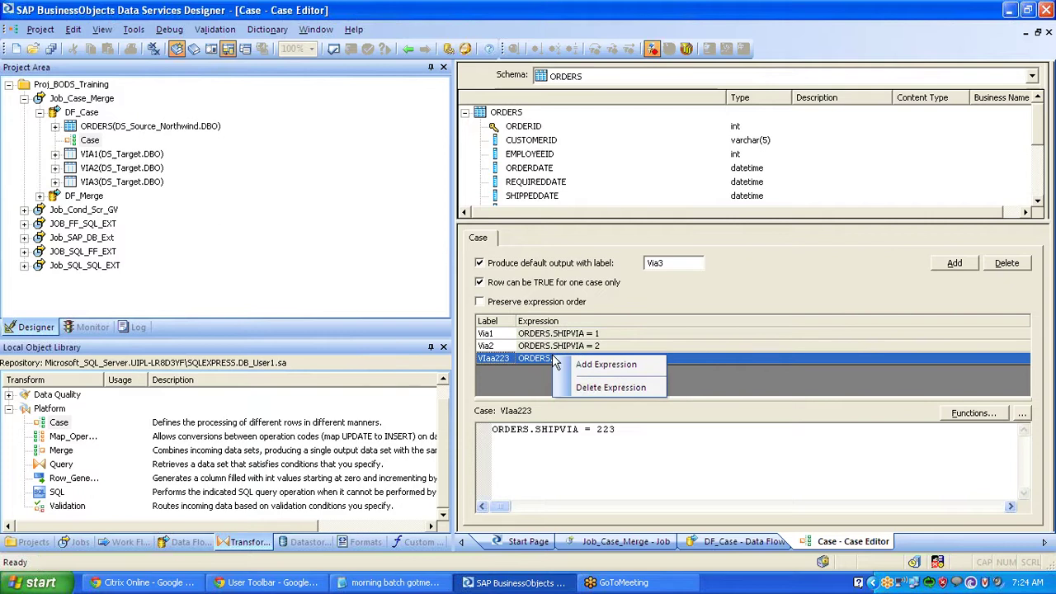
pyautogui.click(596, 387)
# Add a new expression to the Case transform and label it Vias3.
pyautogui.rightClick(642, 345)
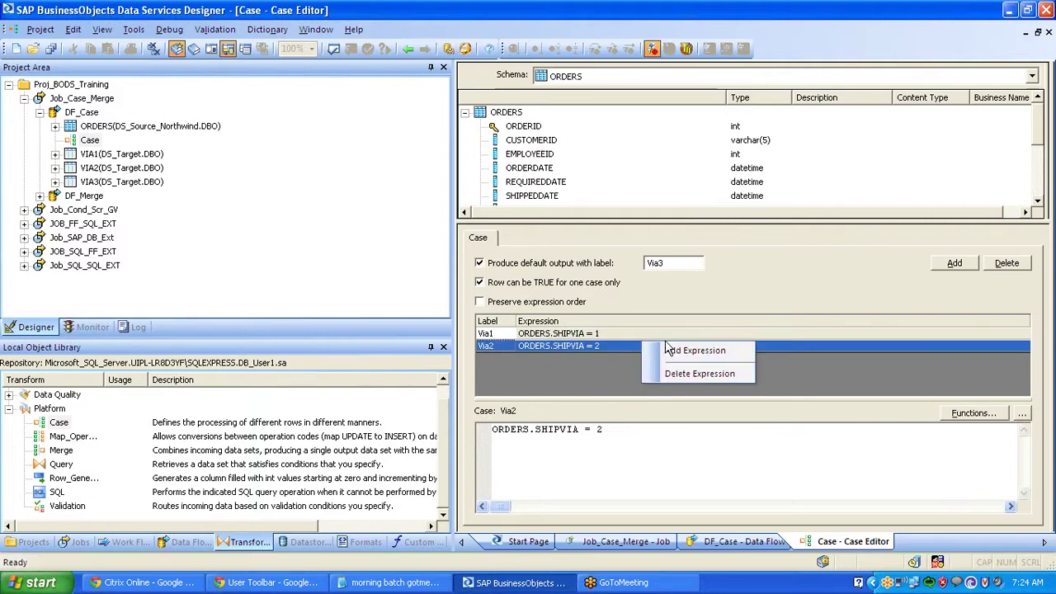
pyautogui.click(695, 351)
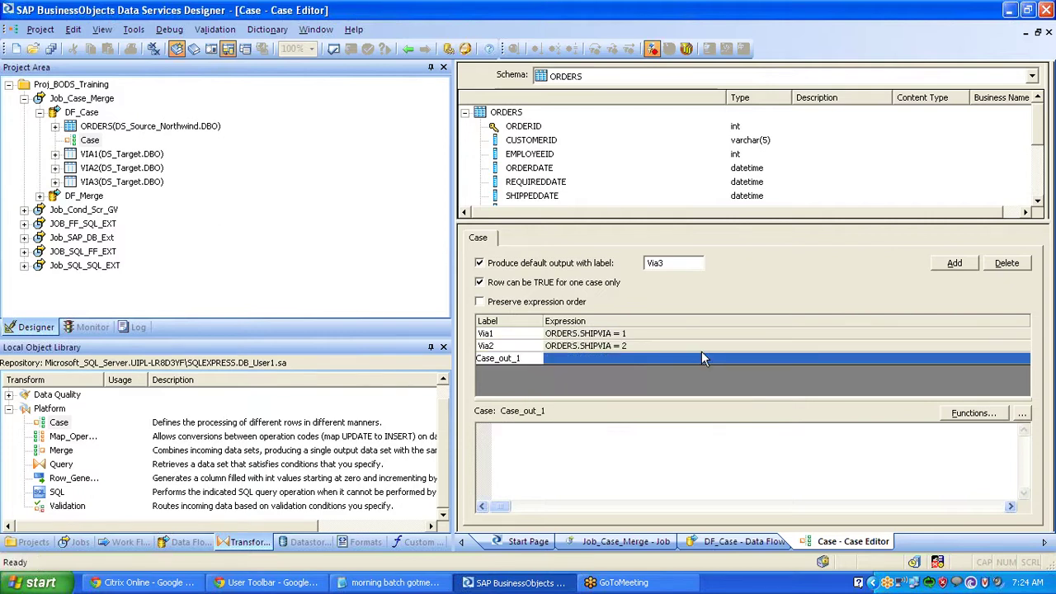
pyautogui.write('Via3')
pyautogui.click(623, 188)
pyautogui.click(544, 316)
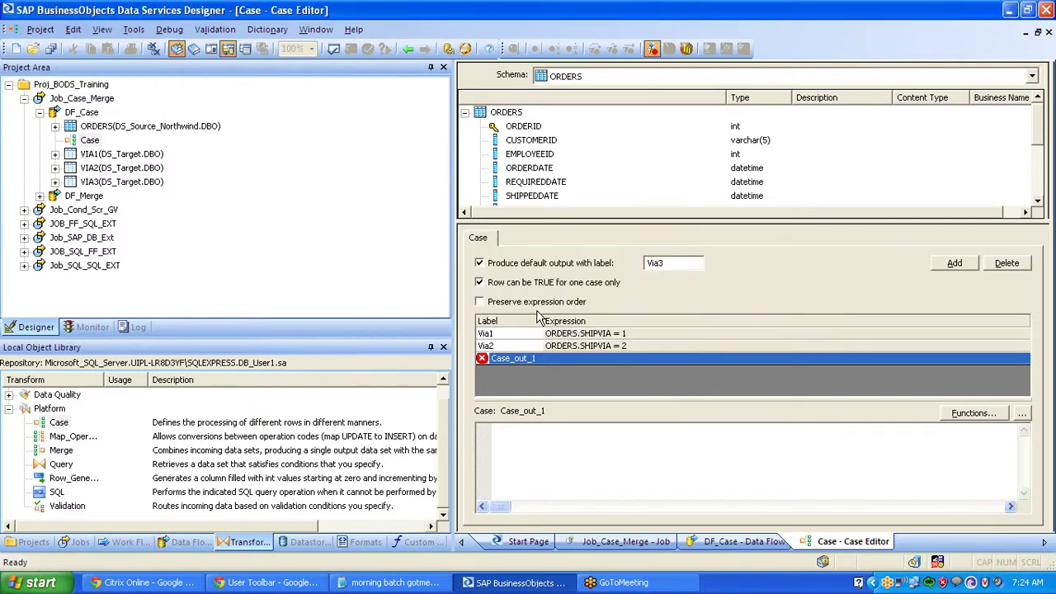
pyautogui.click(528, 358)
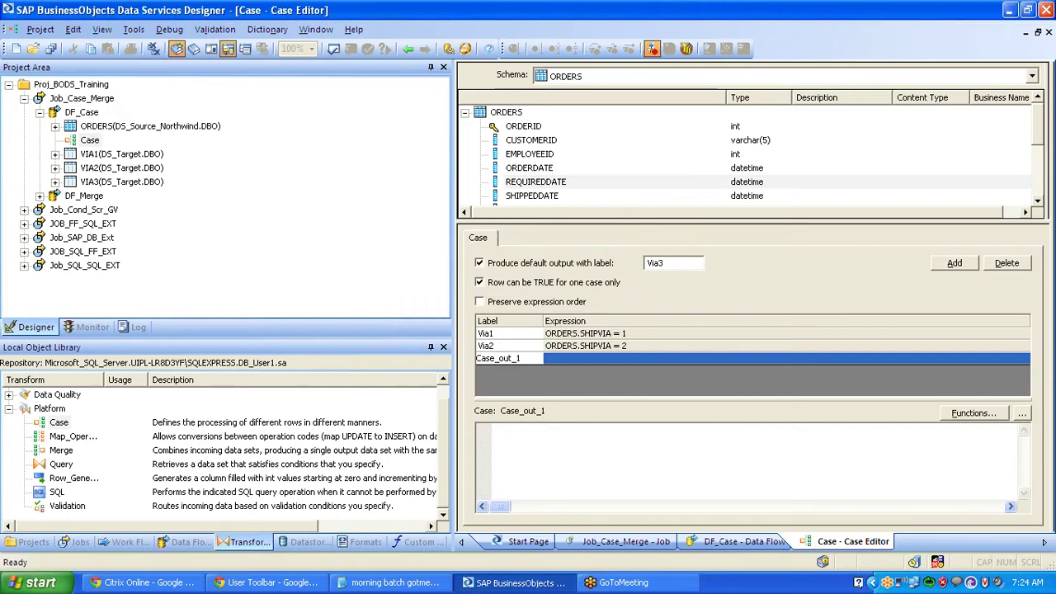
pyautogui.hotkey('shift', 'Home')
pyautogui.write('Vi')
pyautogui.click(535, 168)
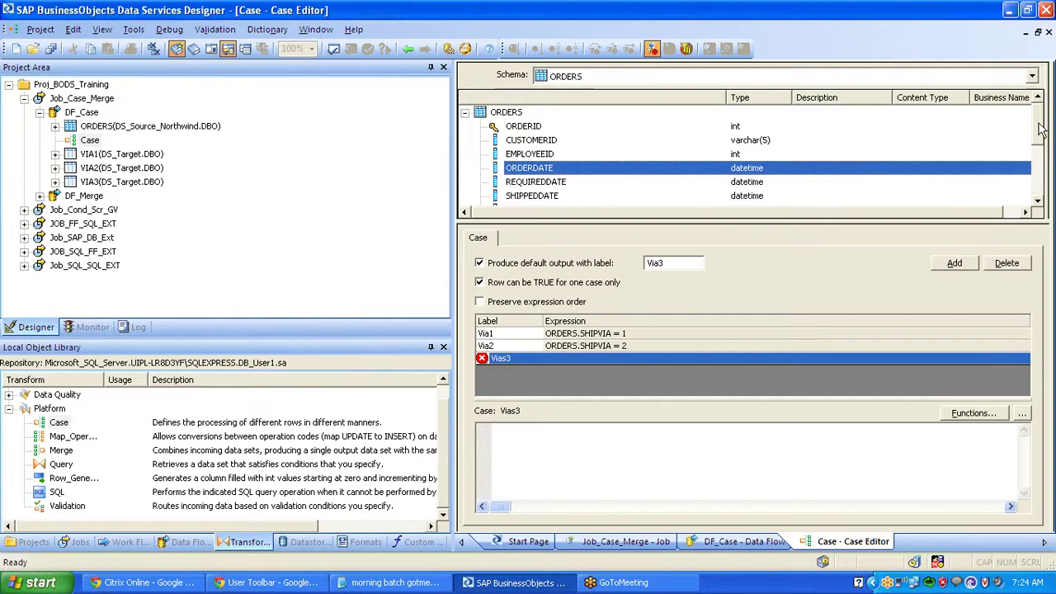
# Set the Vias3 expression to ORDERS.SHIPVIA = 3, check it in the reopened Case transform and return to the data flow.
pyautogui.moveTo(1042, 125); pyautogui.dragTo(1041, 147)
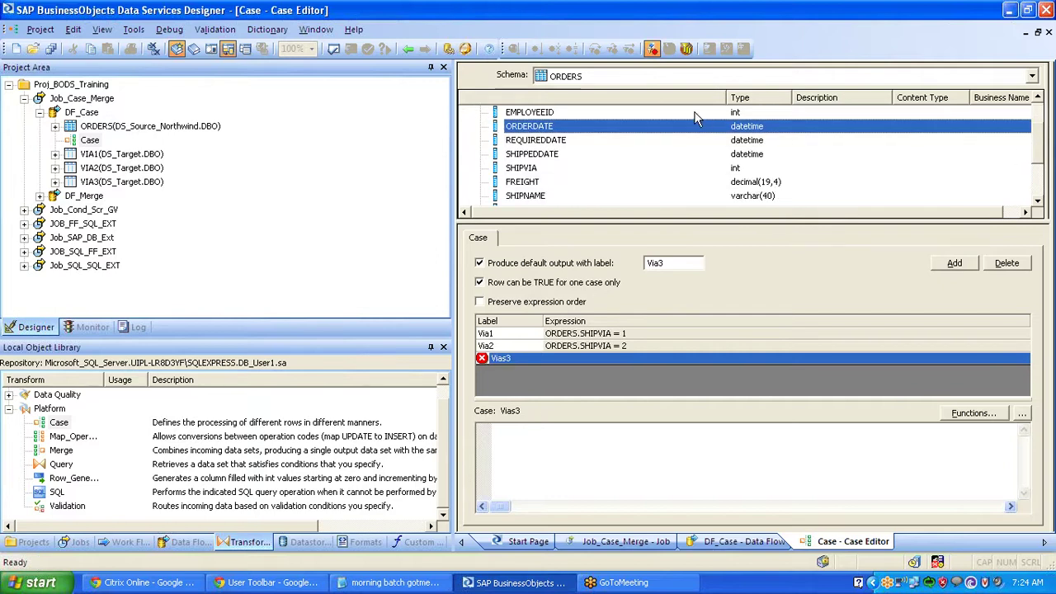
pyautogui.click(533, 168)
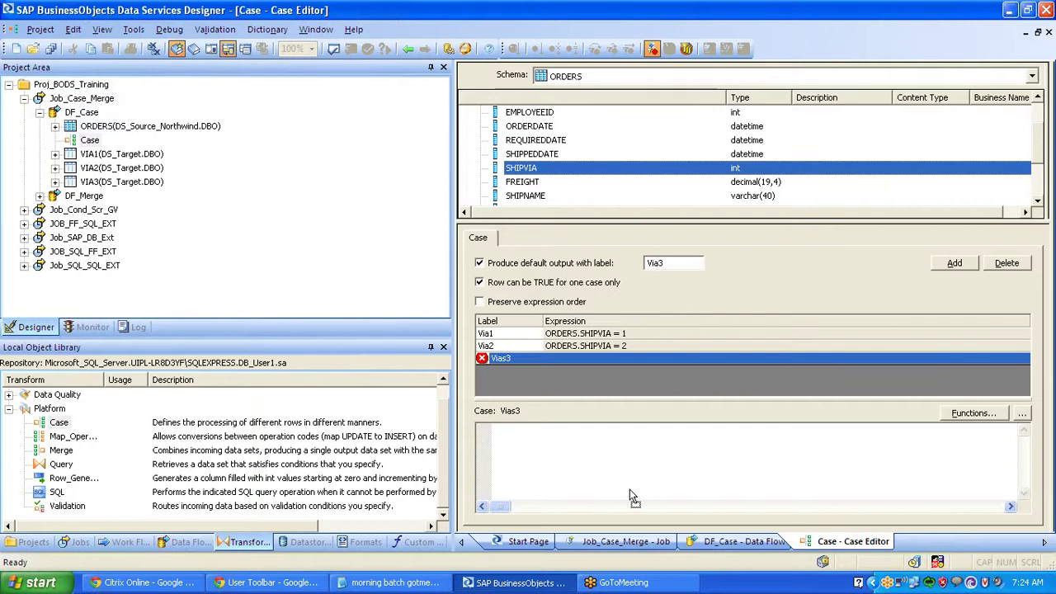
pyautogui.moveTo(586, 469); pyautogui.dragTo(586, 469)
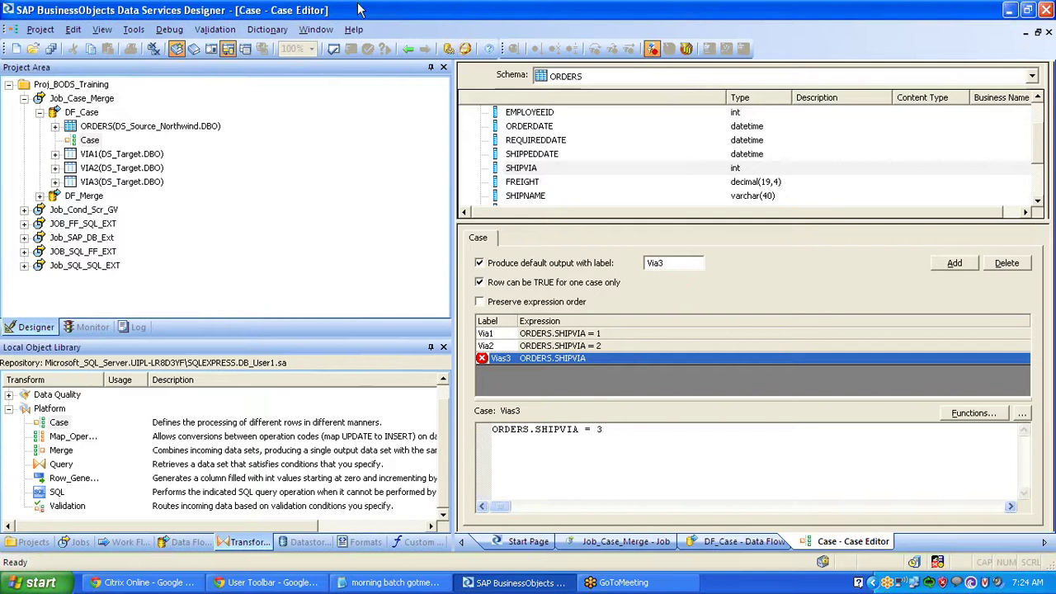
pyautogui.click(407, 51)
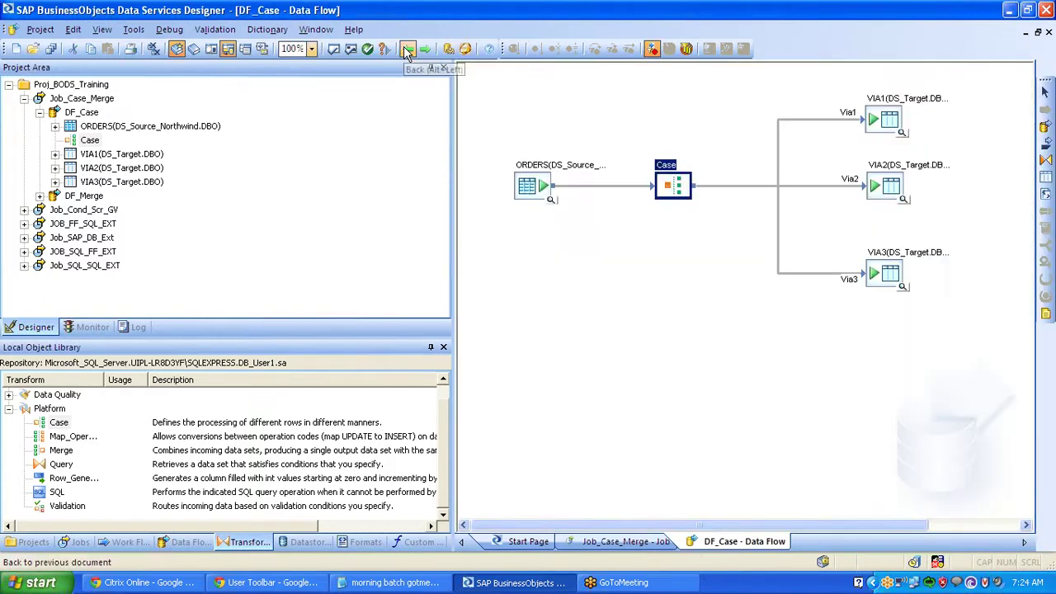
pyautogui.doubleClick(690, 186)
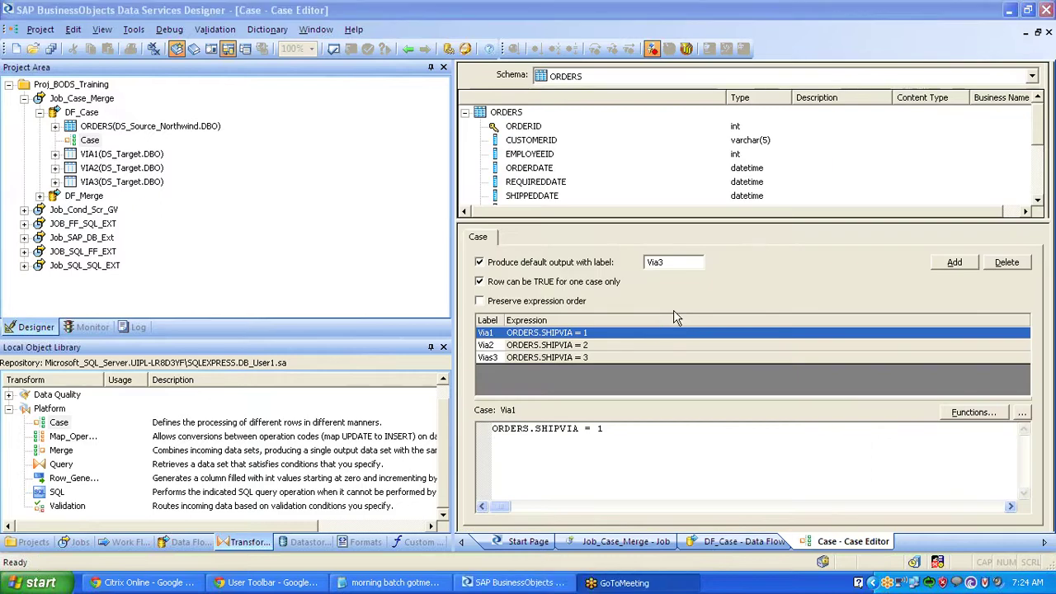
pyautogui.hotkey('alt', 'Tab')
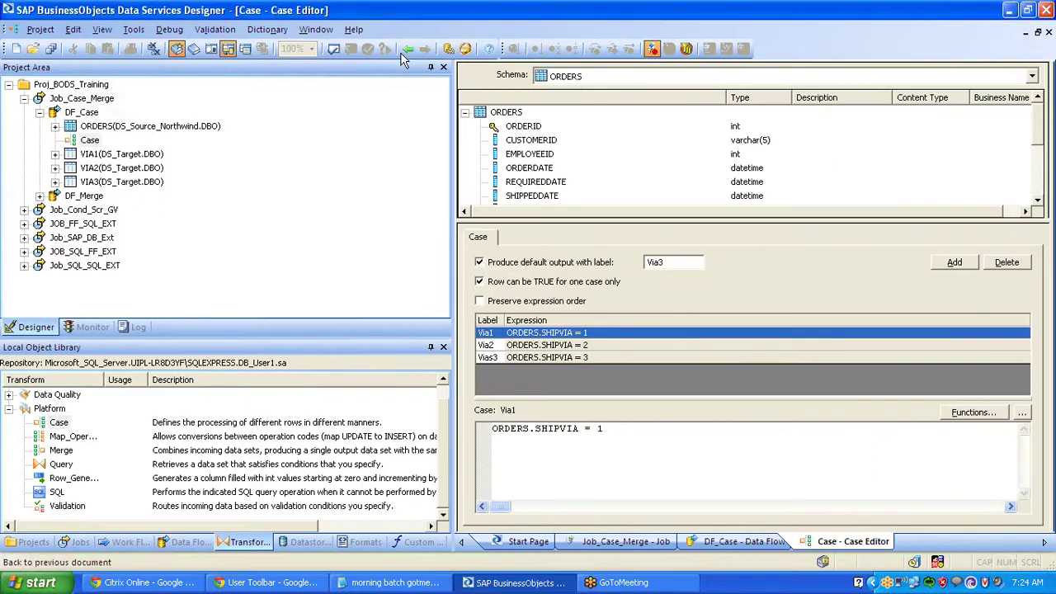
pyautogui.click(407, 51)
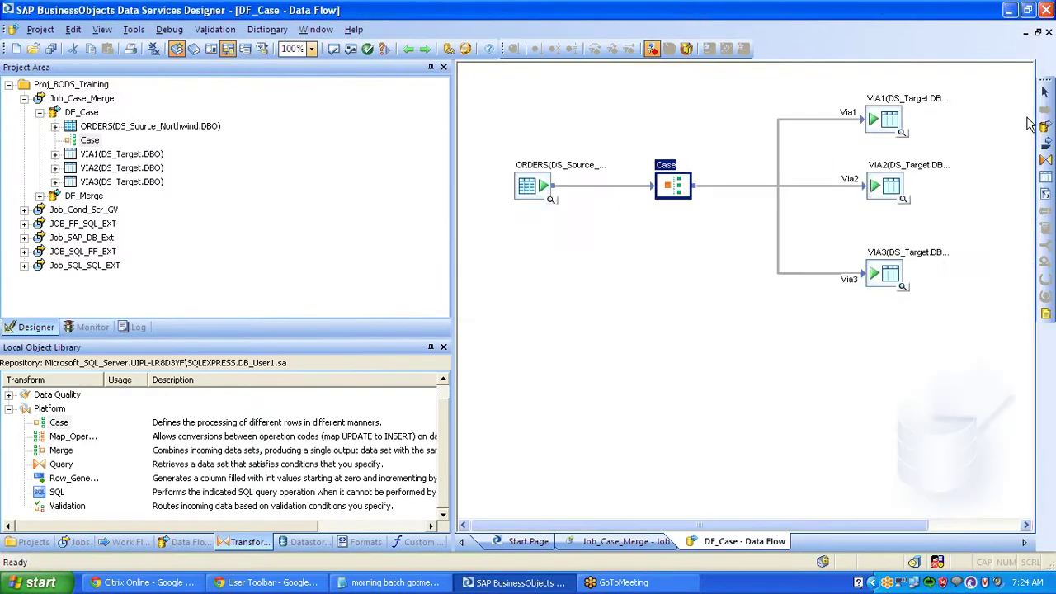
# Add a template target table named dummy in the DS_Target datastore, placing it below VIA3 in the data flow.
pyautogui.click(1044, 184)
pyautogui.click(866, 343)
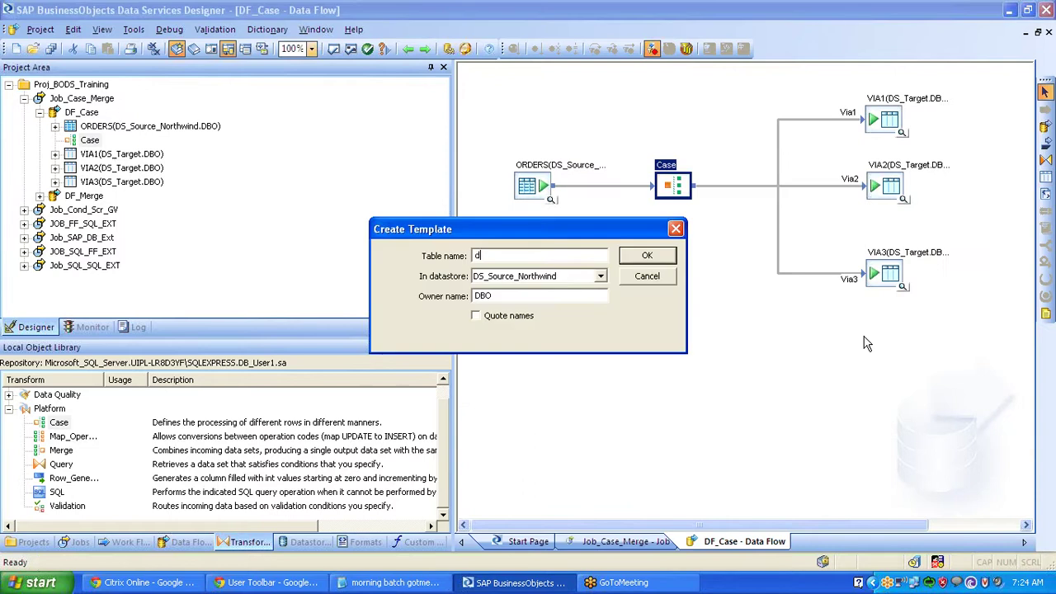
pyautogui.write('dummy')
pyautogui.press('Tab')
pyautogui.press('Down')
pyautogui.press('Return')
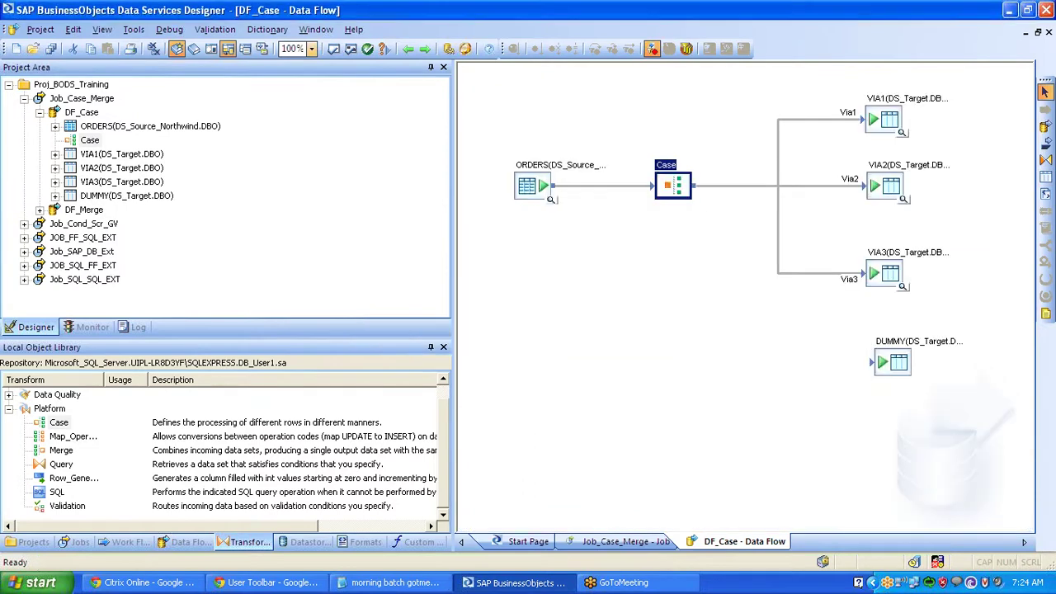
# Connect the Case transform's Vias3 output to the DUMMY table and align that table under VIA3.
pyautogui.moveTo(695, 185); pyautogui.dragTo(873, 361)
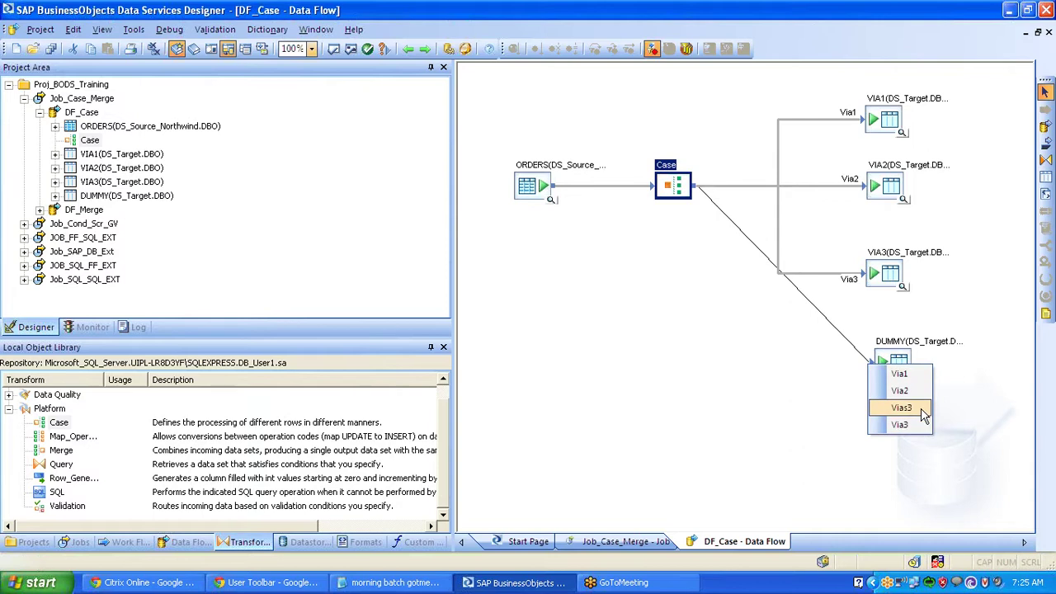
pyautogui.click(902, 408)
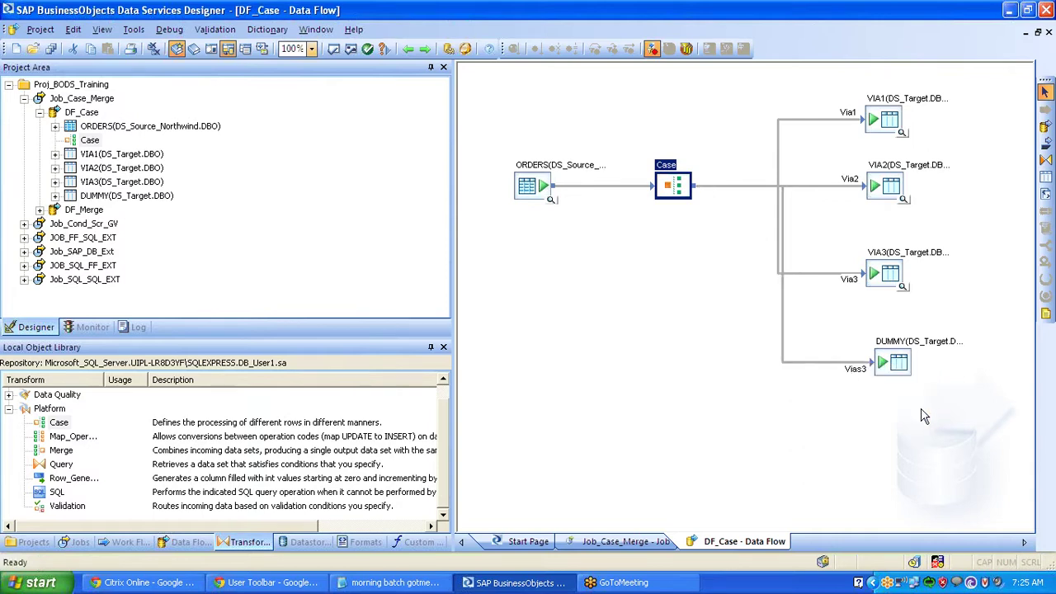
pyautogui.moveTo(901, 366); pyautogui.dragTo(892, 372)
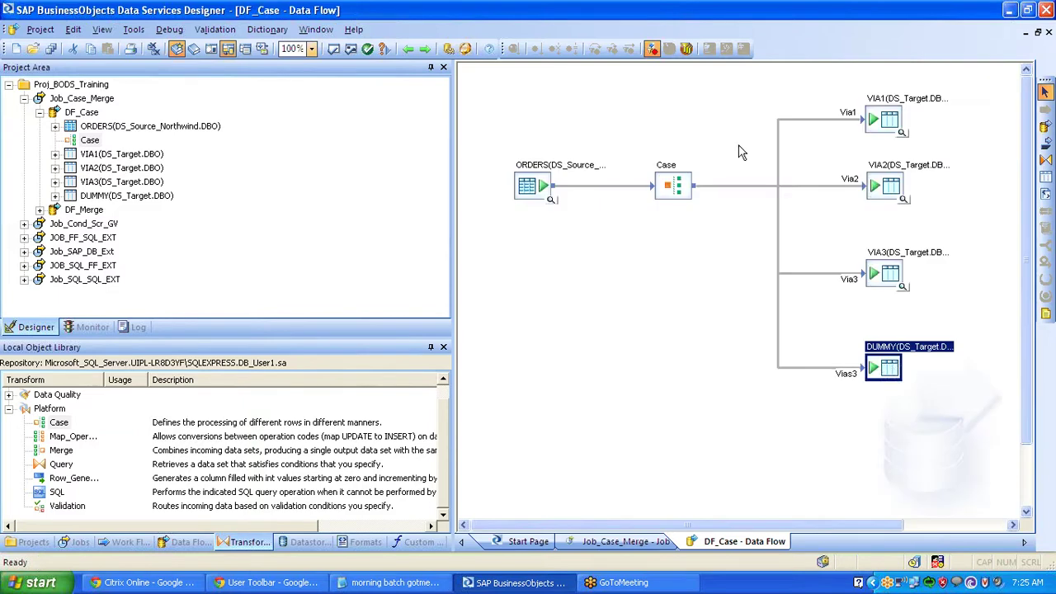
pyautogui.click(483, 140)
pyautogui.moveTo(483, 140); pyautogui.dragTo(630, 259)
pyautogui.moveTo(839, 76); pyautogui.dragTo(979, 427)
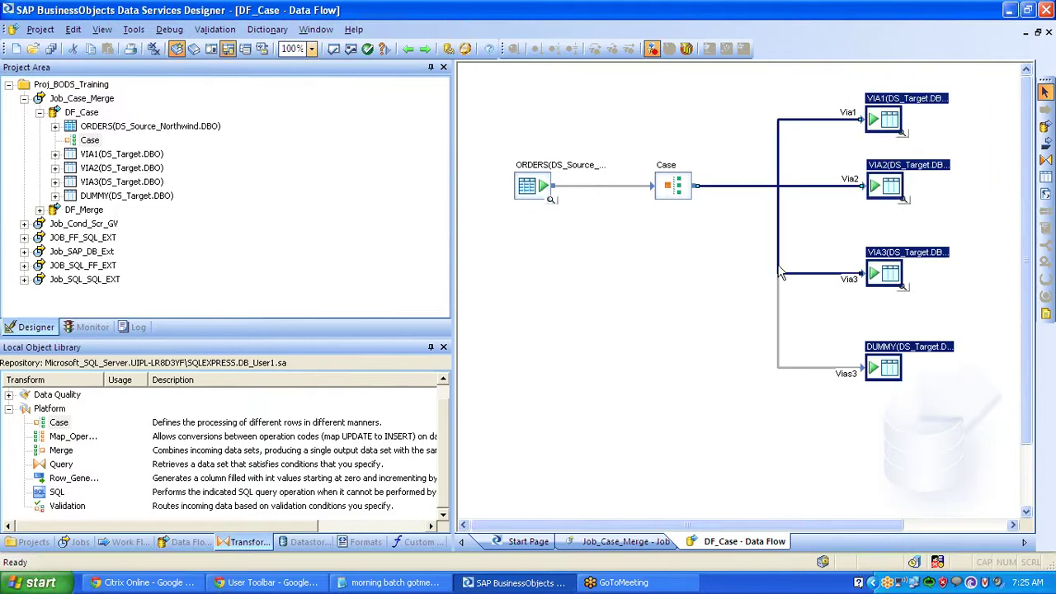
# Open the Case transform and delete its Vias3 expression.
pyautogui.doubleClick(690, 165)
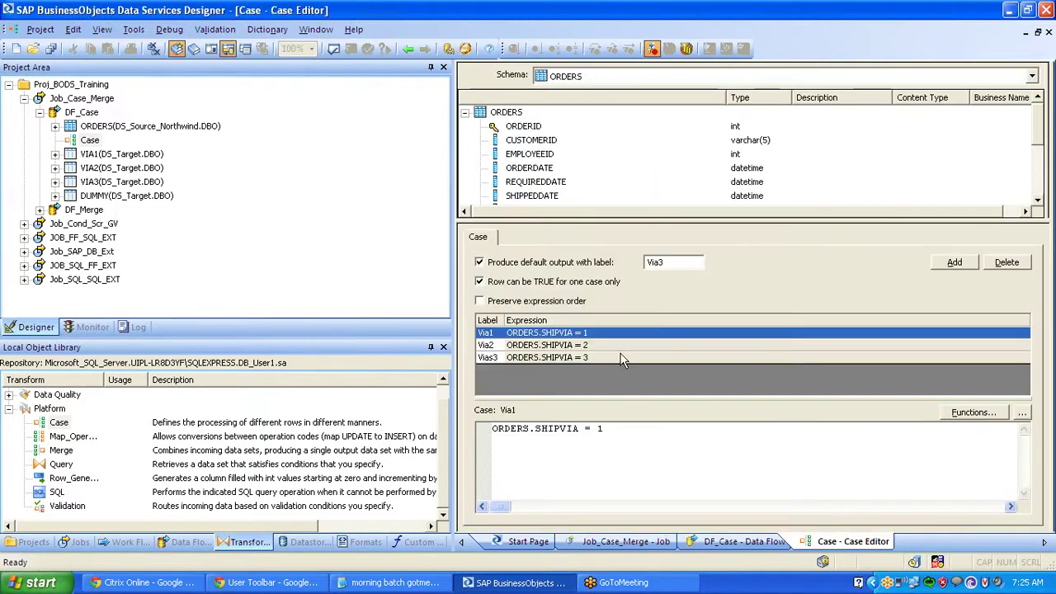
pyautogui.rightClick(611, 359)
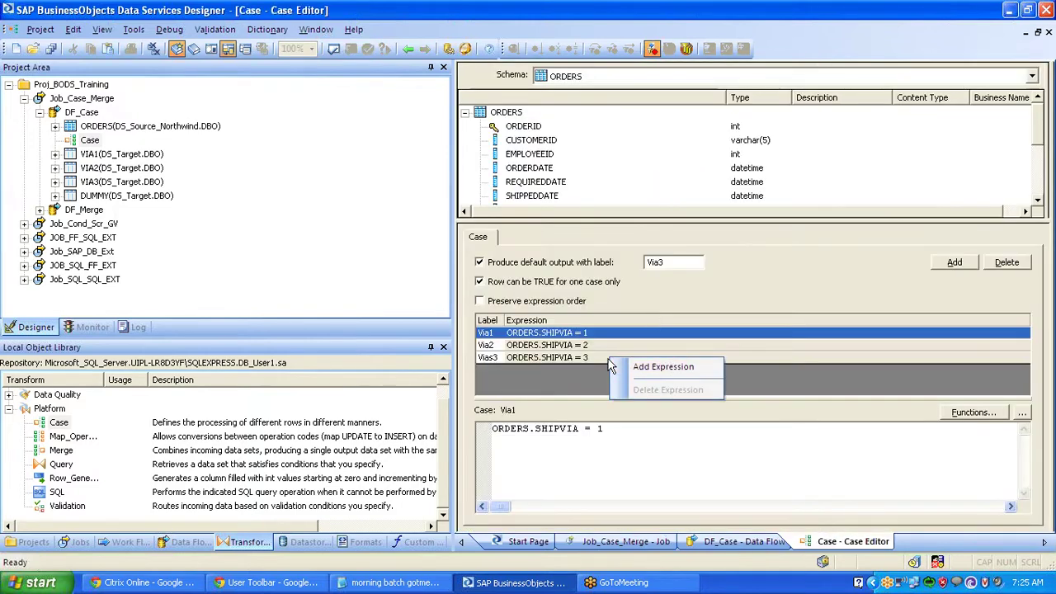
pyautogui.click(608, 360)
pyautogui.rightClick(608, 357)
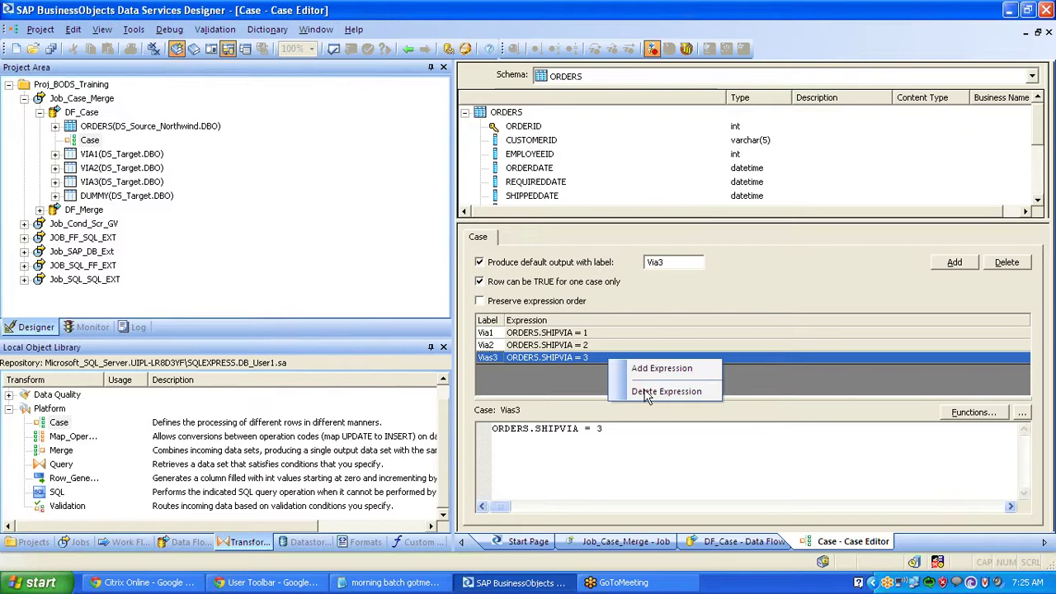
pyautogui.click(647, 393)
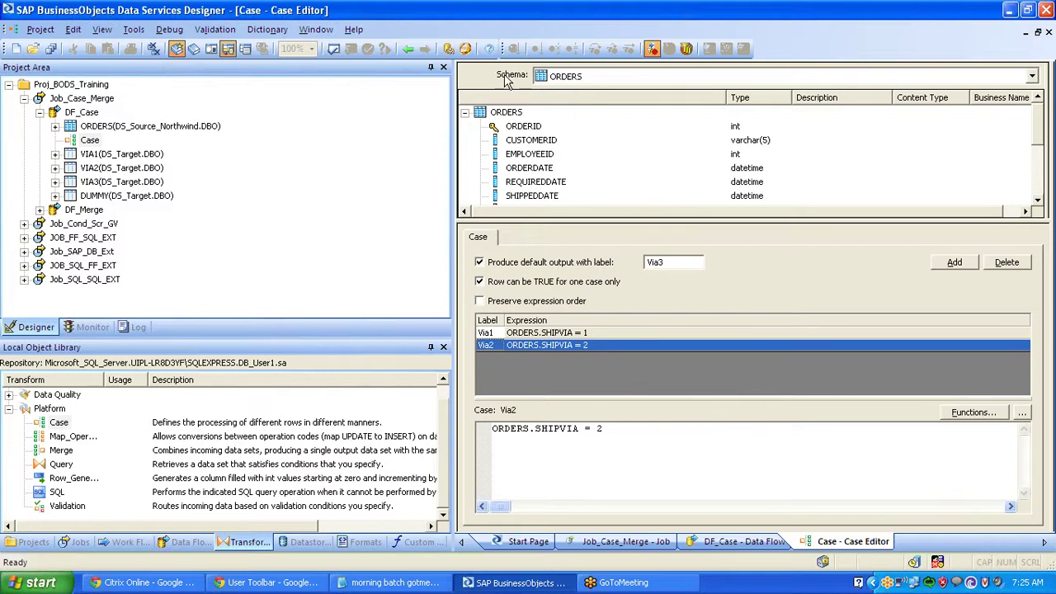
# Return to the DF_Case data flow, delete the DUMMY target table and save all changes.
pyautogui.click(407, 49)
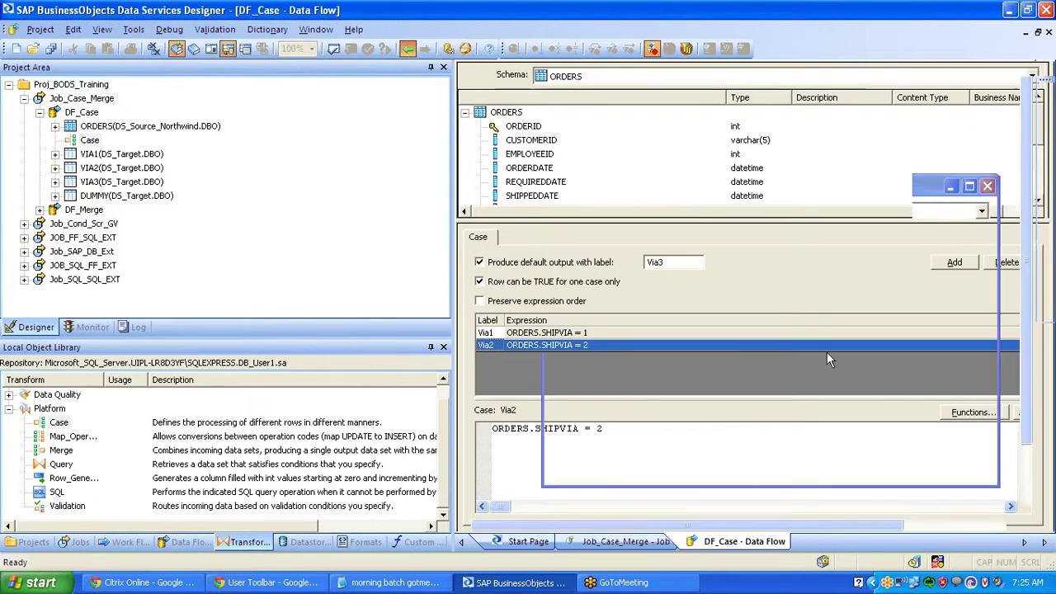
pyautogui.click(902, 368)
pyautogui.press('Delete')
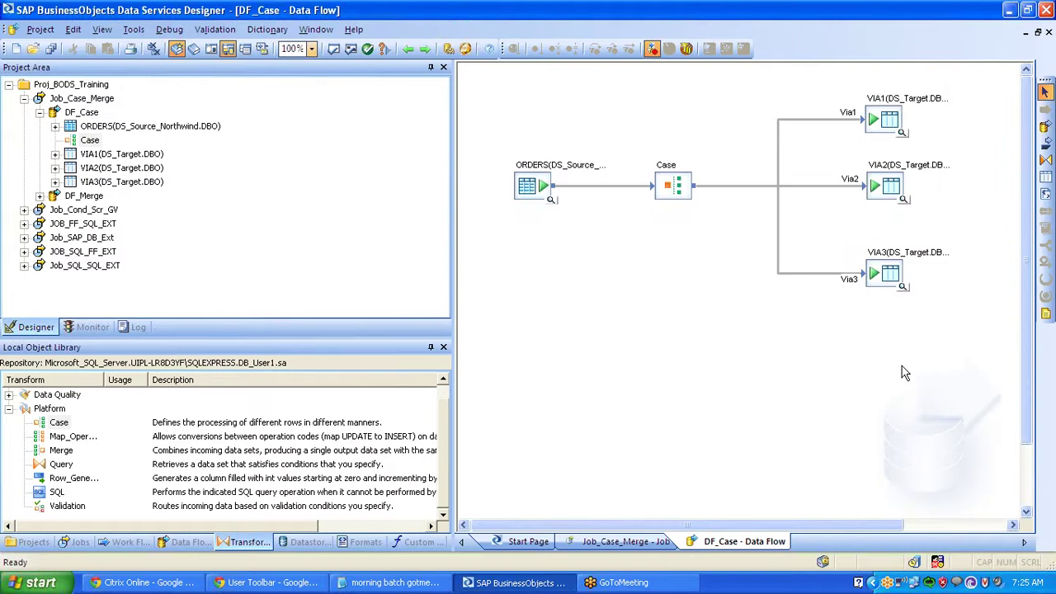
pyautogui.click(48, 47)
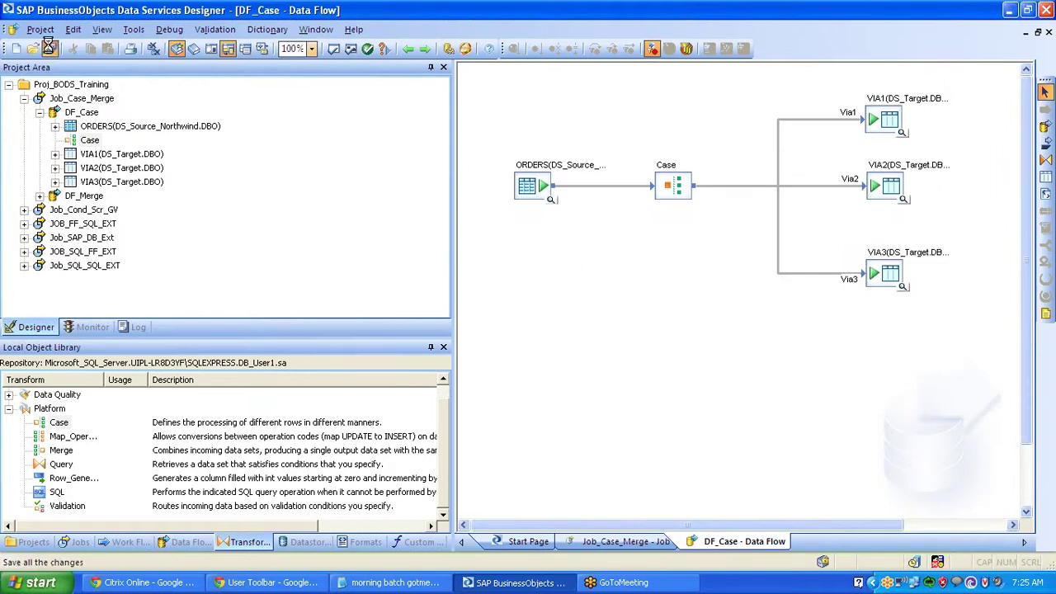
pyautogui.click(425, 372)
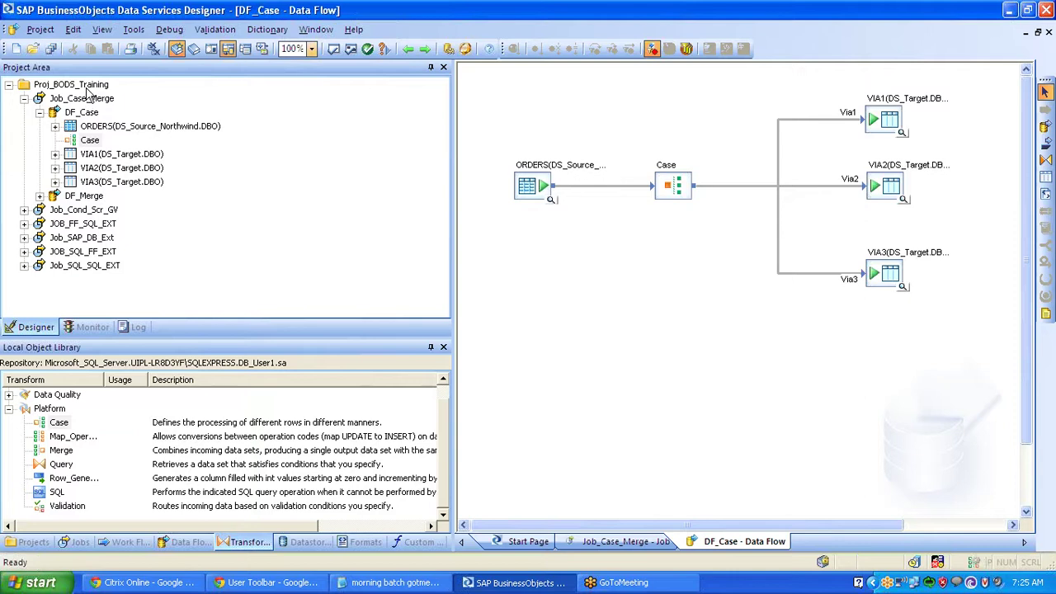
# View the data of the ORDERS source and check the SHIPVIA values in the VIA1 target table.
pyautogui.click(551, 199)
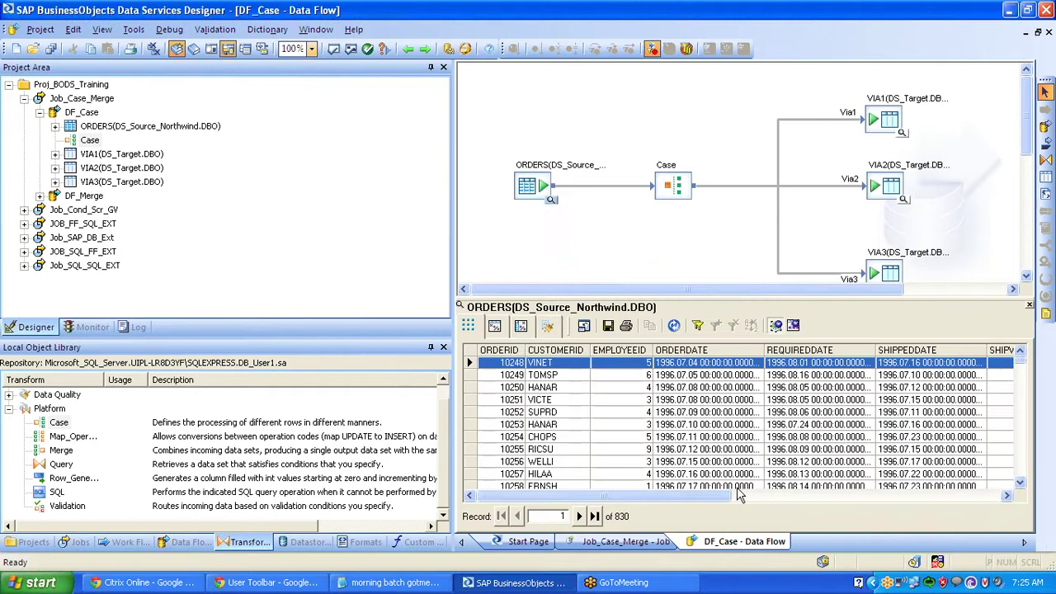
pyautogui.click(1030, 304)
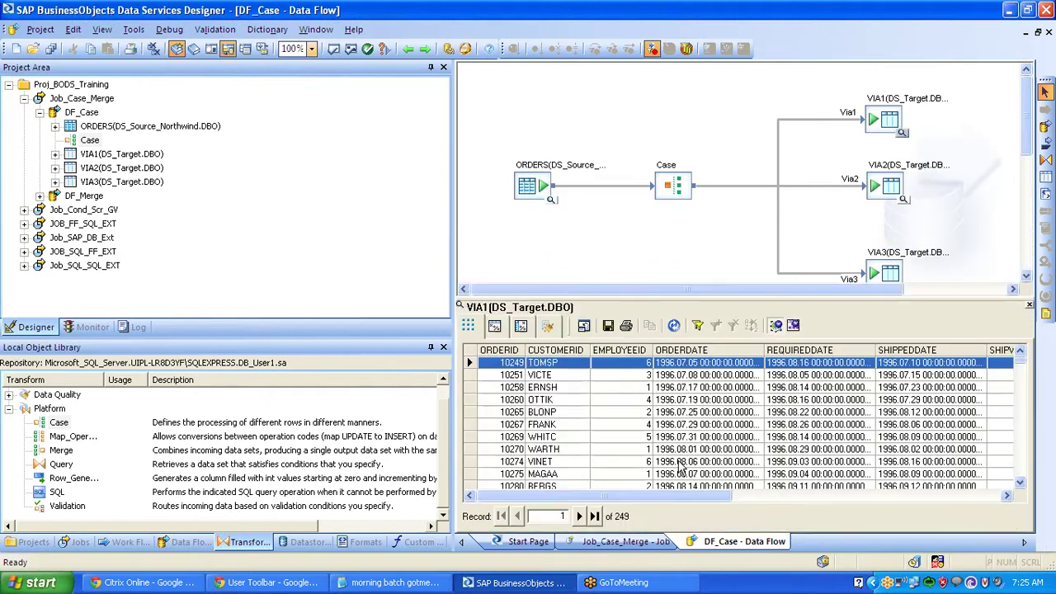
pyautogui.click(980, 496)
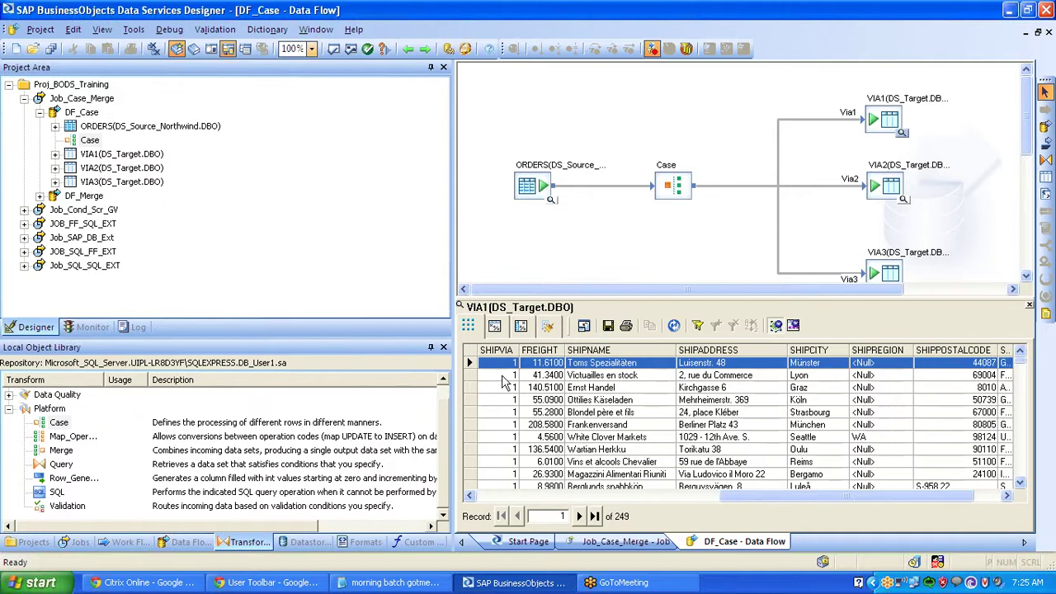
pyautogui.moveTo(501, 364); pyautogui.dragTo(610, 498)
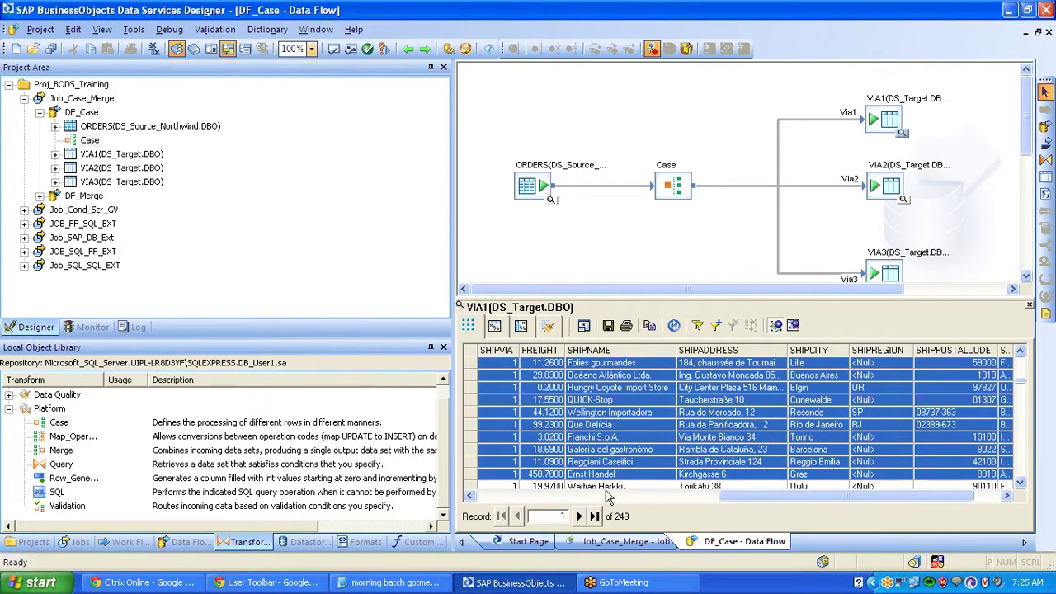
pyautogui.click(1029, 304)
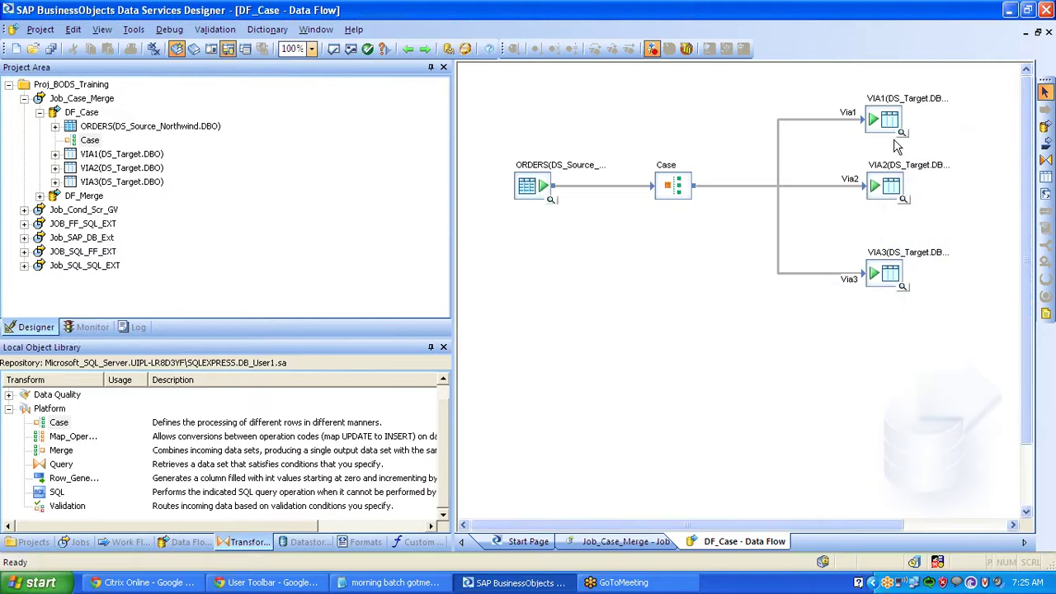
# Check the SHIPVIA values in the data of the VIA2 and VIA3 target tables.
pyautogui.click(903, 199)
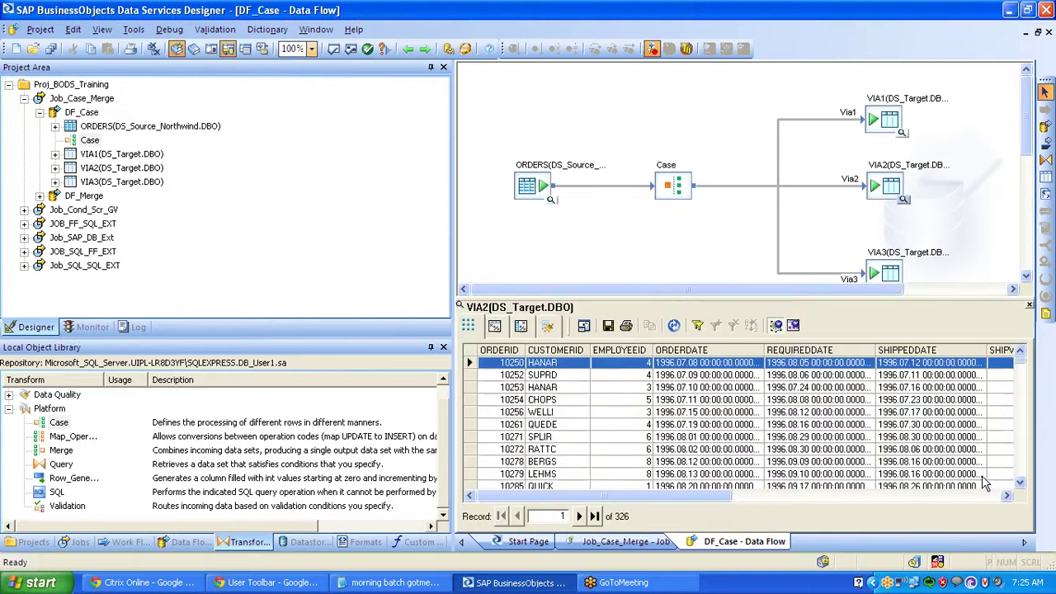
pyautogui.click(979, 497)
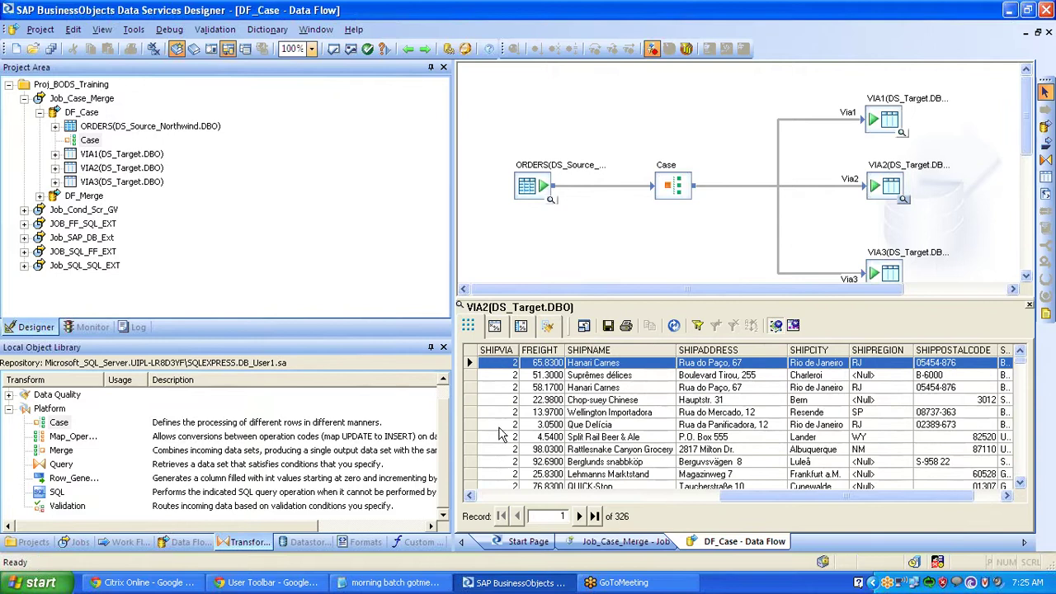
pyautogui.moveTo(498, 367); pyautogui.dragTo(505, 491)
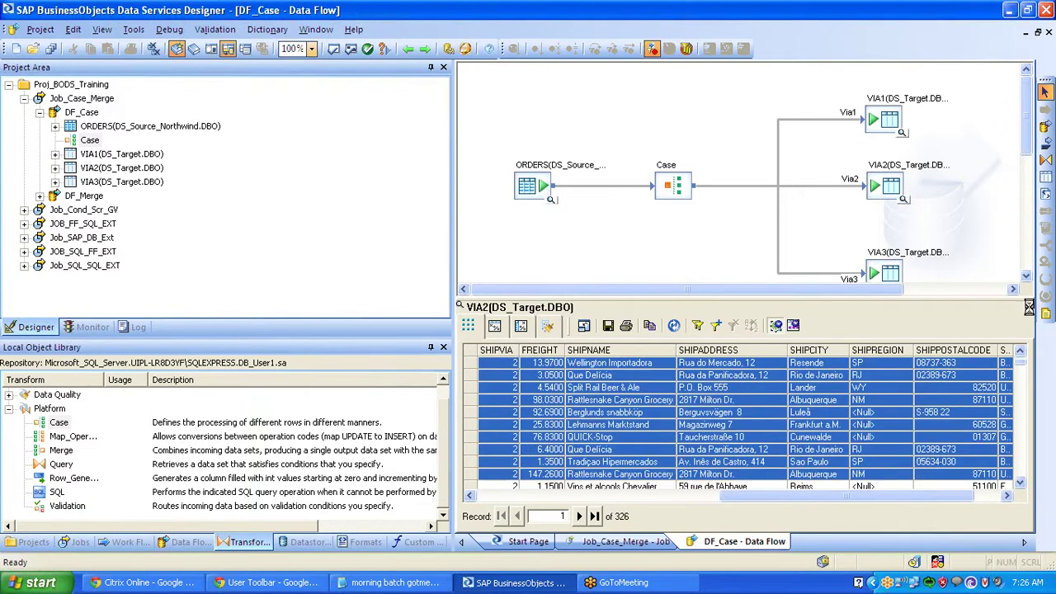
pyautogui.click(1029, 307)
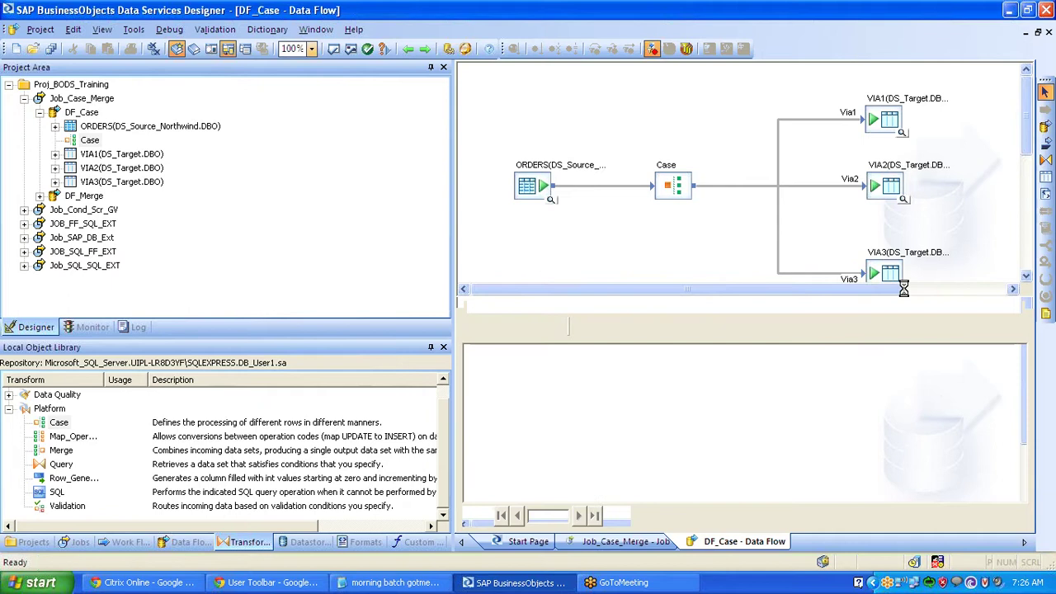
pyautogui.click(915, 494)
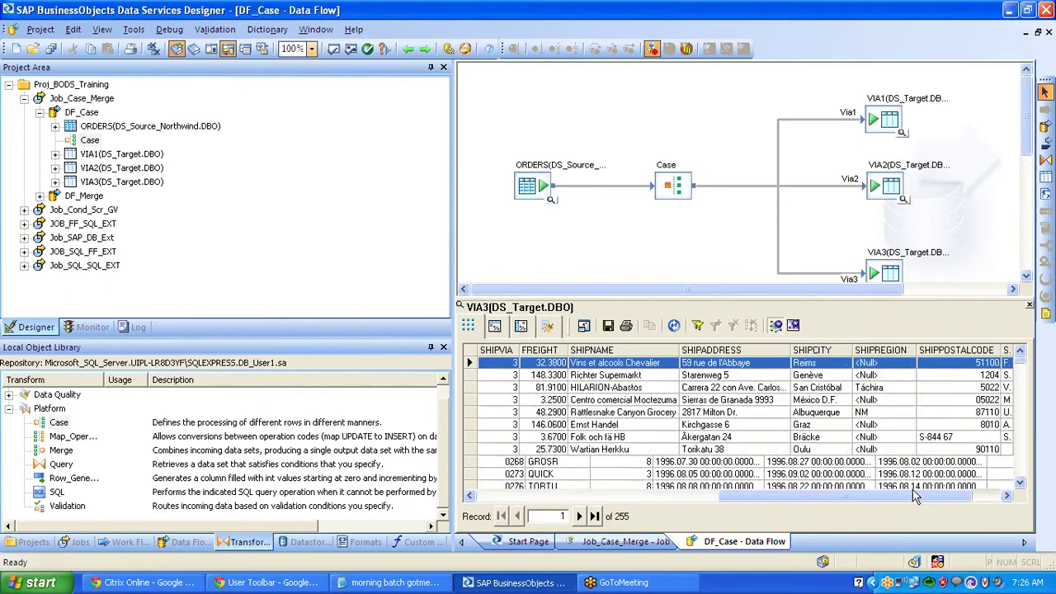
pyautogui.moveTo(517, 363); pyautogui.dragTo(514, 490)
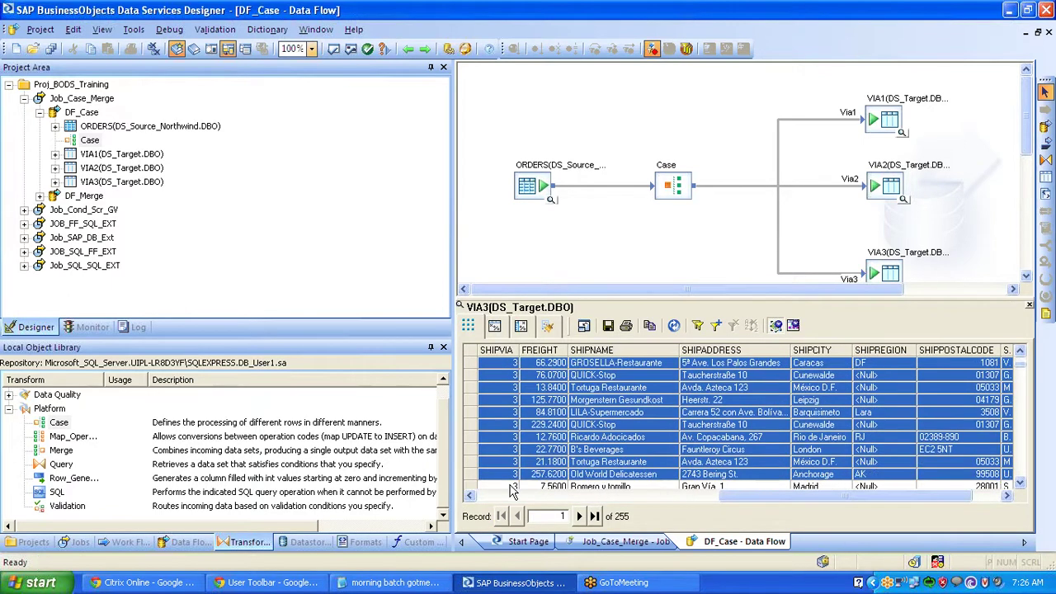
pyautogui.click(1029, 305)
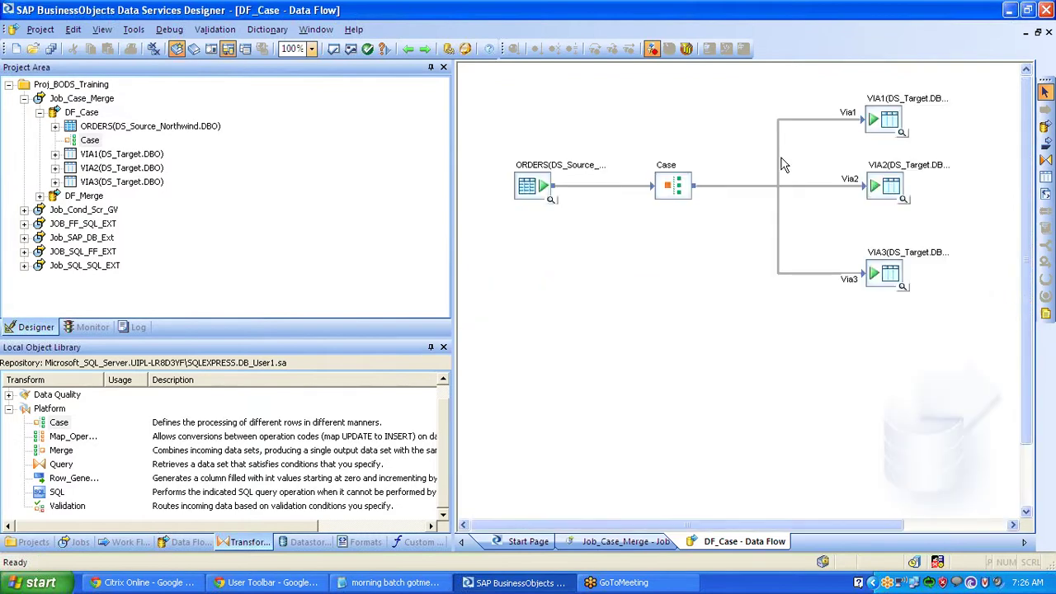
# Examine the schemas of the ORDERS source and the VIA1 target table, returning to the data flow.
pyautogui.click(561, 165)
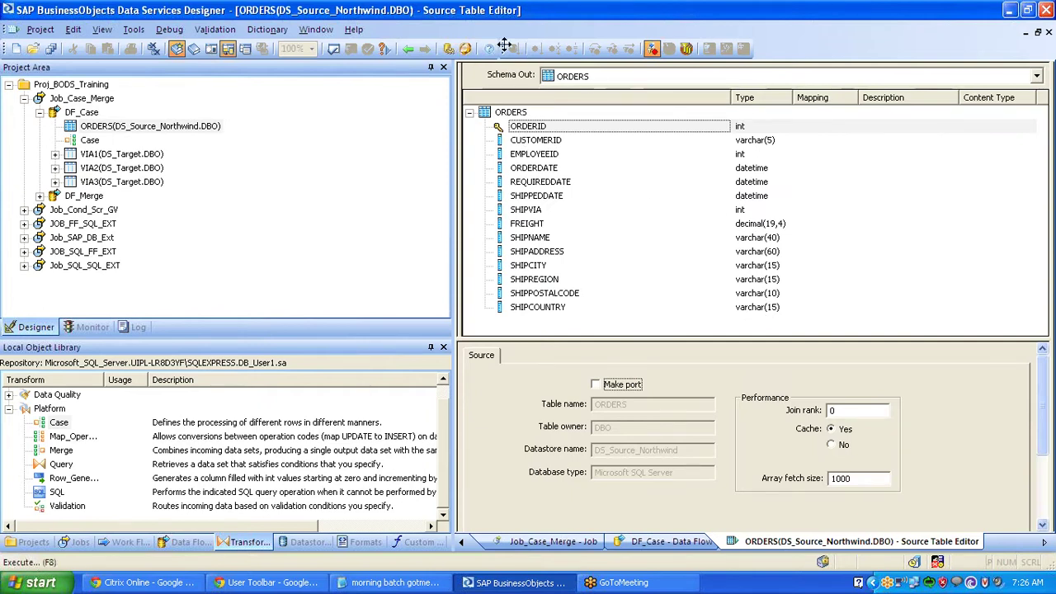
pyautogui.click(410, 52)
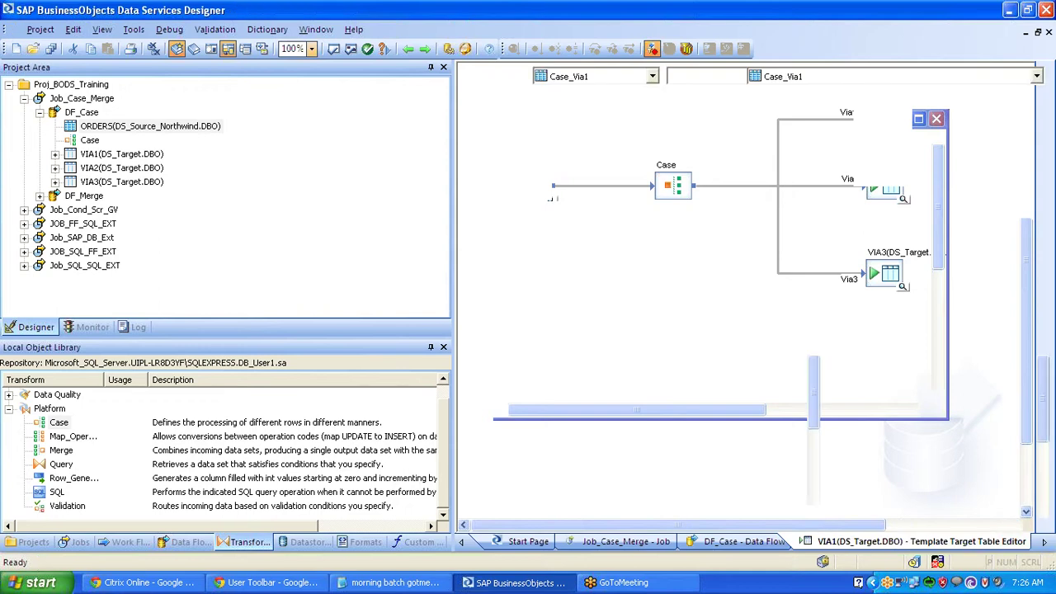
pyautogui.click(413, 51)
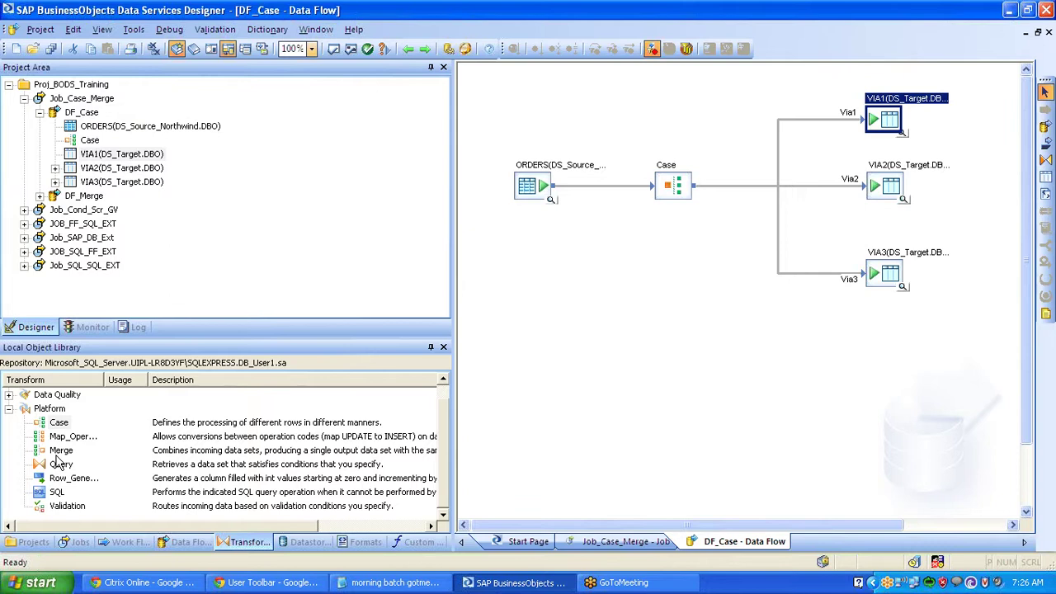
# Place a Merge transform below the Case transform in DF_Case and delete it again.
pyautogui.moveTo(64, 452); pyautogui.dragTo(687, 257)
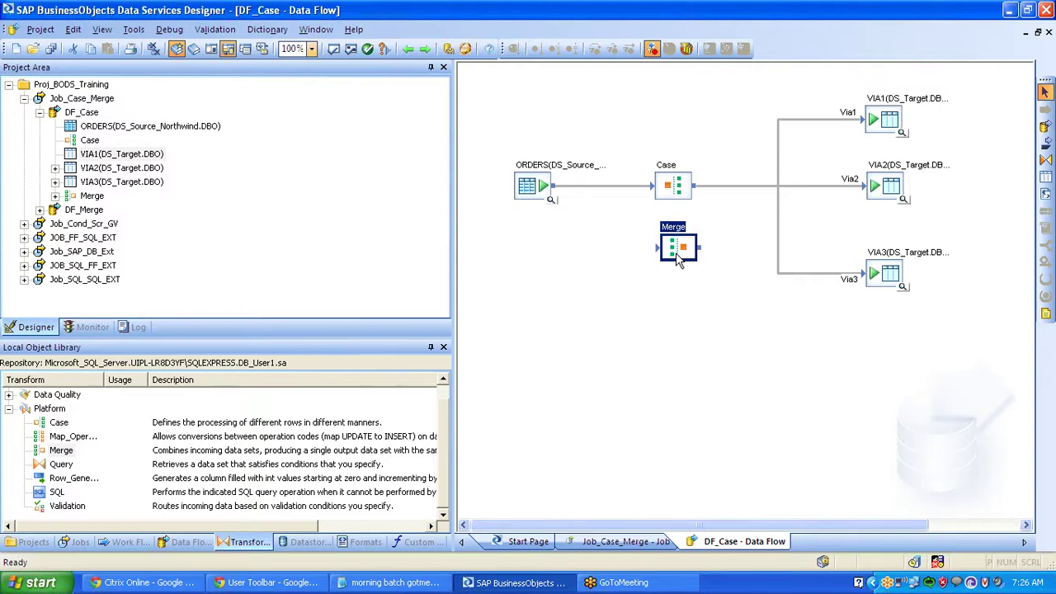
pyautogui.press('Delete')
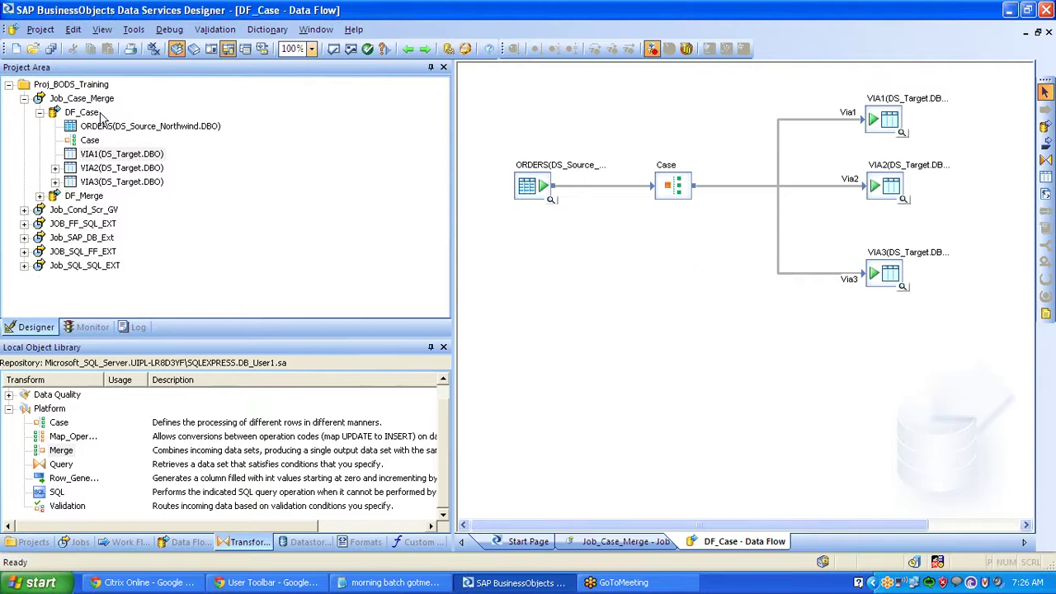
# Open the DF_Merge data flow and examine its three source tables and the schema of VIA1.
pyautogui.click(39, 112)
pyautogui.click(84, 127)
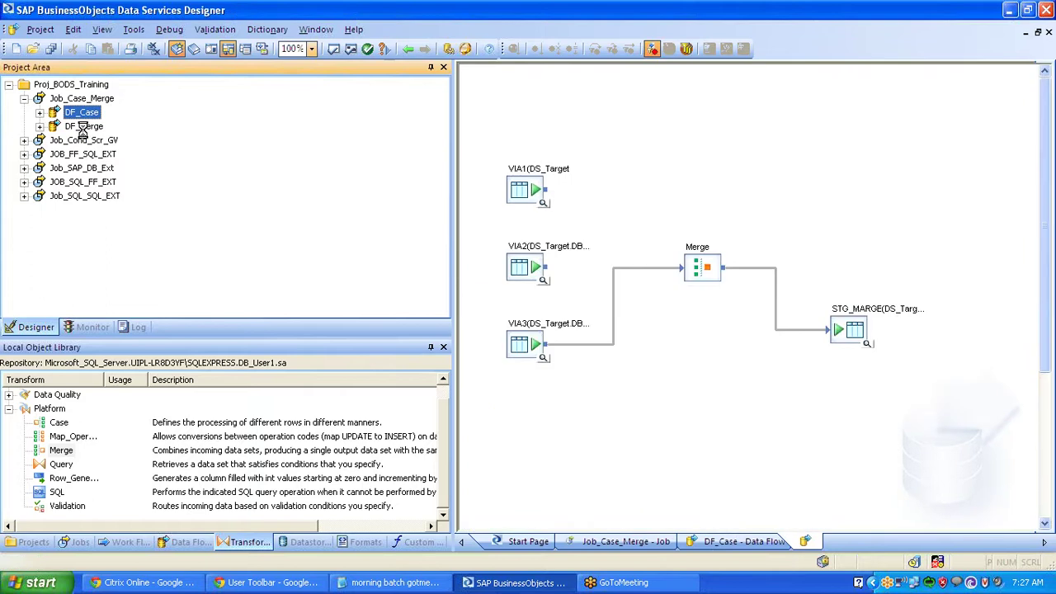
pyautogui.moveTo(482, 133); pyautogui.dragTo(625, 420)
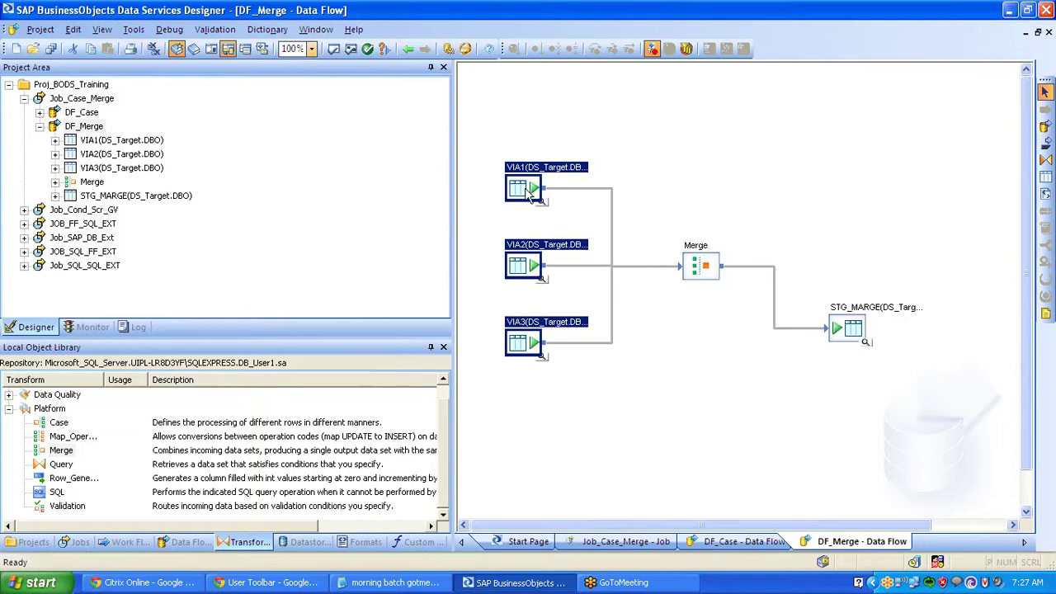
pyautogui.click(545, 167)
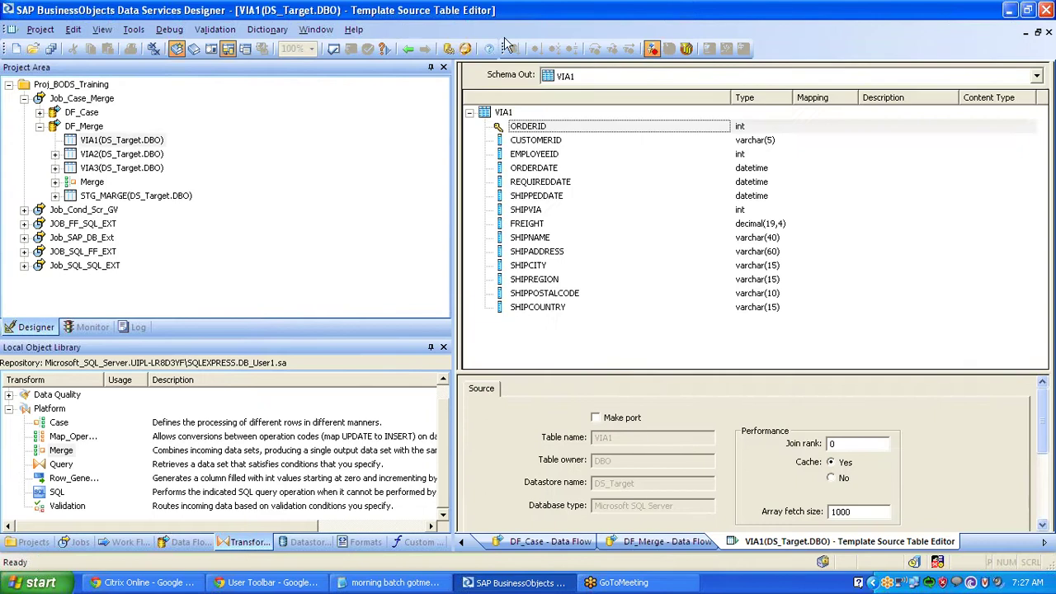
pyautogui.click(407, 49)
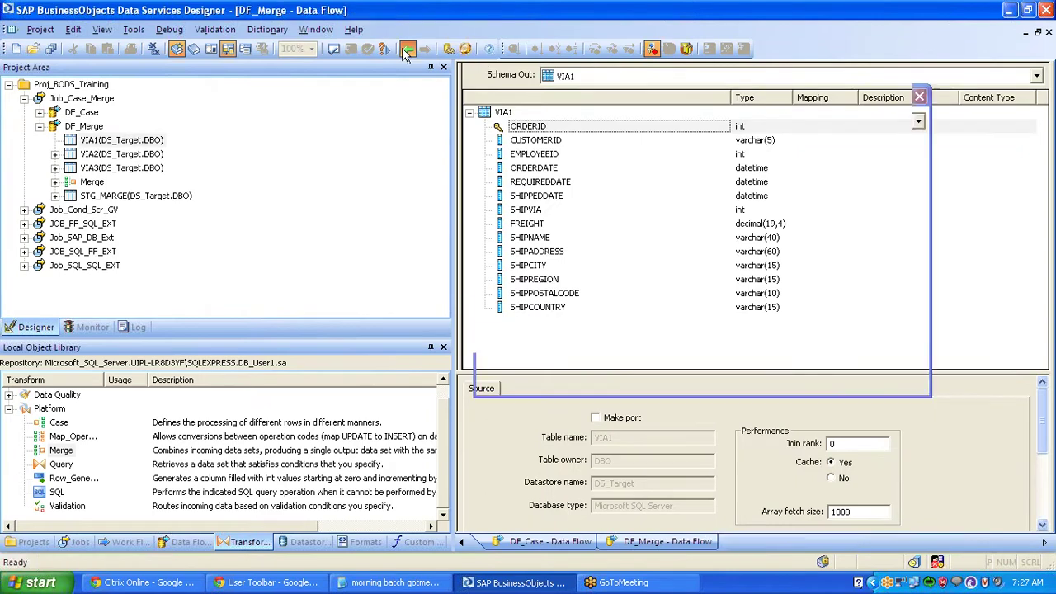
# Examine the schemas of the VIA2 and VIA3 source tables, returning to the DF_Merge data flow.
pyautogui.click(408, 52)
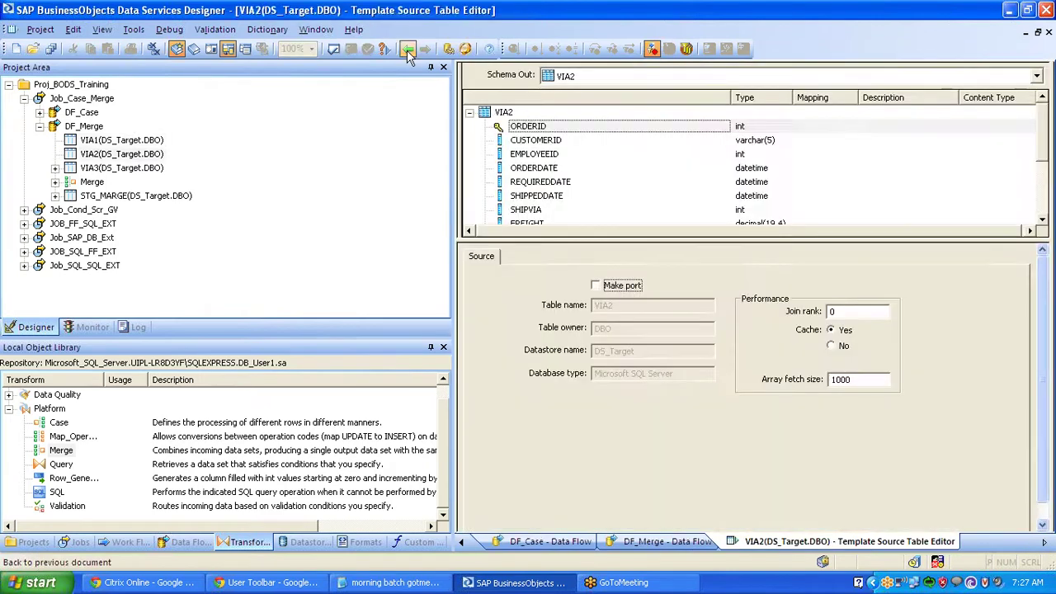
pyautogui.click(407, 51)
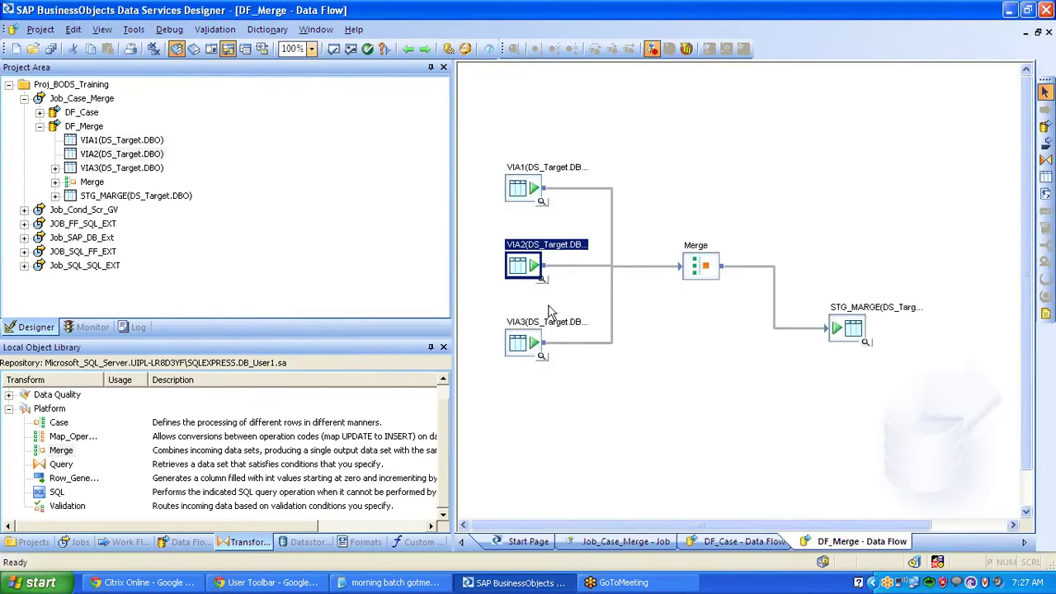
pyautogui.doubleClick(525, 342)
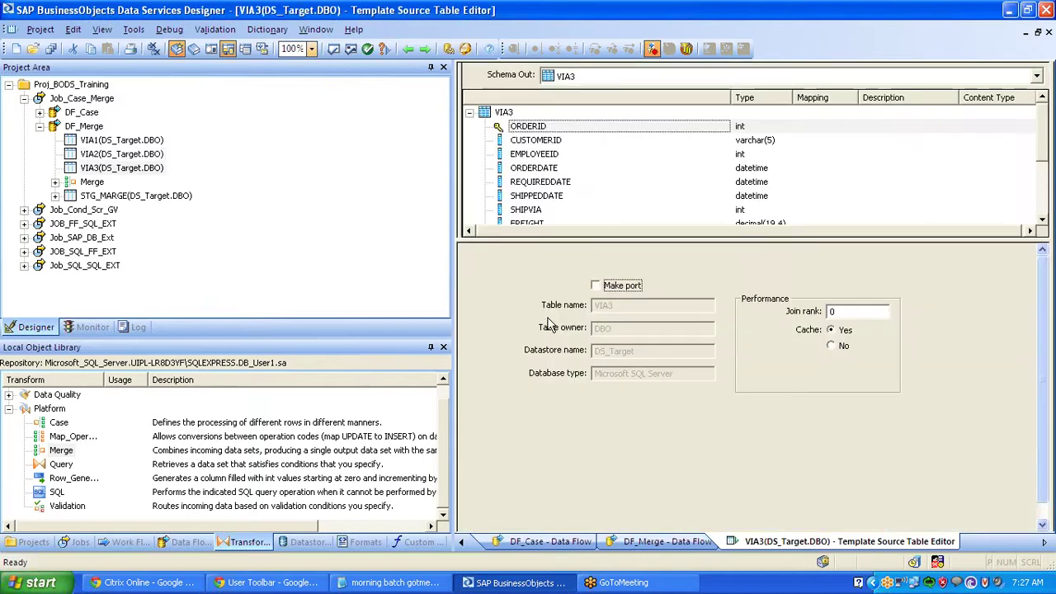
pyautogui.moveTo(592, 241); pyautogui.dragTo(592, 372)
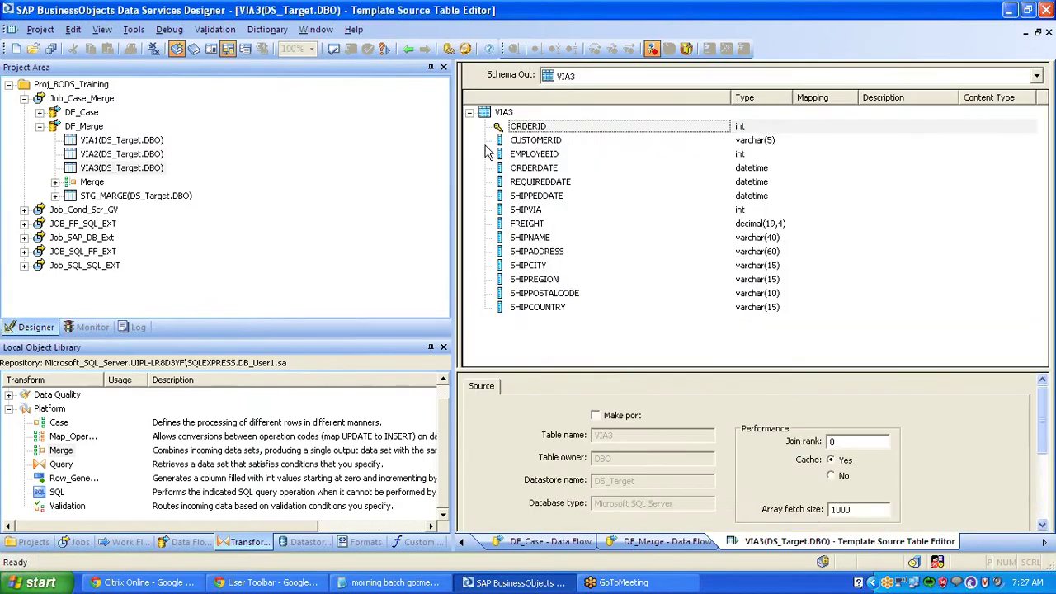
pyautogui.click(408, 51)
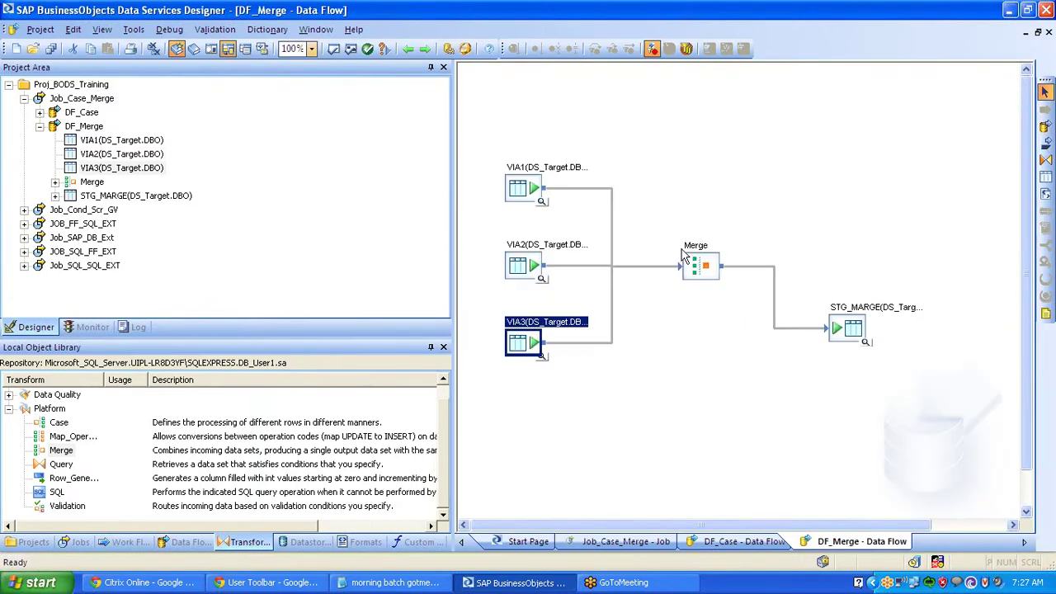
# Examine the input and output schemas of the Merge transform in DF_Merge, returning to the data flow.
pyautogui.click(54, 452)
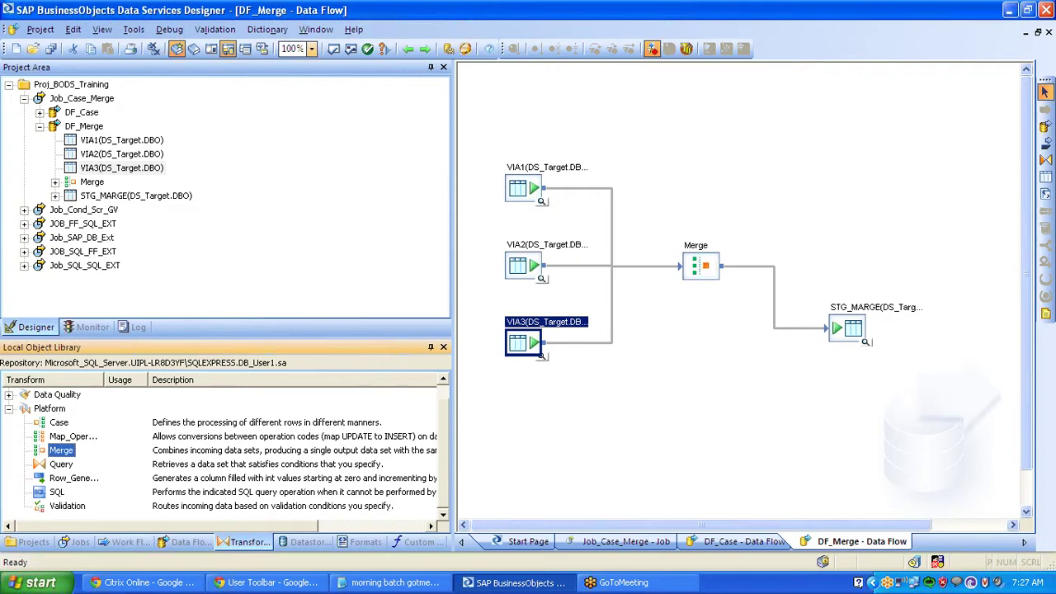
pyautogui.doubleClick(699, 245)
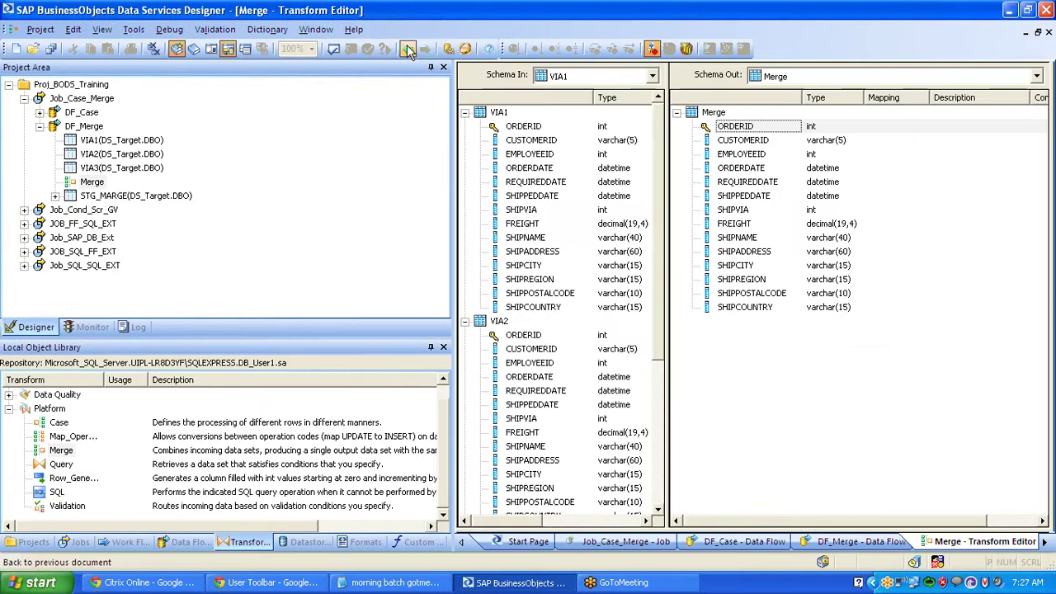
pyautogui.click(408, 48)
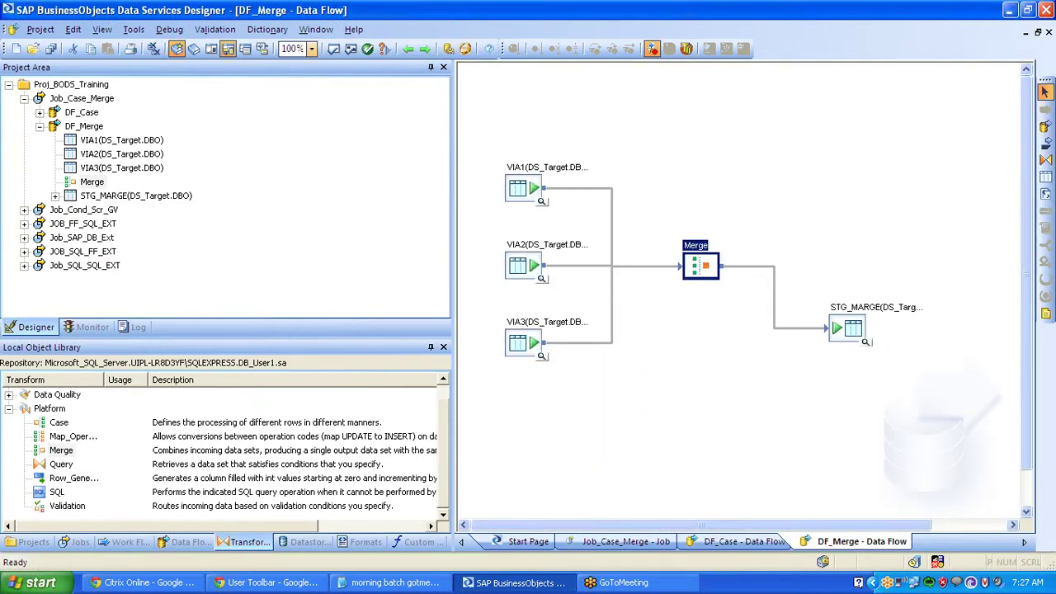
# Move the STG_MARGE target table slightly higher in DF_Merge and view its data.
pyautogui.moveTo(857, 334); pyautogui.dragTo(868, 301)
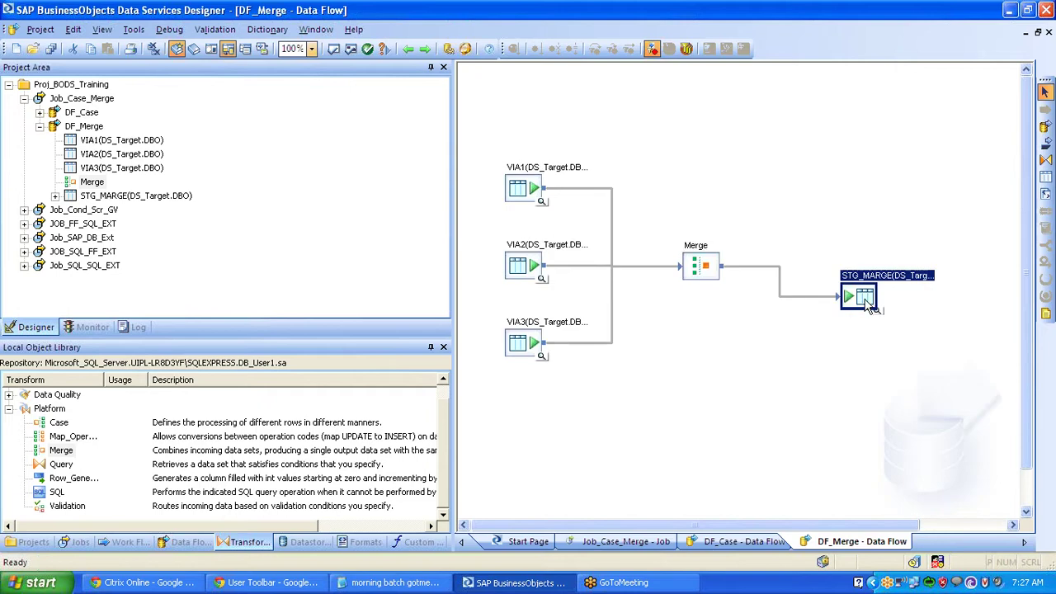
pyautogui.doubleClick(868, 303)
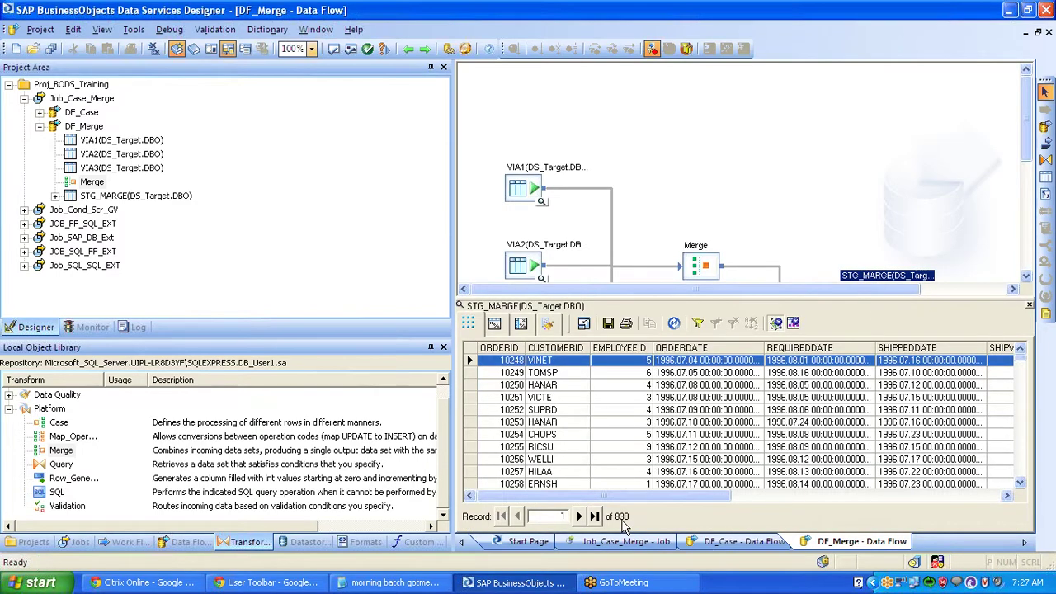
pyautogui.click(941, 495)
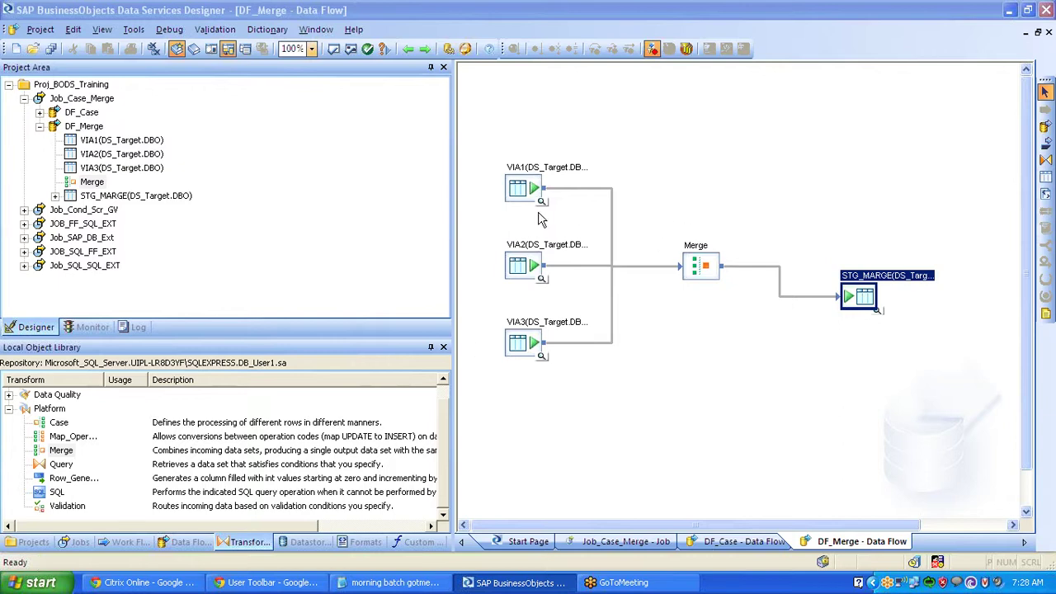
# Reopen the Merge transform and collapse its VIA1, VIA2 and VIA3 input schemas and the Merge output schema.
pyautogui.doubleClick(689, 246)
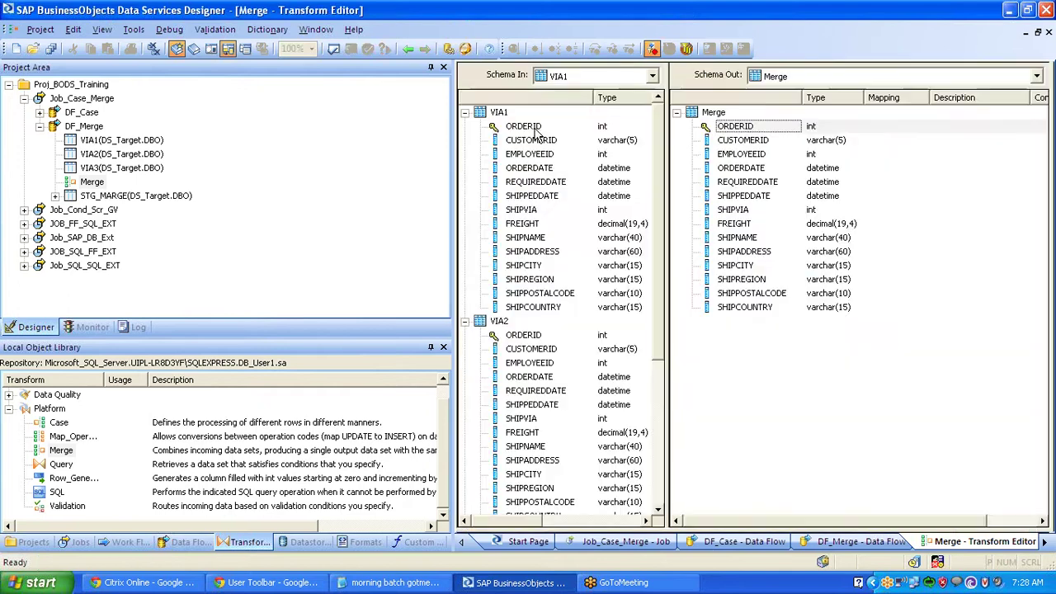
pyautogui.moveTo(535, 129)
pyautogui.mouseDown()
pyautogui.moveTo(544, 306)
pyautogui.moveTo(544, 131)
pyautogui.mouseUp()
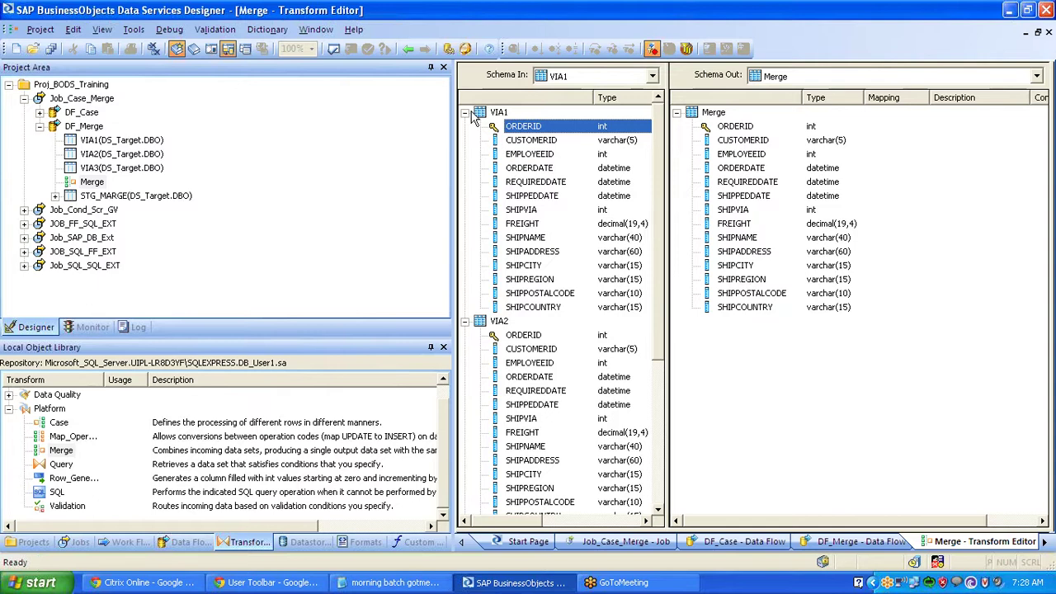
pyautogui.click(464, 112)
pyautogui.click(466, 126)
pyautogui.click(465, 141)
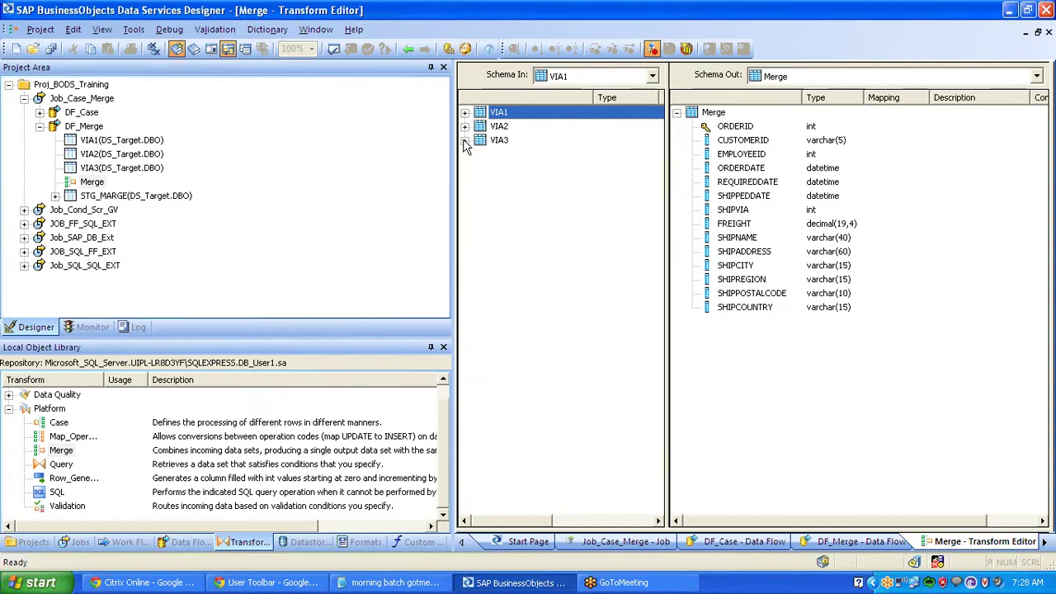
pyautogui.click(677, 112)
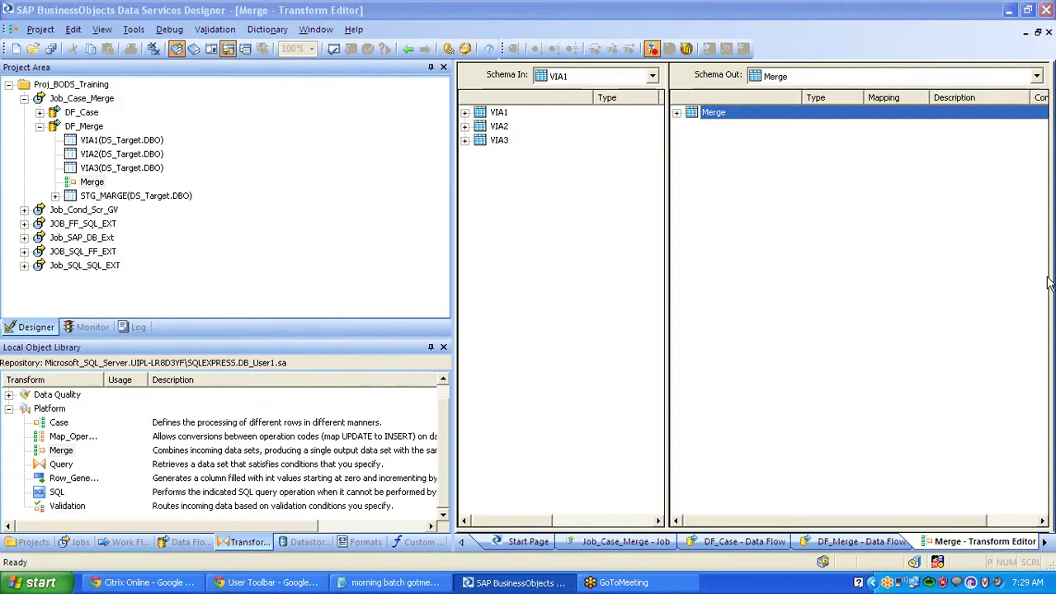
pyautogui.click(772, 194)
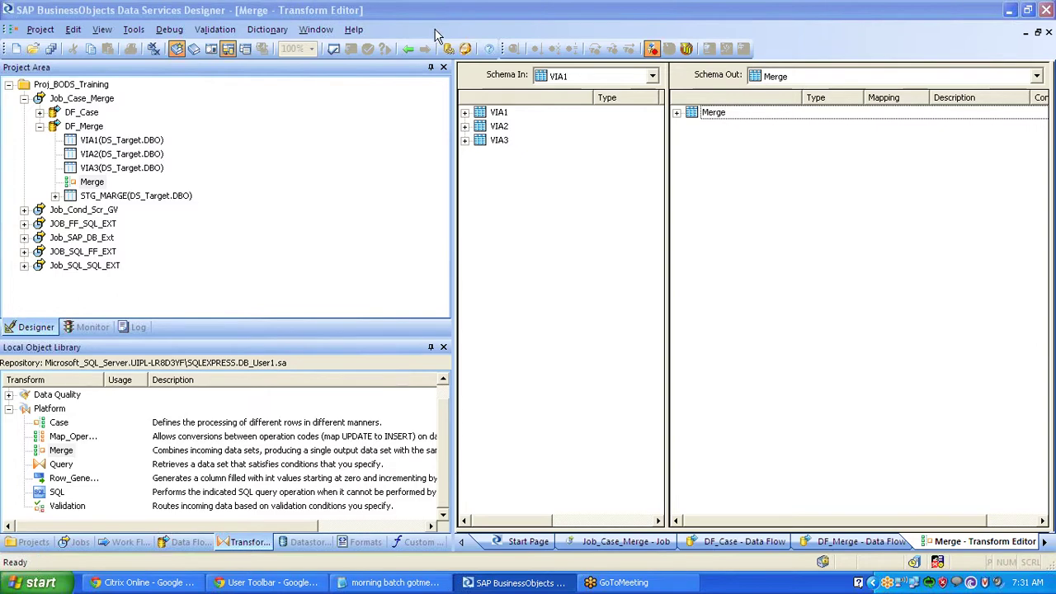
# Collapse Job_Case_Merge in the project tree and close all open workspace windows.
pyautogui.click(408, 49)
pyautogui.click(408, 50)
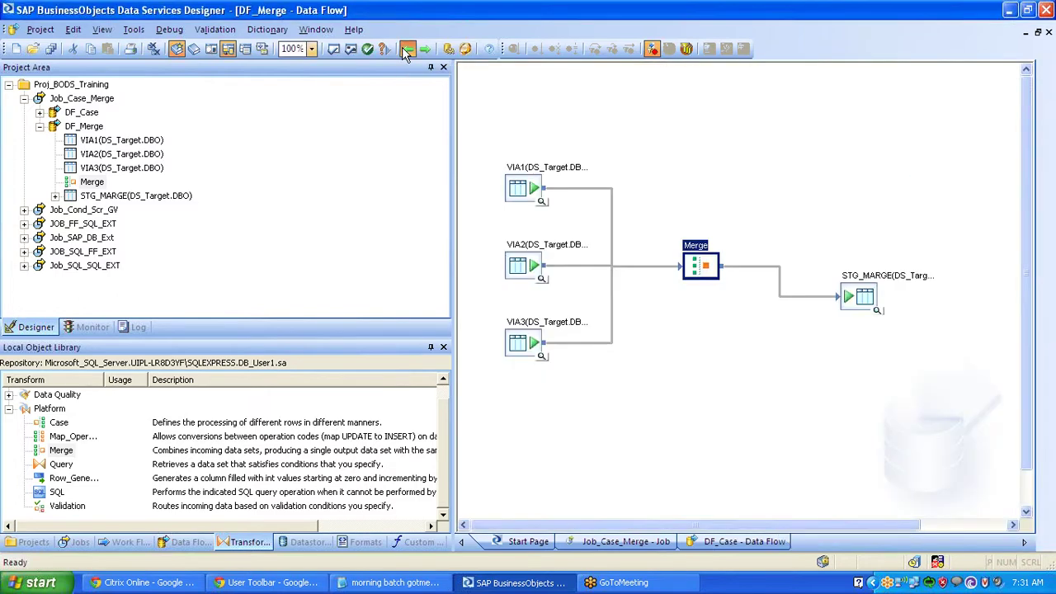
pyautogui.click(25, 102)
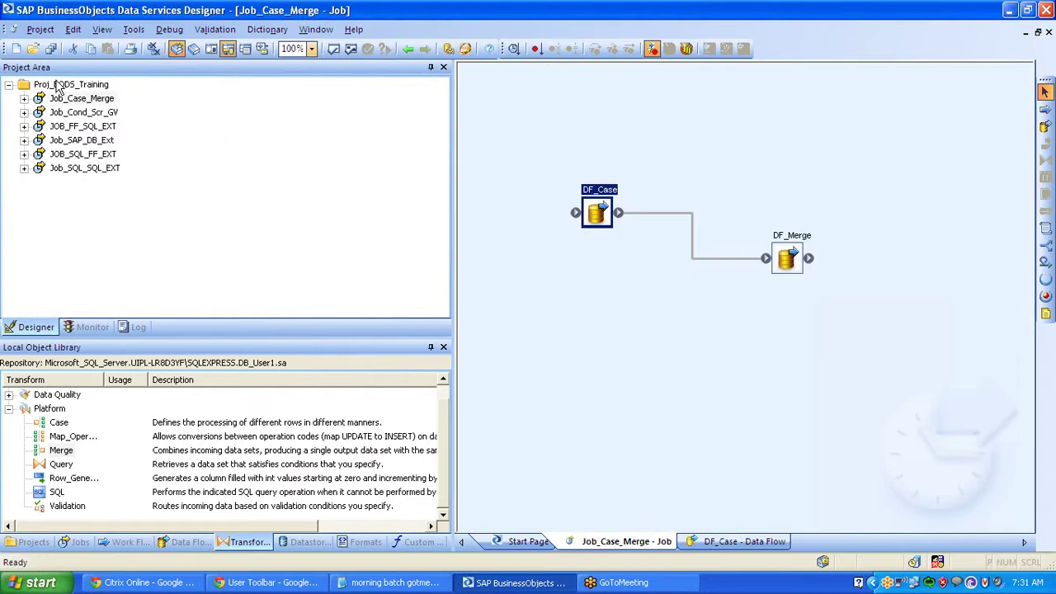
pyautogui.click(56, 85)
pyautogui.click(154, 53)
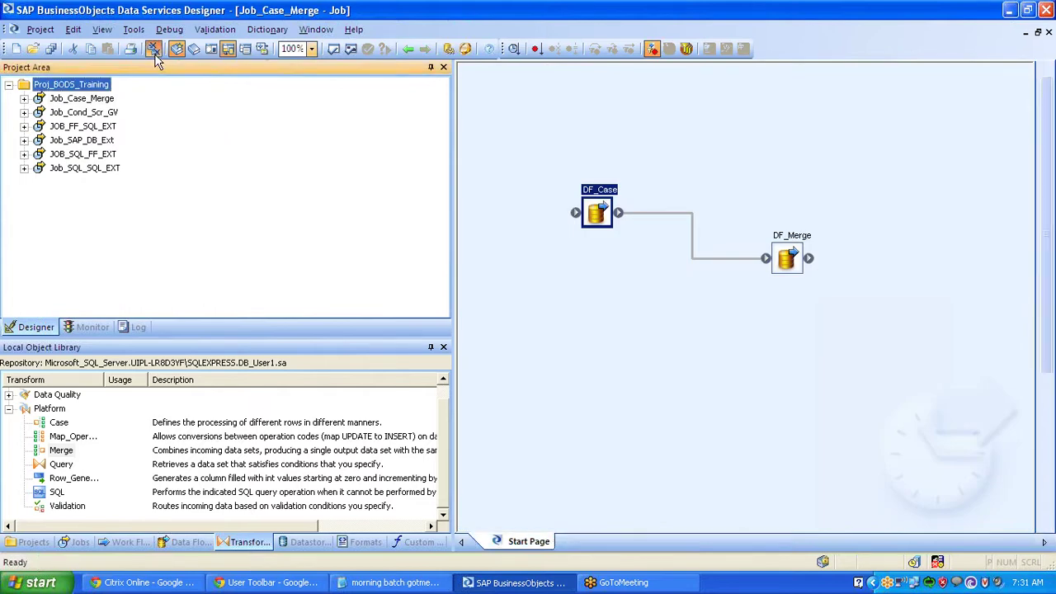
# Create a new batch job named JOb_Query in the Proj_BODS_Training project.
pyautogui.rightClick(85, 88)
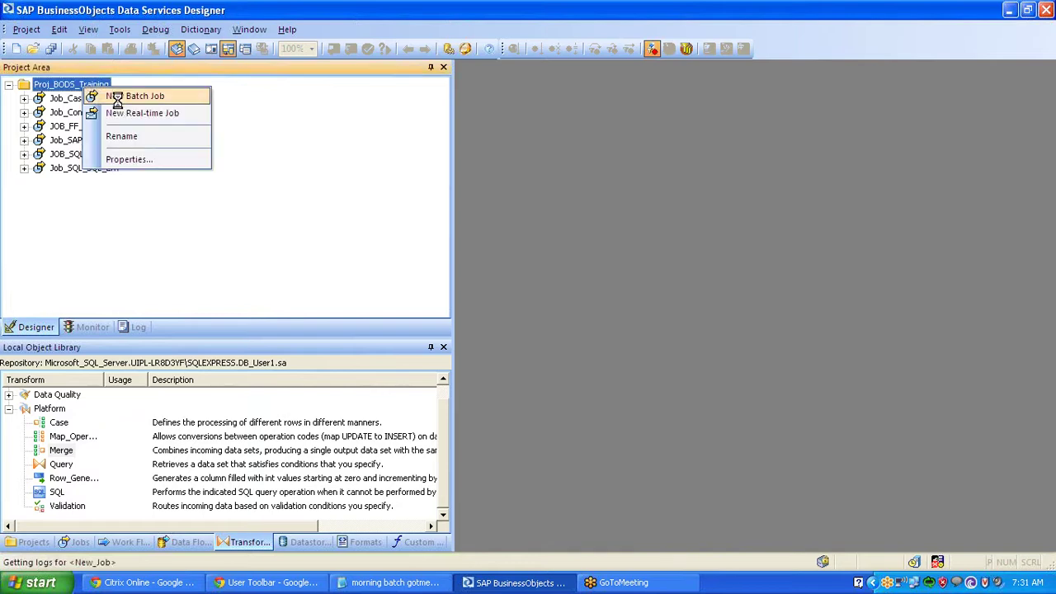
pyautogui.click(118, 97)
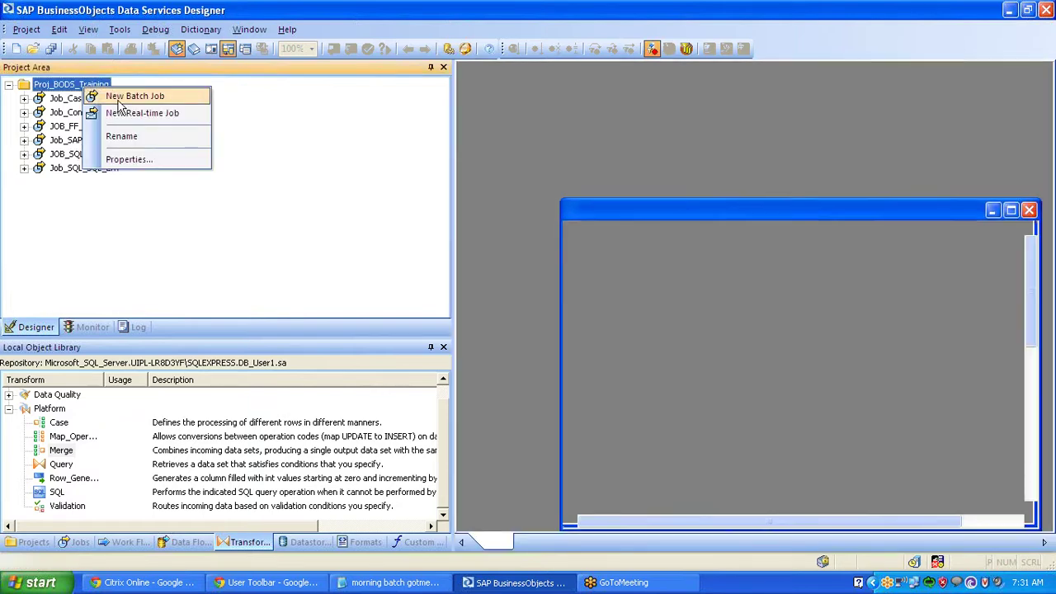
pyautogui.write('JOb_Query')
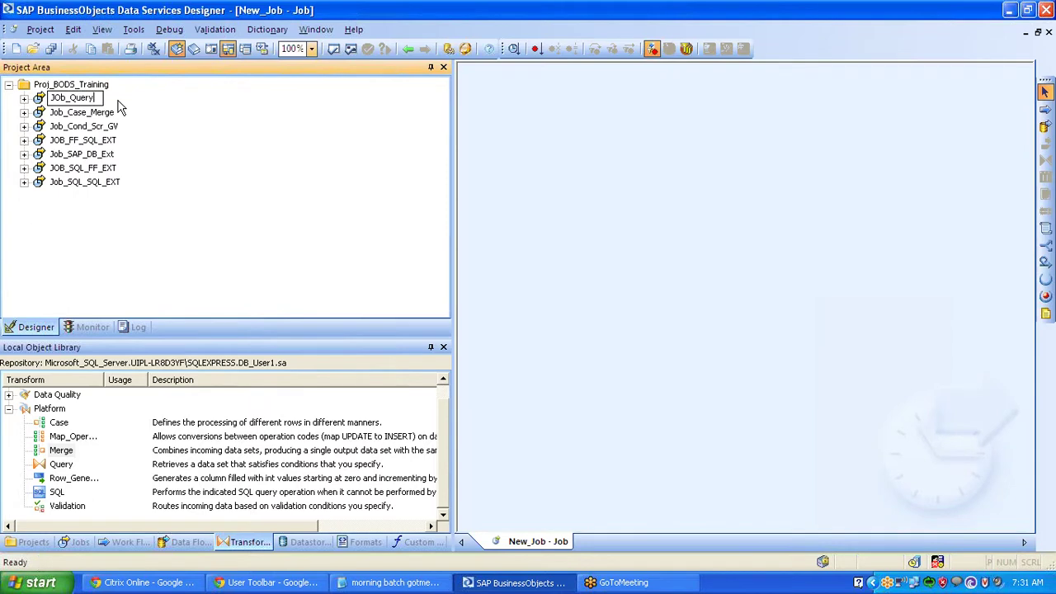
pyautogui.press('Return')
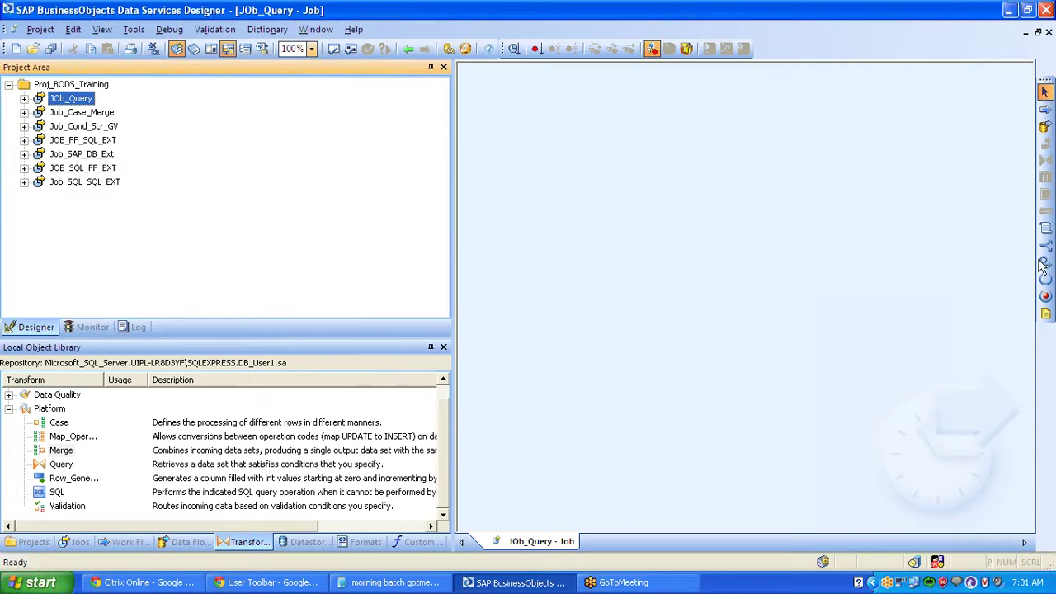
# Add a data flow named DF_Query to the JOb_Query job.
pyautogui.click(1047, 327)
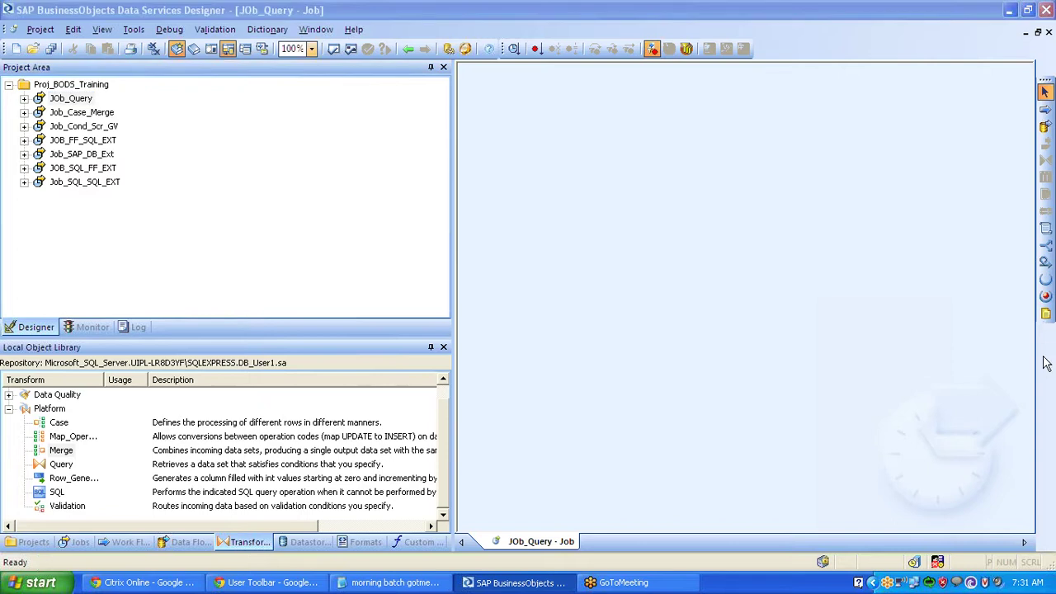
pyautogui.click(1046, 128)
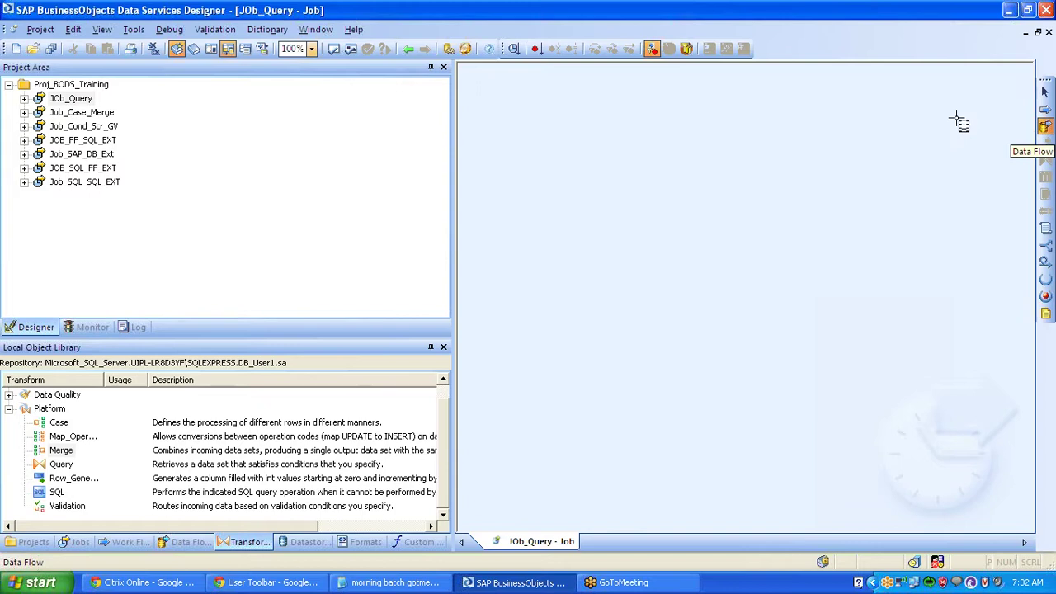
pyautogui.click(608, 183)
pyautogui.write('DF_')
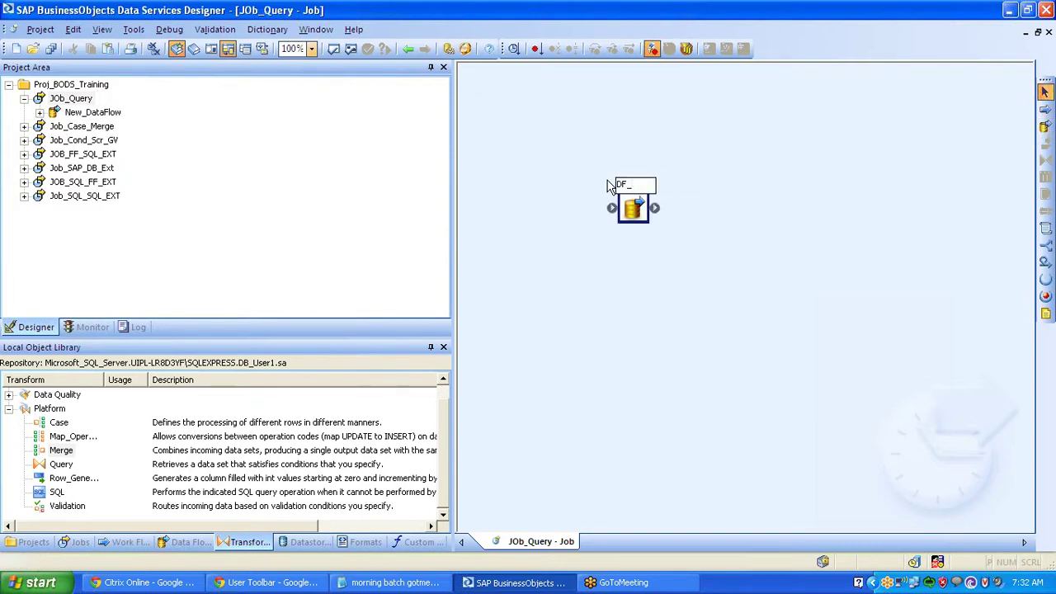
pyautogui.write('Query')
pyautogui.press('Return')
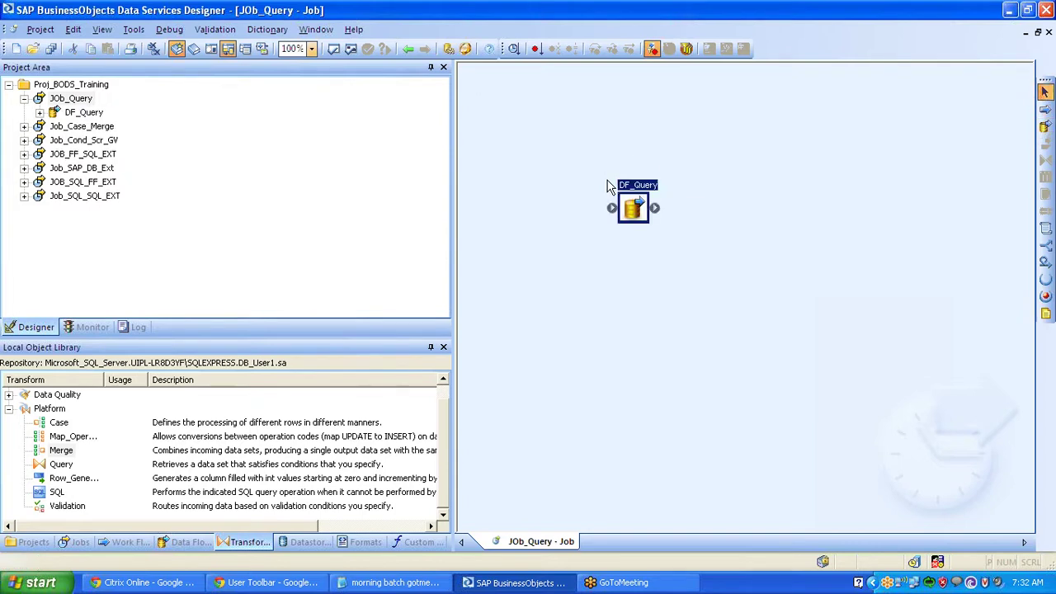
# Open DF_Query and add the ORDERS table from the DS_Source_Northwind datastore as a source.
pyautogui.doubleClick(633, 208)
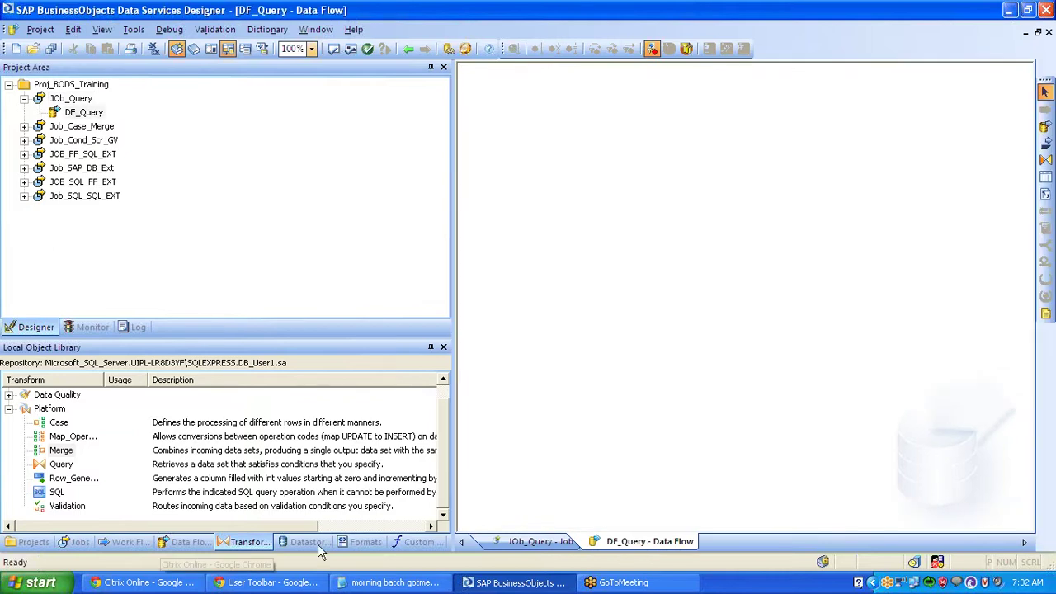
pyautogui.click(318, 544)
pyautogui.click(8, 409)
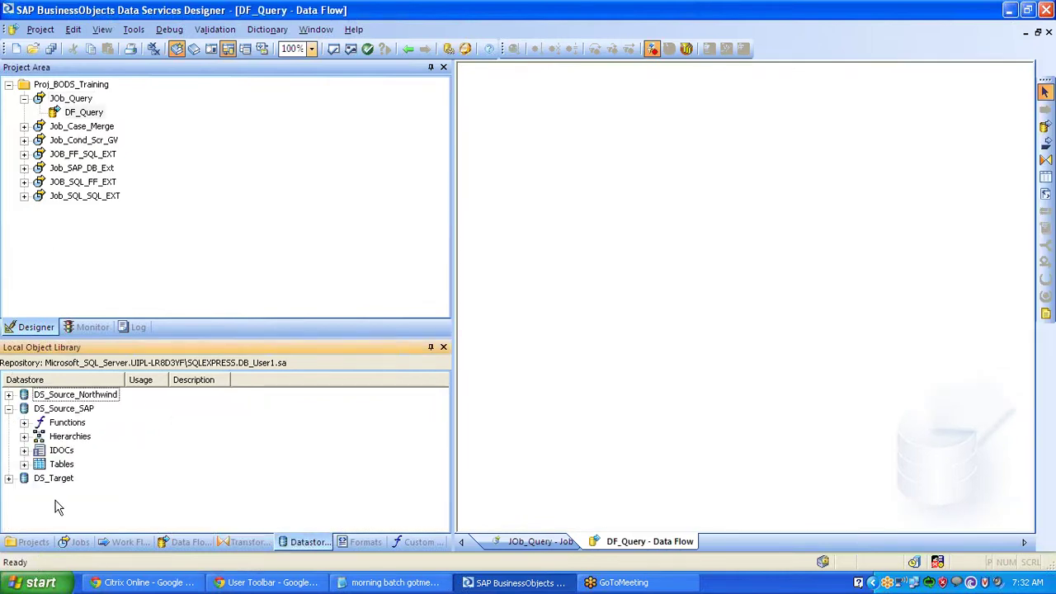
pyautogui.click(8, 396)
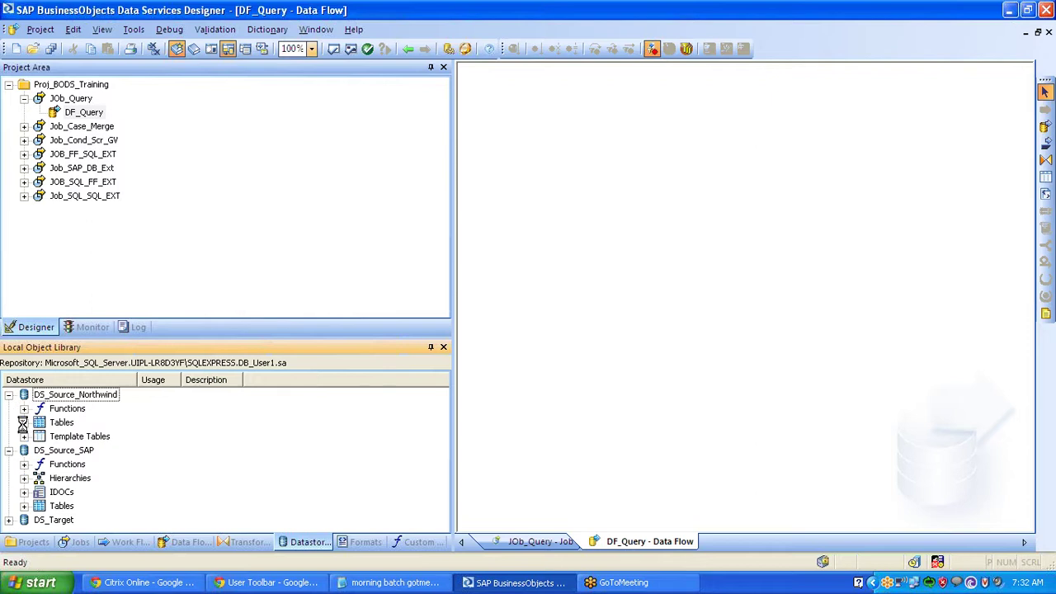
pyautogui.click(24, 422)
pyautogui.moveTo(86, 450); pyautogui.dragTo(520, 155)
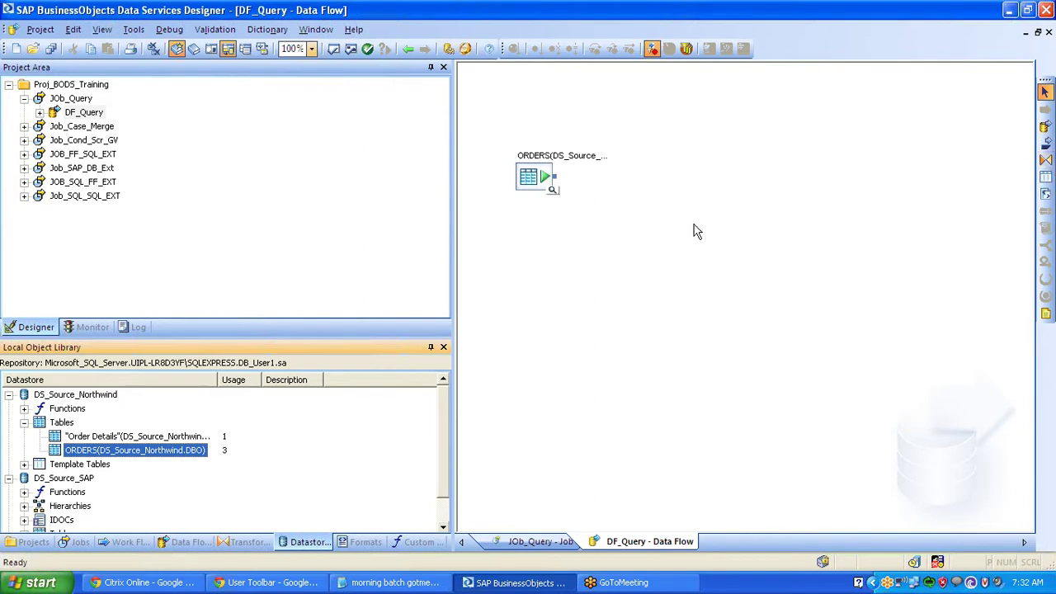
# Add a Query transform to DF_Query, keeping its default name, and position it just beside the ORDERS source.
pyautogui.click(223, 542)
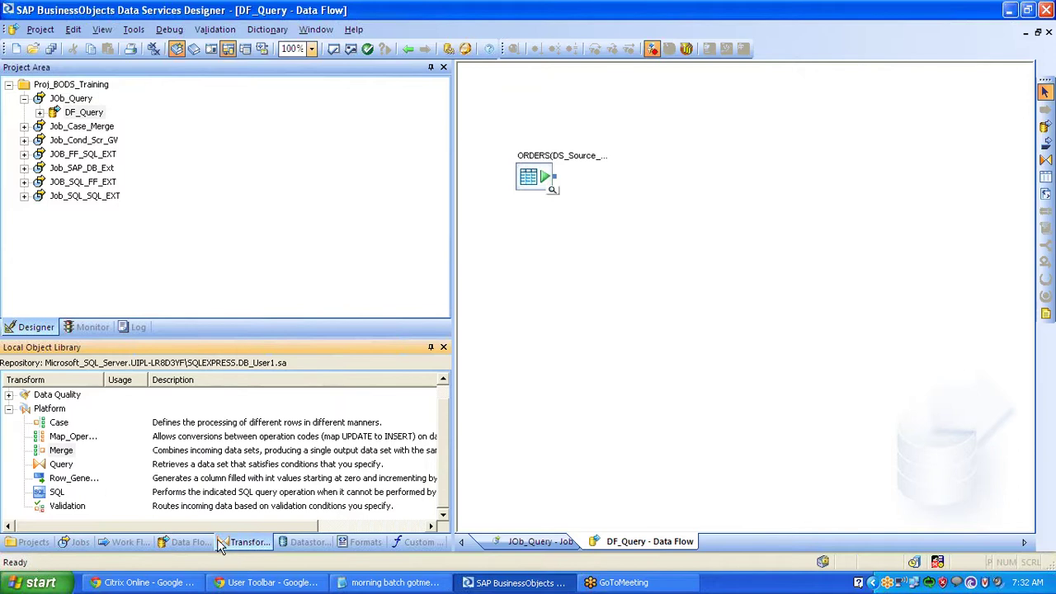
pyautogui.click(58, 465)
pyautogui.moveTo(58, 468); pyautogui.dragTo(726, 187)
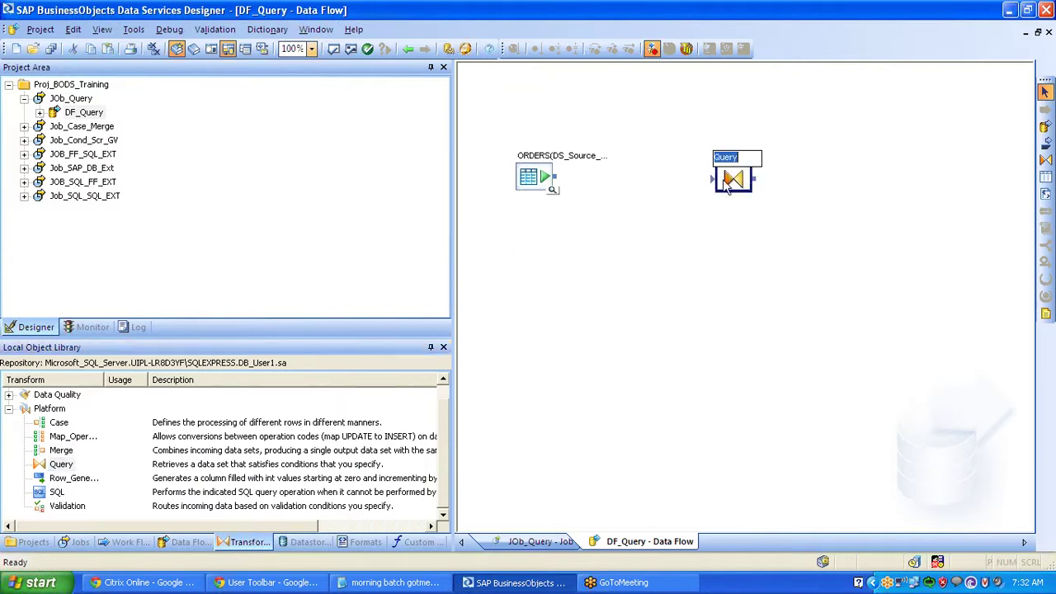
pyautogui.press('Return')
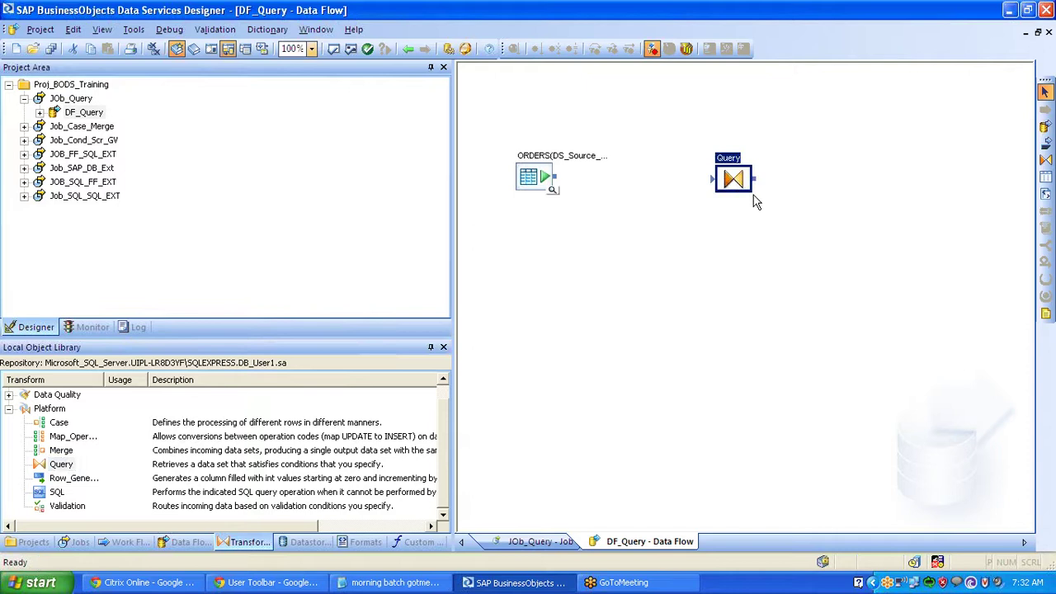
pyautogui.moveTo(737, 183); pyautogui.dragTo(666, 198)
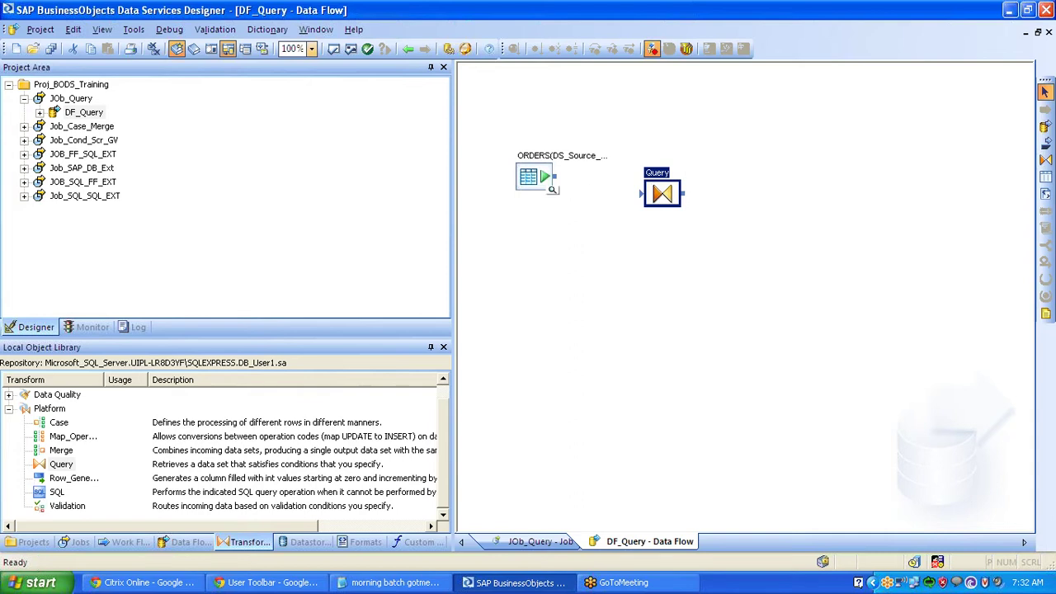
# Connect the ORDERS source to the Query transform, open the Query editor and widen its workspace.
pyautogui.moveTo(555, 177); pyautogui.dragTo(651, 266)
pyautogui.doubleClick(652, 252)
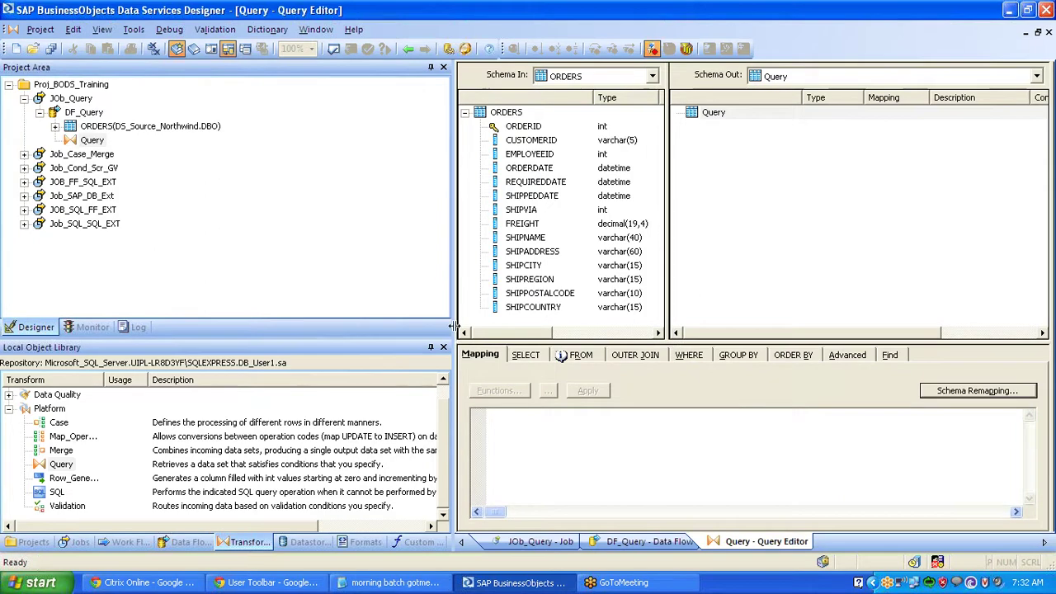
pyautogui.moveTo(453, 327); pyautogui.dragTo(256, 324)
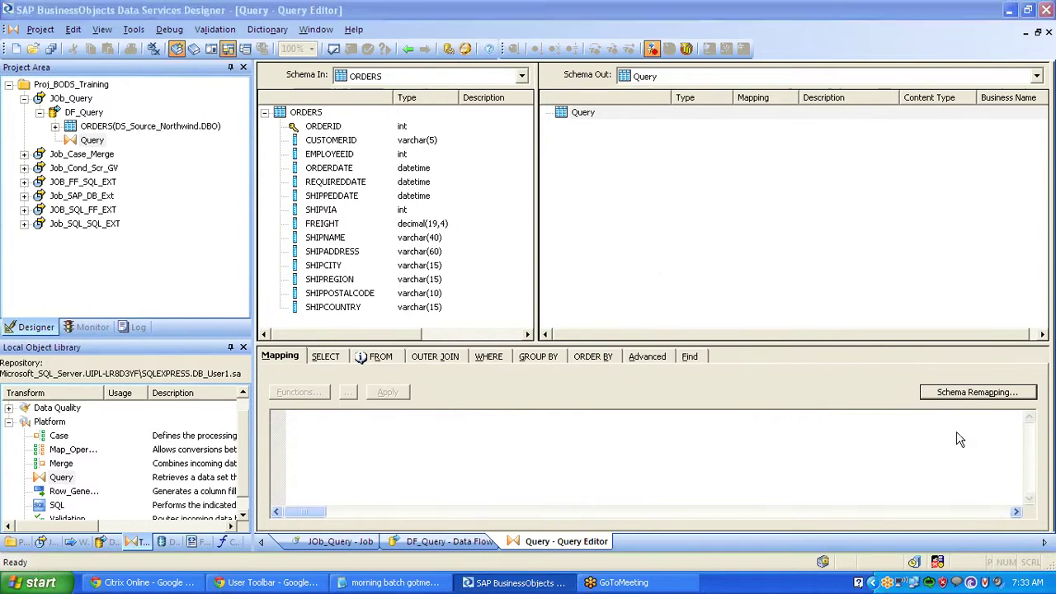
pyautogui.moveTo(308, 238)
pyautogui.mouseDown()
pyautogui.moveTo(340, 267)
pyautogui.moveTo(460, 176)
pyautogui.mouseUp()
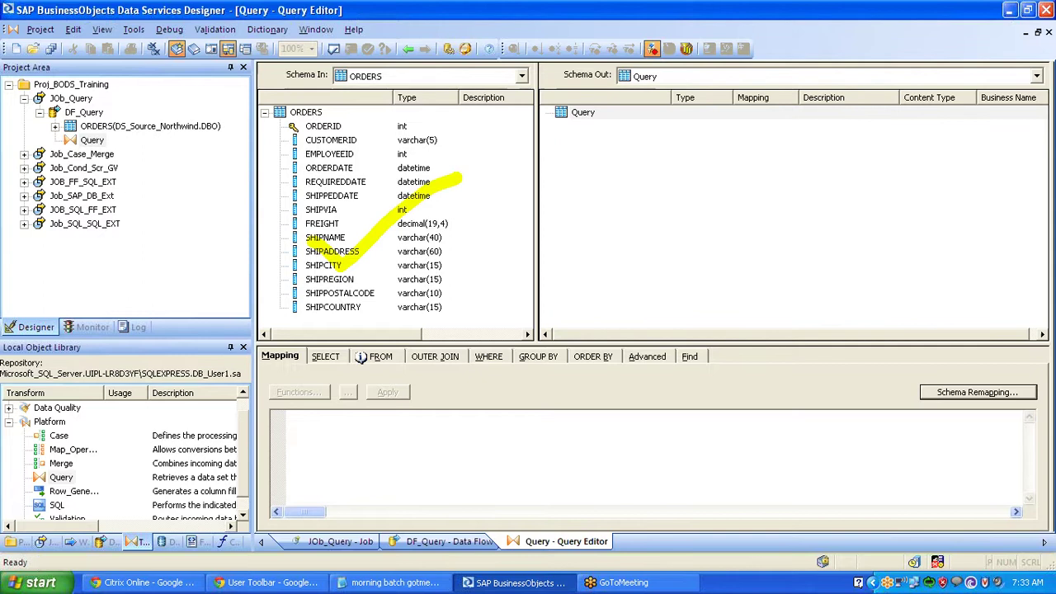
pyautogui.moveTo(576, 213)
pyautogui.mouseDown()
pyautogui.moveTo(630, 261)
pyautogui.moveTo(790, 170)
pyautogui.mouseUp()
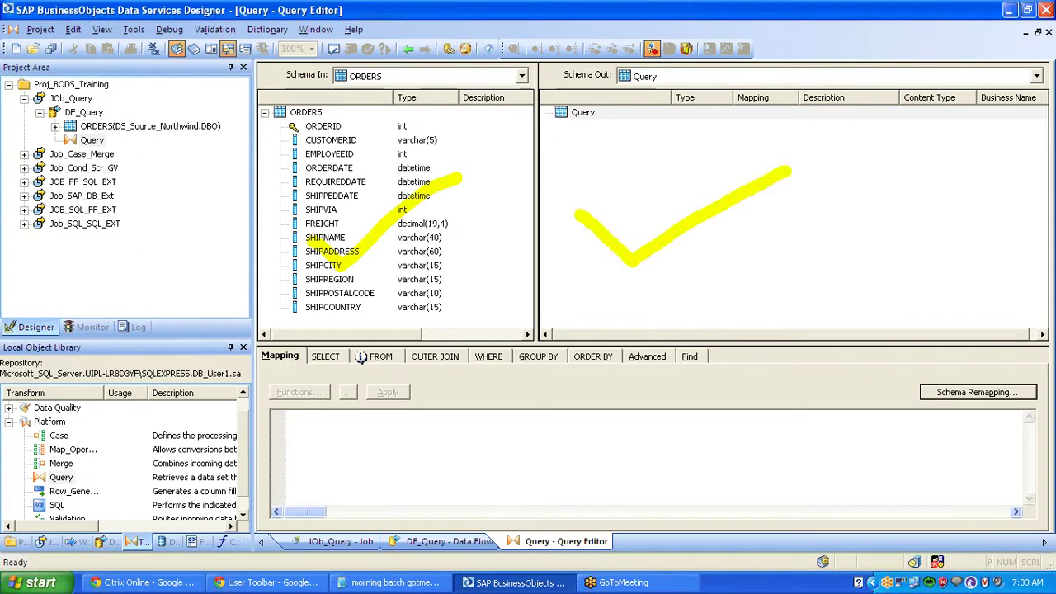
pyautogui.moveTo(366, 446)
pyautogui.mouseDown()
pyautogui.moveTo(413, 492)
pyautogui.moveTo(589, 439)
pyautogui.mouseUp()
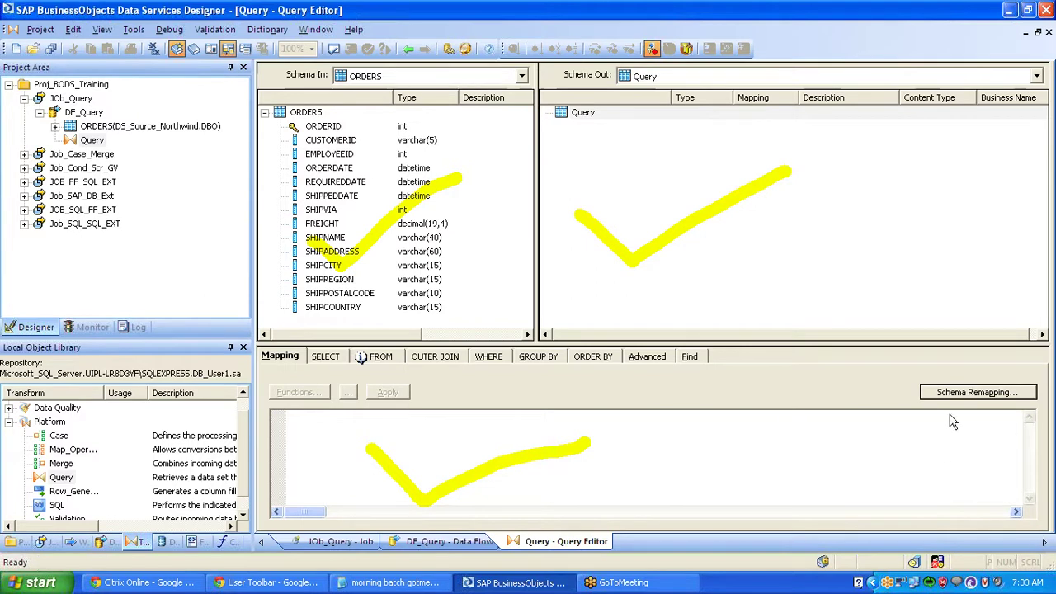
# Search the ORDERS input schema by name for the shipvia column and select it.
pyautogui.rightClick(332, 156)
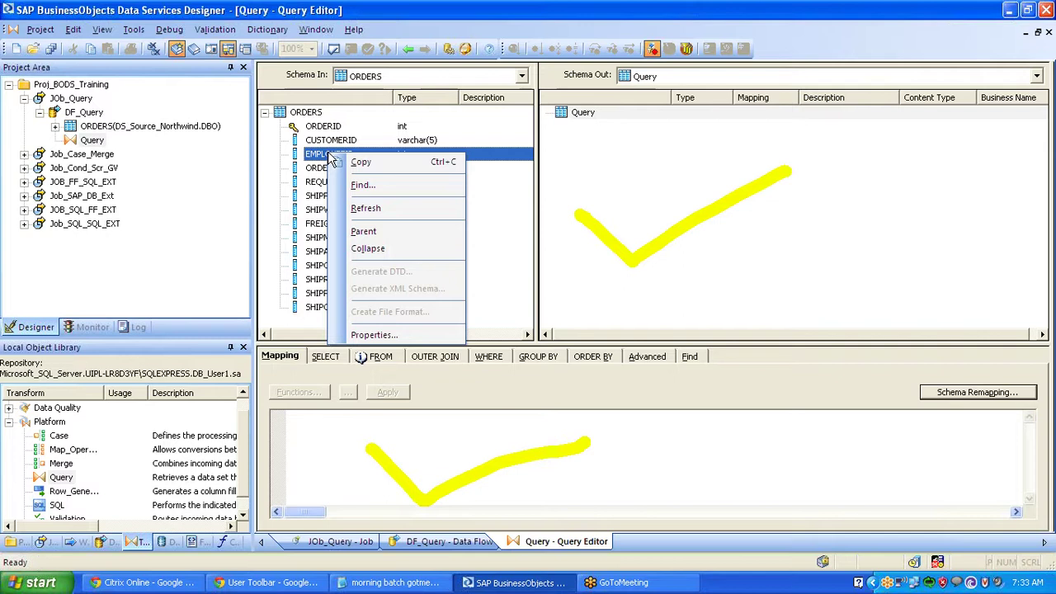
pyautogui.click(377, 186)
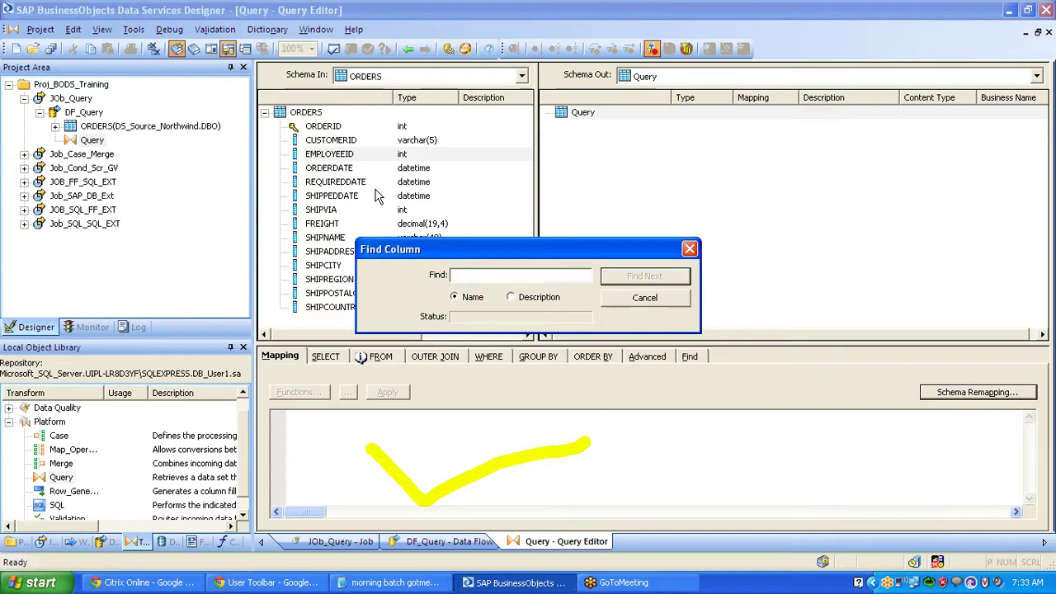
pyautogui.write('shipvia')
pyautogui.press('Return')
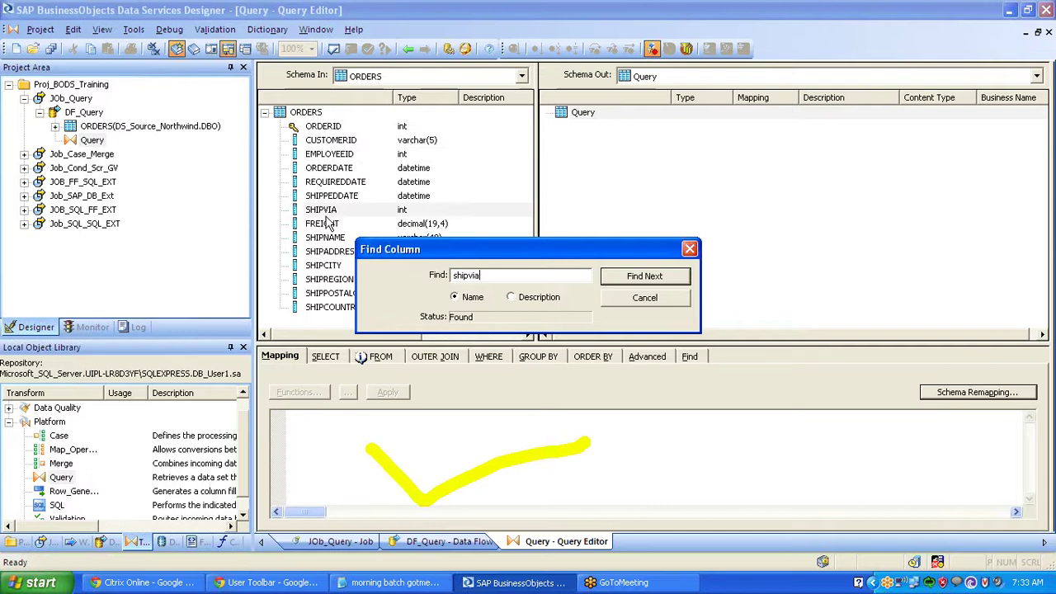
pyautogui.click(653, 304)
pyautogui.click(336, 212)
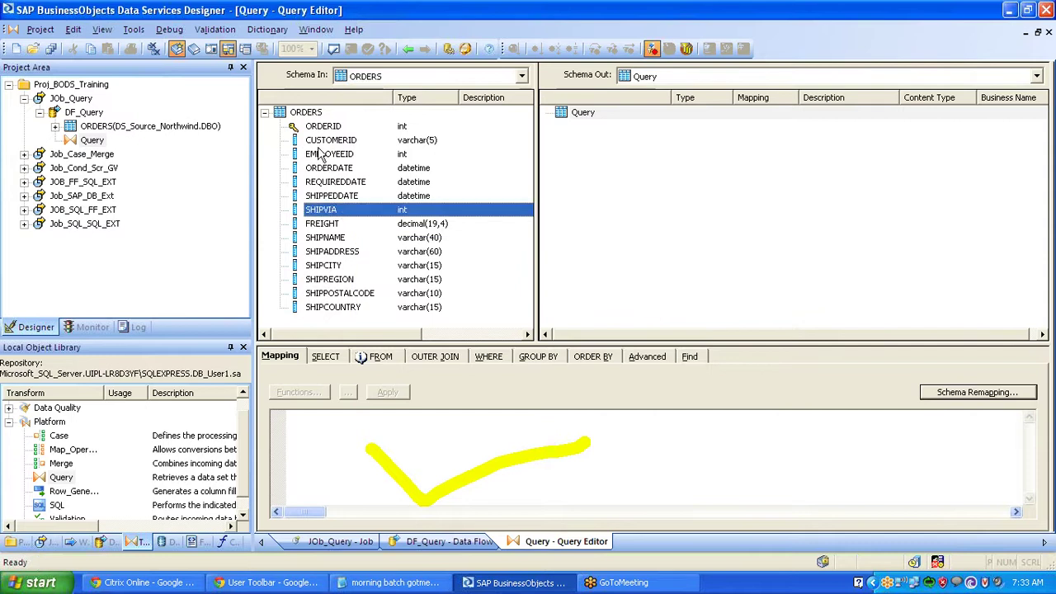
pyautogui.rightClick(320, 144)
pyautogui.click(353, 178)
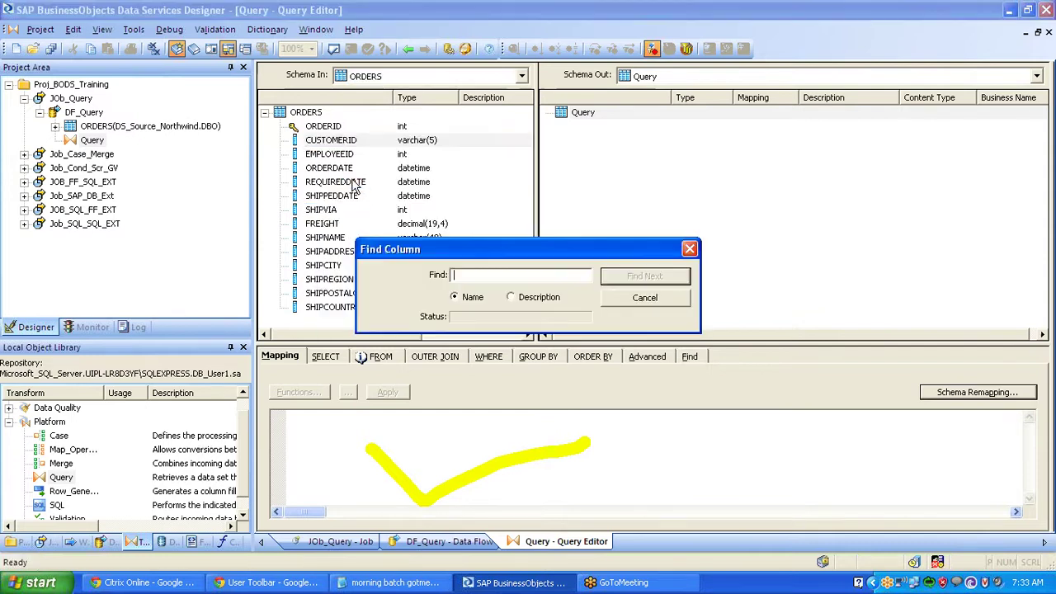
pyautogui.click(643, 306)
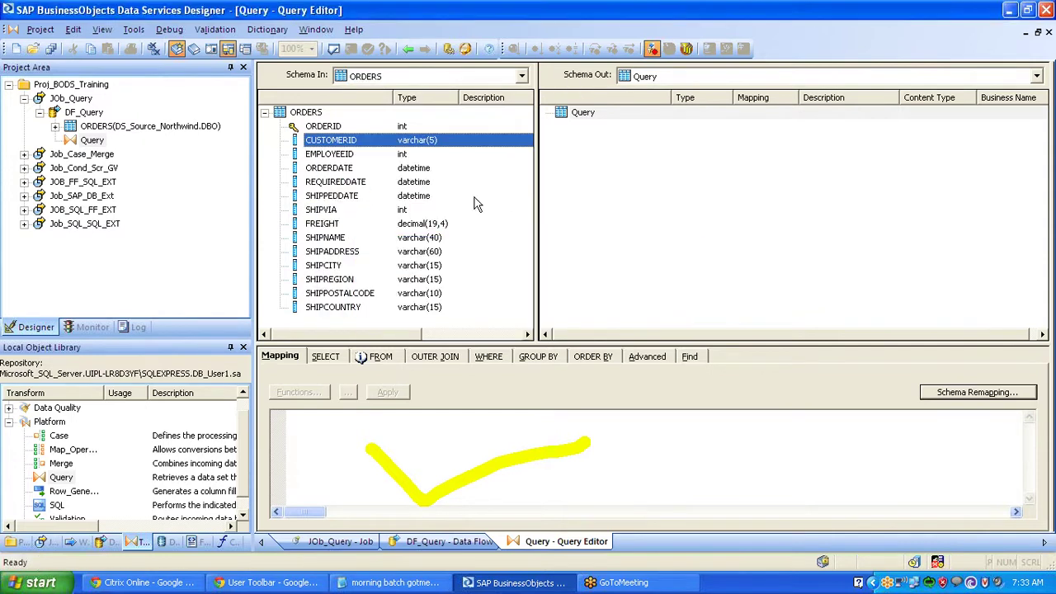
# Map the ORDERID, CUSTOMERID, EMPLOYEEID and ORDERDATE input columns individually to the Query output schema.
pyautogui.click(328, 128)
pyautogui.moveTo(328, 128); pyautogui.dragTo(641, 174)
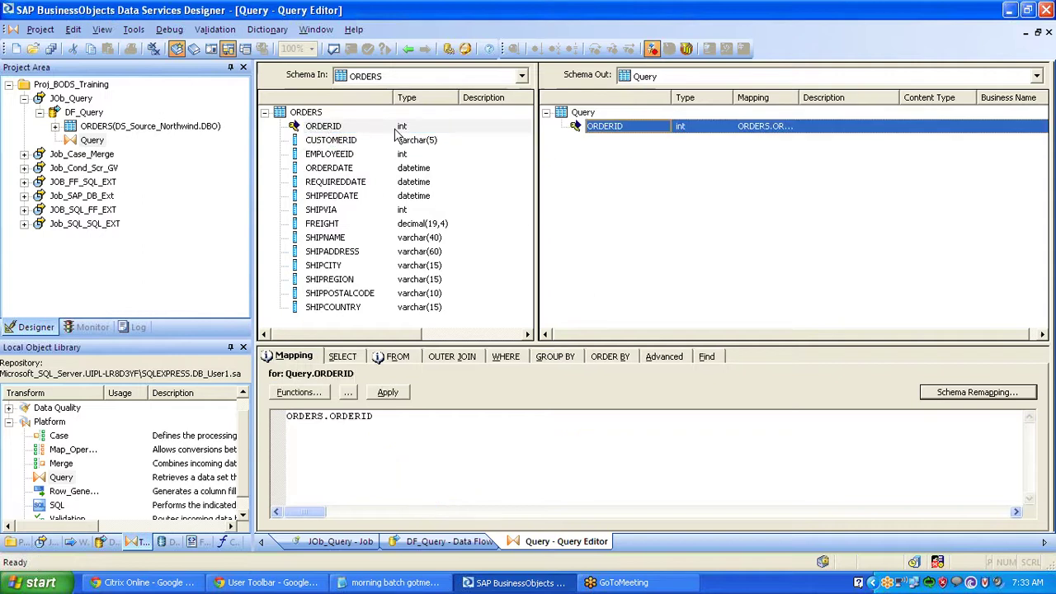
pyautogui.click(342, 142)
pyautogui.moveTo(343, 142); pyautogui.dragTo(628, 158)
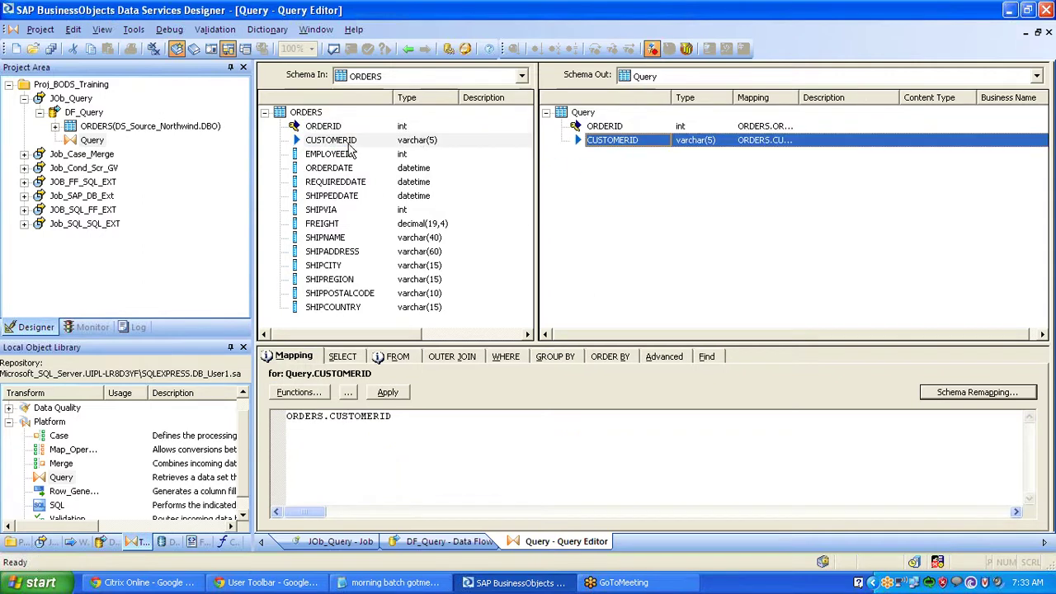
pyautogui.moveTo(353, 154); pyautogui.dragTo(649, 186)
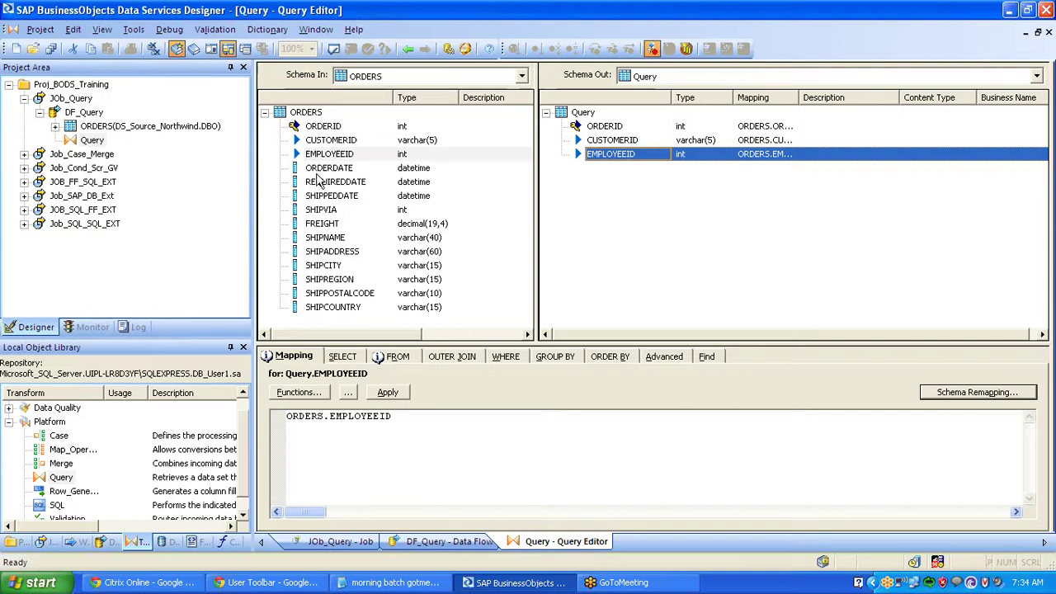
pyautogui.moveTo(318, 171); pyautogui.dragTo(613, 174)
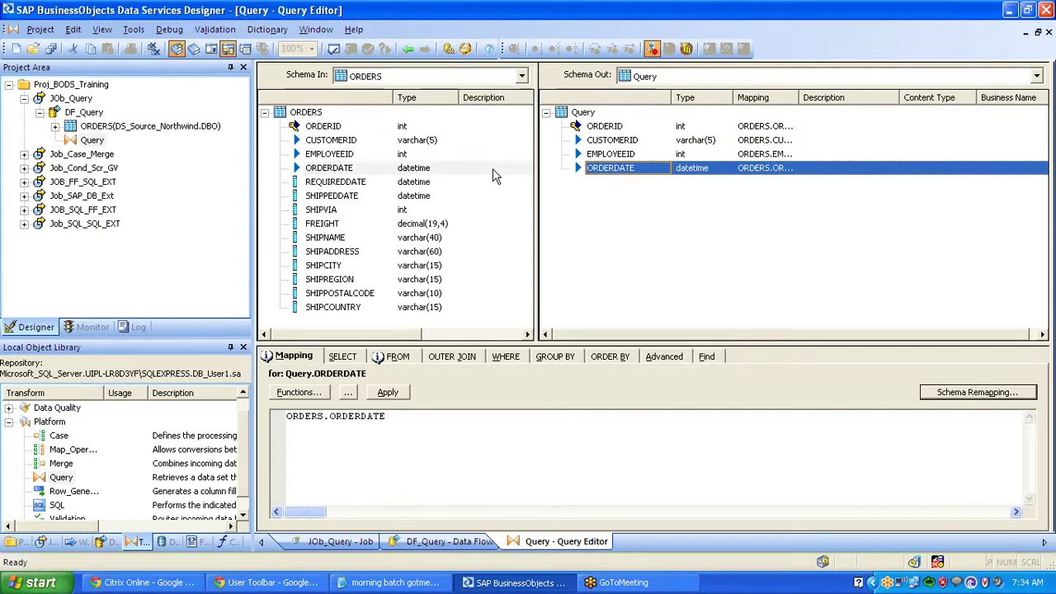
# Map all remaining input columns from REQUIREDDATE through SHIPCOUNTRY to the Query output schema together.
pyautogui.click(337, 185)
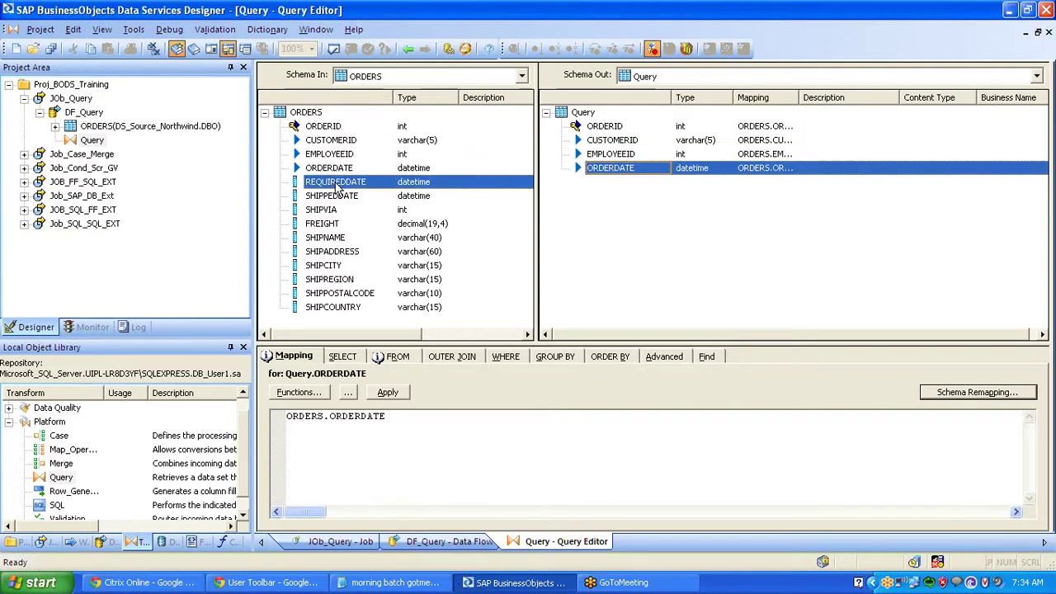
pyautogui.keyDown('shift'); pyautogui.click(333, 310); pyautogui.keyUp('shift')
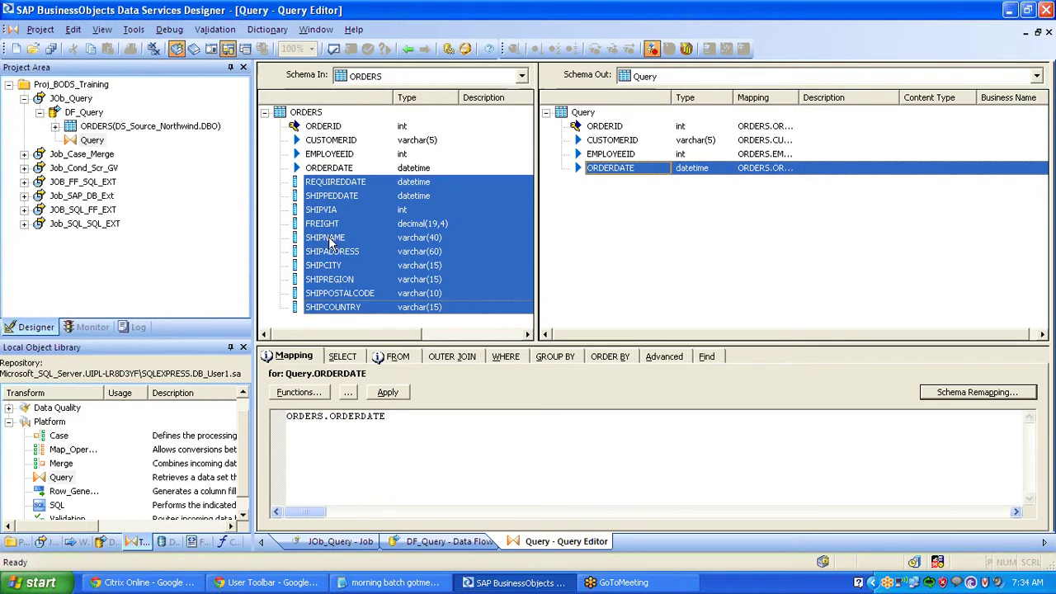
pyautogui.moveTo(330, 240); pyautogui.dragTo(705, 271)
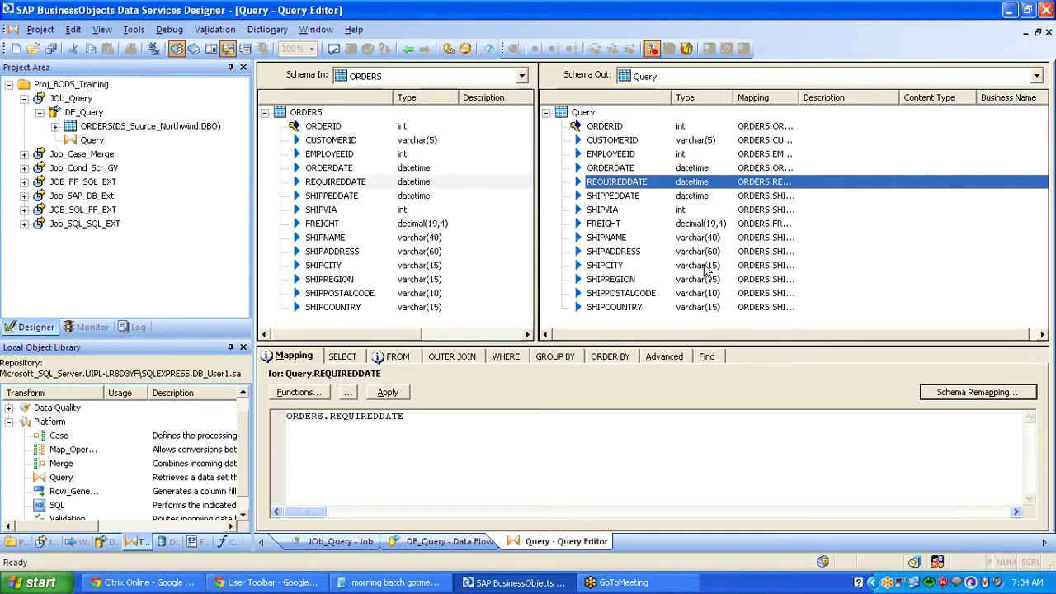
# Delete the SHIPPOSTALCODE and SHIPCOUNTRY columns from the Query output schema.
pyautogui.keyDown('shift'); pyautogui.click(623, 295); pyautogui.keyUp('shift')
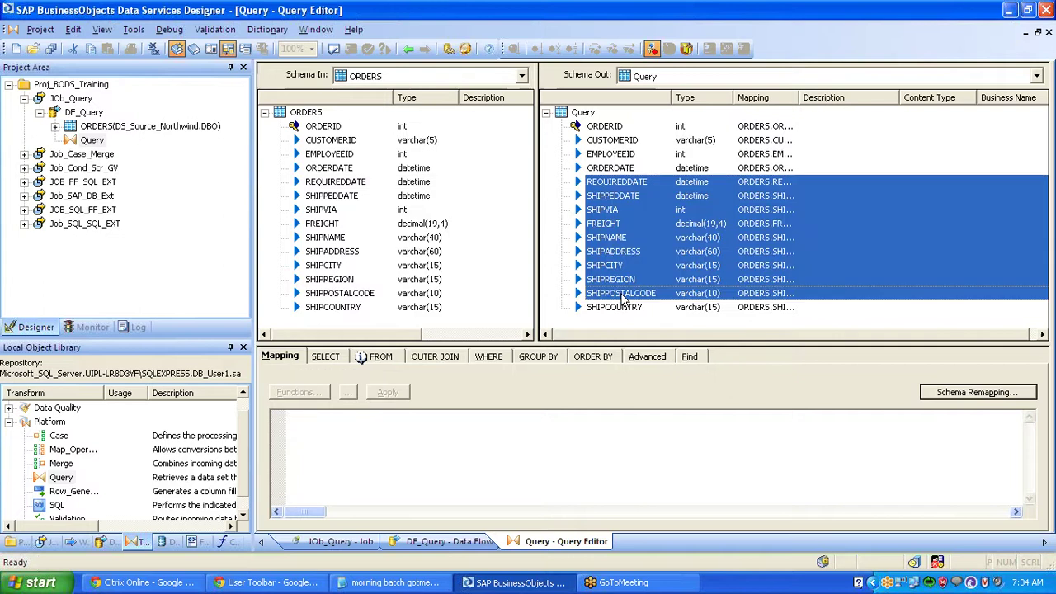
pyautogui.click(623, 295)
pyautogui.keyDown('shift'); pyautogui.click(616, 310); pyautogui.keyUp('shift')
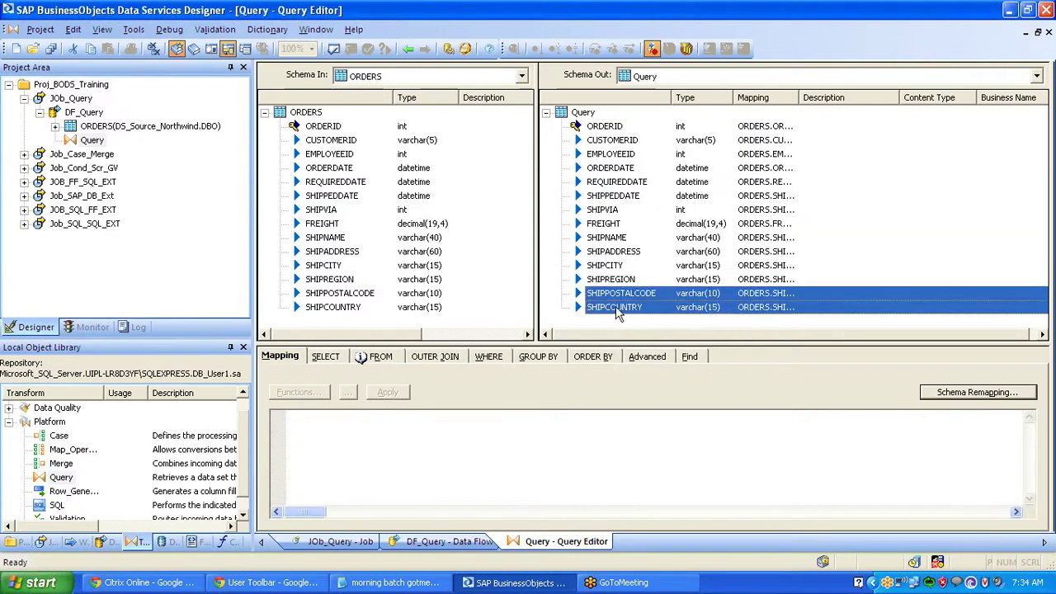
pyautogui.rightClick(618, 314)
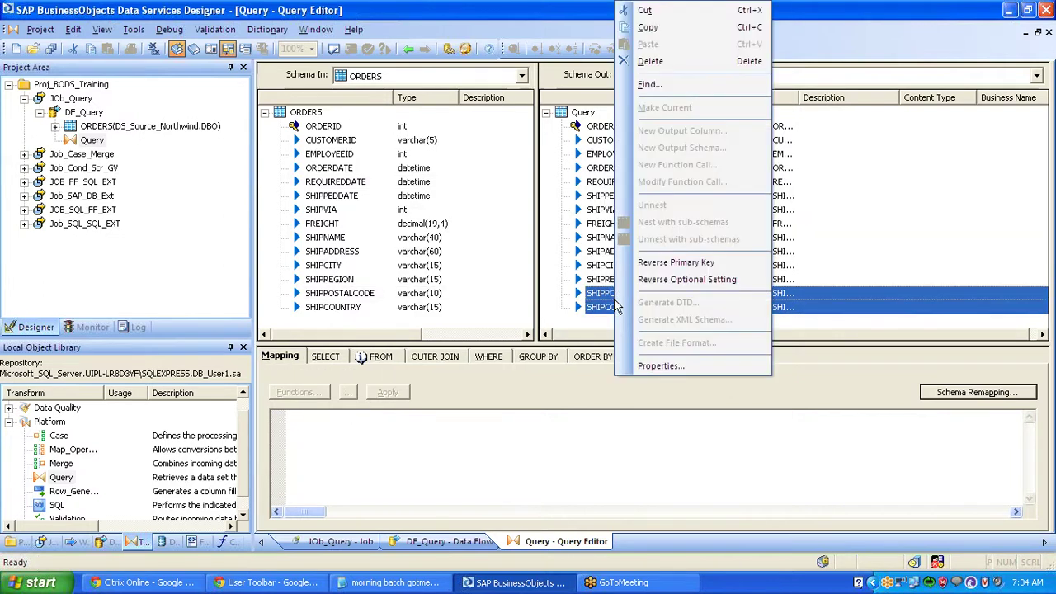
pyautogui.click(660, 61)
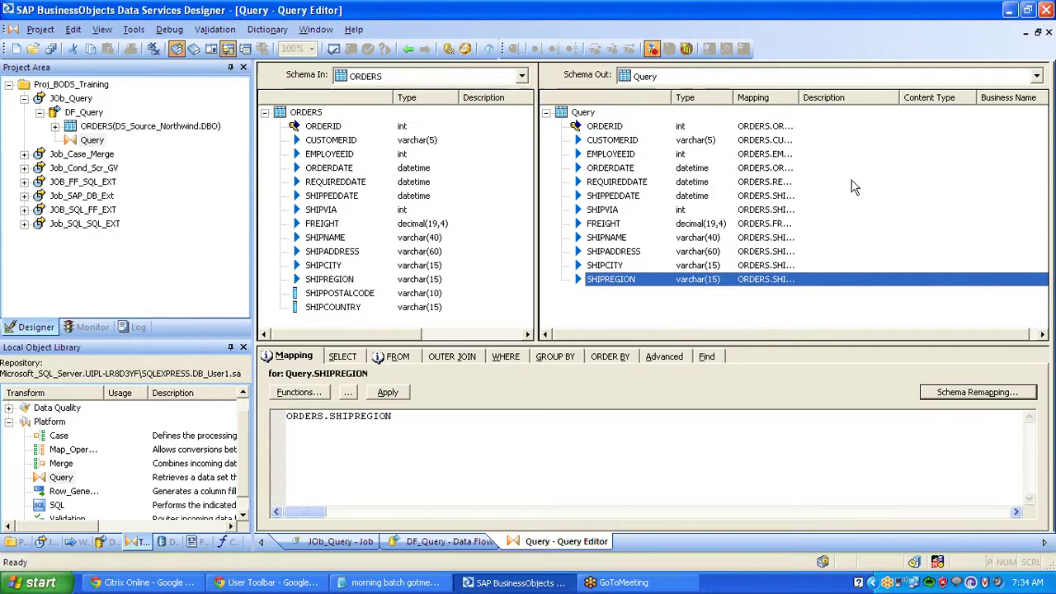
pyautogui.click(874, 195)
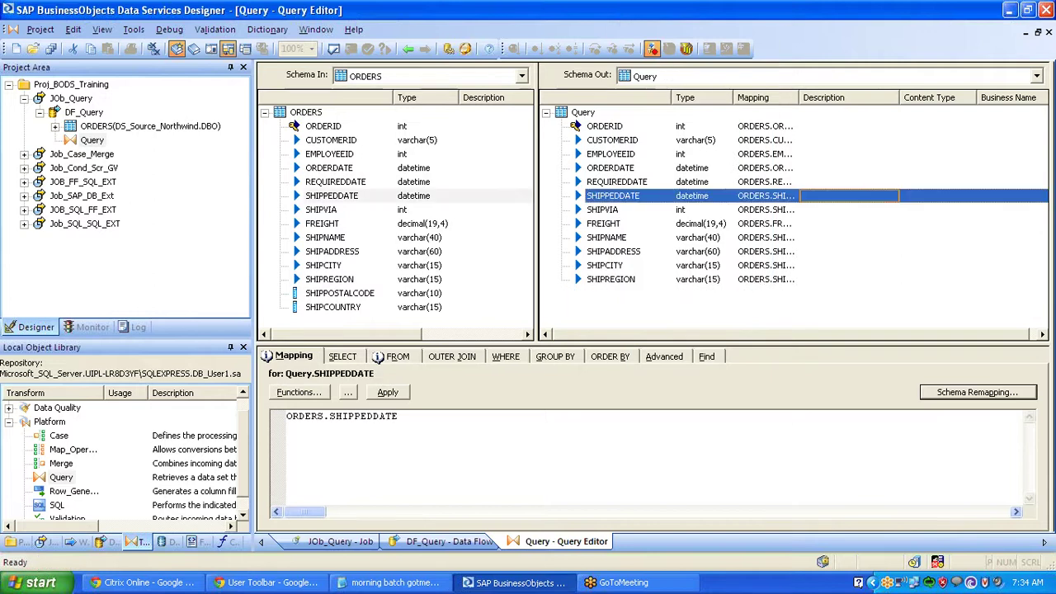
# Rename the SHIPREGION output column to SHIPREGIO in its properties, keeping data type varchar and length 15.
pyautogui.click(627, 282)
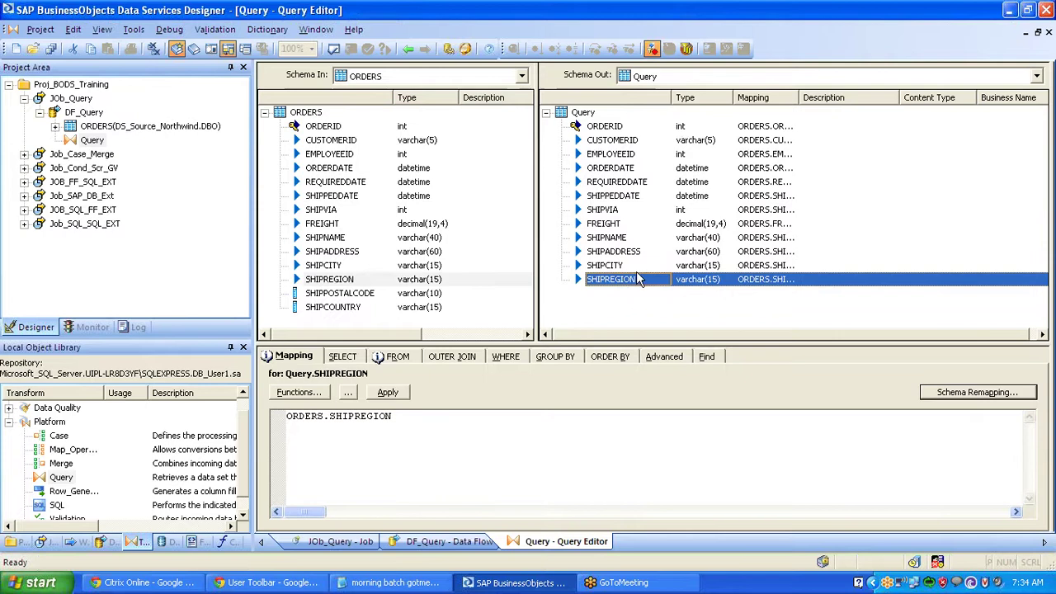
pyautogui.doubleClick(611, 279)
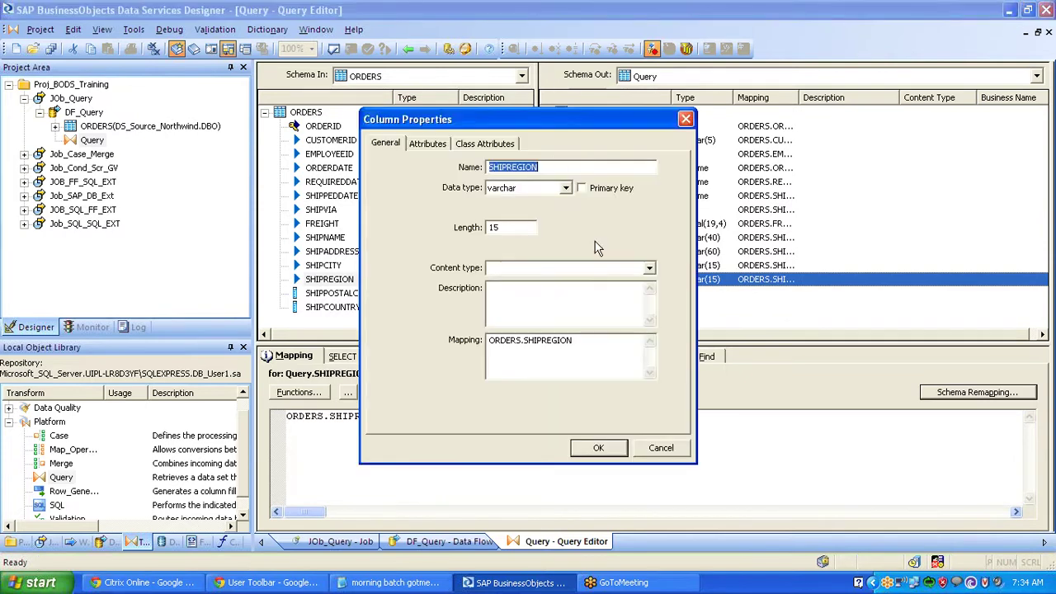
pyautogui.click(569, 167)
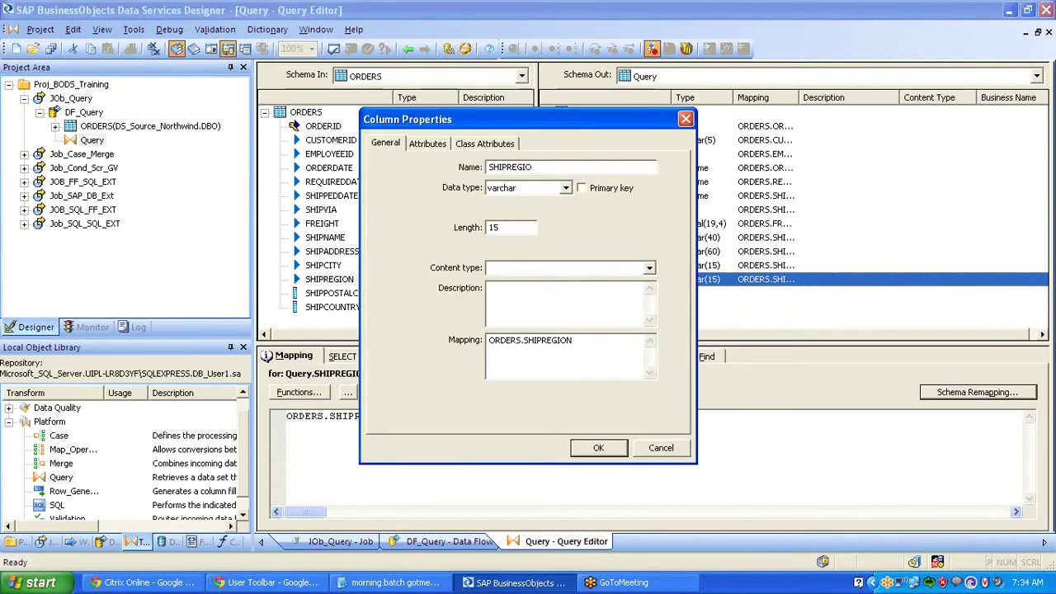
pyautogui.click(525, 190)
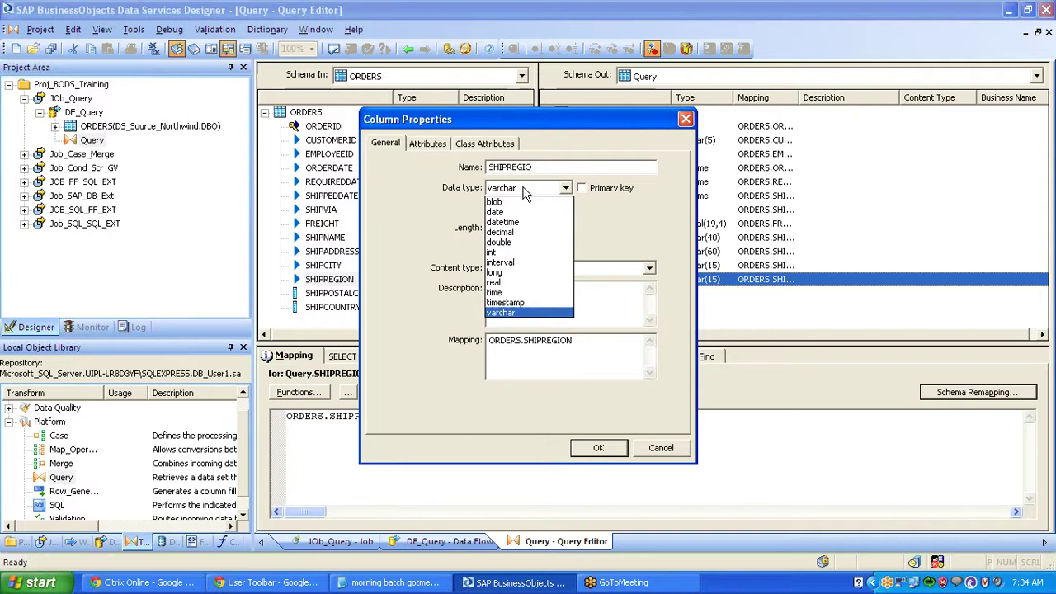
pyautogui.click(525, 190)
pyautogui.click(527, 229)
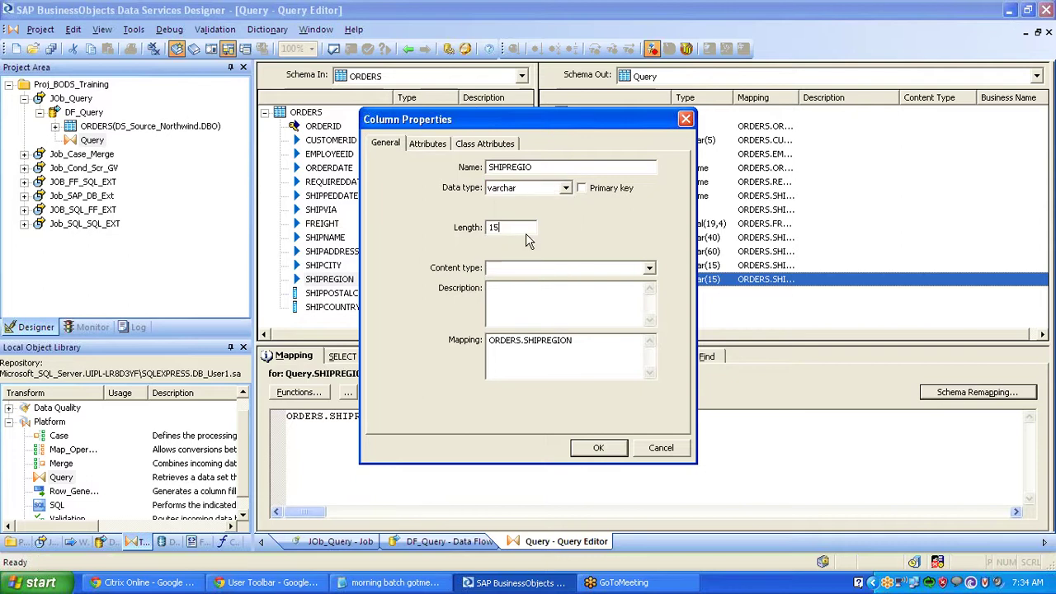
pyautogui.click(604, 450)
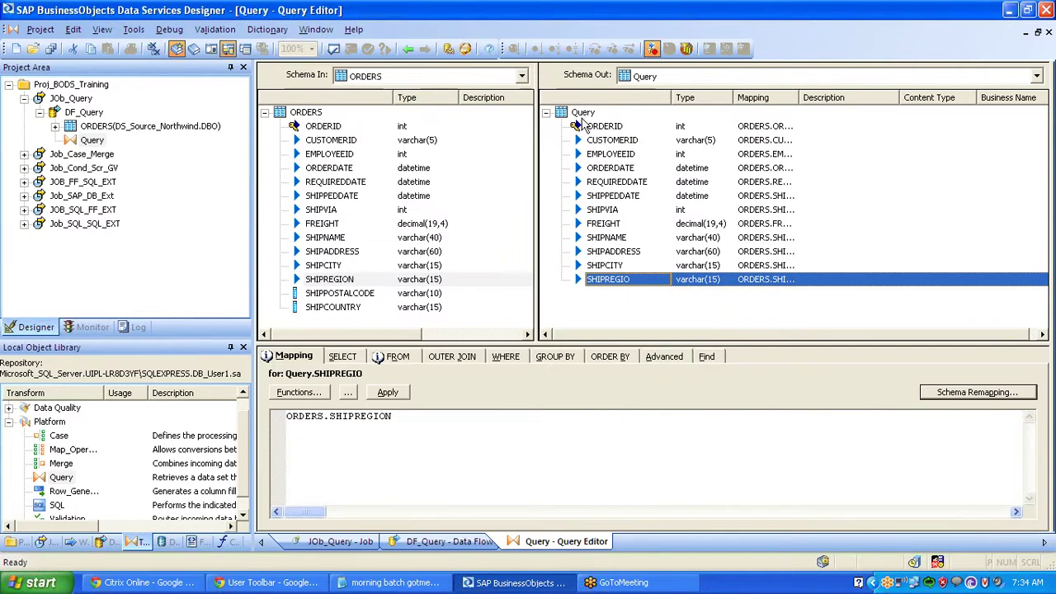
pyautogui.click(583, 112)
pyautogui.rightClick(584, 113)
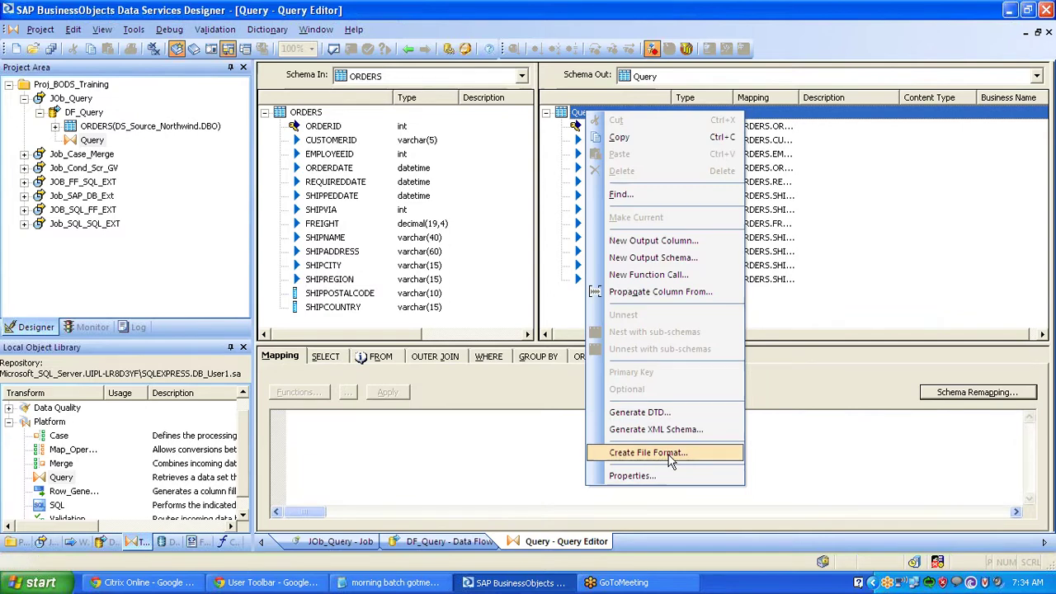
pyautogui.click(900, 288)
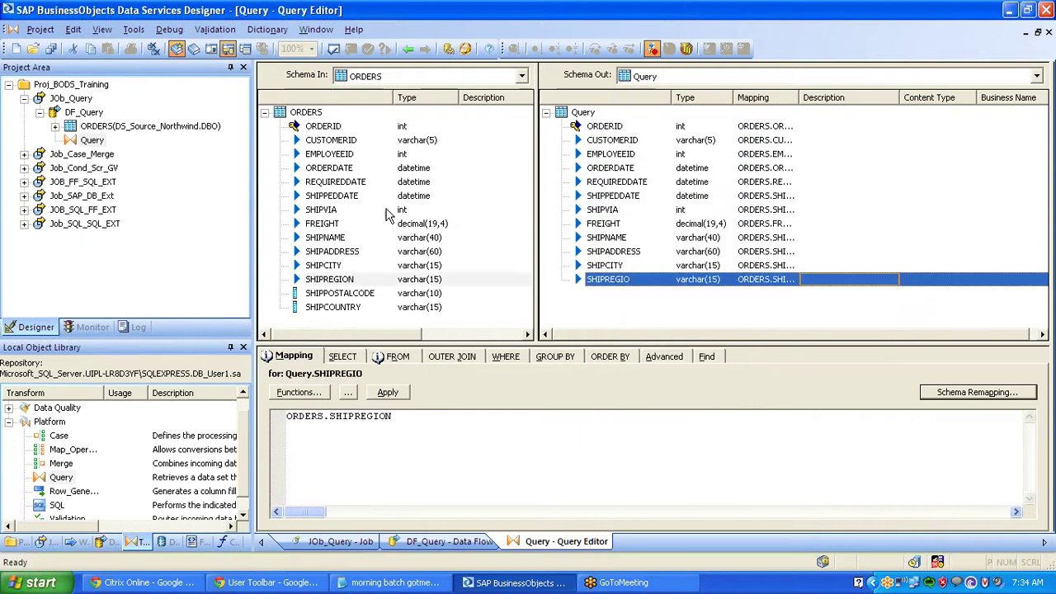
pyautogui.click(337, 312)
pyautogui.moveTo(336, 312); pyautogui.dragTo(621, 290)
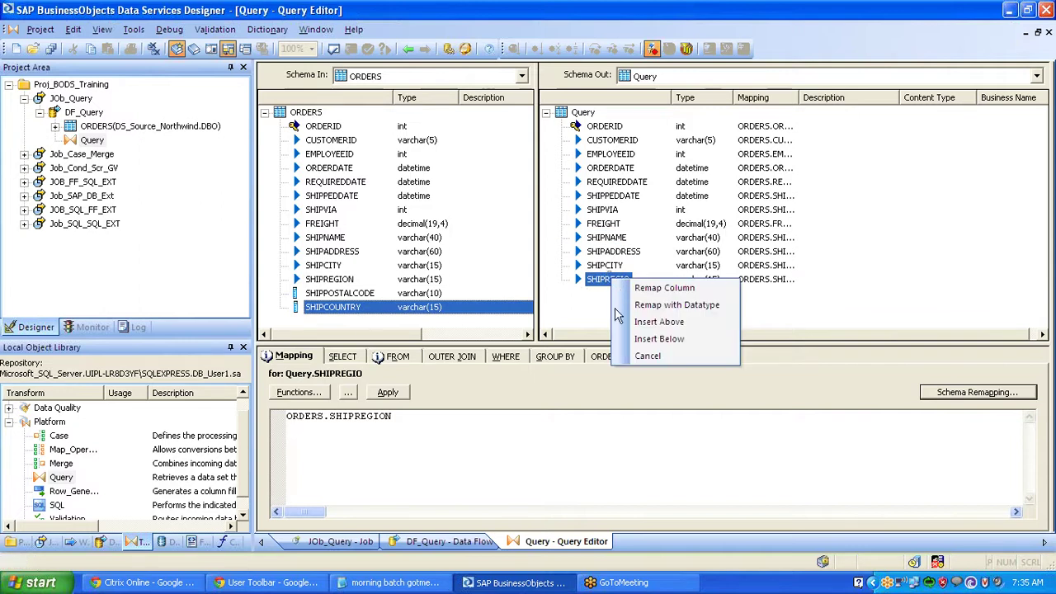
pyautogui.click(643, 356)
# Insert the SHIPCOUNTRY input column below SHIPREGIO in the Query output schema.
pyautogui.moveTo(334, 314); pyautogui.dragTo(614, 295)
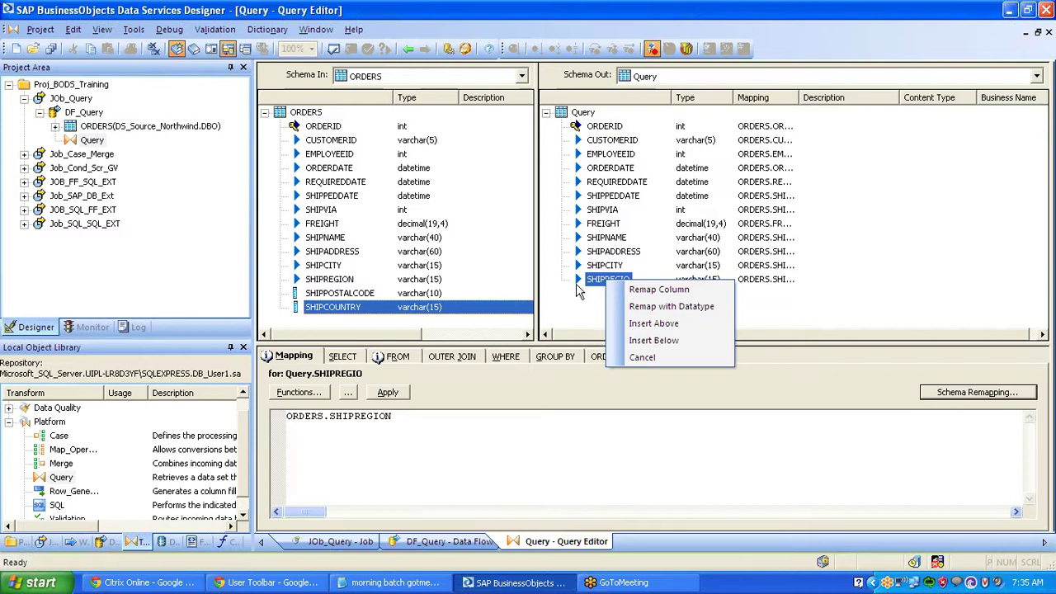
pyautogui.click(660, 341)
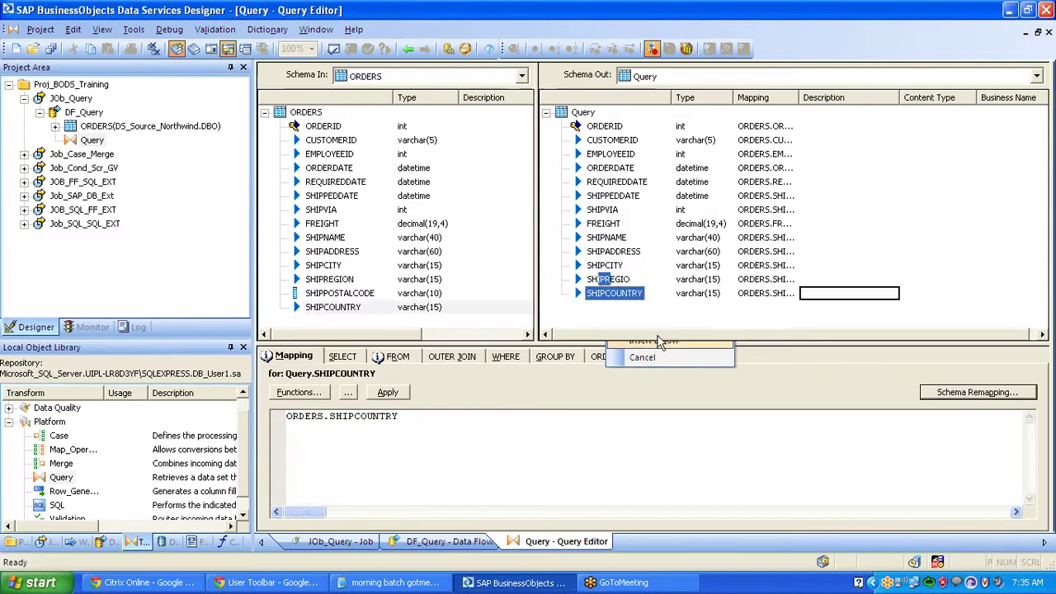
# Insert the SHIPPOSTALCODE input column above SHIPCOUNTRY in the Query output schema.
pyautogui.moveTo(373, 299); pyautogui.dragTo(627, 312)
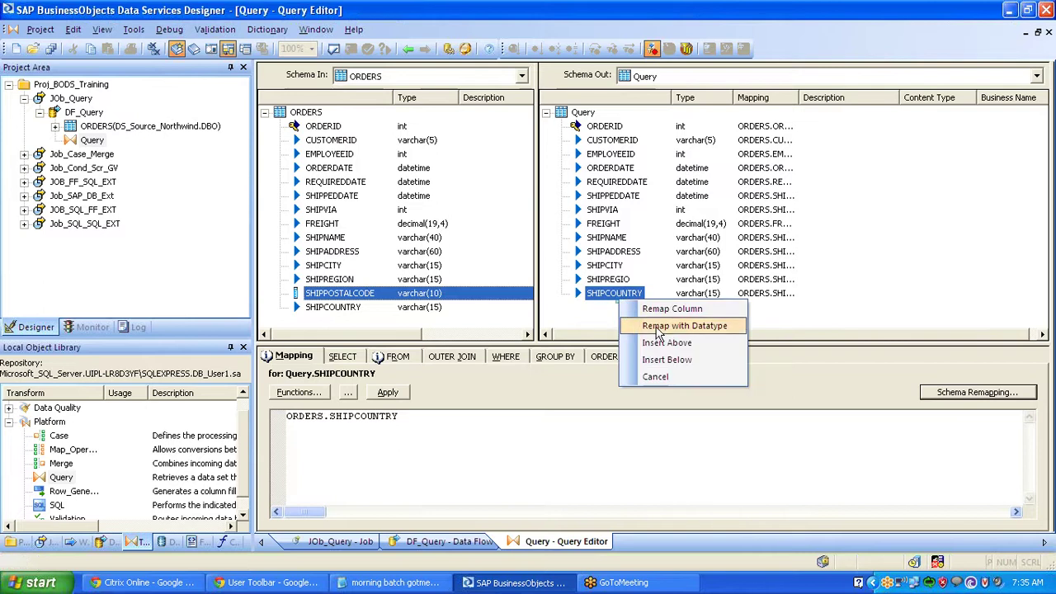
pyautogui.click(664, 342)
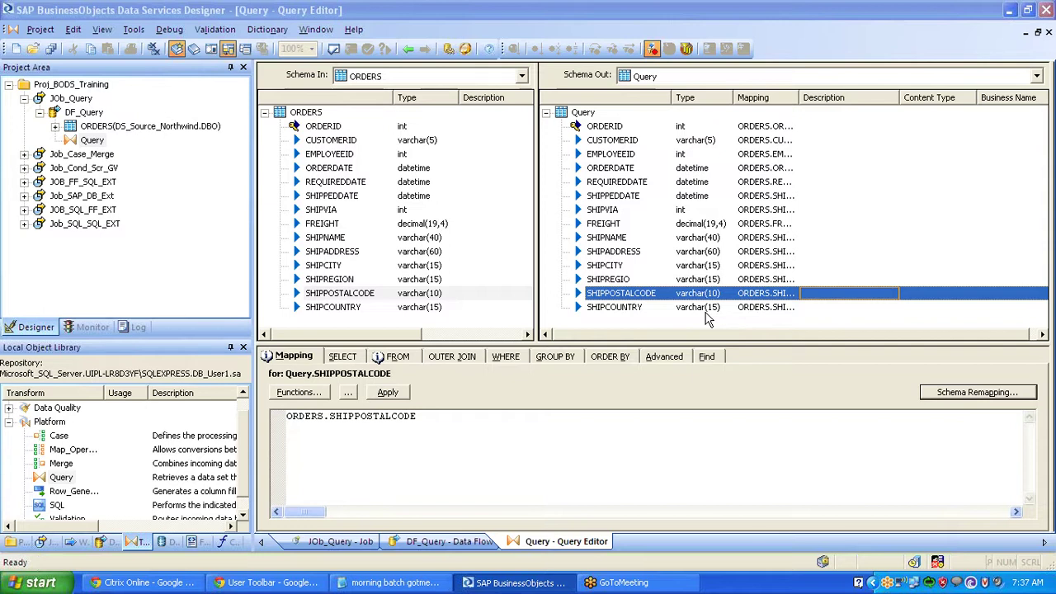
# Cut the EMPLOYEEID output column and paste it back into the Query output schema.
pyautogui.click(603, 157)
pyautogui.rightClick(603, 157)
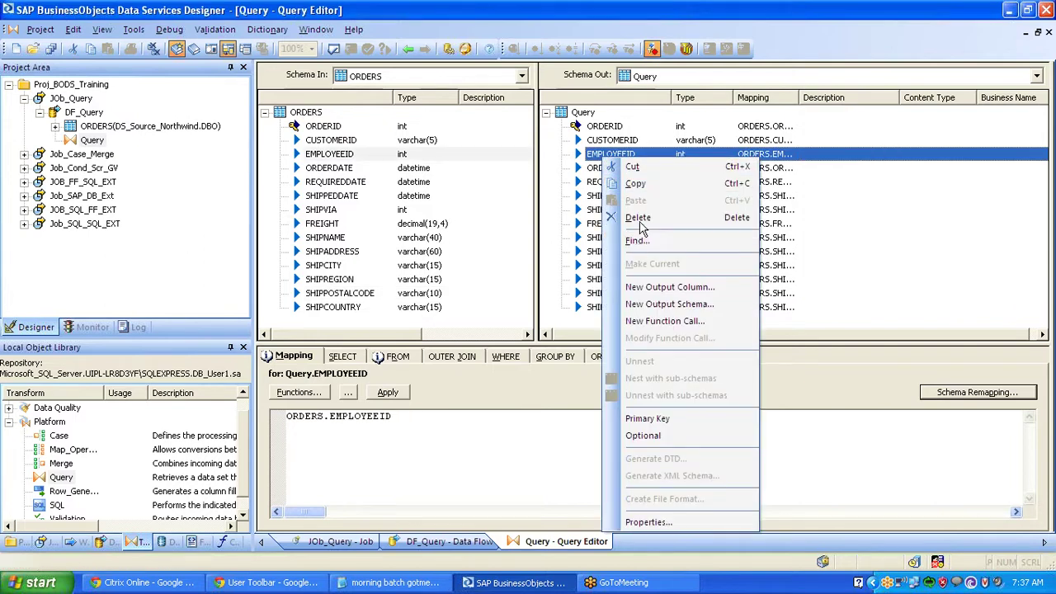
pyautogui.click(649, 166)
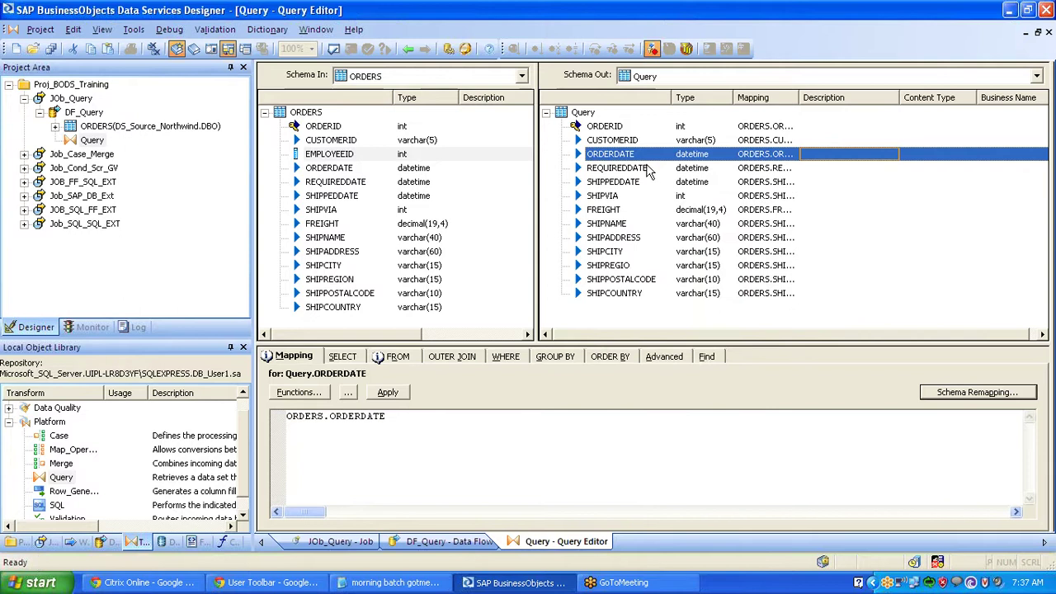
pyautogui.rightClick(590, 116)
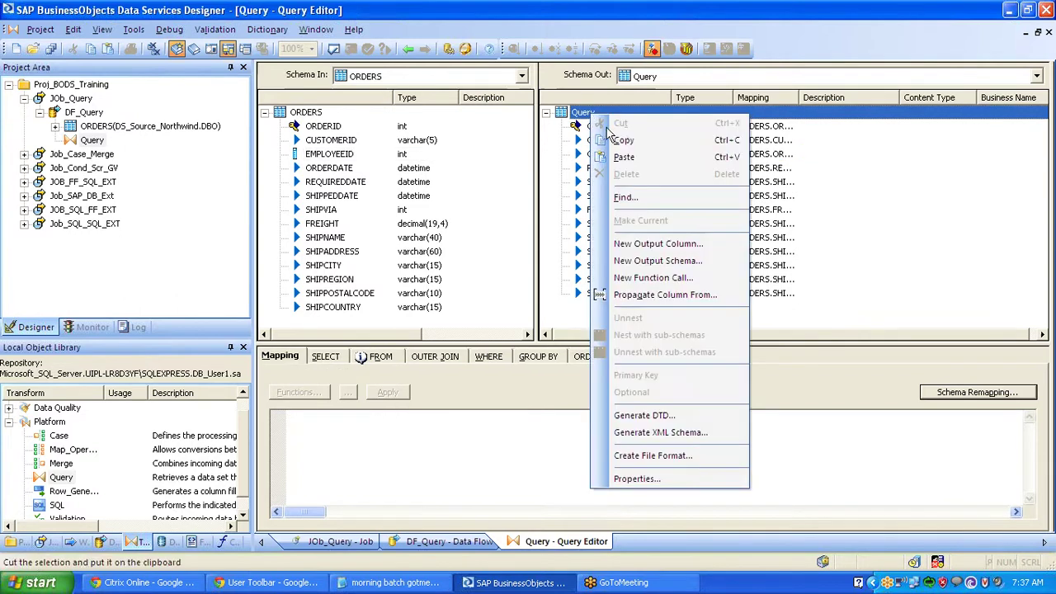
pyautogui.click(628, 155)
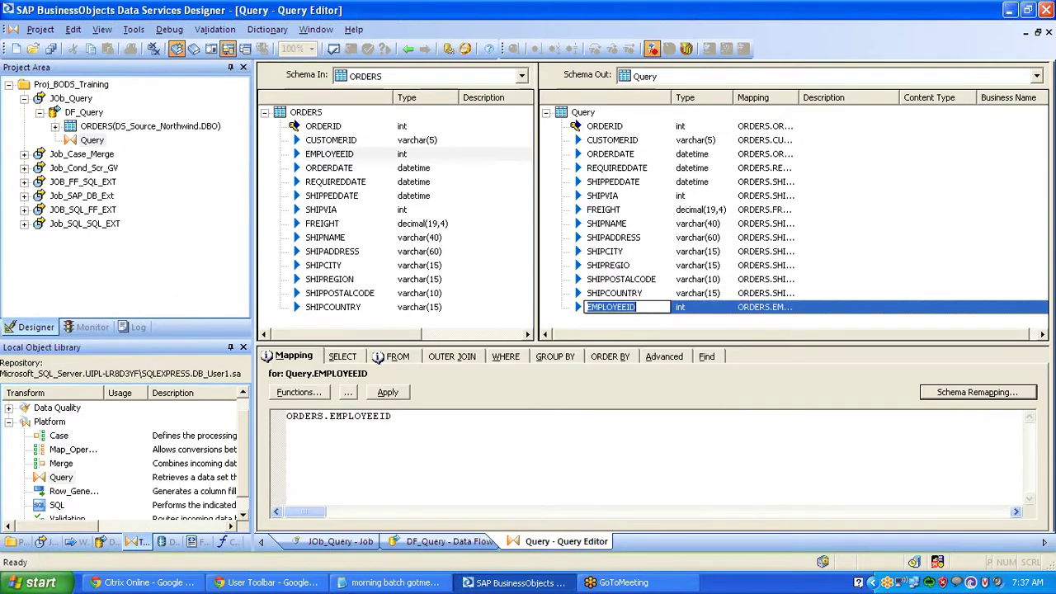
pyautogui.click(615, 322)
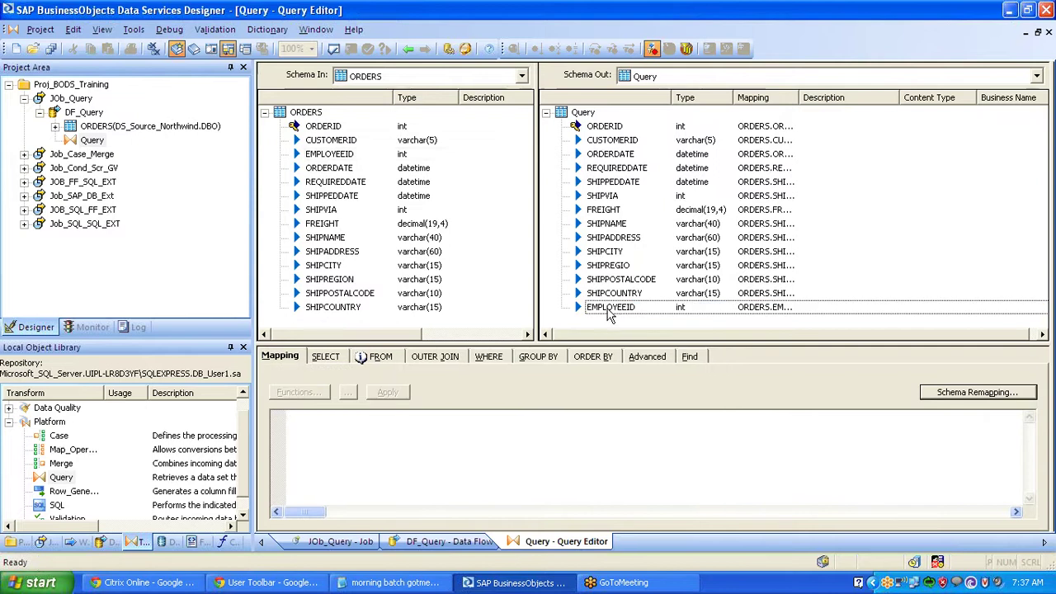
# Delete the pasted EMPLOYEEID output column and insert the EMPLOYEEID input column below CUSTOMERID.
pyautogui.click(609, 310)
pyautogui.rightClick(610, 309)
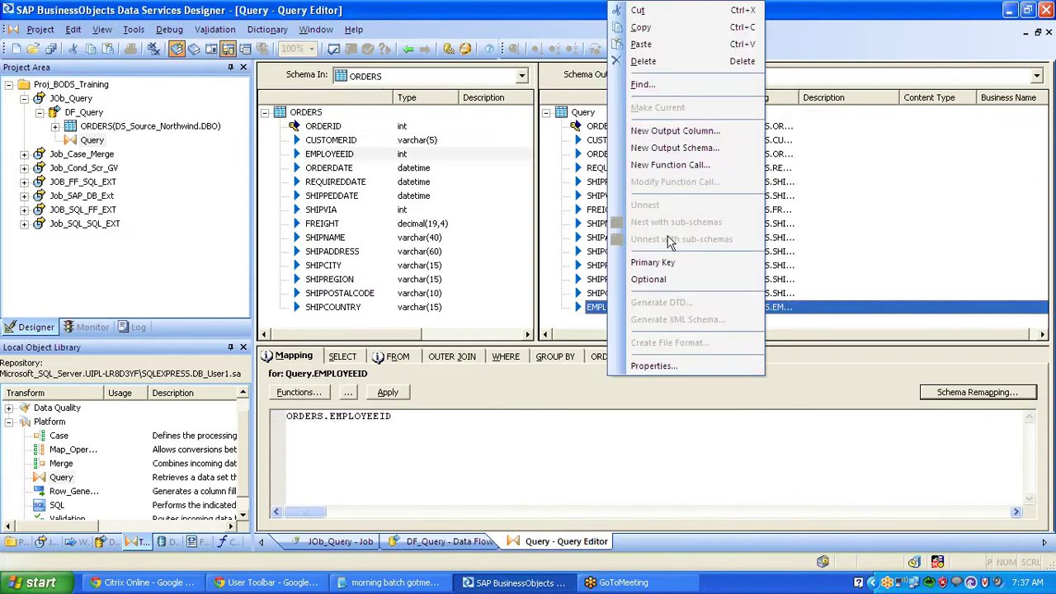
pyautogui.click(672, 61)
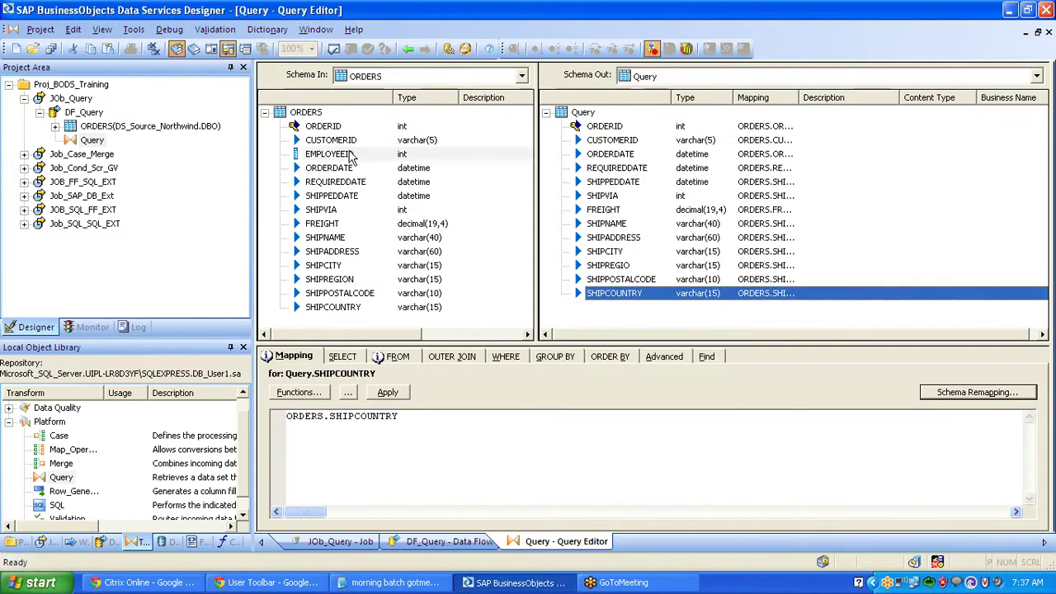
pyautogui.click(351, 154)
pyautogui.moveTo(351, 154); pyautogui.dragTo(640, 142)
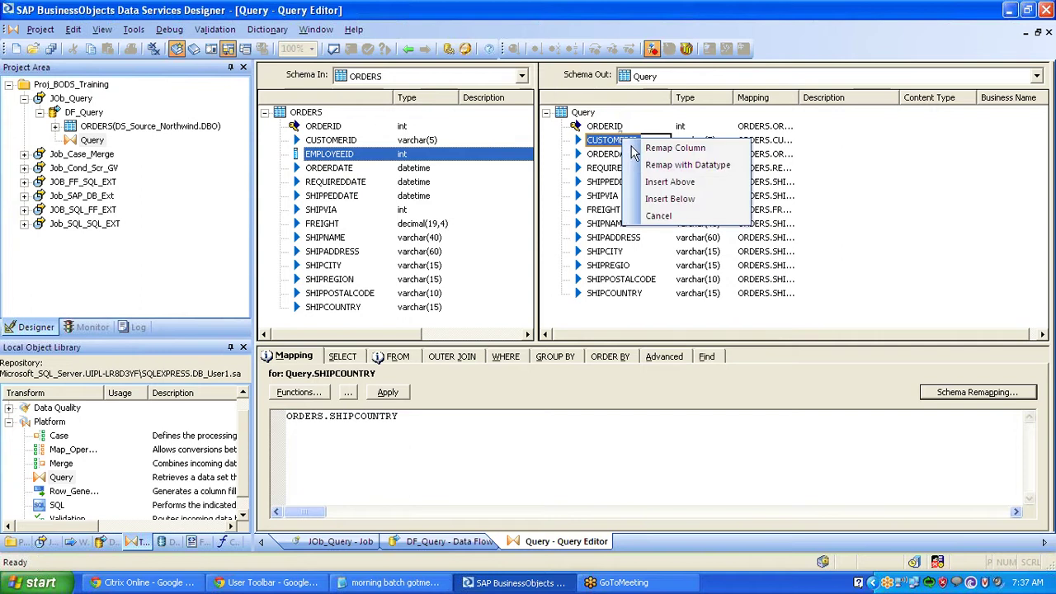
pyautogui.click(658, 198)
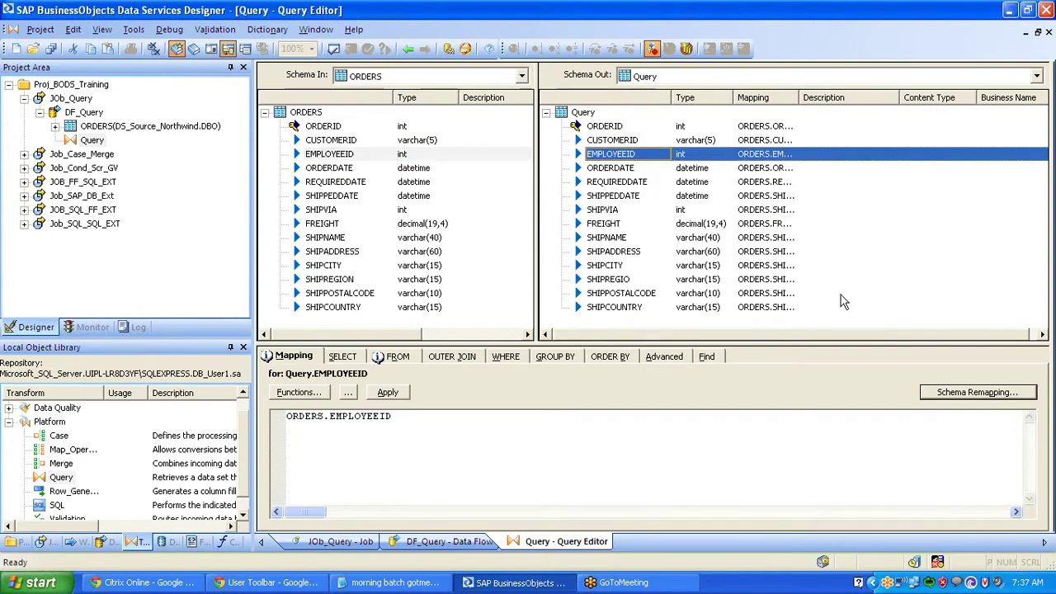
# Remove the primary key setting from the ORDERID output column and set it as primary key again.
pyautogui.rightClick(614, 142)
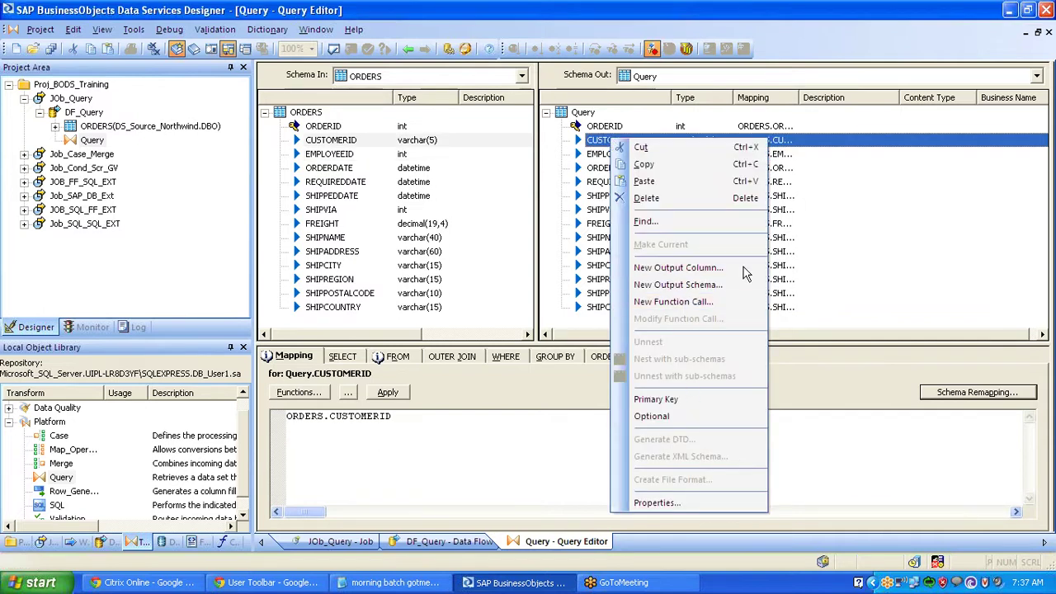
pyautogui.click(906, 222)
pyautogui.click(606, 128)
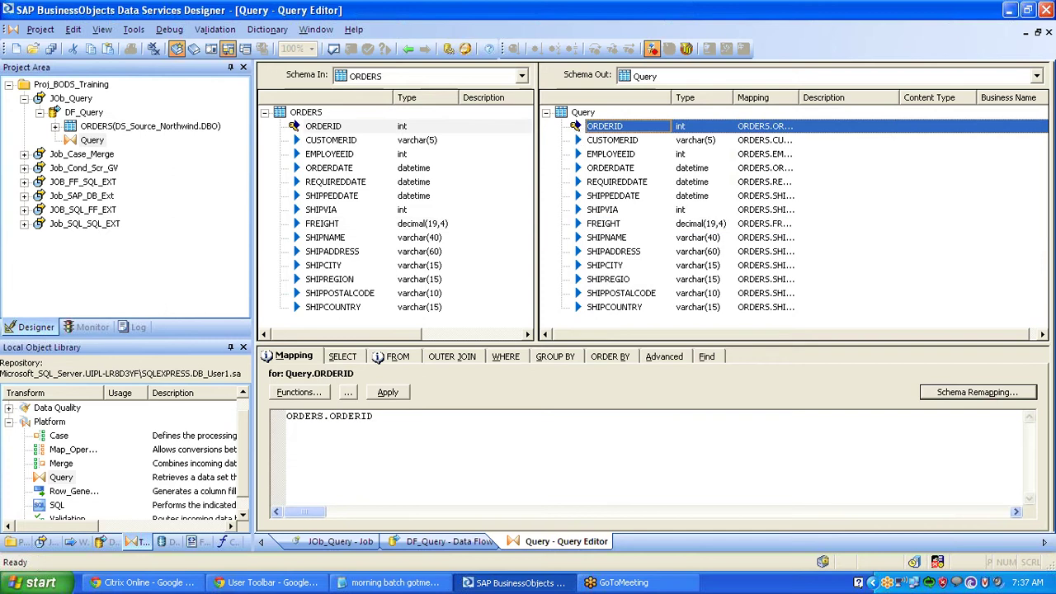
pyautogui.rightClick(598, 127)
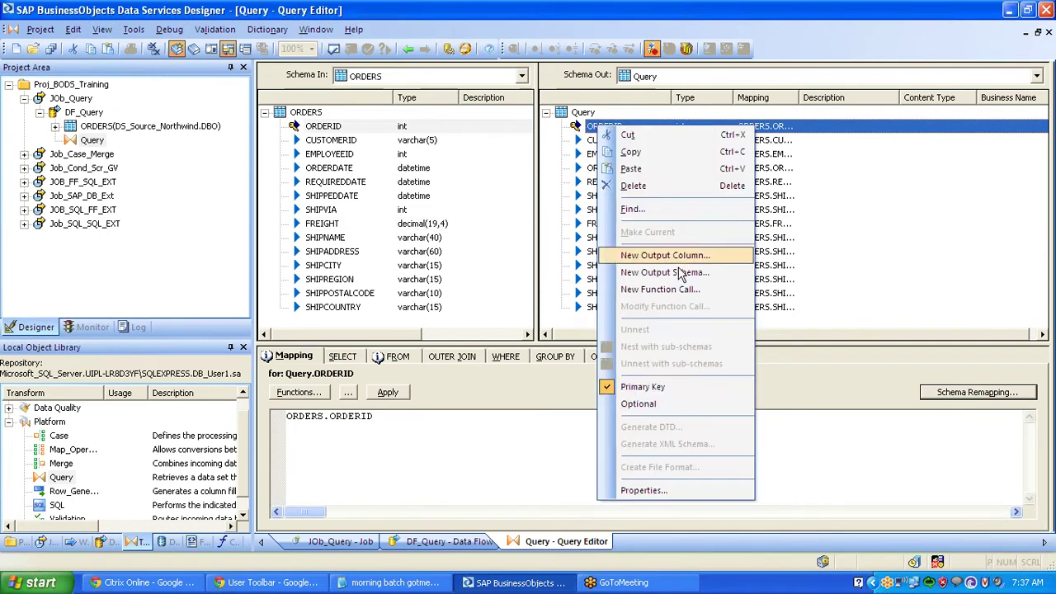
pyautogui.click(657, 388)
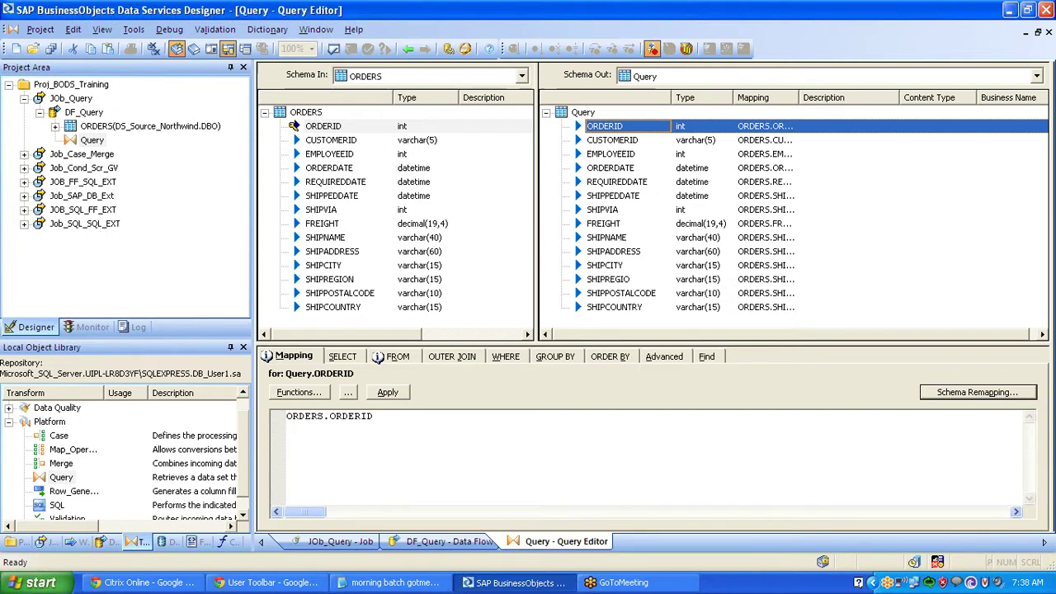
pyautogui.rightClick(596, 129)
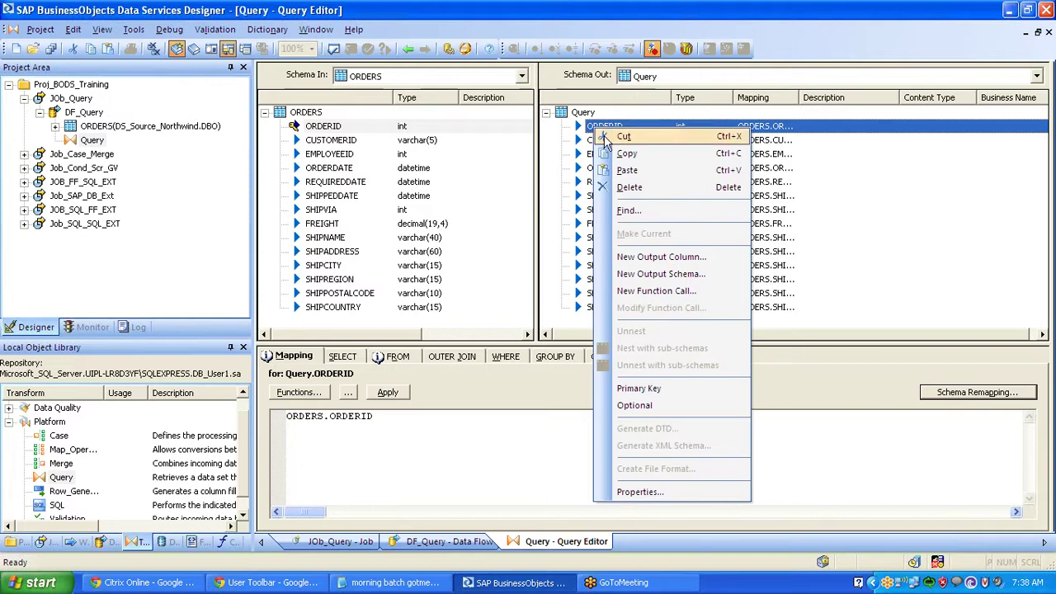
pyautogui.click(677, 387)
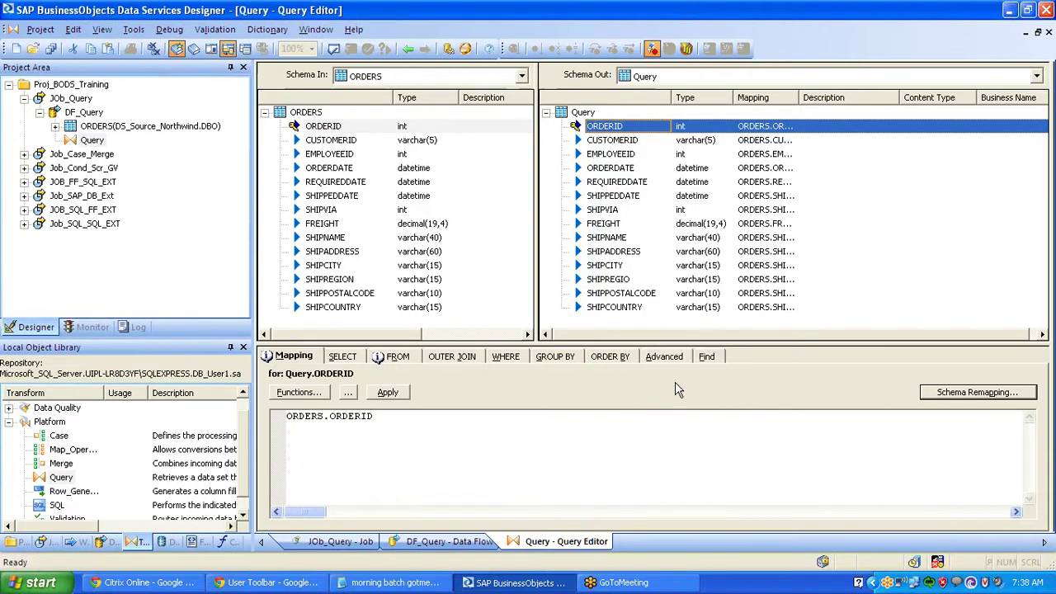
# Mark the ORDERID output column as Optional, and clear that setting again.
pyautogui.rightClick(588, 124)
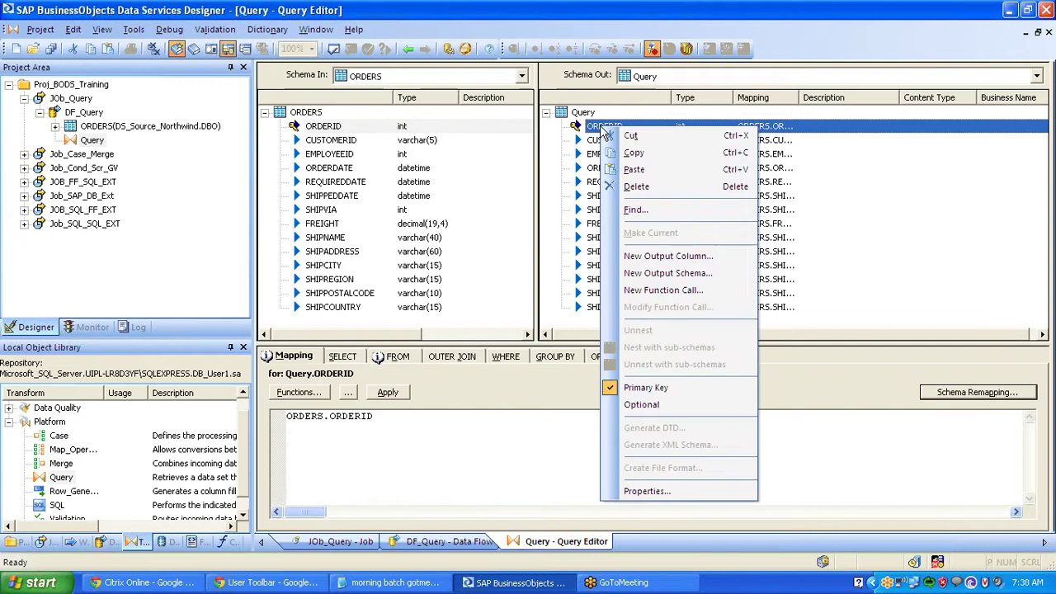
pyautogui.click(674, 405)
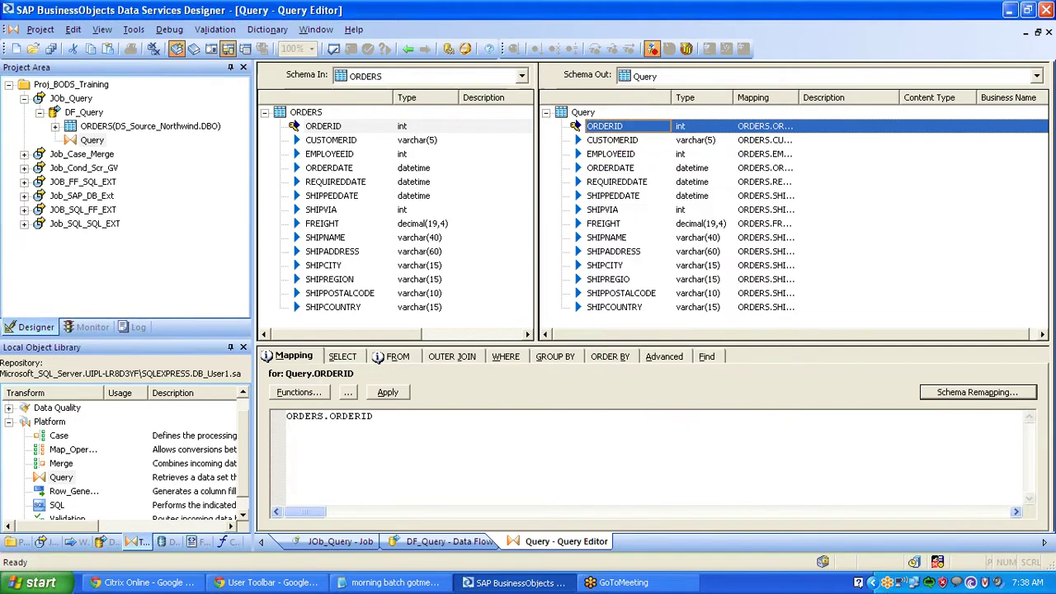
pyautogui.rightClick(613, 126)
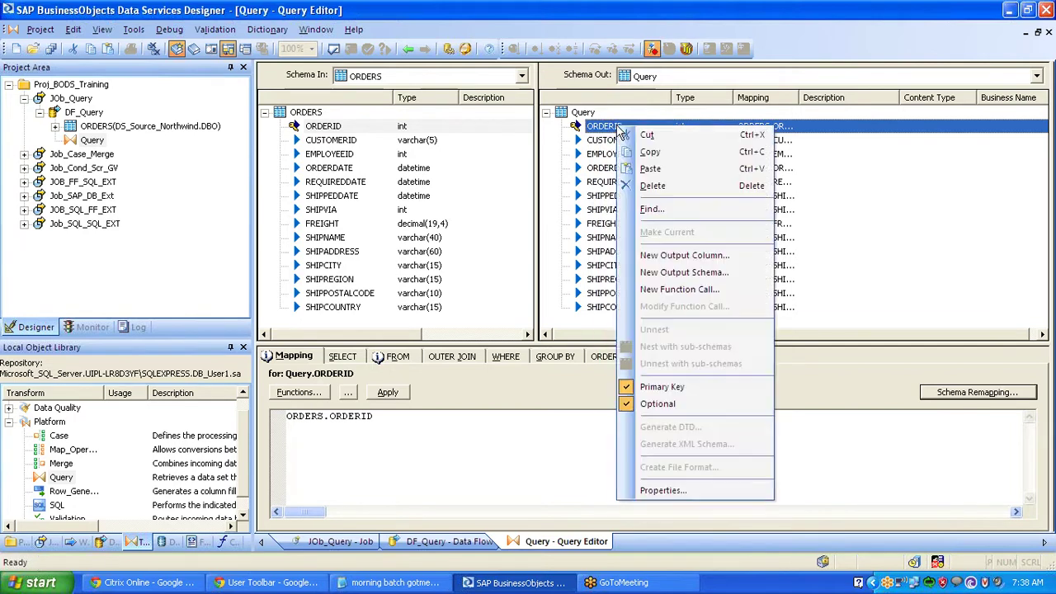
pyautogui.click(677, 404)
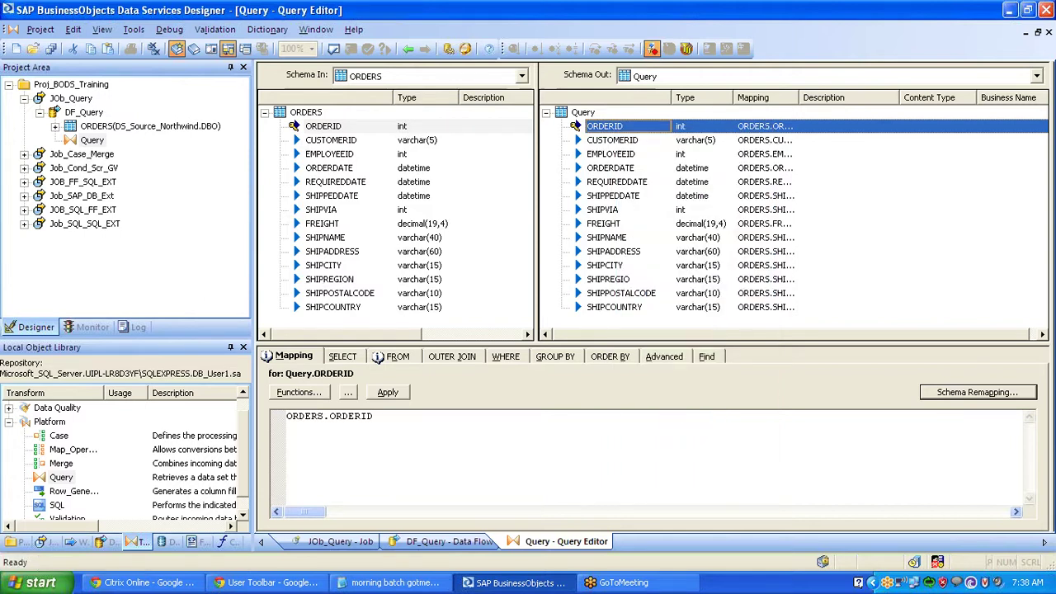
# Examine the ORDERID output column's general properties, attributes and class attributes, and close them without saving.
pyautogui.rightClick(591, 126)
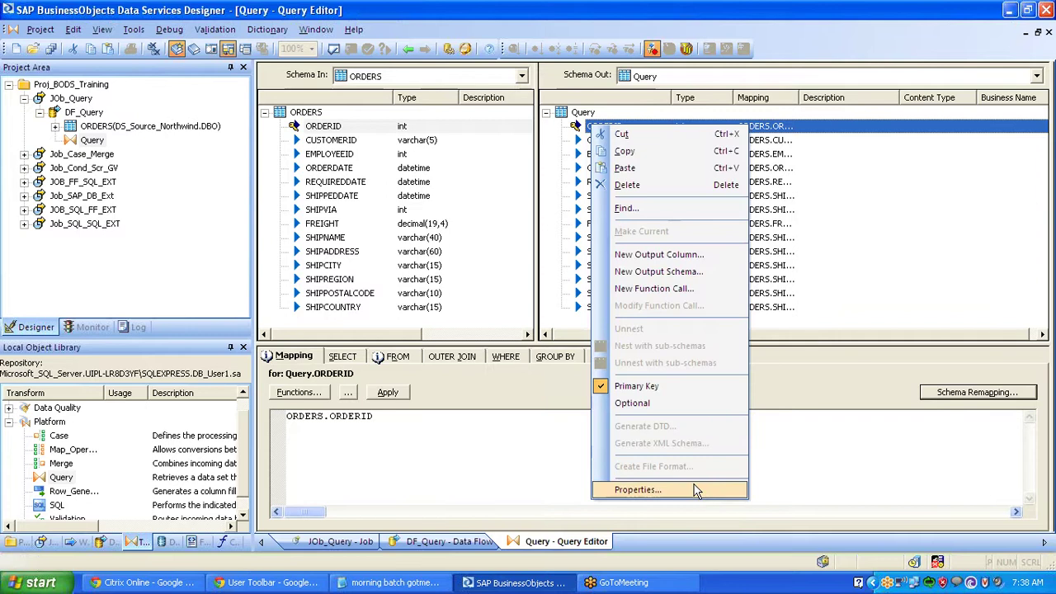
pyautogui.click(638, 490)
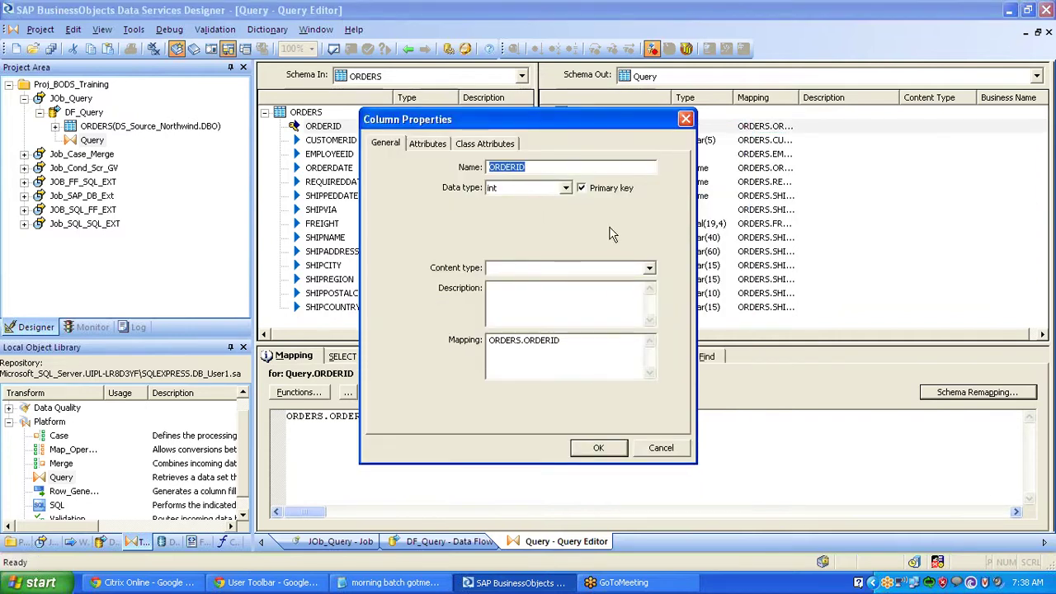
pyautogui.click(581, 189)
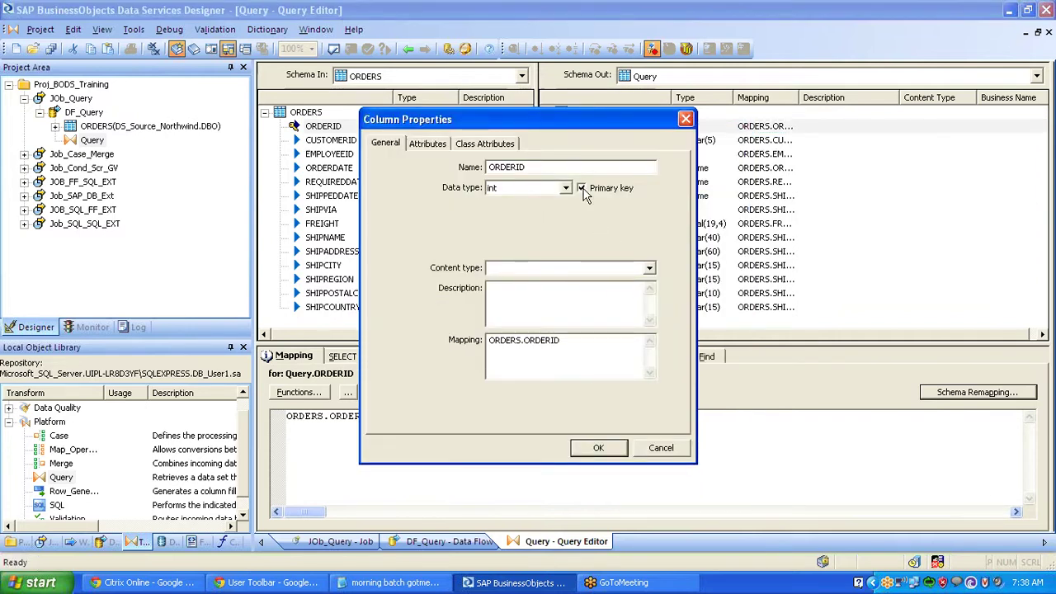
pyautogui.click(442, 149)
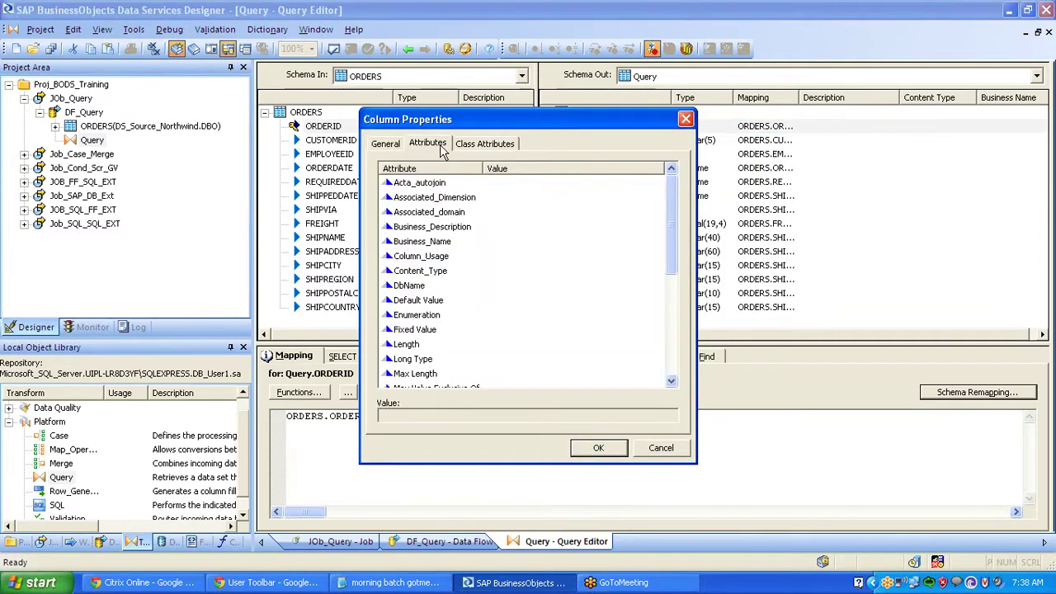
pyautogui.click(476, 142)
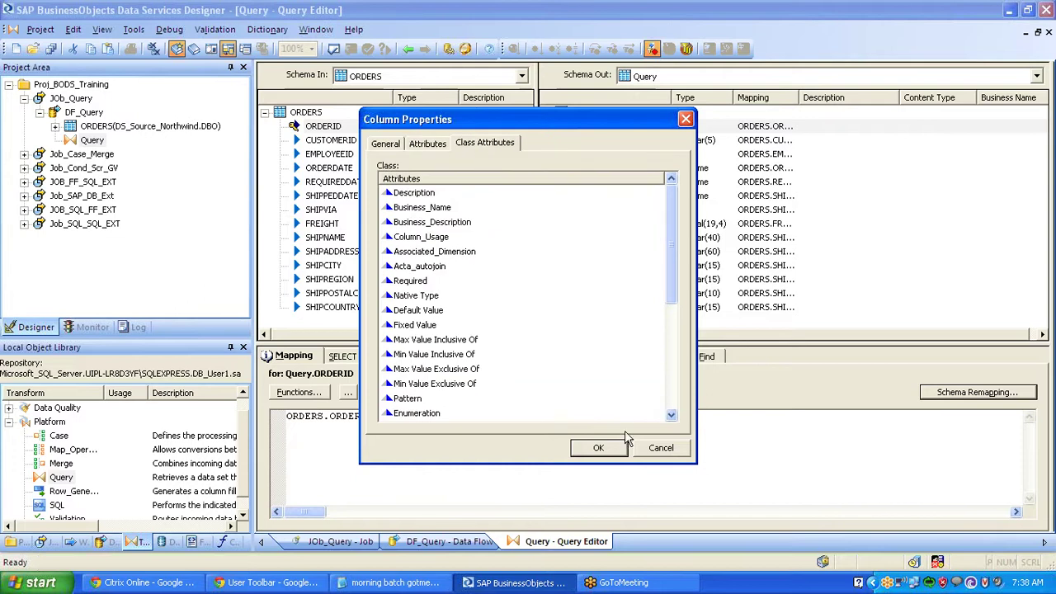
pyautogui.click(661, 448)
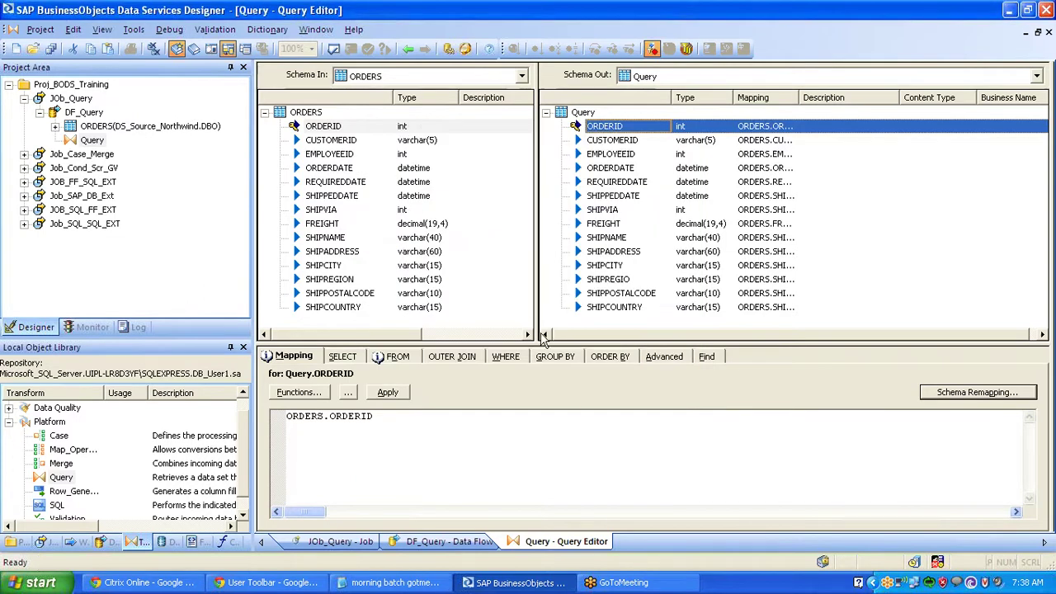
# Enlarge the mapping area and review the Query's SELECT, FROM, OUTER JOIN, WHERE, GROUP BY, ORDER BY, Advanced and Find options, returning to the mapping.
pyautogui.moveTo(591, 343); pyautogui.dragTo(588, 284)
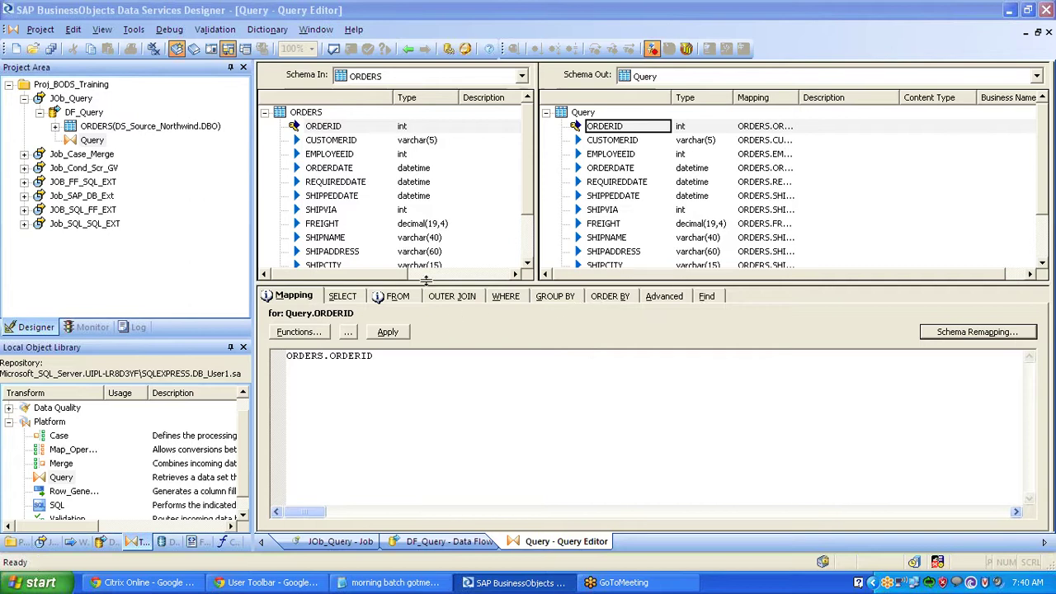
pyautogui.click(339, 299)
pyautogui.click(400, 300)
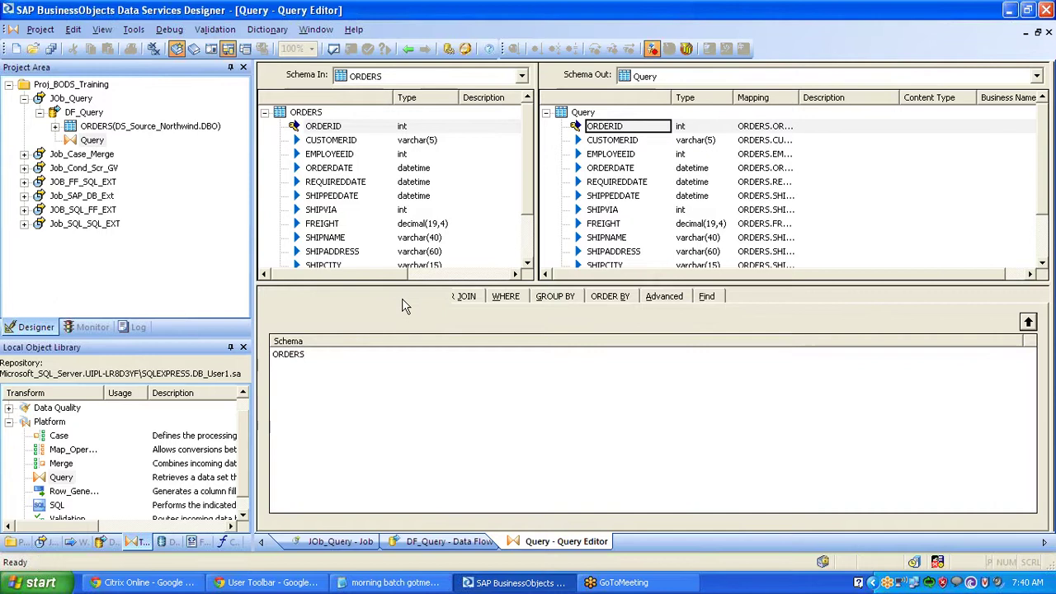
pyautogui.click(446, 299)
pyautogui.click(509, 299)
pyautogui.click(555, 299)
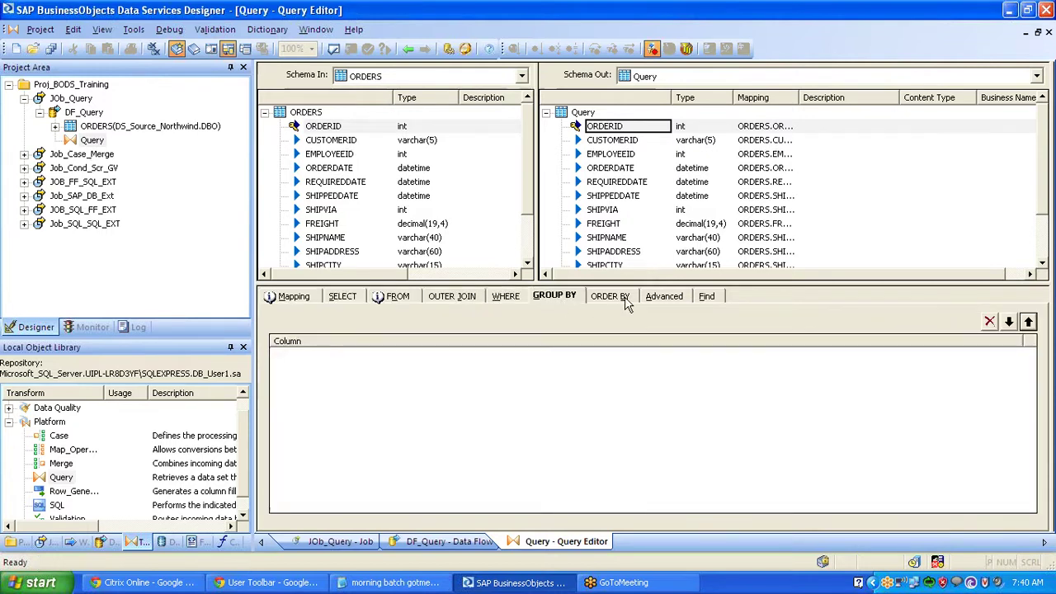
pyautogui.click(626, 298)
pyautogui.click(665, 299)
pyautogui.click(706, 297)
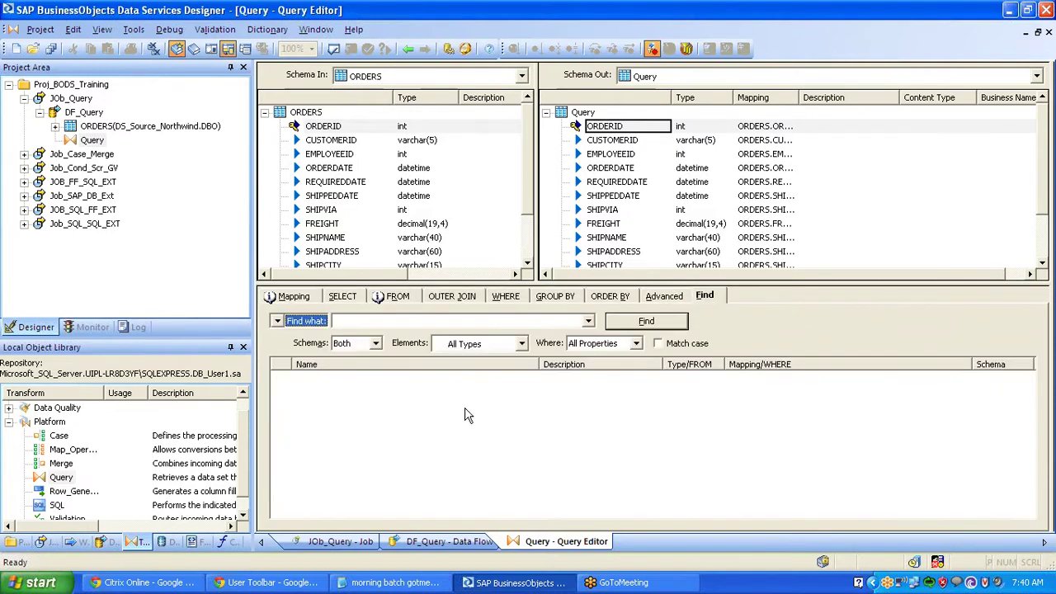
pyautogui.click(287, 299)
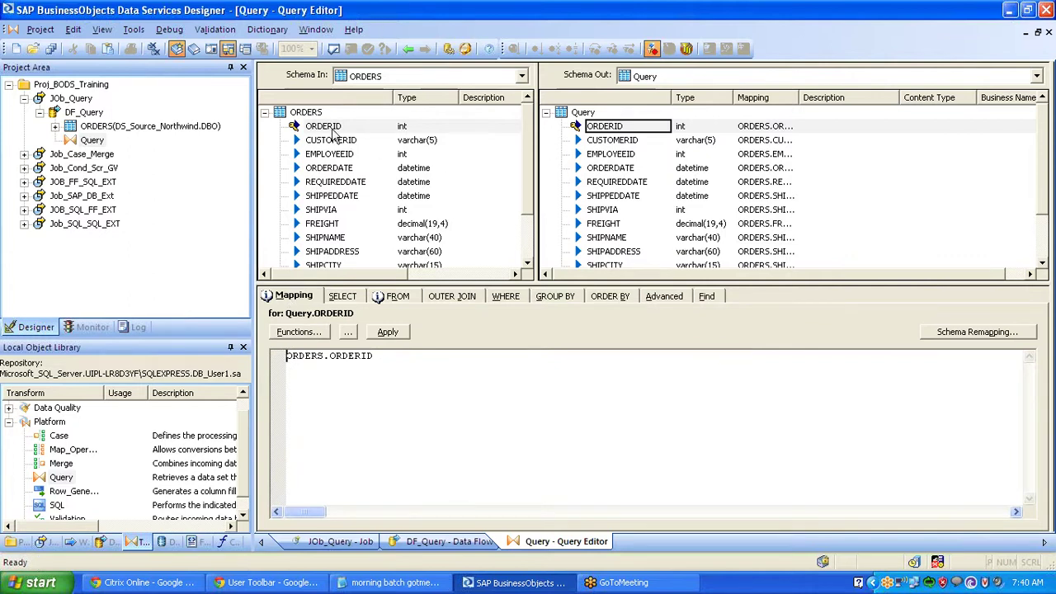
# Remap the ORDERID output column to the ORDERID input column and highlight its mapping expression.
pyautogui.moveTo(334, 128); pyautogui.dragTo(626, 132)
pyautogui.click(643, 145)
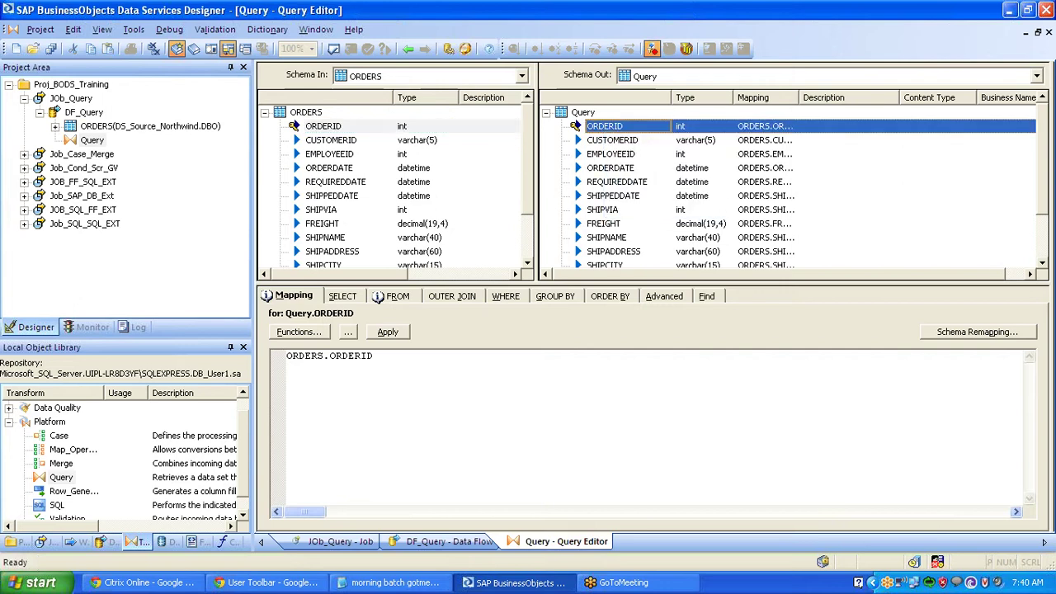
pyautogui.hotkey('ctrl', 'a')
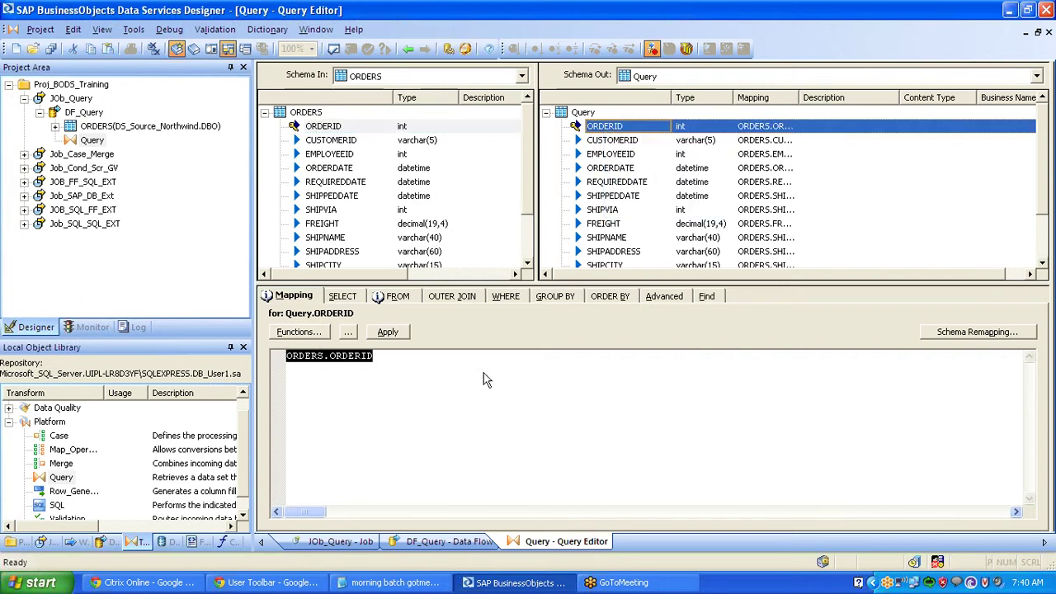
pyautogui.press('End')
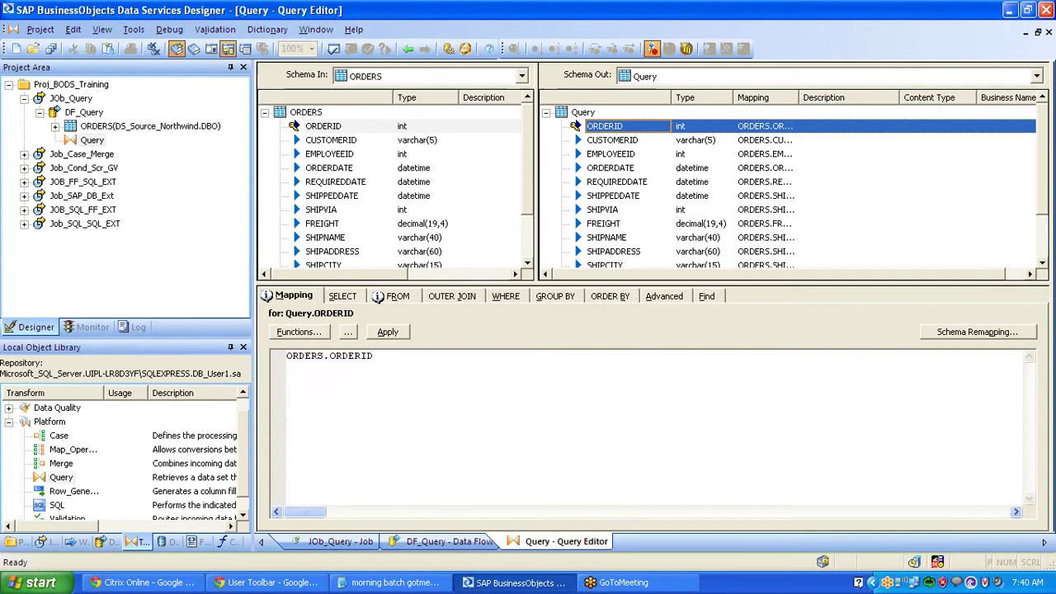
# Remap the ORDERID output column to the CUSTOMERID input column and highlight its mapping expression.
pyautogui.moveTo(331, 141); pyautogui.dragTo(595, 127)
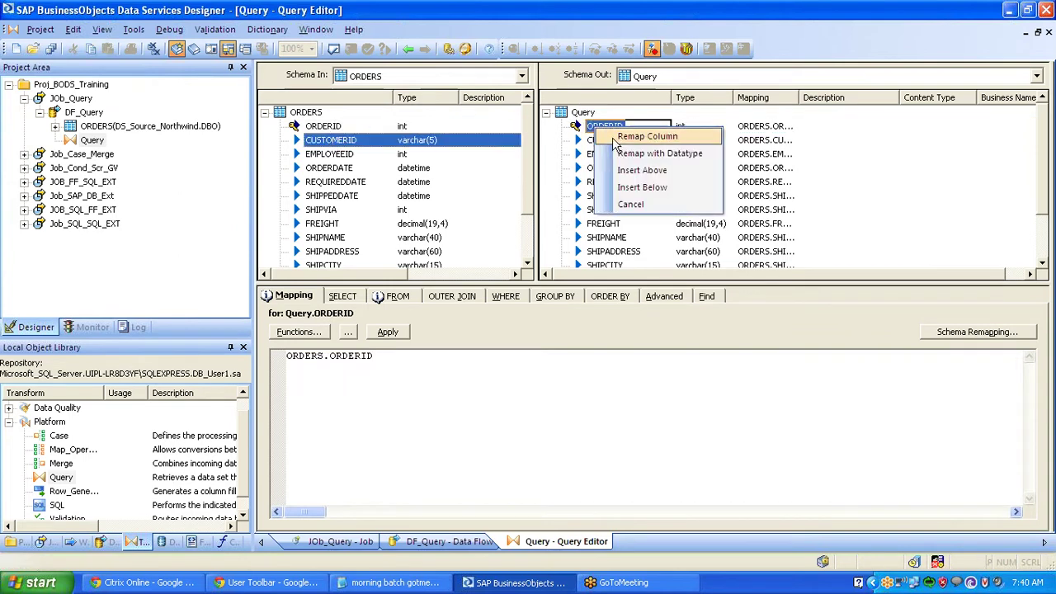
pyautogui.click(616, 138)
pyautogui.moveTo(393, 356); pyautogui.dragTo(287, 356)
# Examine the mapping expressions of the Query output columns from CUSTOMERID through SHIPCOUNTRY and back up to ORDERID.
pyautogui.click(621, 146)
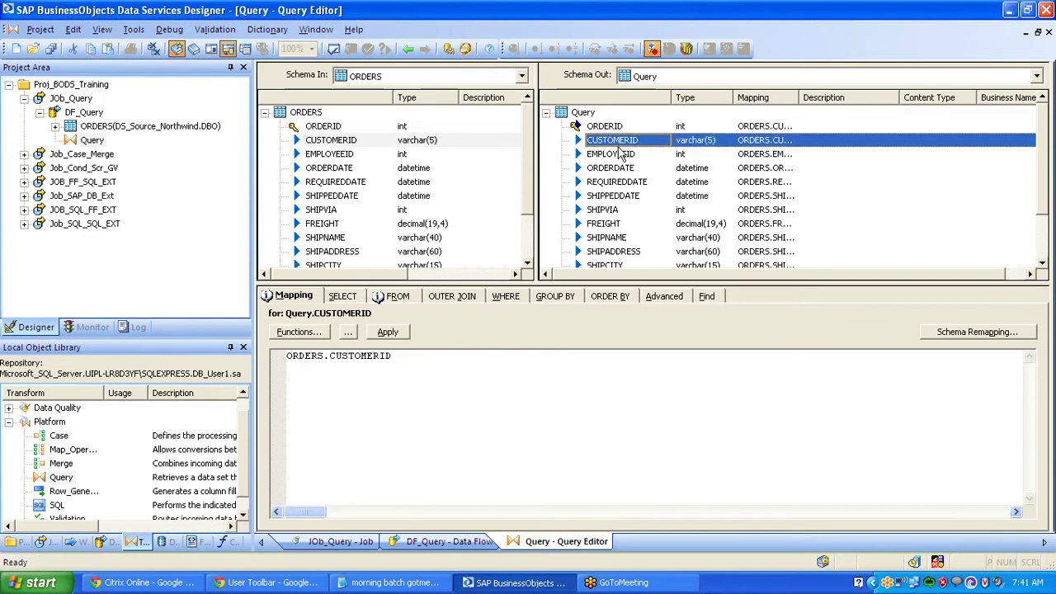
pyautogui.press('Down')
pyautogui.press('Down')
pyautogui.press('Down')
pyautogui.press('Down')
pyautogui.press('Down')
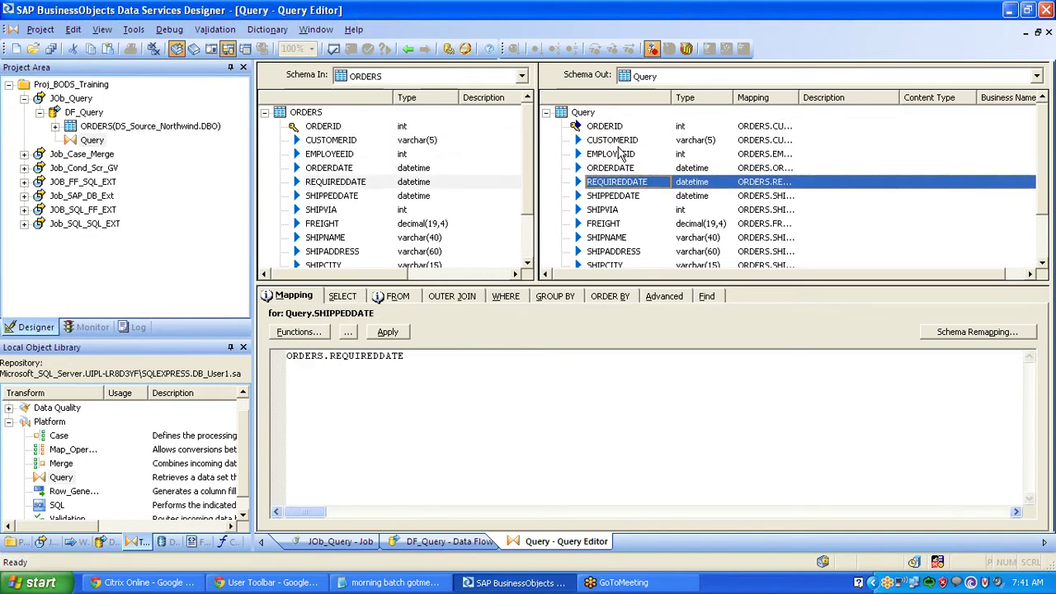
pyautogui.press('Down')
pyautogui.press('Down')
pyautogui.press('Down')
pyautogui.press('Down')
pyautogui.press('Down')
pyautogui.press('Down')
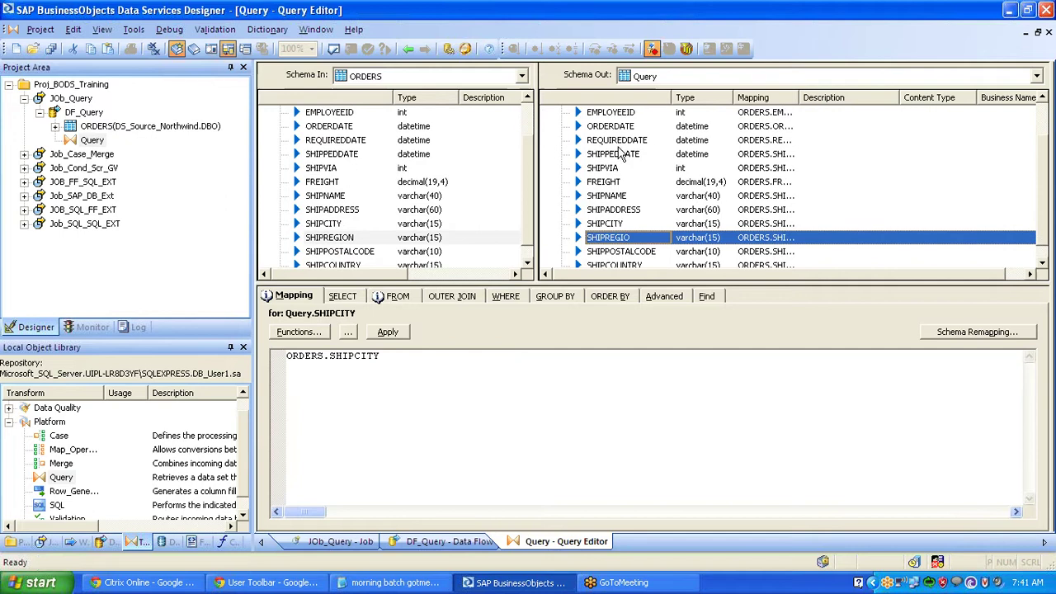
pyautogui.press('Down')
pyautogui.press('Up')
pyautogui.press('Up')
pyautogui.press('Up')
pyautogui.press('Up')
pyautogui.press('Up')
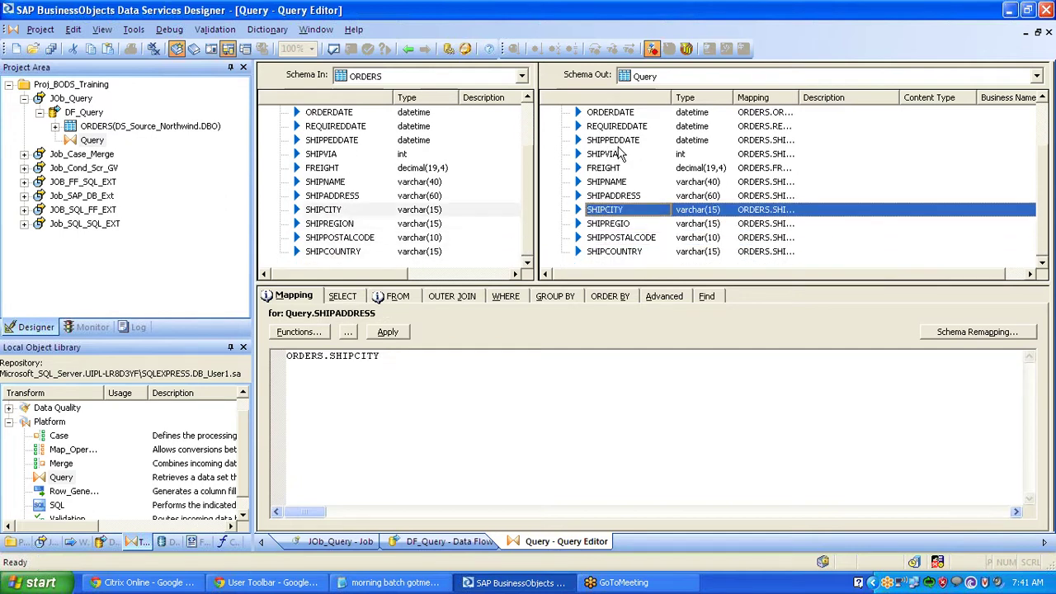
pyautogui.press('Up')
pyautogui.press('Up')
pyautogui.press('Up')
pyautogui.press('Up')
pyautogui.press('Up')
pyautogui.press('Up')
pyautogui.press('Up')
pyautogui.press('Up')
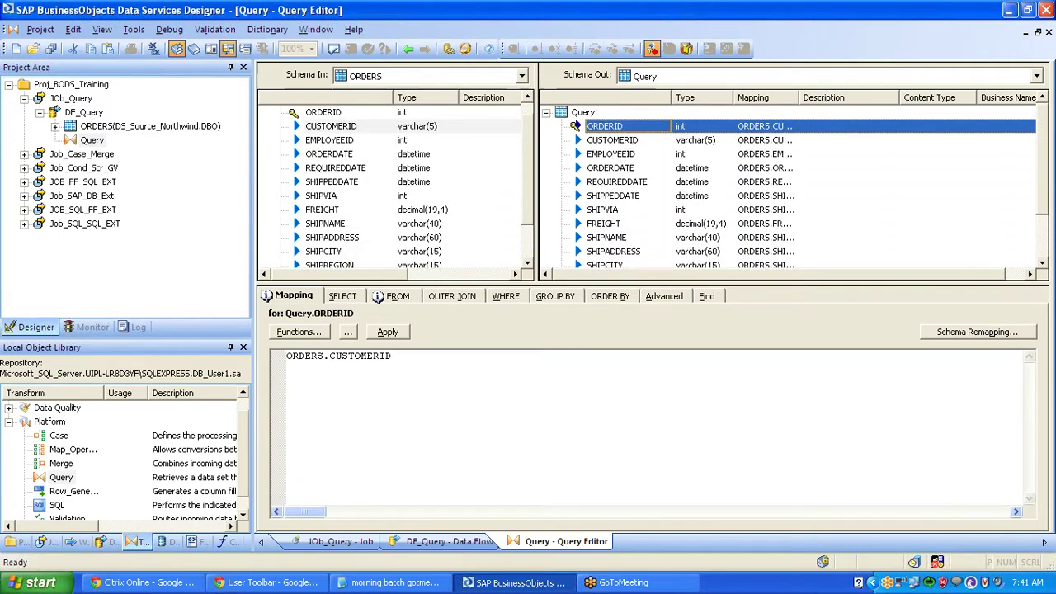
# Clear the ORDERID output column's mapping expression and insert the ORDERID input column as ORDERS.ORDERID.
pyautogui.moveTo(391, 356); pyautogui.dragTo(288, 356)
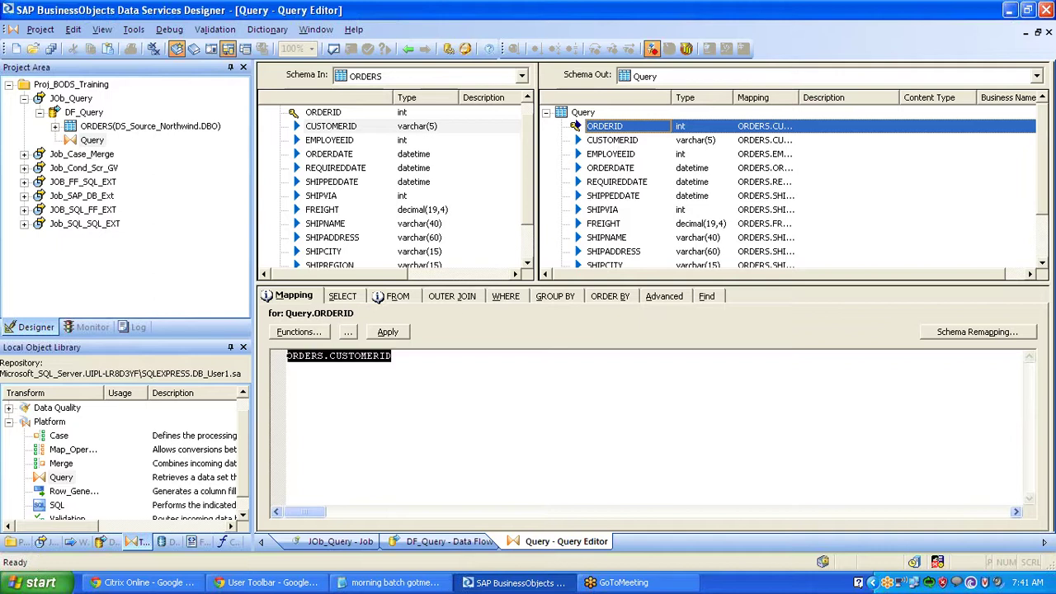
pyautogui.moveTo(317, 114); pyautogui.dragTo(416, 369)
pyautogui.hotkey('ctrl', 'a')
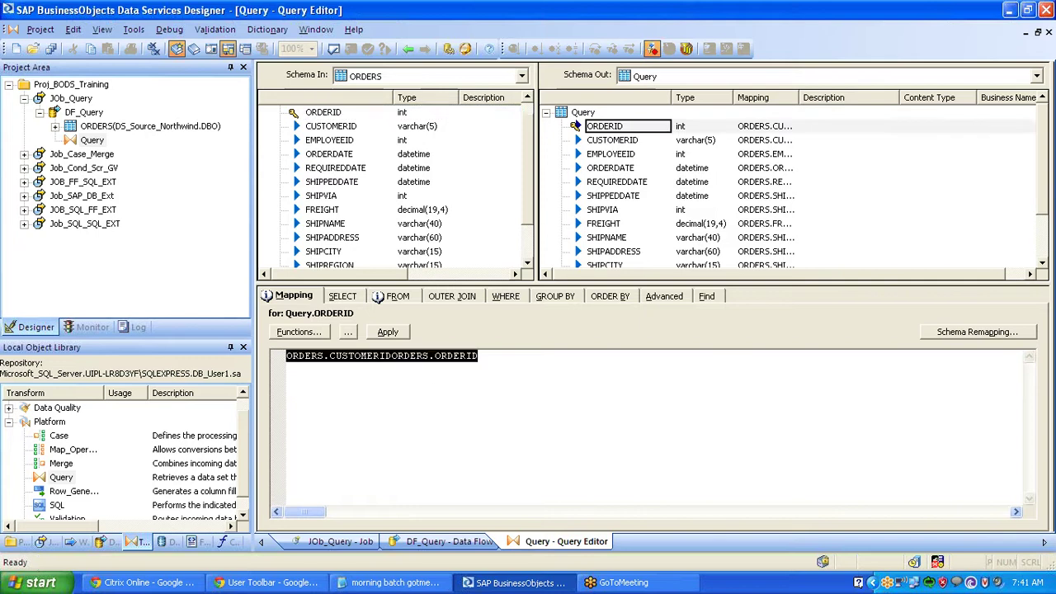
pyautogui.press('Delete')
pyautogui.click(322, 115)
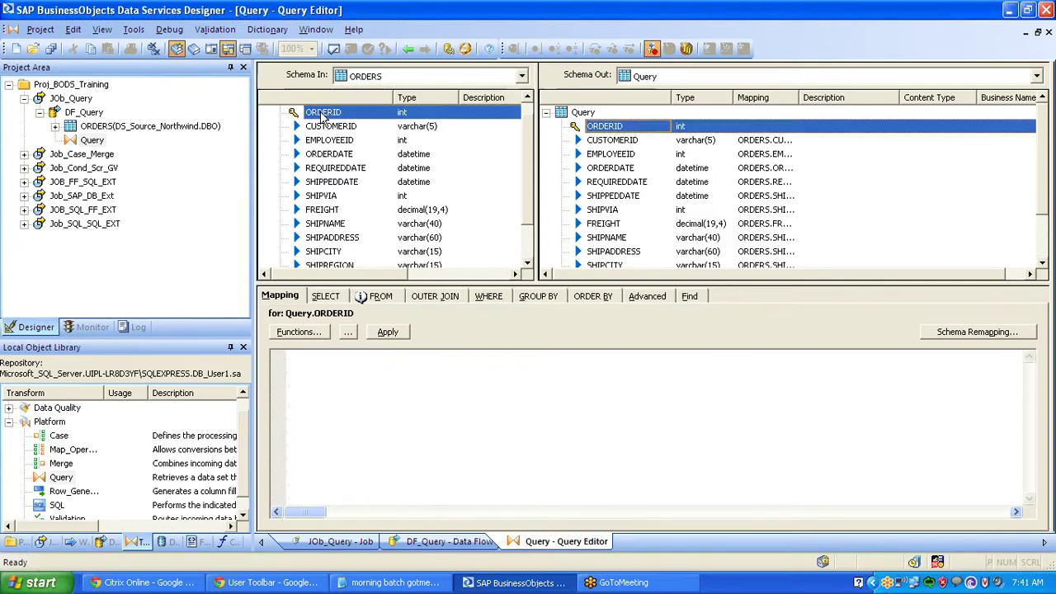
pyautogui.moveTo(322, 115); pyautogui.dragTo(359, 377)
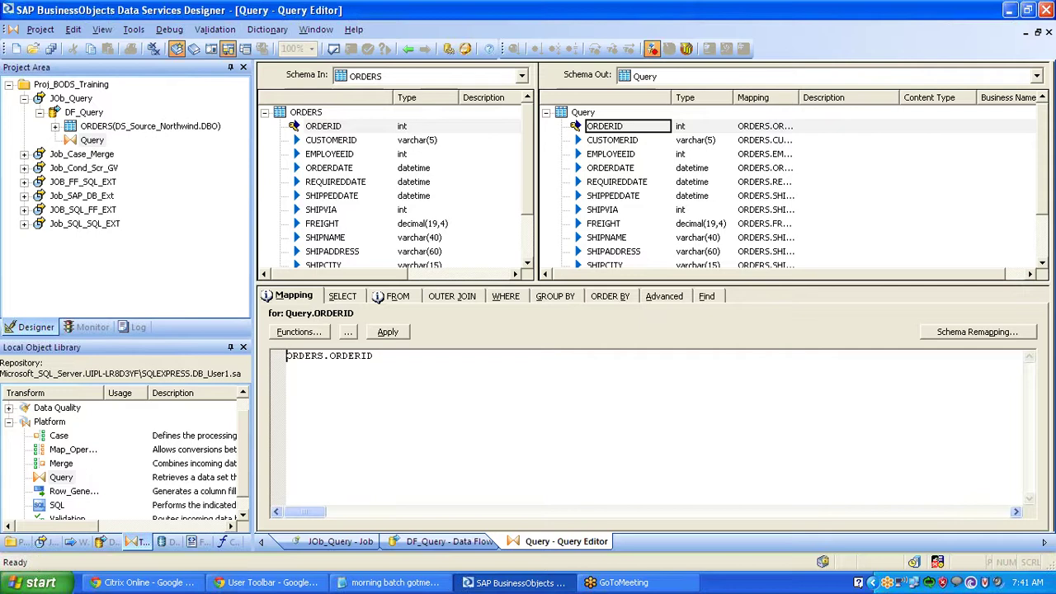
# Comment out the ORDERS.ORDERID mapping with # and begin a decode expression below it with the condition ORDERS.ORDERID is null.
pyautogui.write('#')
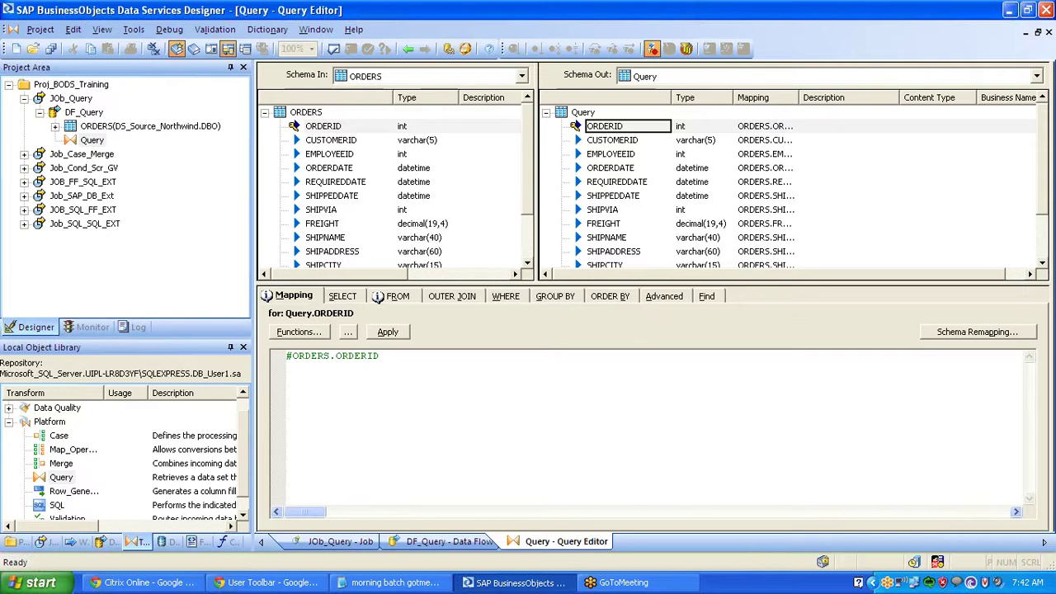
pyautogui.press('End')
pyautogui.press('Return')
pyautogui.write('decode')
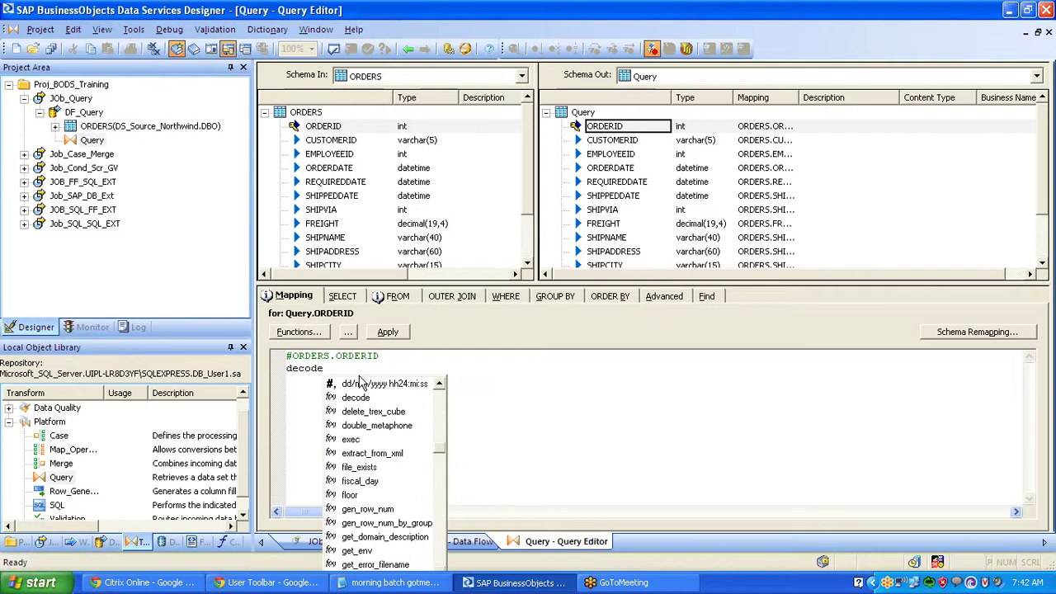
pyautogui.write('(')
pyautogui.click(333, 127)
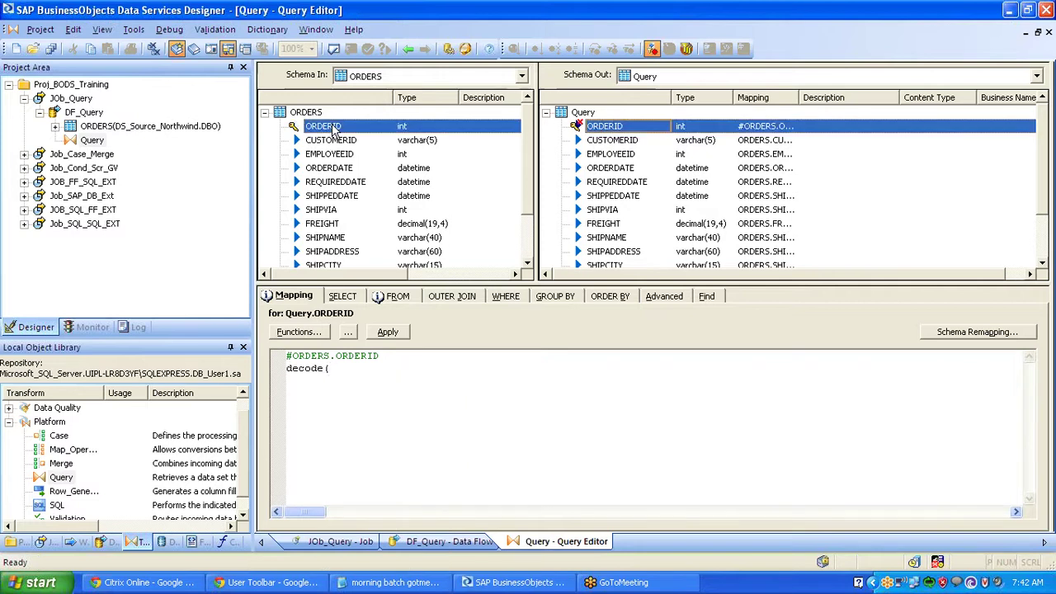
pyautogui.moveTo(333, 127); pyautogui.dragTo(339, 369)
pyautogui.write('i')
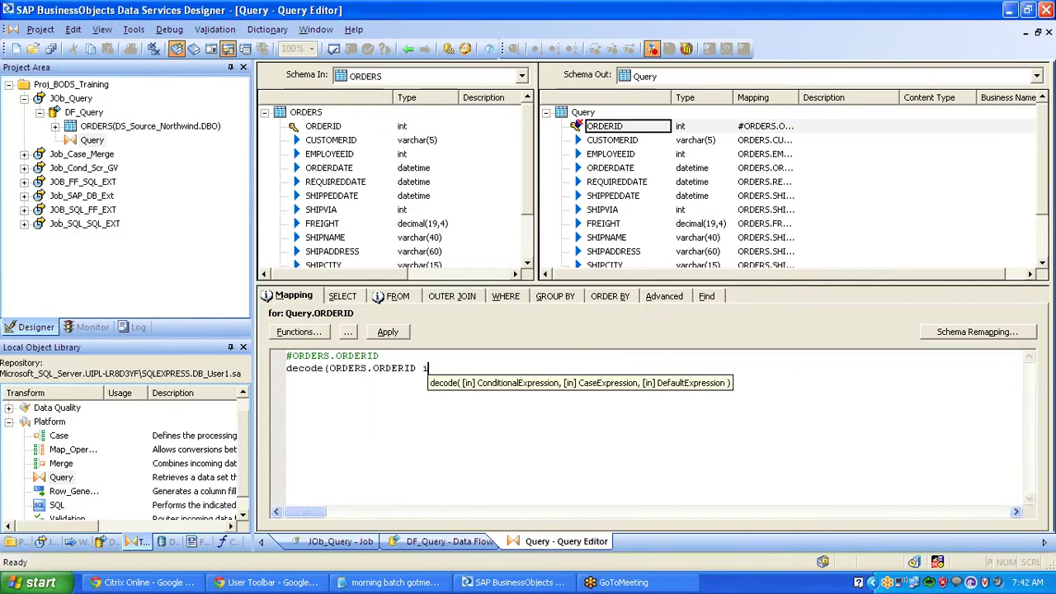
pyautogui.write('s null,')
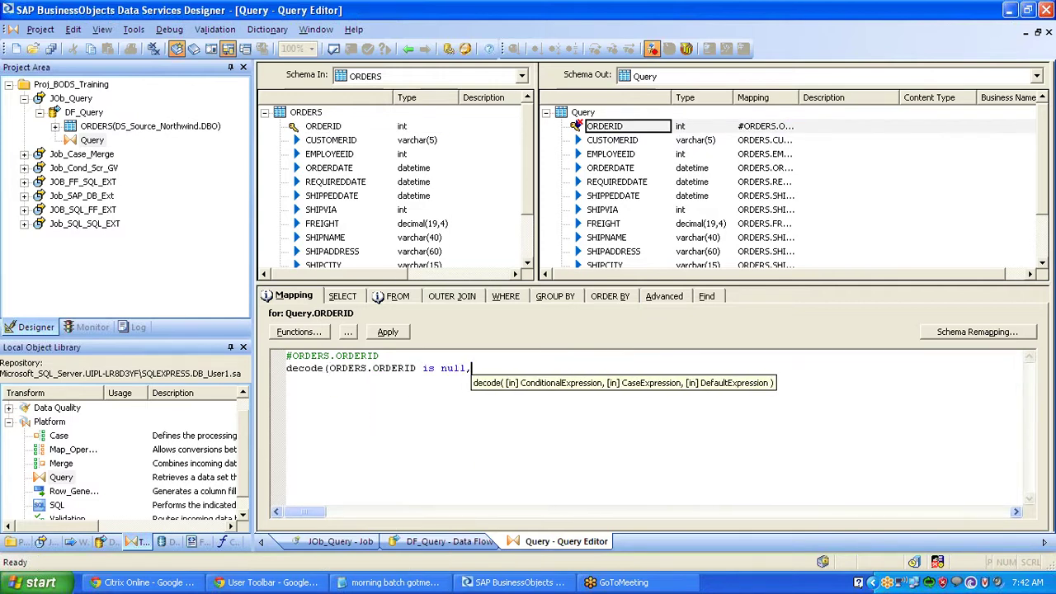
# Complete the decode expression with '1234' as the case value and ORDERS.ORDERID as the default, and recheck the ORDERID mapping.
pyautogui.write("'ABC")
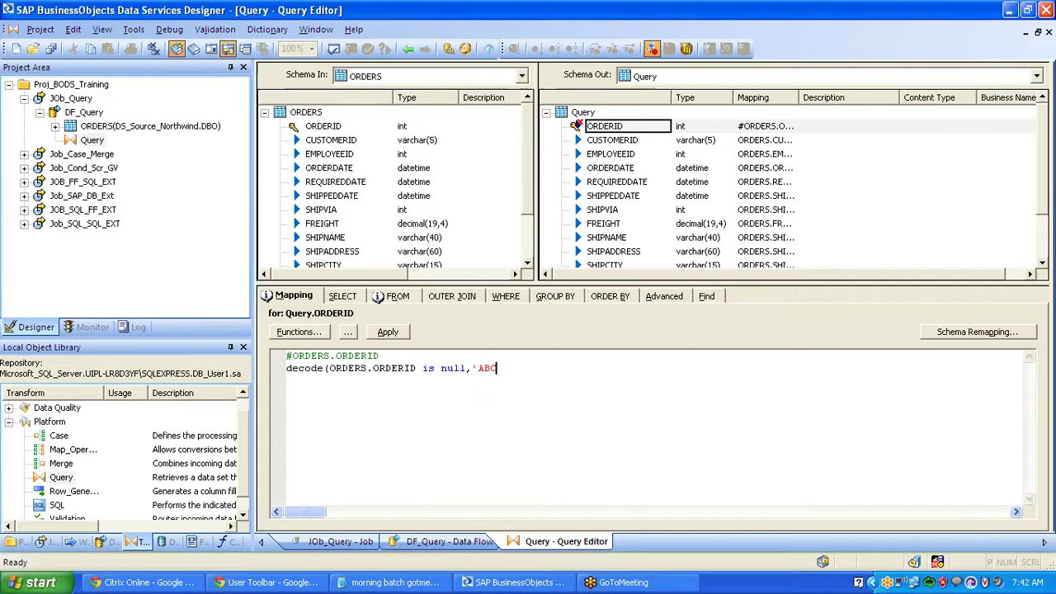
pyautogui.press('BackSpace')
pyautogui.press('BackSpace')
pyautogui.press('BackSpace')
pyautogui.write("1234',")
pyautogui.click(325, 128)
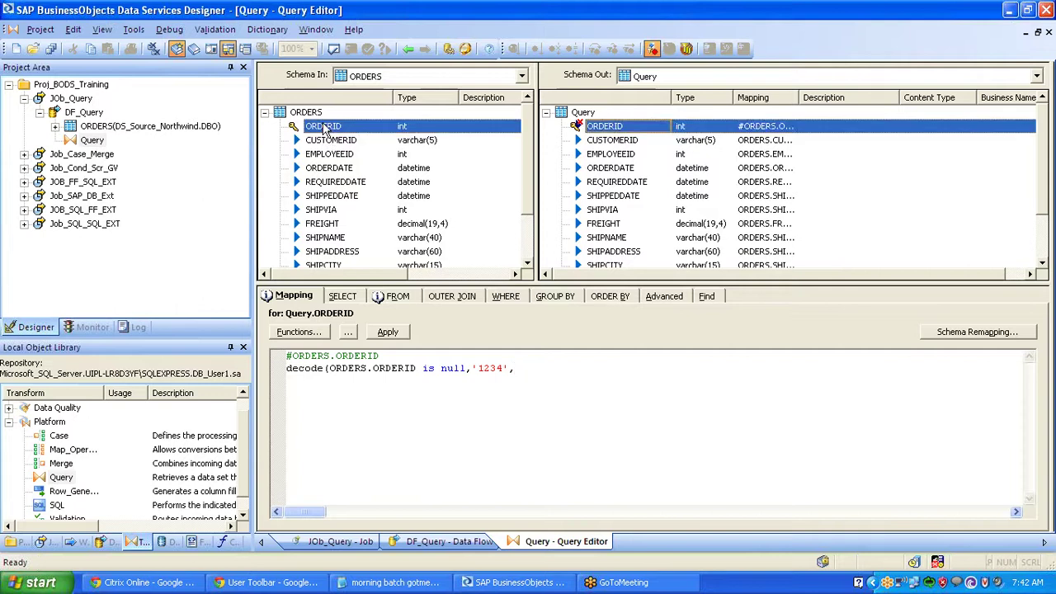
pyautogui.moveTo(582, 363); pyautogui.dragTo(568, 381)
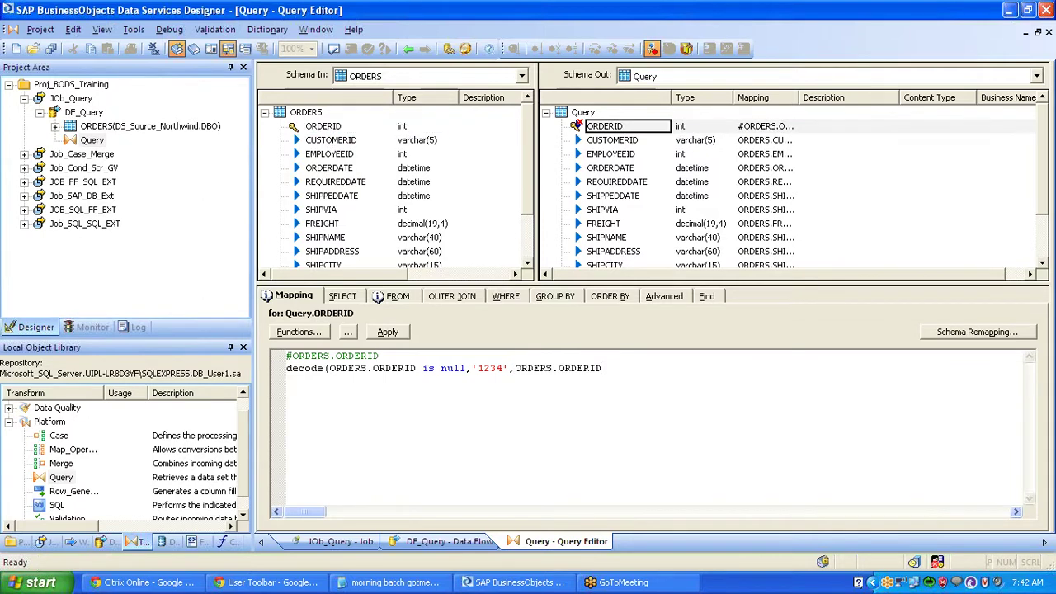
pyautogui.write(')')
pyautogui.click(611, 142)
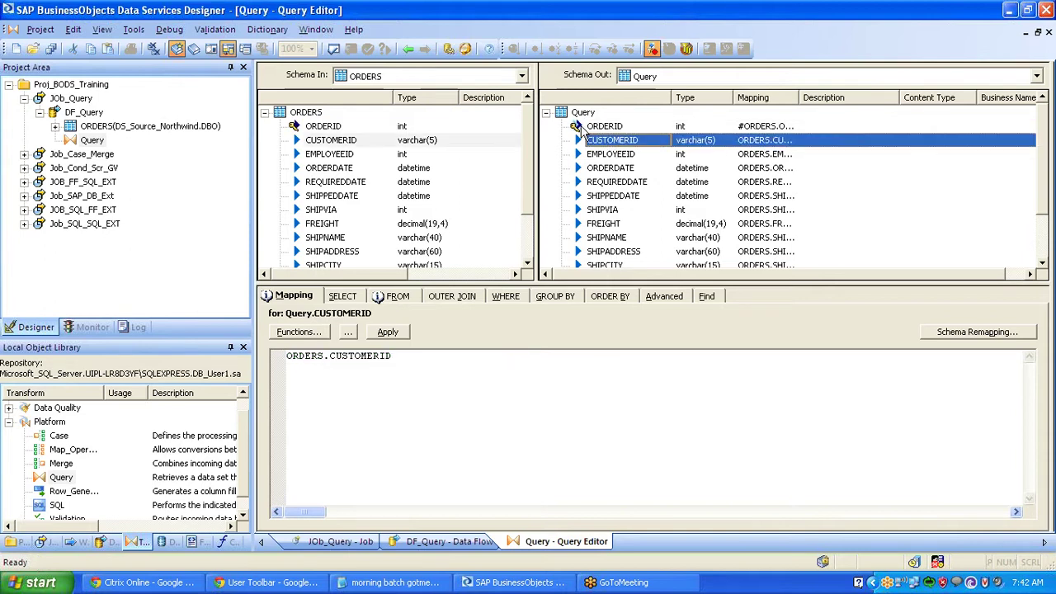
pyautogui.click(604, 128)
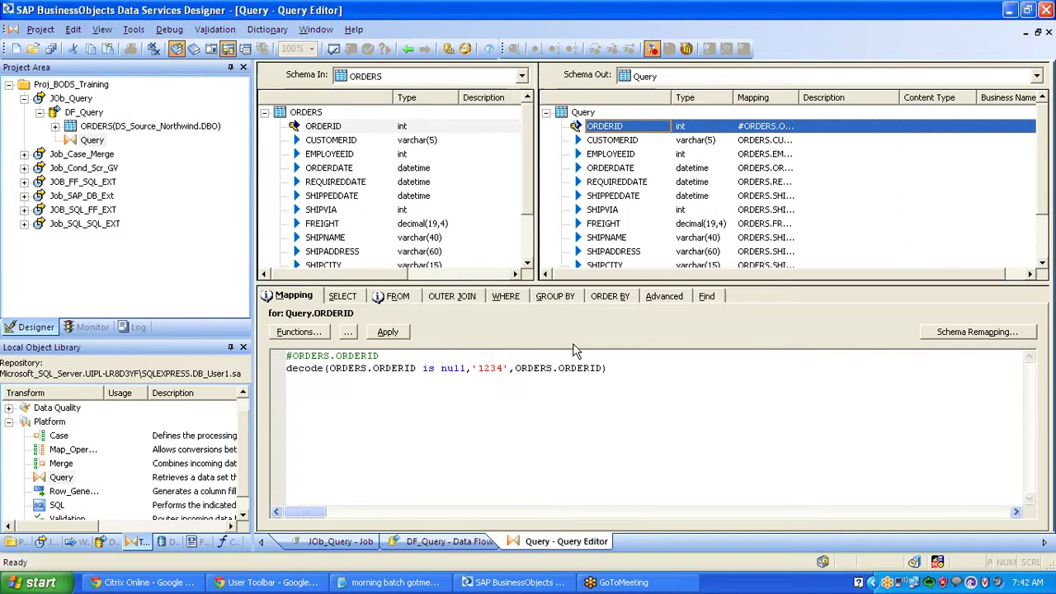
# Comment out the decode line and add the constant '1234' below it as the ORDERID mapping, and recheck the column.
pyautogui.click(608, 368)
pyautogui.press('Home')
pyautogui.write('#')
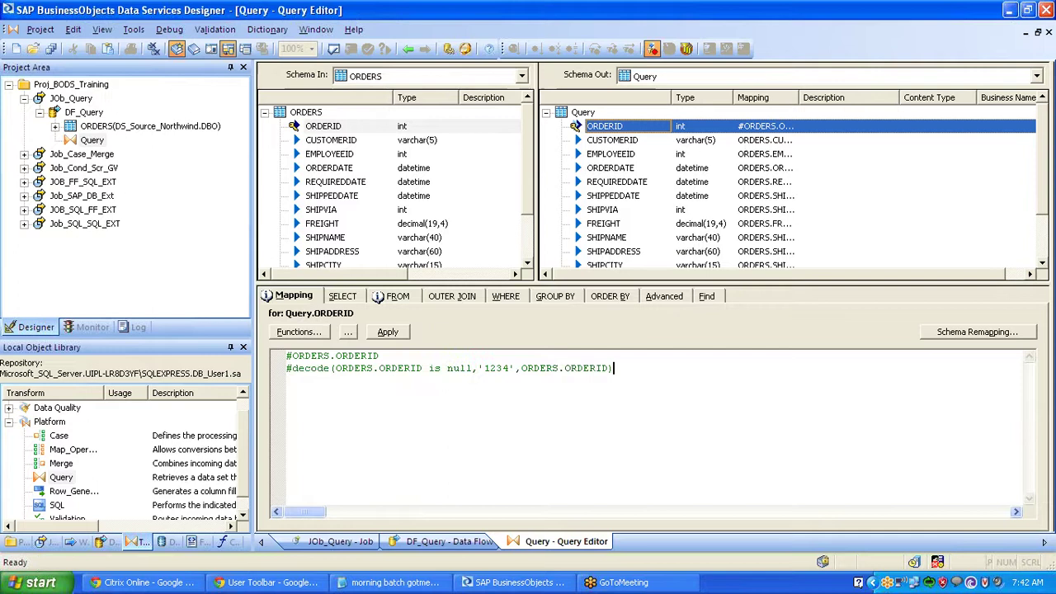
pyautogui.press('Return')
pyautogui.write("'1234'")
pyautogui.click(625, 141)
pyautogui.click(610, 126)
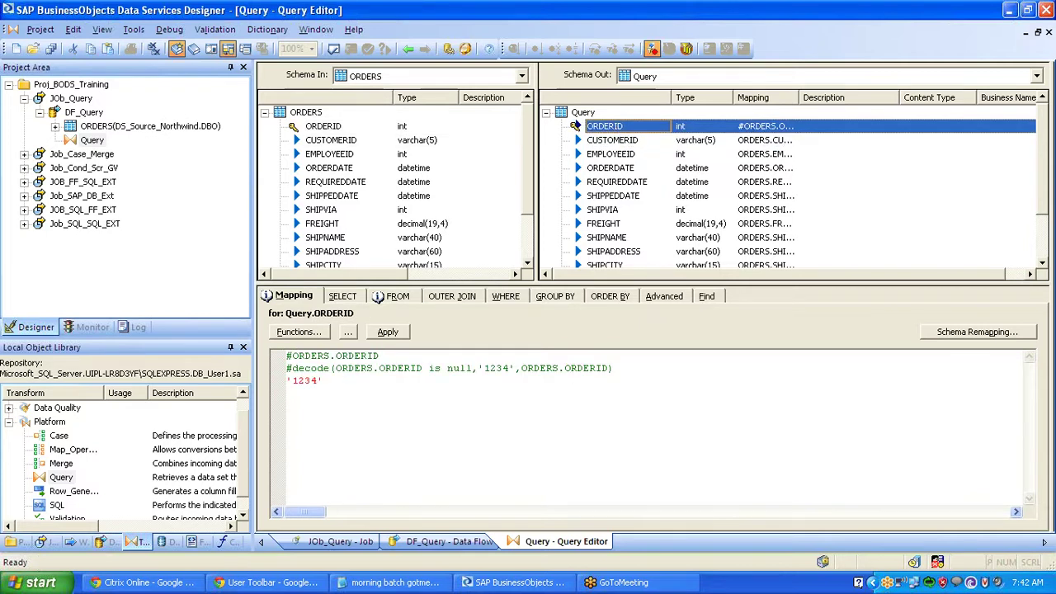
pyautogui.moveTo(324, 381); pyautogui.dragTo(235, 393)
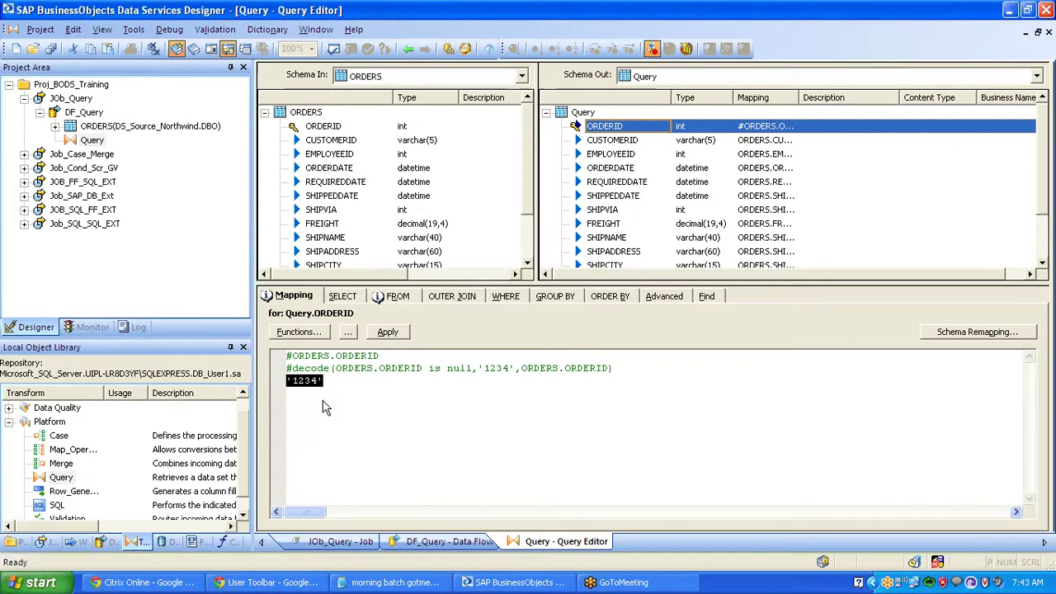
# Comment out the '1234' constant in the ORDERID mapping, and uncomment the ORDERS.ORDERID line and comment it out again.
pyautogui.click(289, 368)
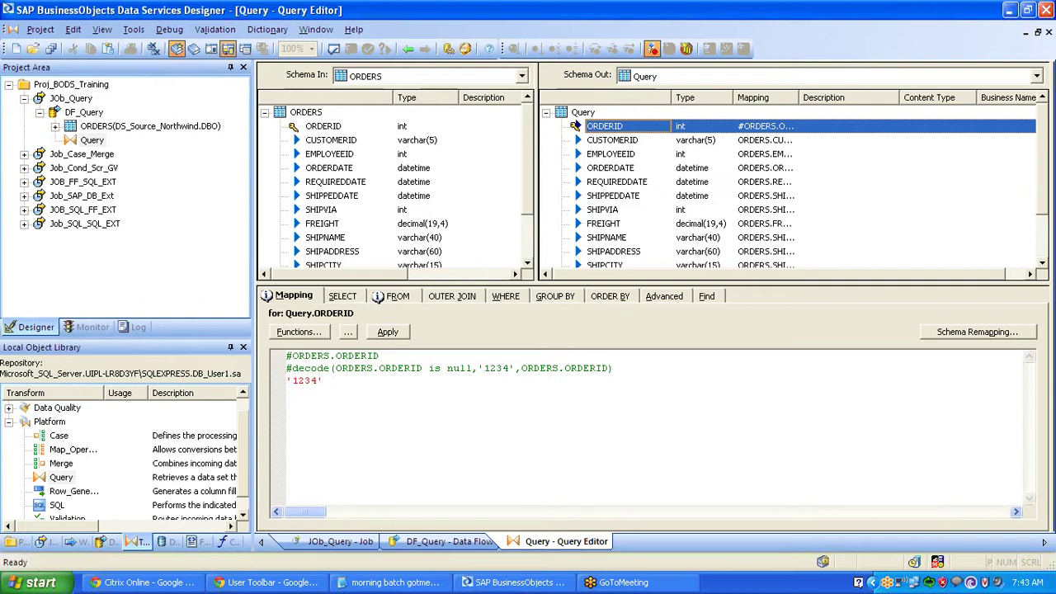
pyautogui.click(289, 380)
pyautogui.write('#')
pyautogui.press('Delete')
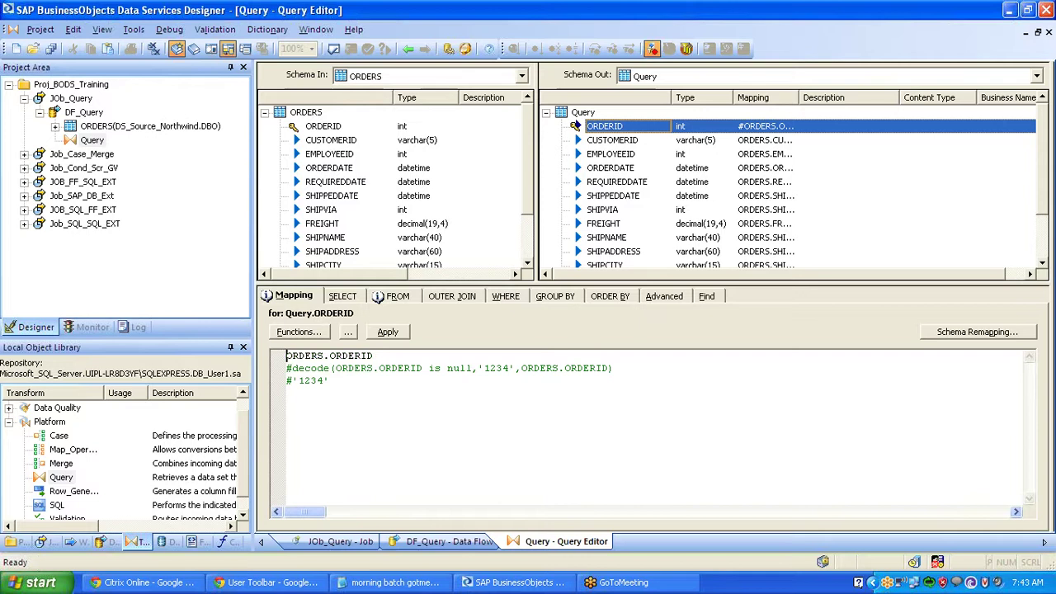
pyautogui.write('#')
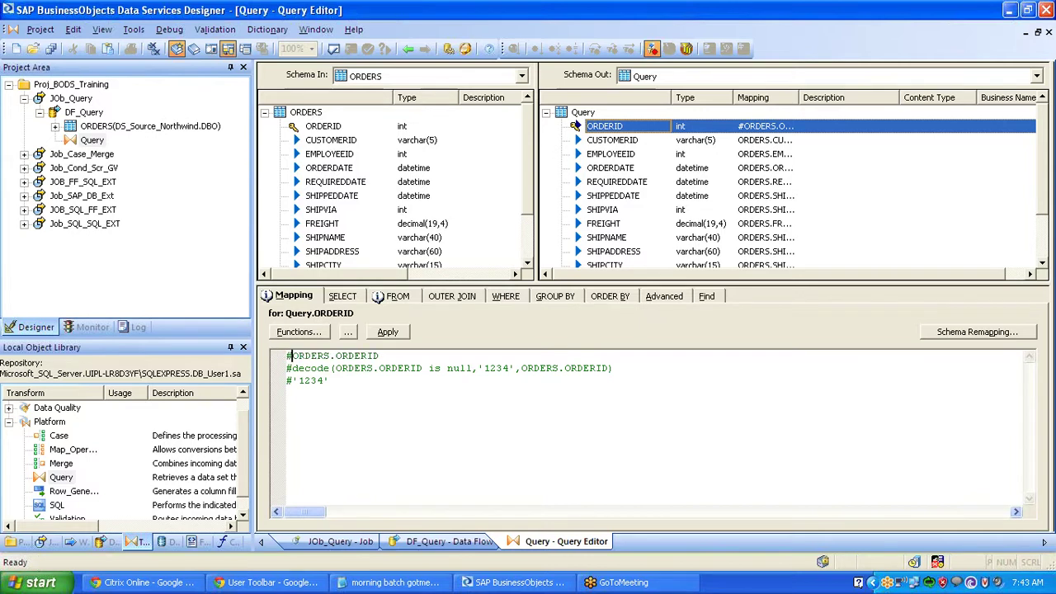
# Add the expression ltrim_blanks(Rtrim_Blanks(ORDERS.ORDERID)) below the commented lines in the ORDERID mapping.
pyautogui.press('End')
pyautogui.press('Return')
pyautogui.write('ltr')
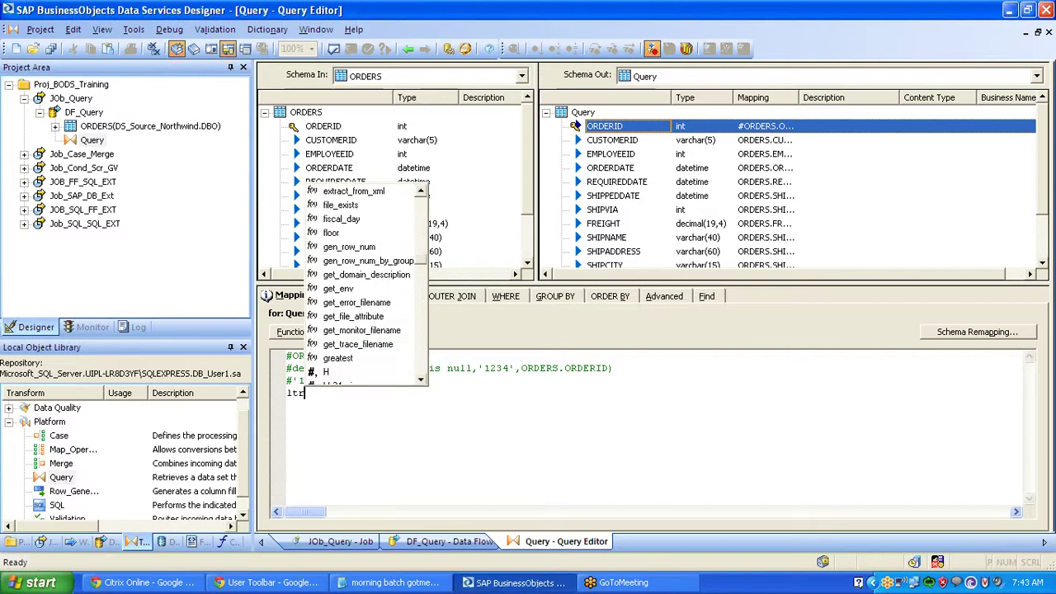
pyautogui.write('im')
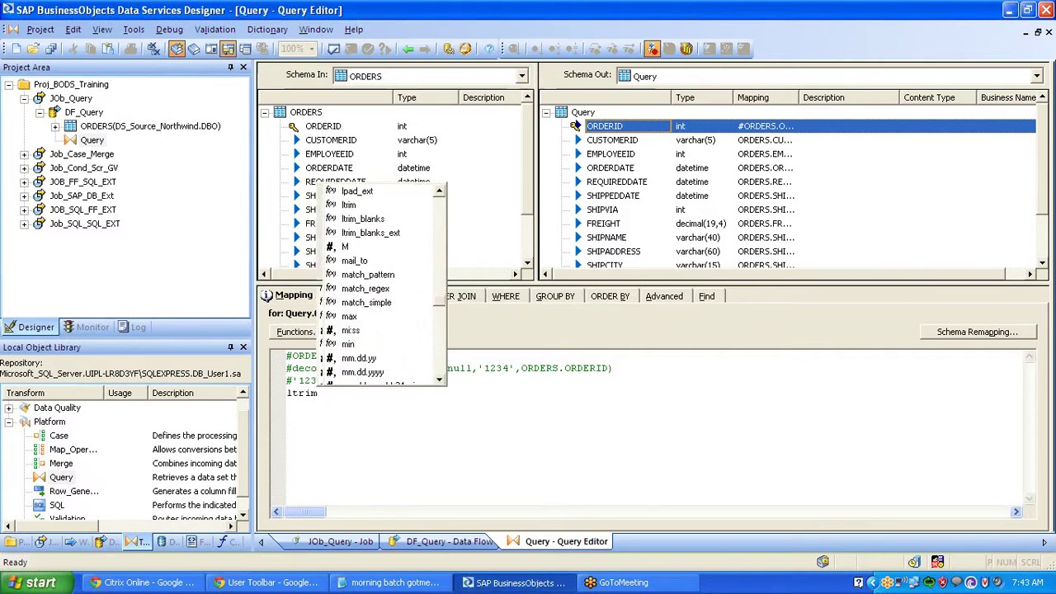
pyautogui.write('_bla')
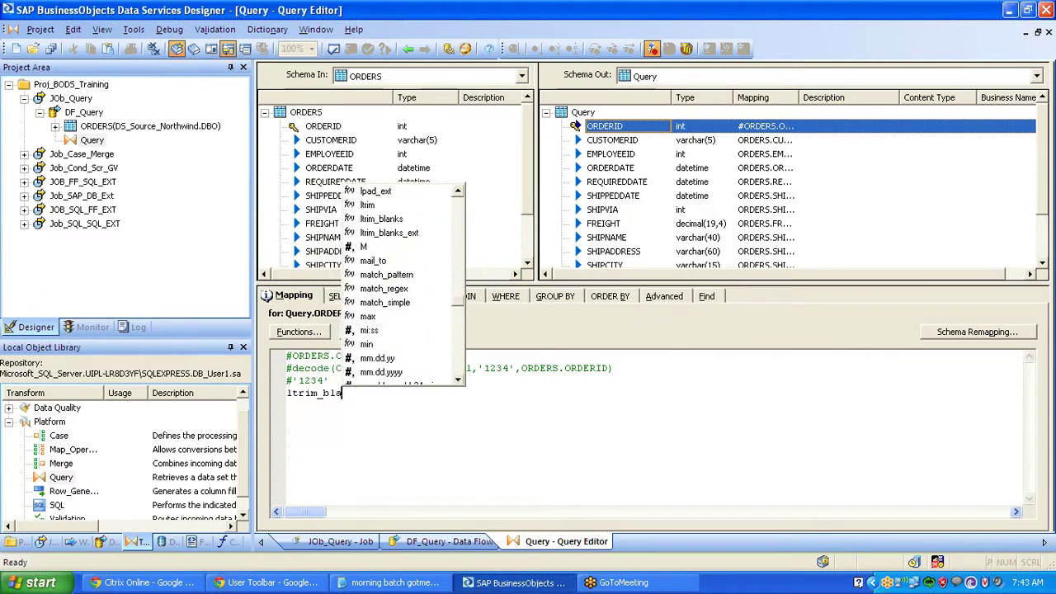
pyautogui.write('nks(')
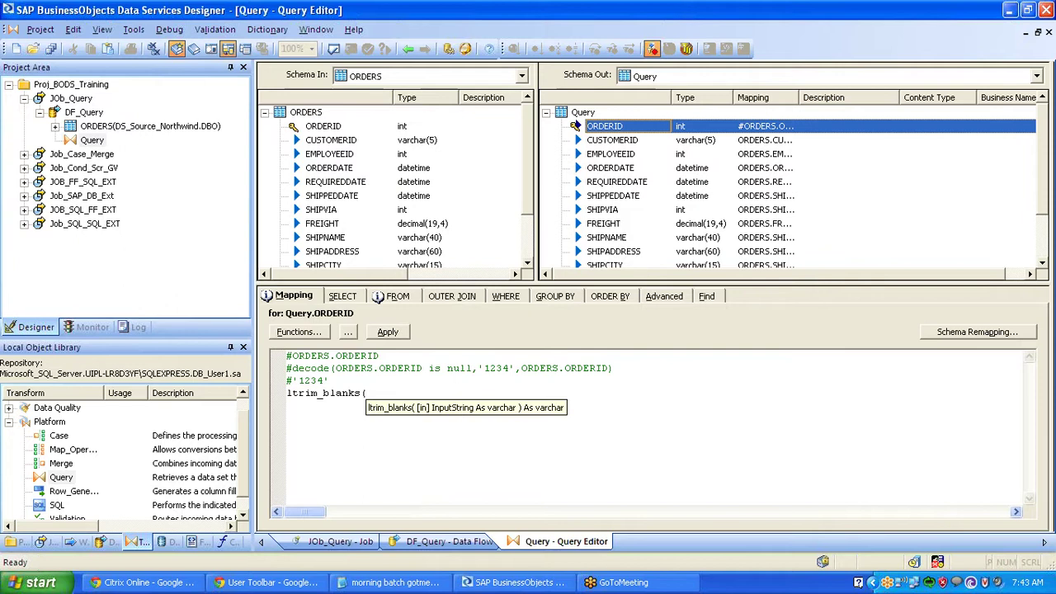
pyautogui.write('R')
pyautogui.write('tri')
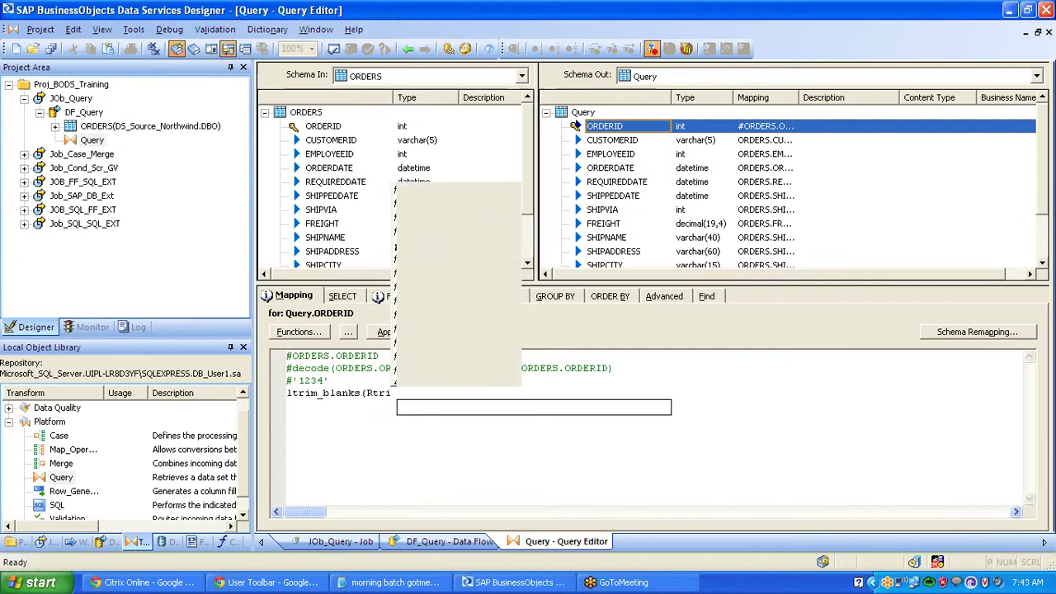
pyautogui.write('m_Blanks(')
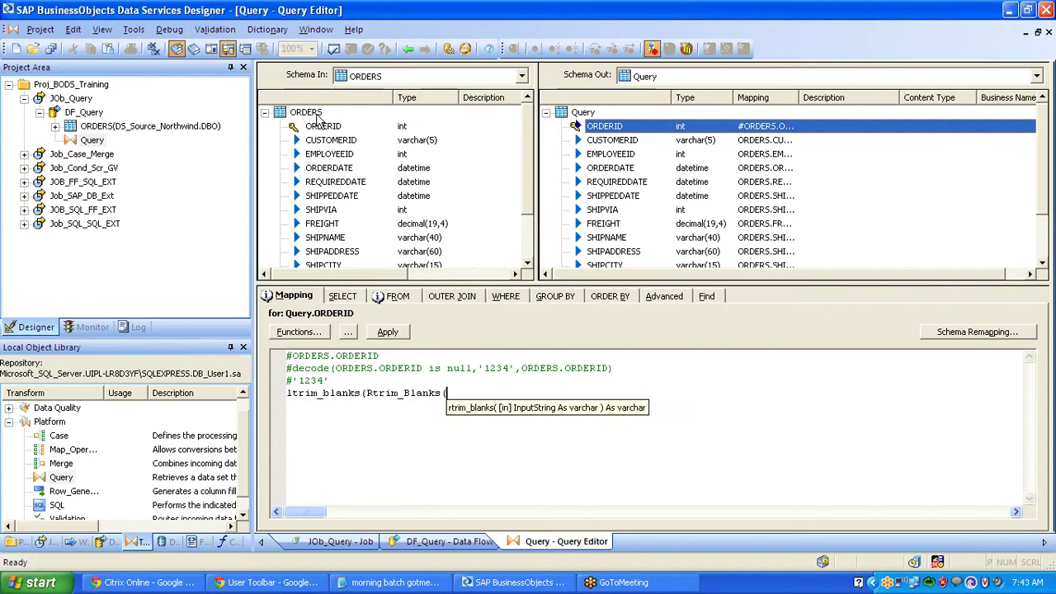
pyautogui.moveTo(322, 126); pyautogui.dragTo(500, 403)
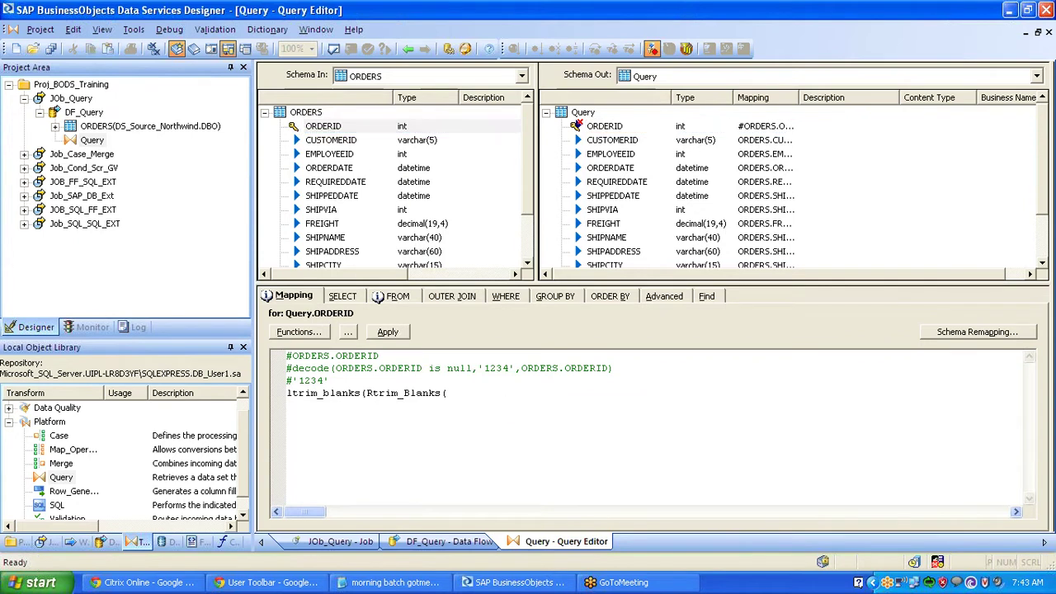
pyautogui.moveTo(323, 126); pyautogui.dragTo(467, 402)
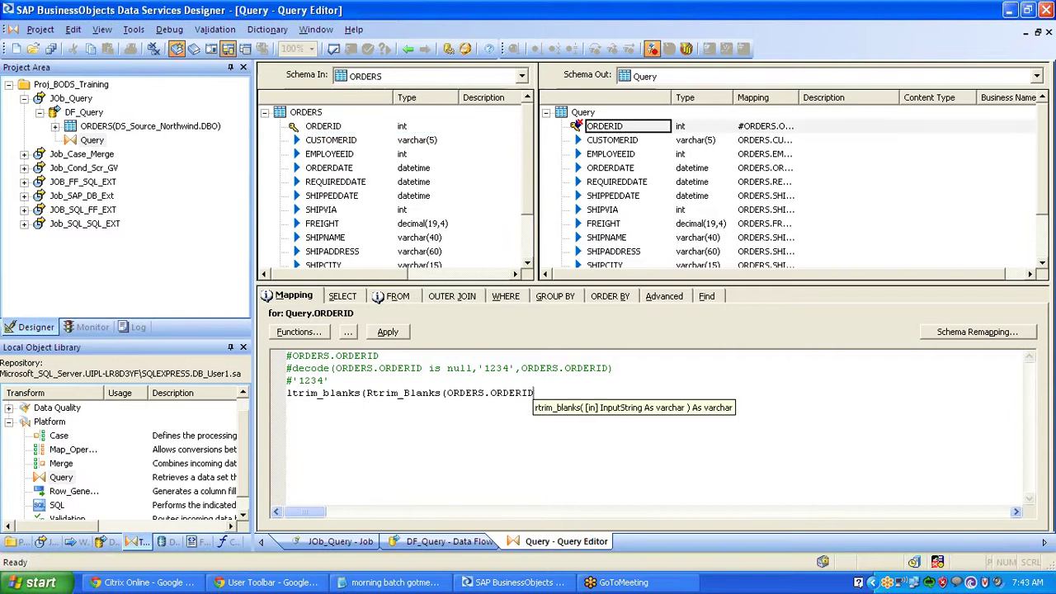
pyautogui.write('))')
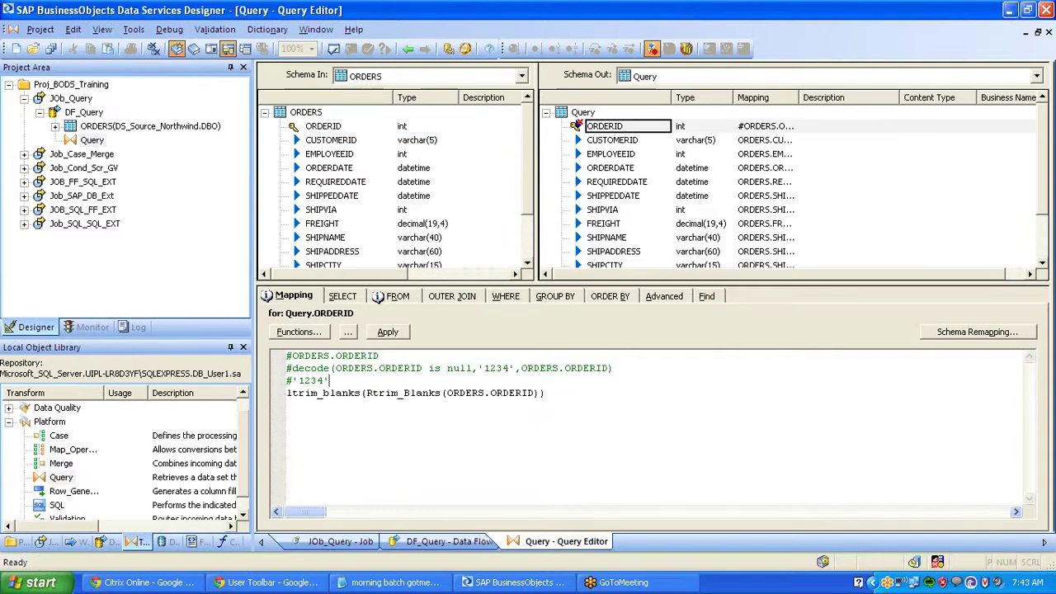
# Recheck the ORDERID mapping in the Query output, examining its ltrim_blanks and decode expressions.
pyautogui.click(624, 142)
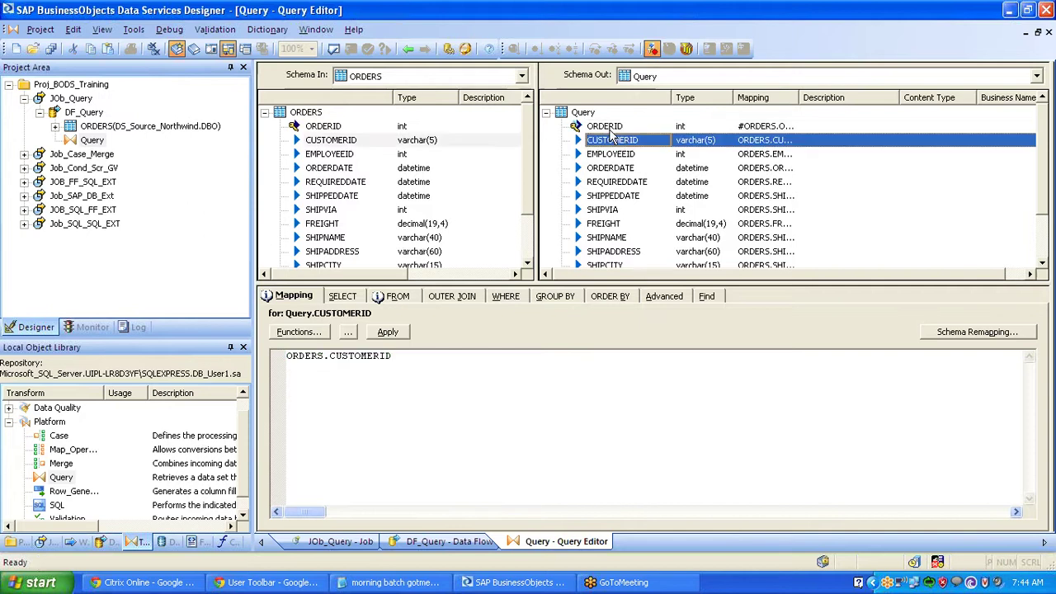
pyautogui.click(610, 128)
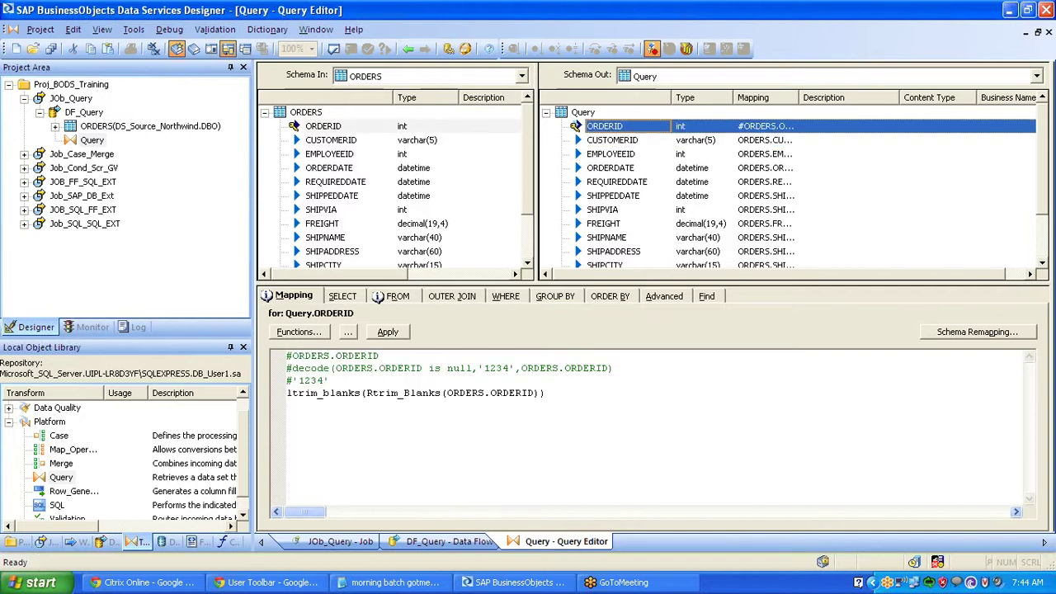
pyautogui.doubleClick(345, 394)
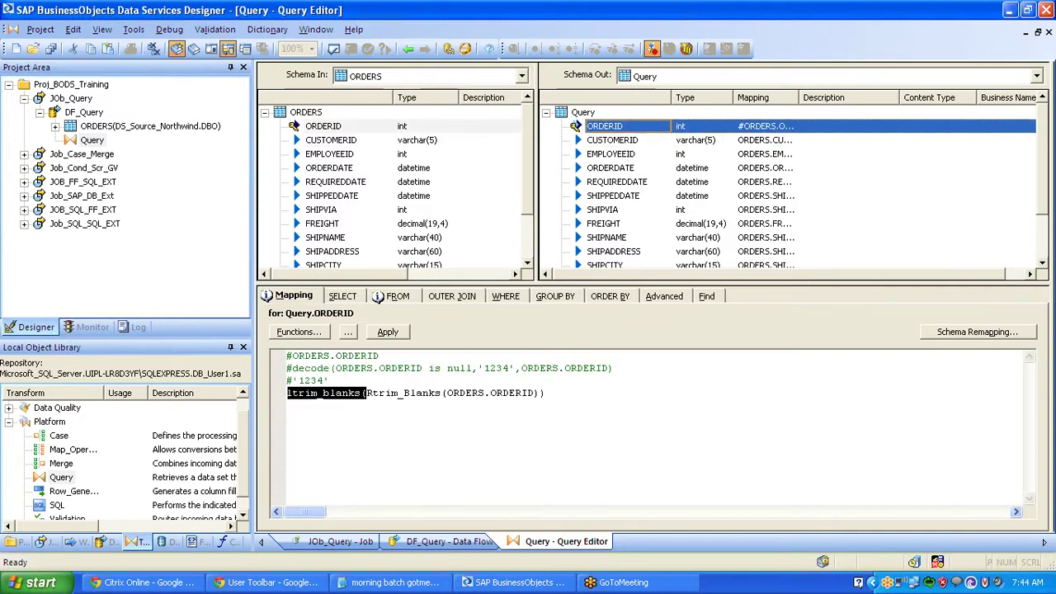
pyautogui.moveTo(329, 380); pyautogui.dragTo(292, 369)
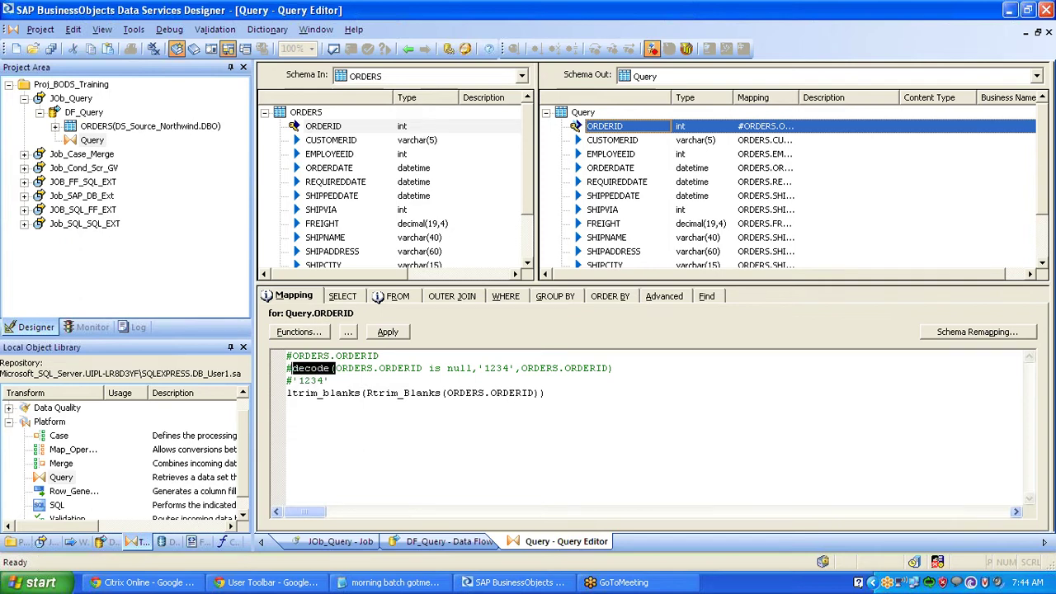
# Comment out the ltrim_blanks line in the ORDERID mapping, uncomment ORDERS.ORDERID as the active mapping, and recheck the column.
pyautogui.click(287, 393)
pyautogui.write('#')
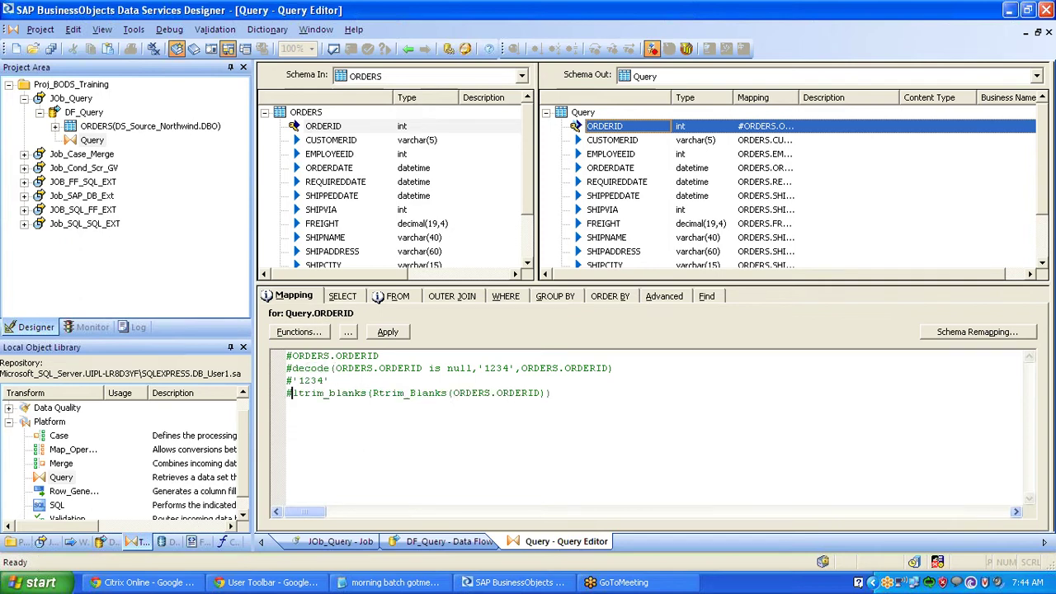
pyautogui.click(290, 355)
pyautogui.press('BackSpace')
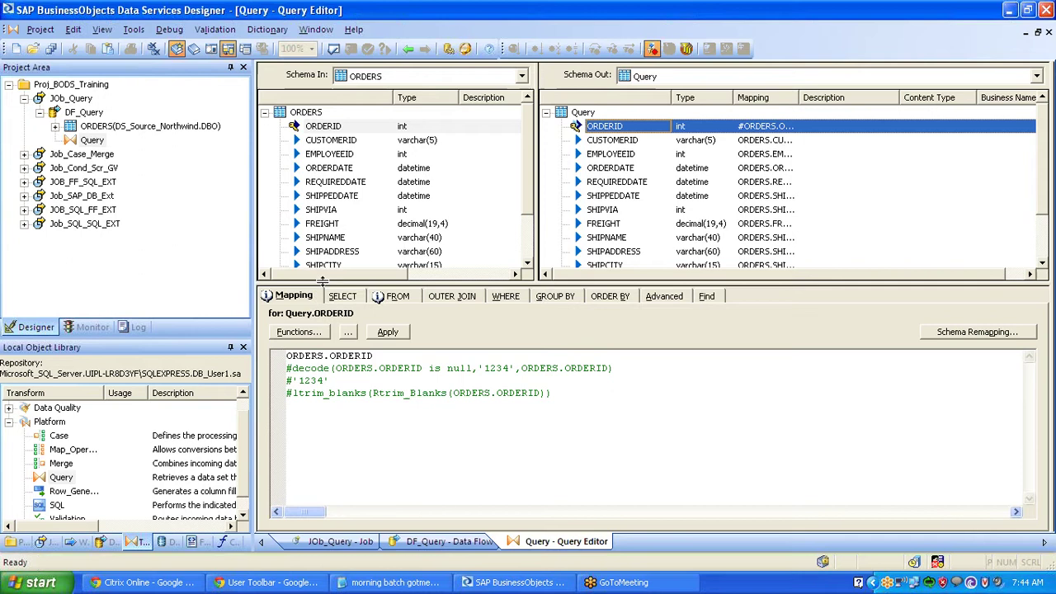
pyautogui.click(600, 155)
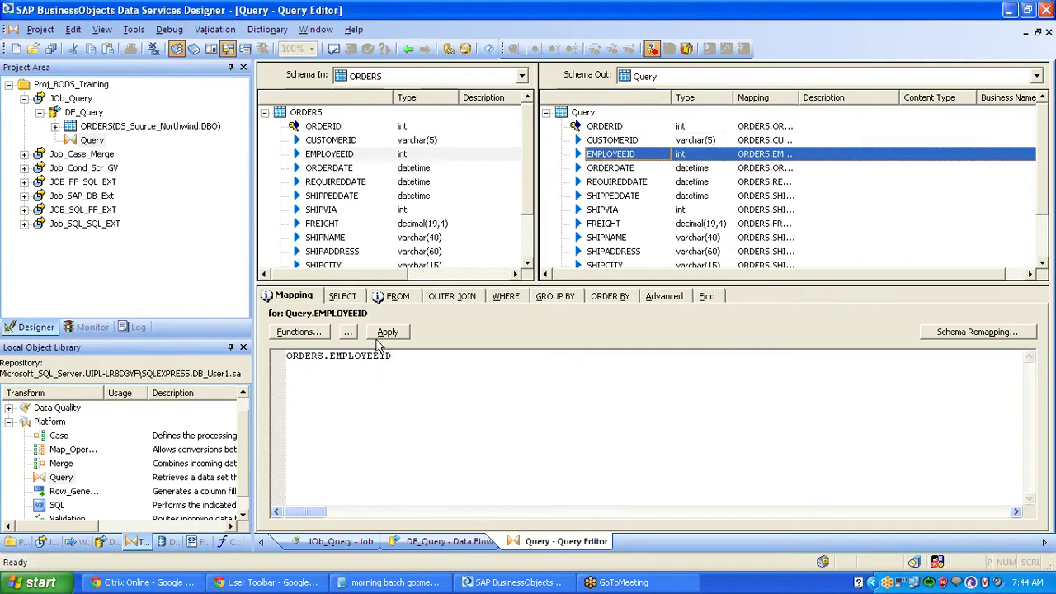
pyautogui.click(602, 129)
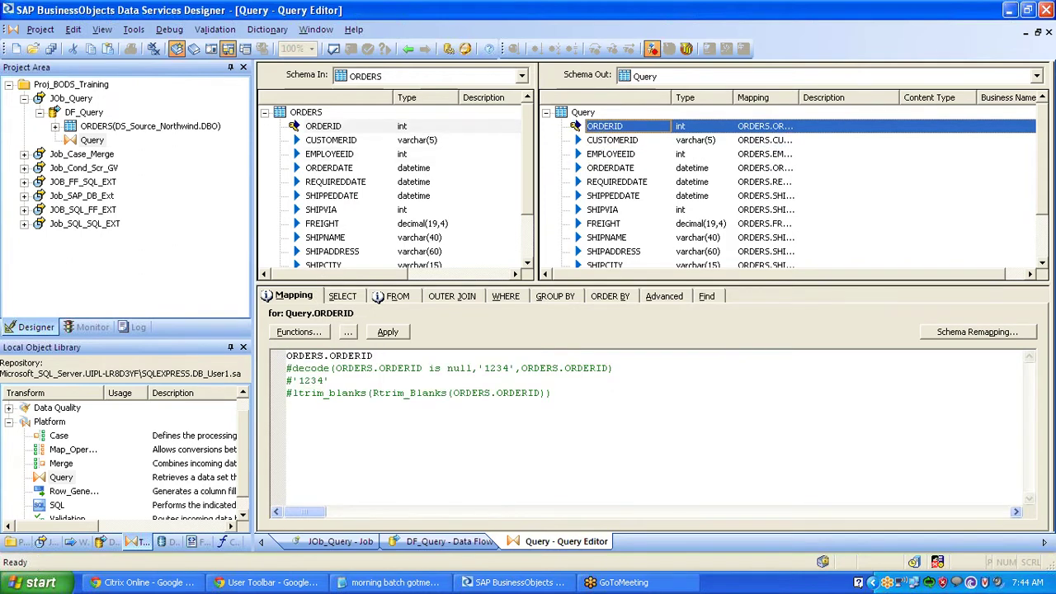
pyautogui.moveTo(298, 357); pyautogui.dragTo(360, 369)
pyautogui.moveTo(299, 381); pyautogui.dragTo(384, 406)
pyautogui.click(295, 394)
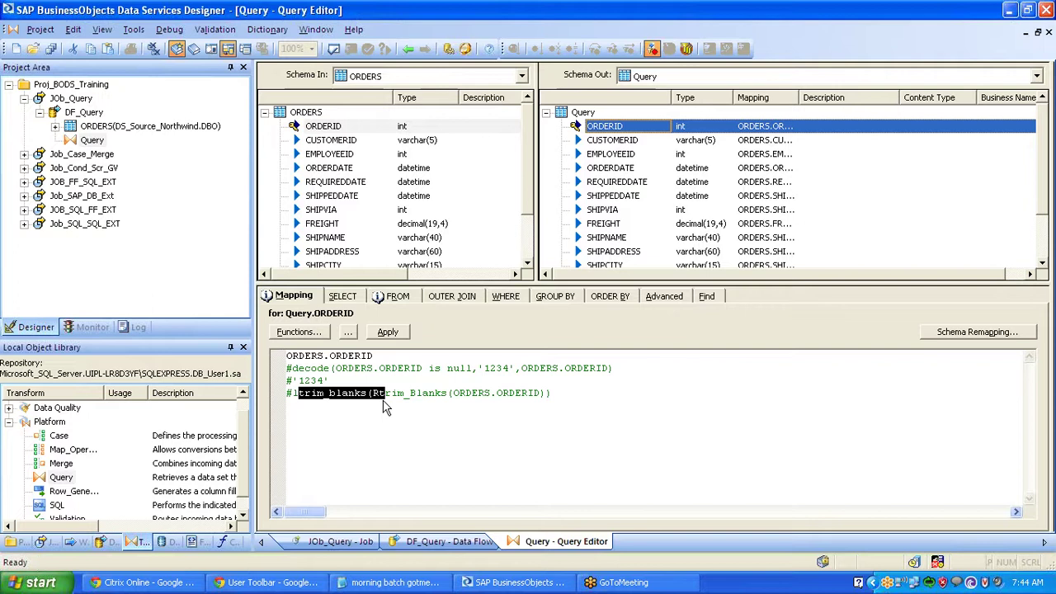
pyautogui.click(1045, 267)
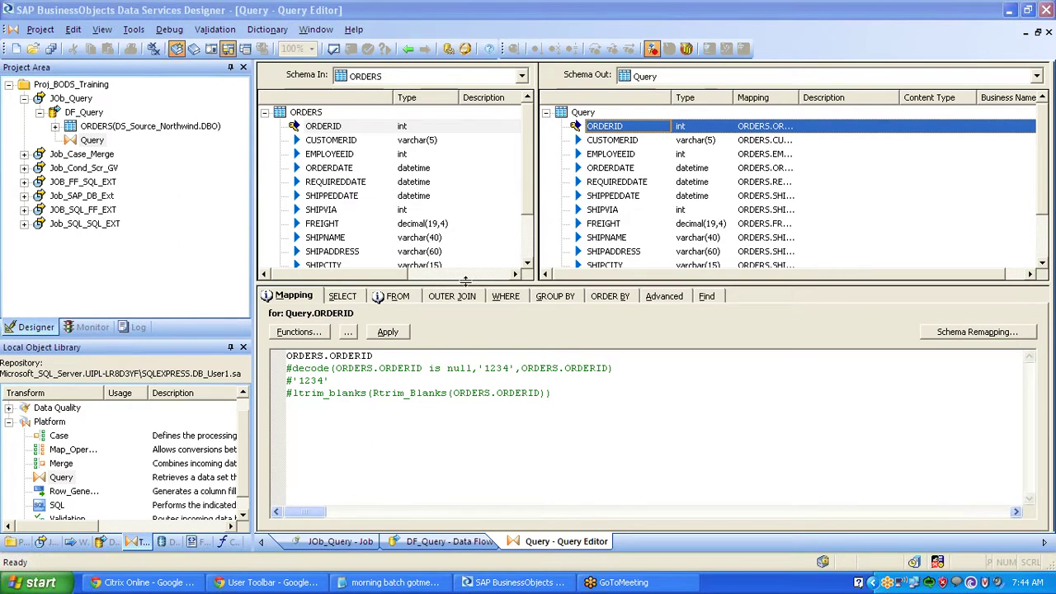
# Enable the Distinct rows option for the Query and disable it again, and view the ORDERS entry in the FROM clause.
pyautogui.click(342, 299)
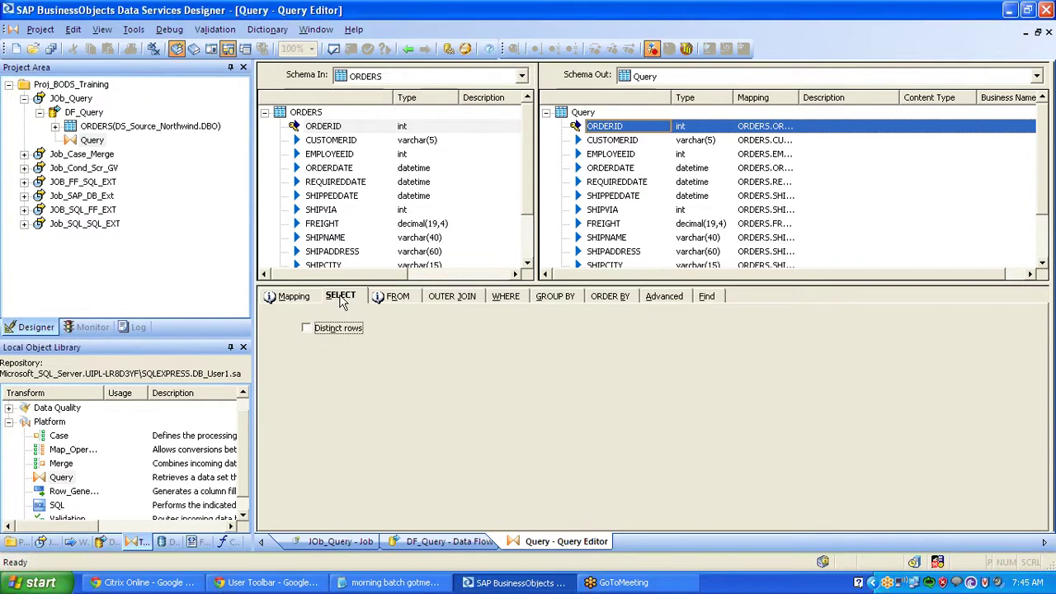
pyautogui.click(307, 329)
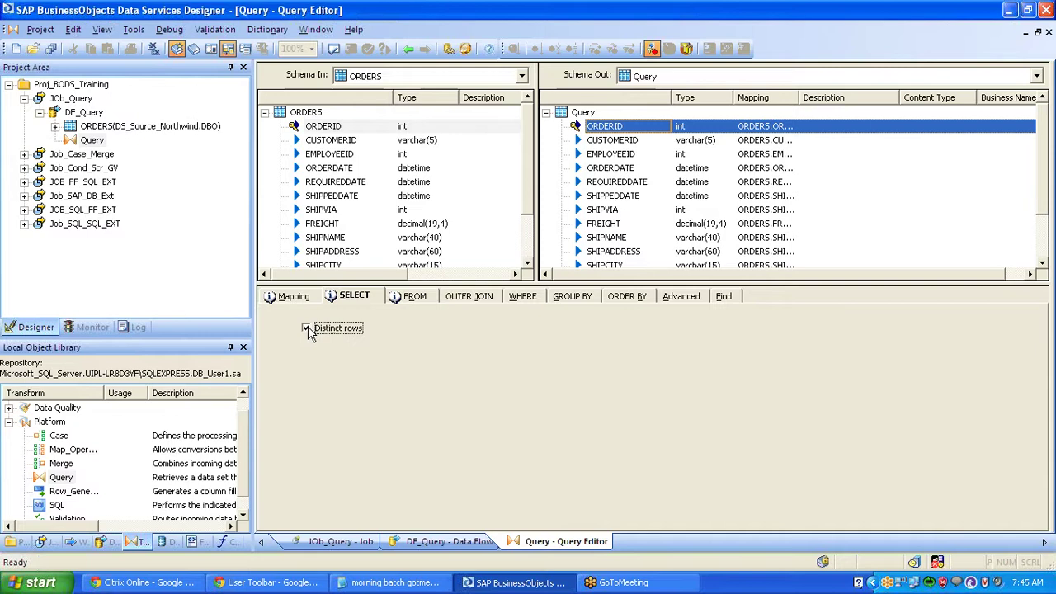
pyautogui.click(306, 329)
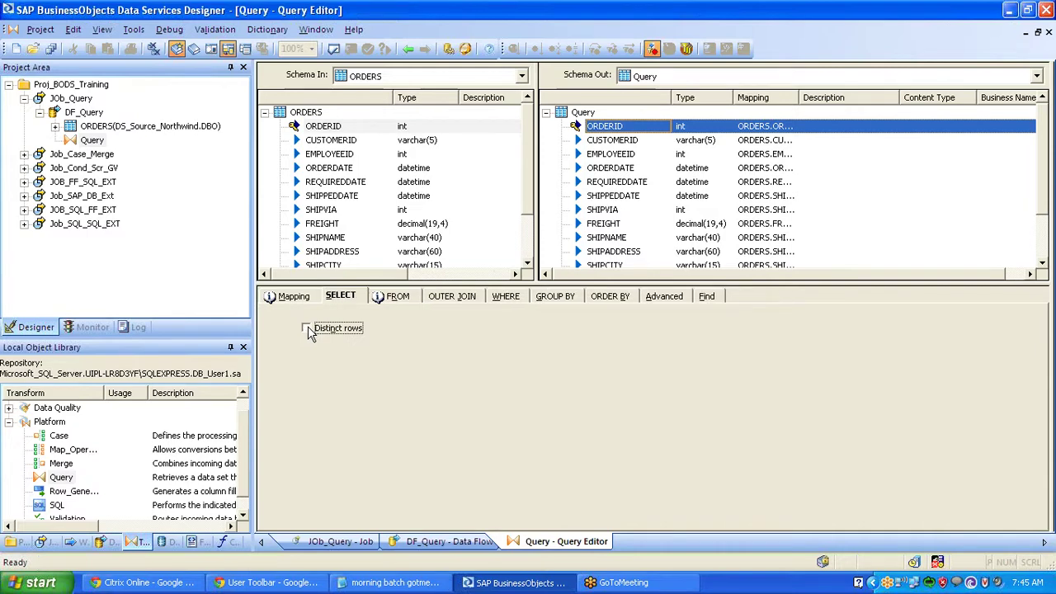
pyautogui.click(406, 297)
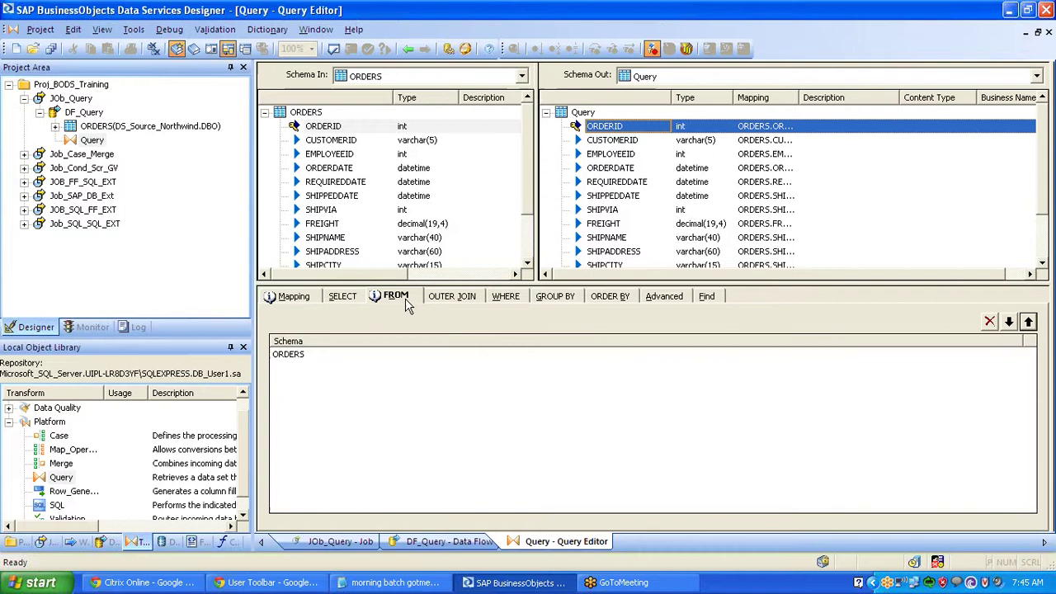
pyautogui.click(294, 355)
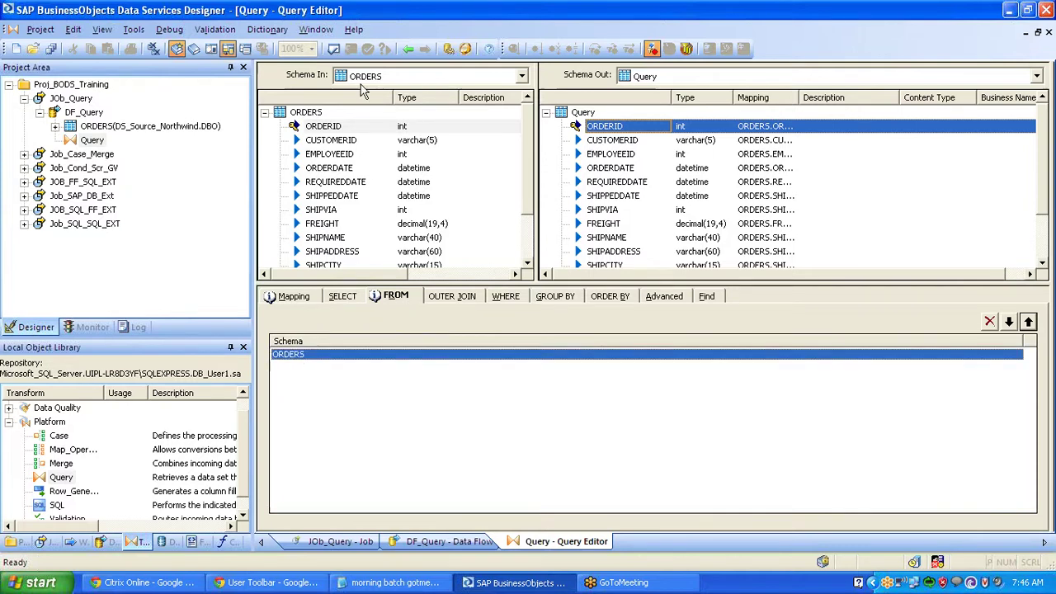
# Add the Order Details table from DS_Source_Northwind to DF_Query as a second source for Query, and align ORDERS above it.
pyautogui.click(407, 51)
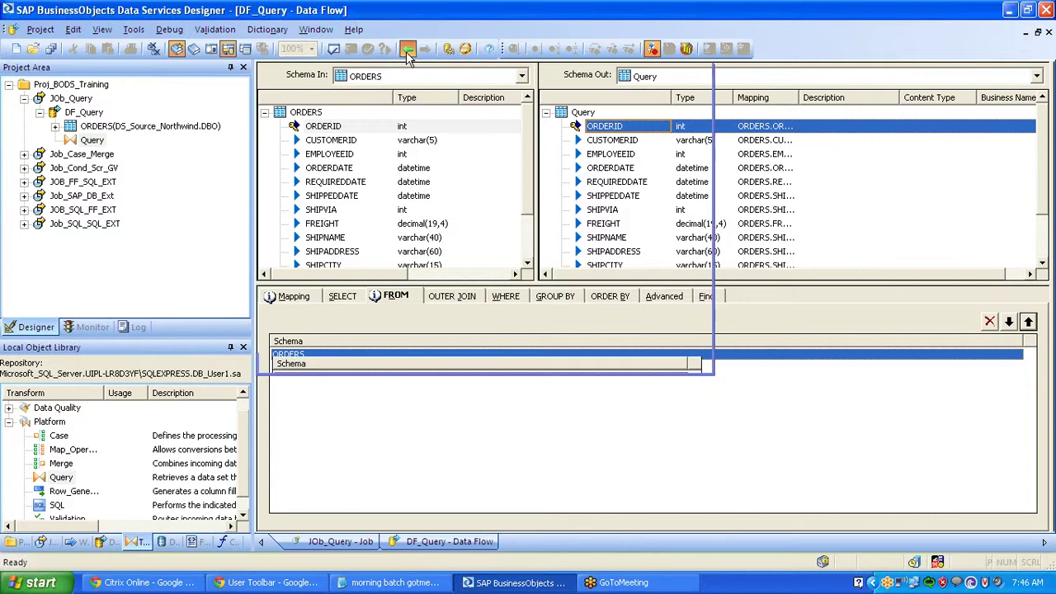
pyautogui.click(163, 541)
pyautogui.moveTo(82, 456); pyautogui.dragTo(311, 287)
pyautogui.click(344, 298)
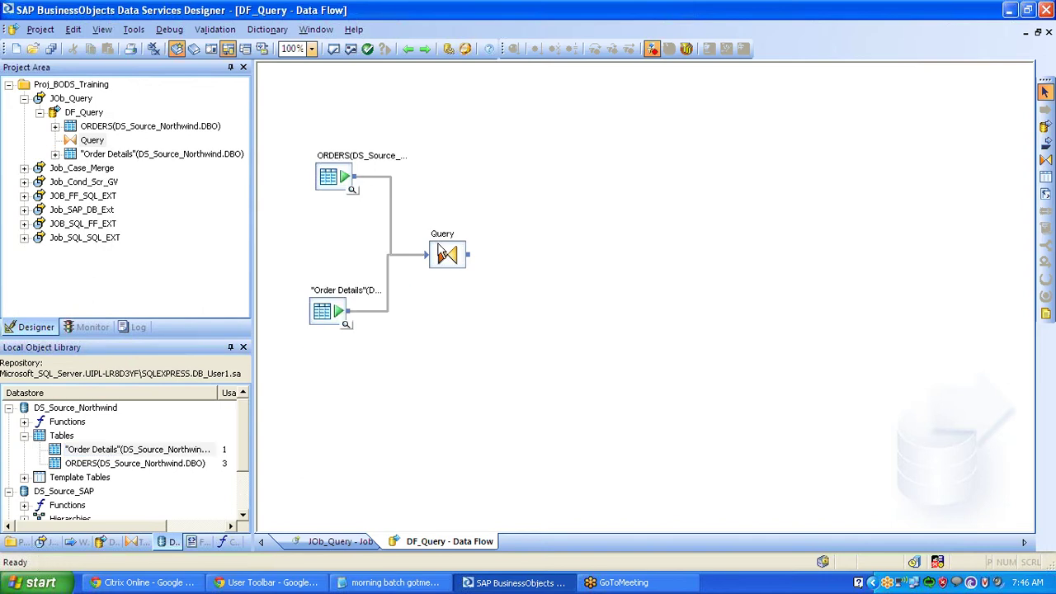
pyautogui.click(340, 183)
pyautogui.moveTo(344, 187); pyautogui.dragTo(331, 188)
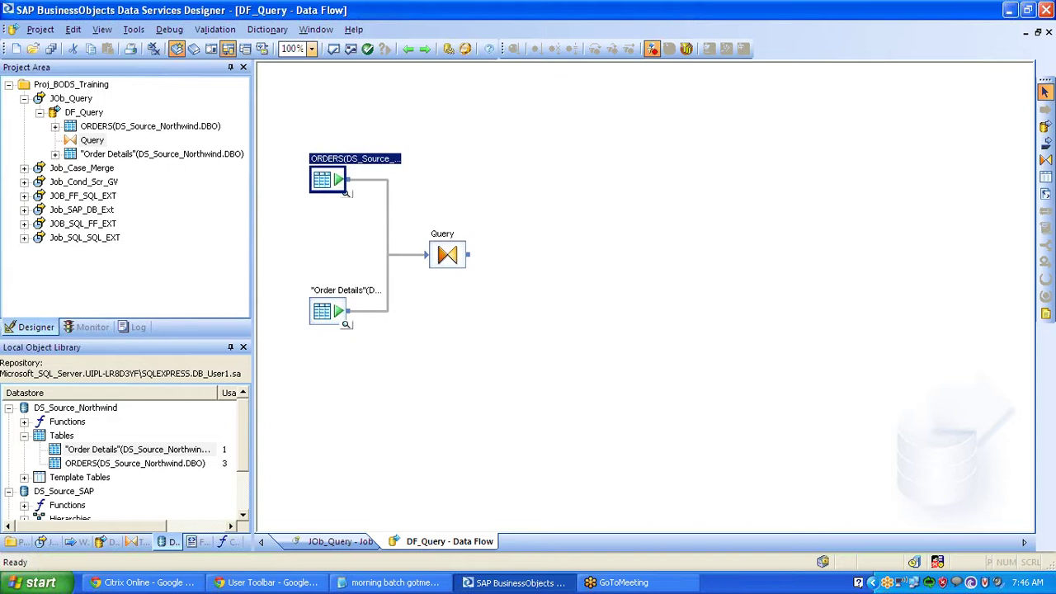
# Reopen the Query transform and examine the ORDERS and Order Details schemas in its FROM clause.
pyautogui.doubleClick(447, 254)
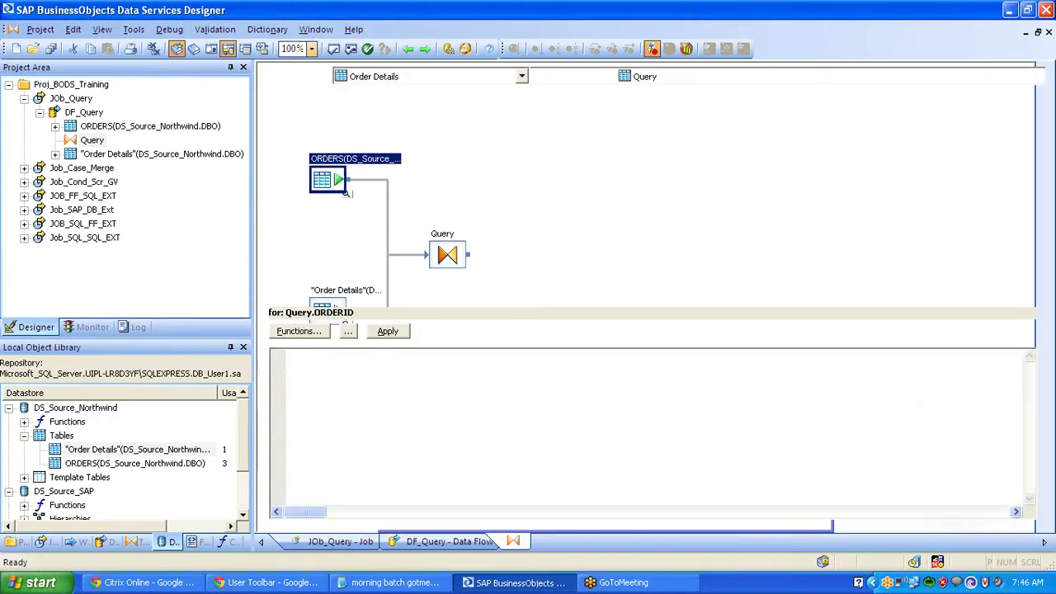
pyautogui.click(304, 355)
pyautogui.click(300, 365)
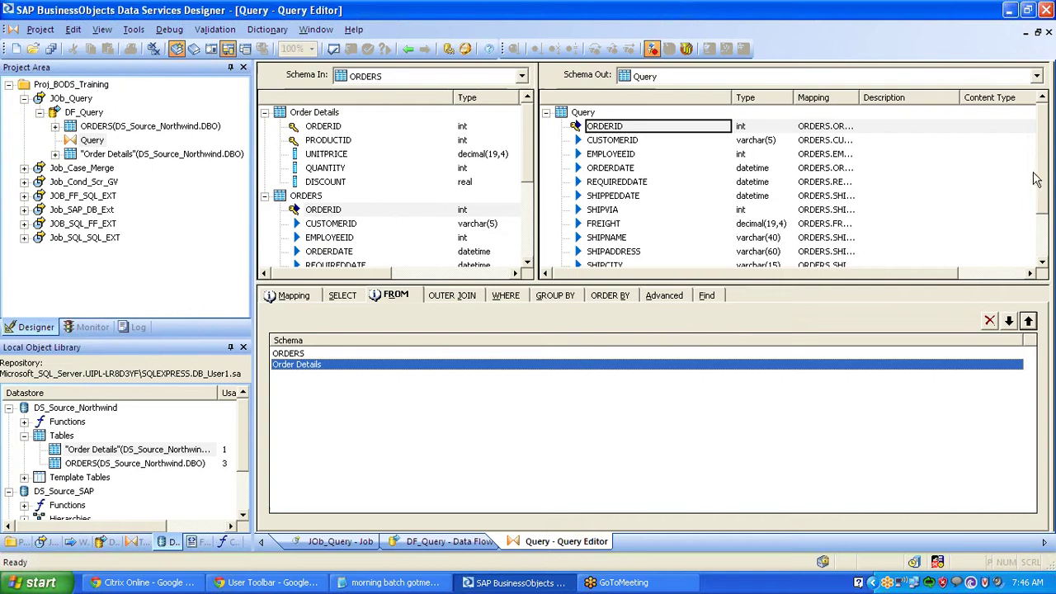
# Delete the output columns SHIPVIA through SHIPCOUNTRY from Query, and add PRODUCTID, UNITPRICE and QUANTITY from Order Details.
pyautogui.moveTo(816, 281); pyautogui.dragTo(815, 338)
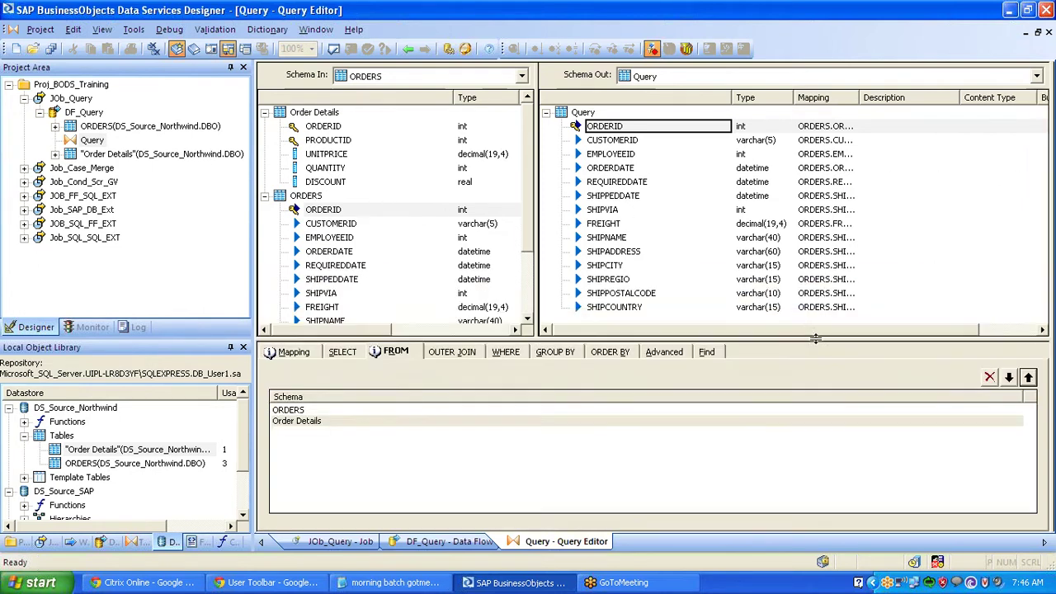
pyautogui.click(600, 214)
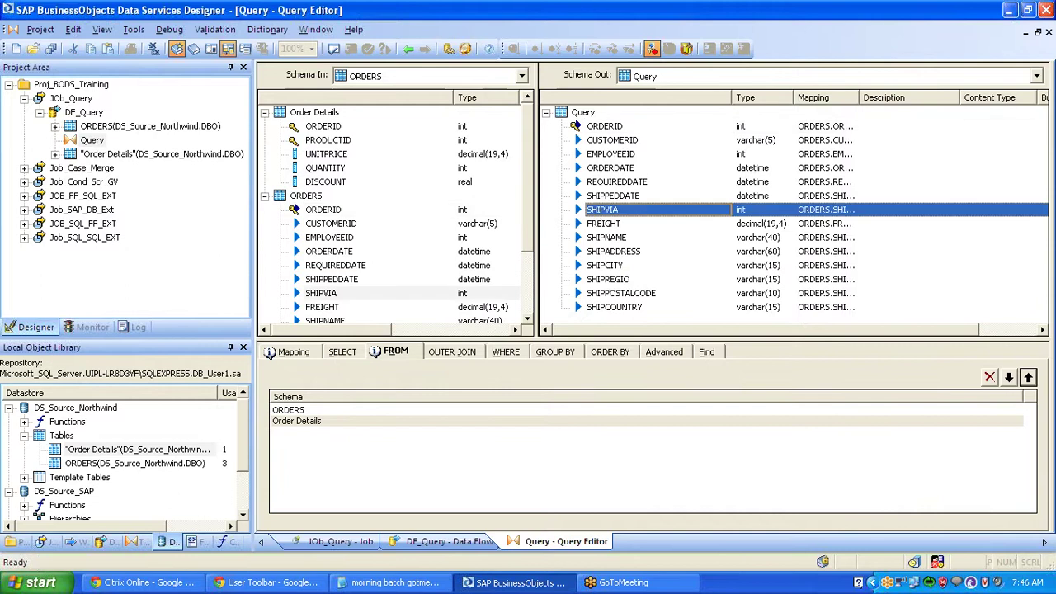
pyautogui.keyDown('shift'); pyautogui.click(605, 311); pyautogui.keyUp('shift')
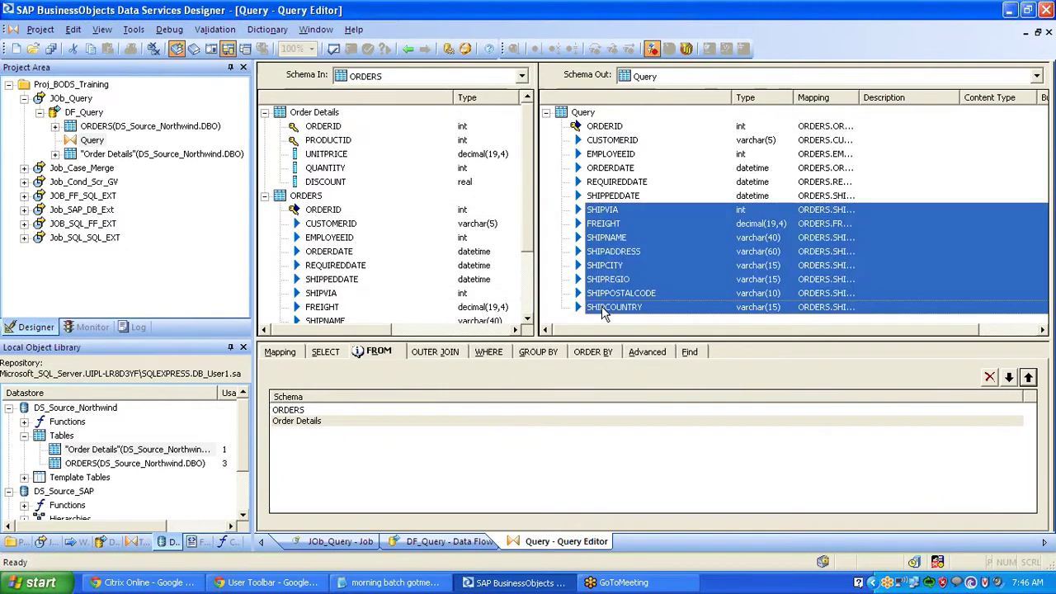
pyautogui.press('Delete')
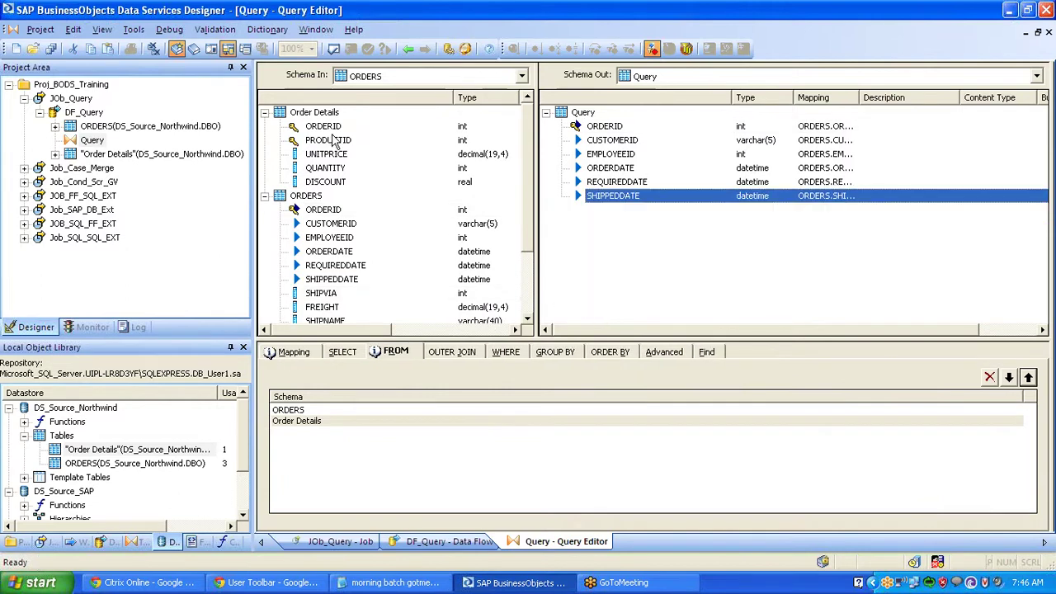
pyautogui.moveTo(334, 140); pyautogui.dragTo(579, 233)
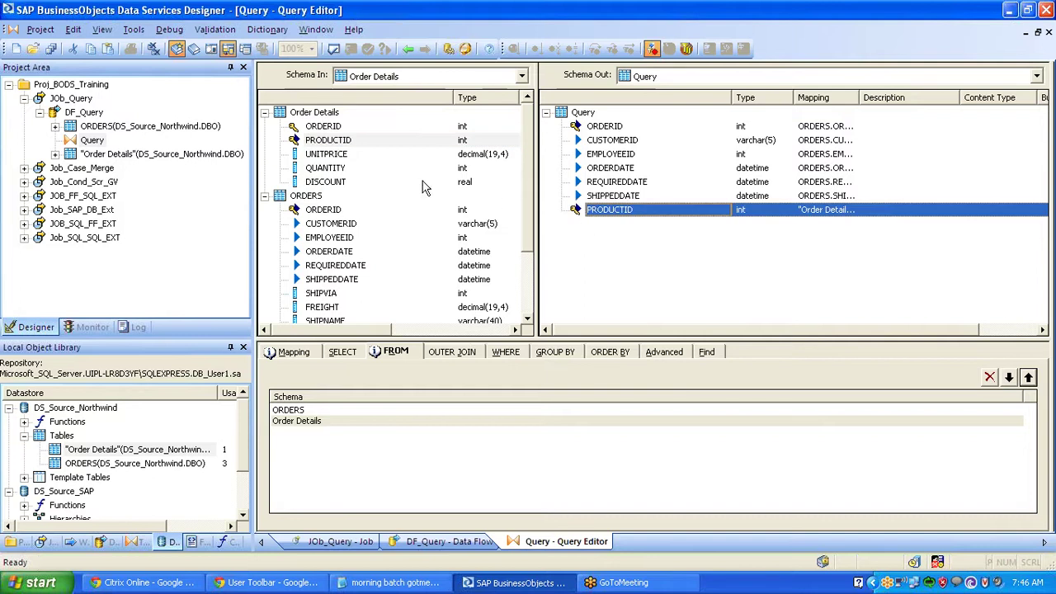
pyautogui.moveTo(333, 157); pyautogui.dragTo(581, 253)
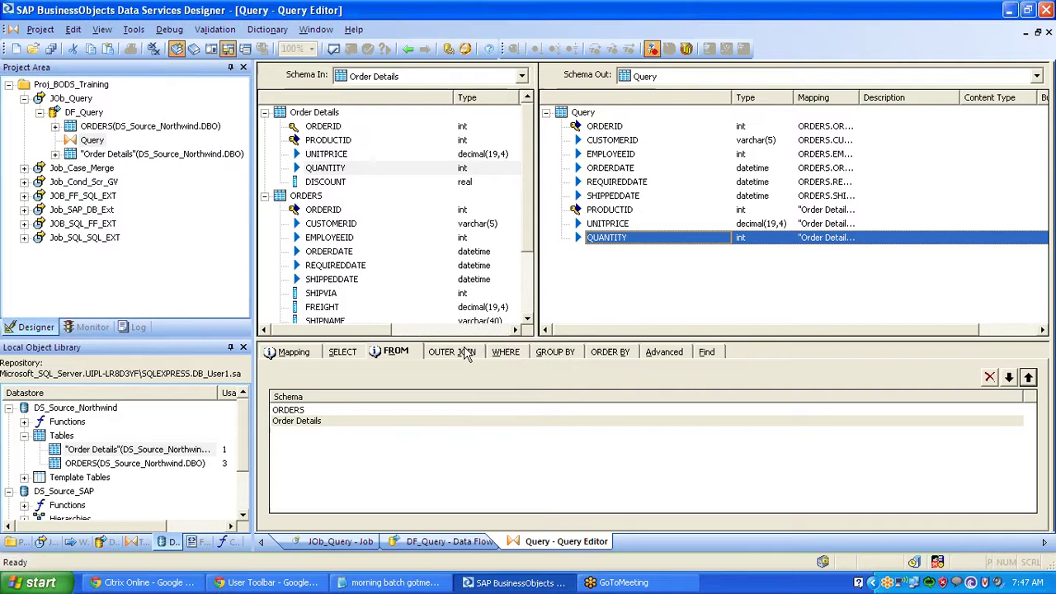
# Add the join condition ORDERS.ORDERID = "Order Details".ORDERID to the Query's WHERE clause.
pyautogui.click(467, 353)
pyautogui.click(501, 353)
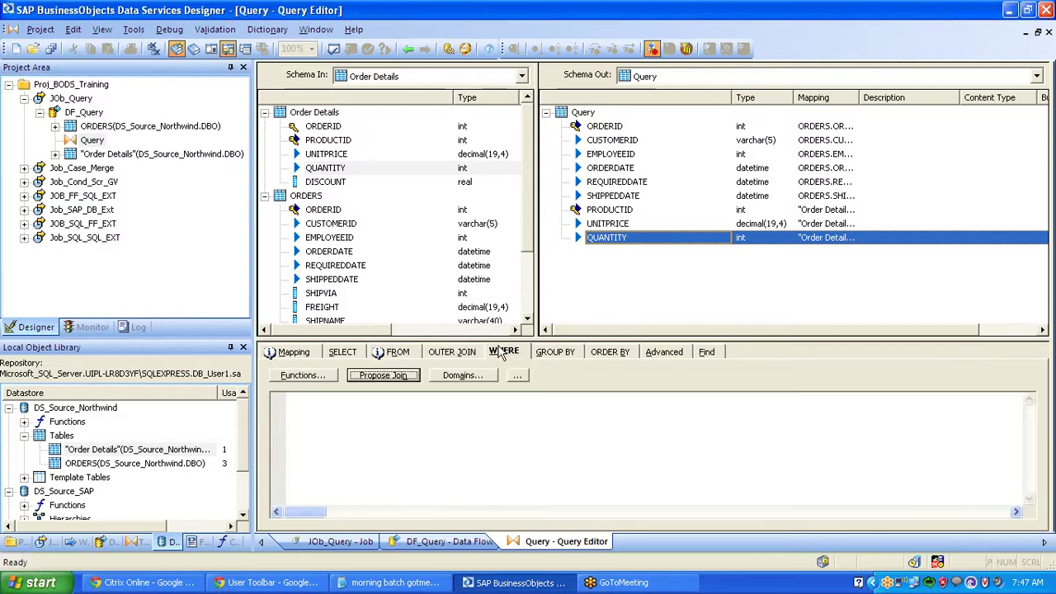
pyautogui.click(455, 355)
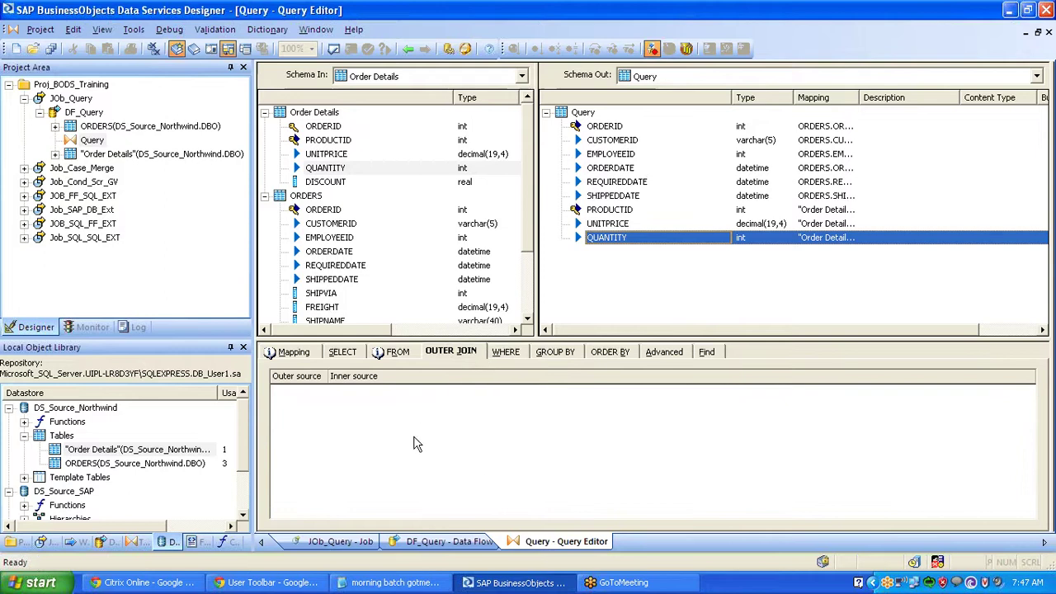
pyautogui.click(518, 356)
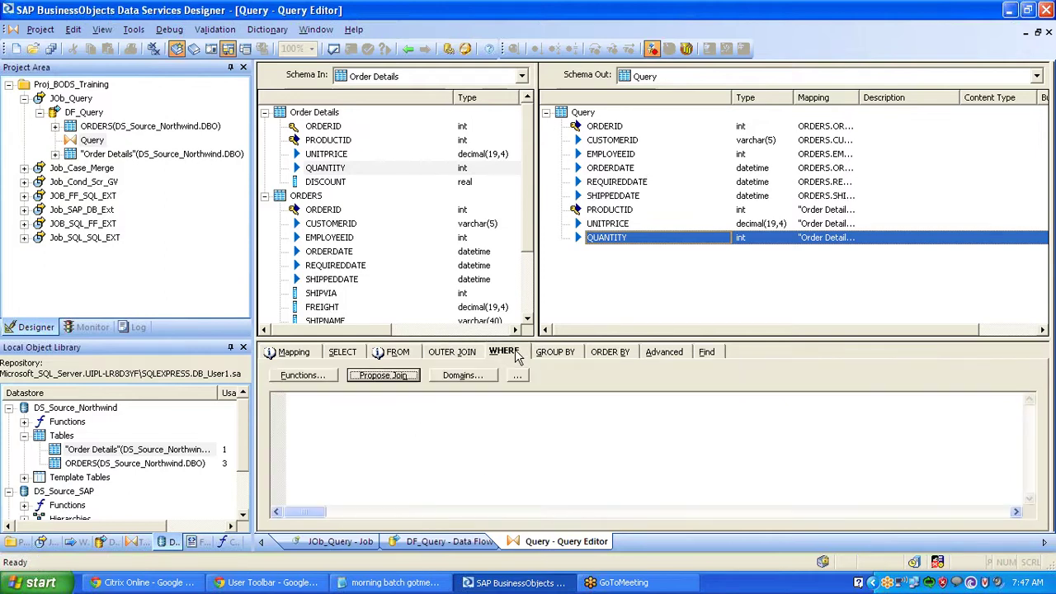
pyautogui.moveTo(321, 212); pyautogui.dragTo(346, 432)
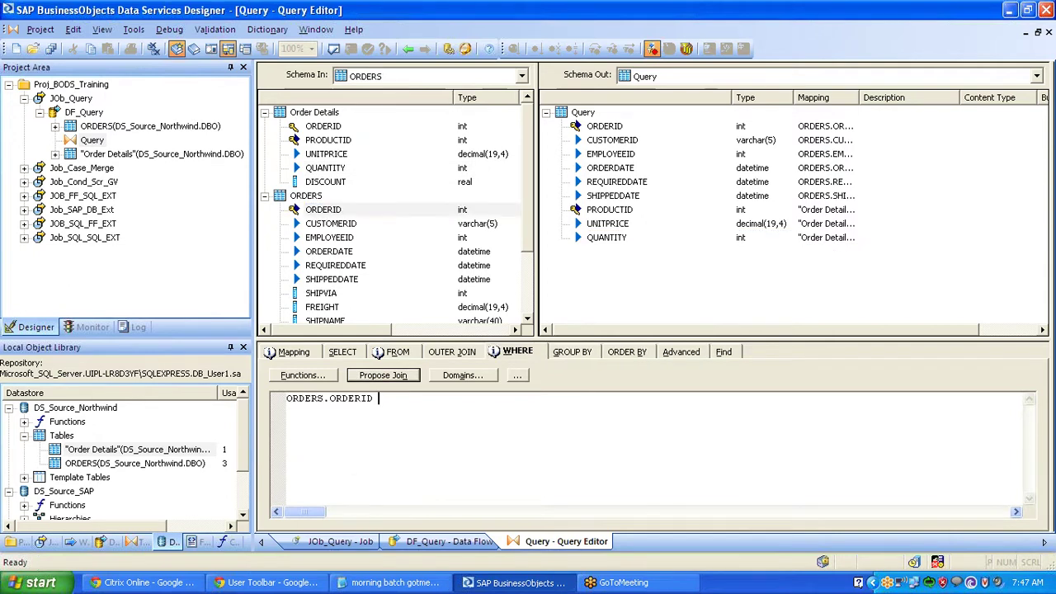
pyautogui.write('=')
pyautogui.moveTo(323, 126); pyautogui.dragTo(470, 402)
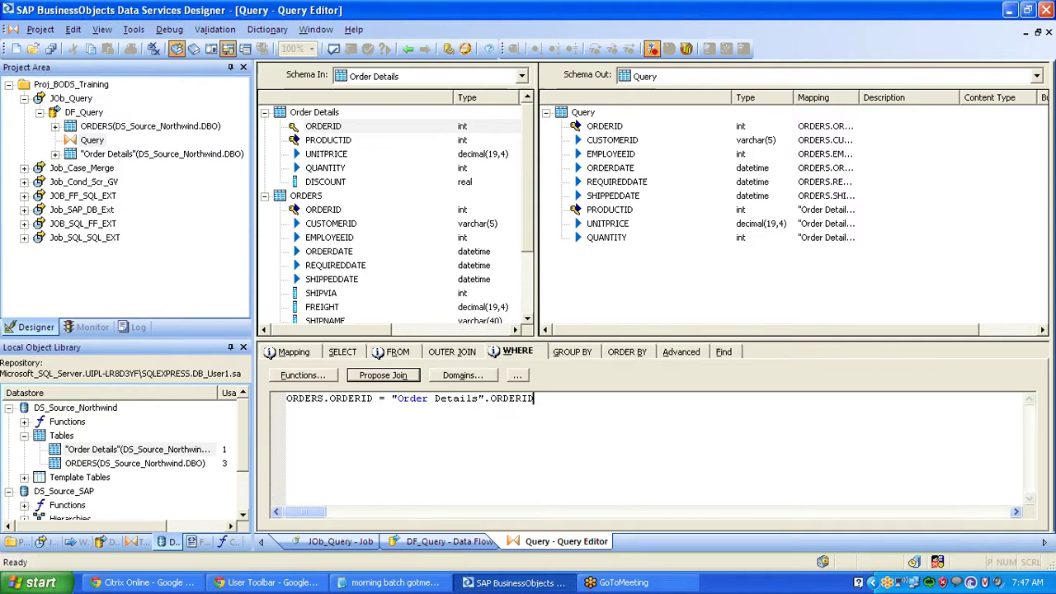
# Examine the two table names in the WHERE join condition and open the Query's outer join settings.
pyautogui.doubleClick(305, 398)
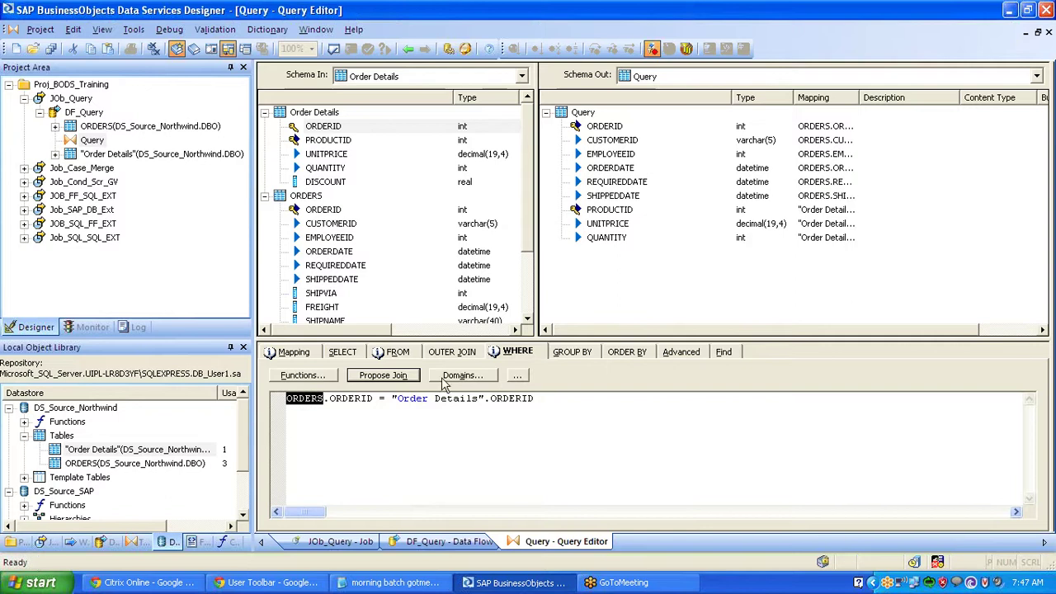
pyautogui.moveTo(484, 399); pyautogui.dragTo(392, 400)
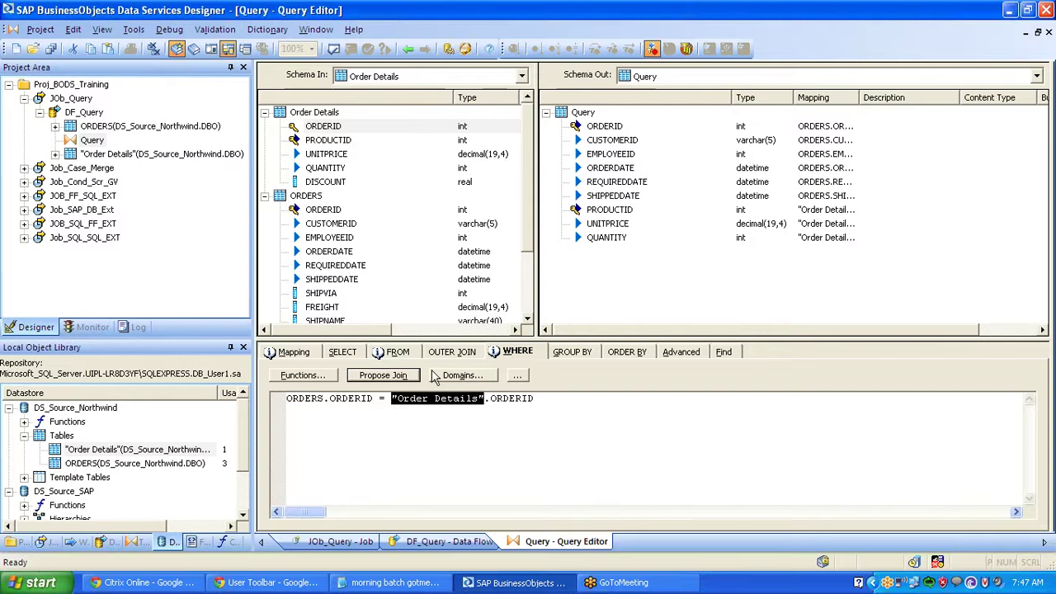
pyautogui.click(459, 354)
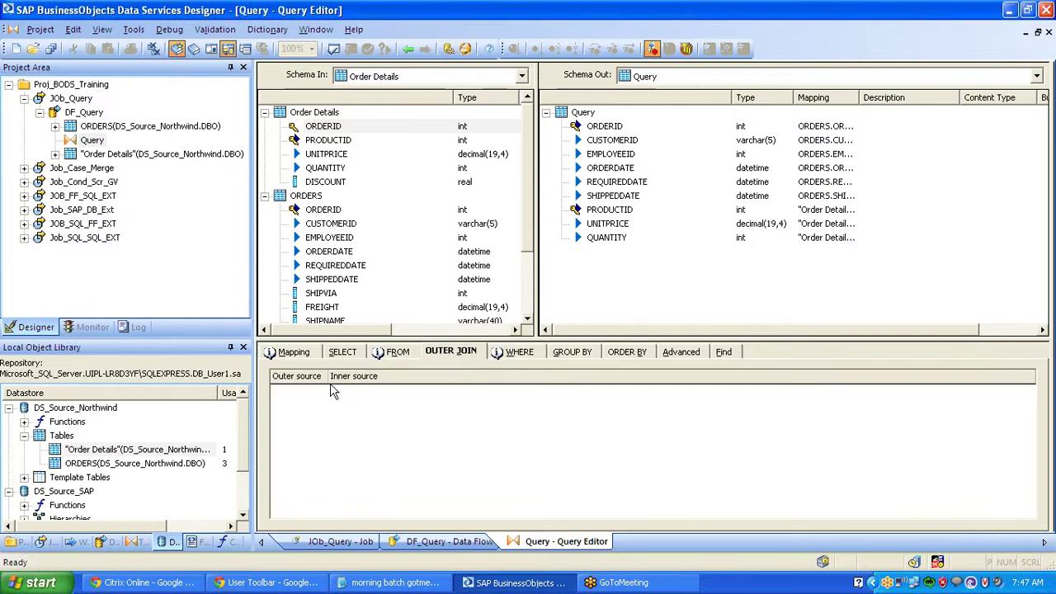
pyautogui.moveTo(329, 377); pyautogui.dragTo(369, 376)
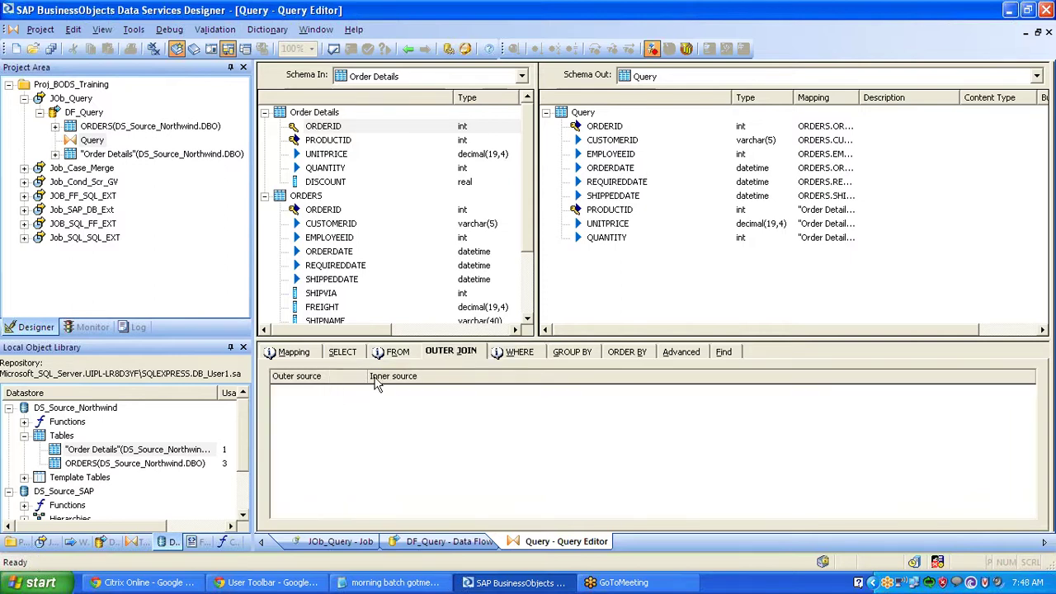
pyautogui.rightClick(430, 407)
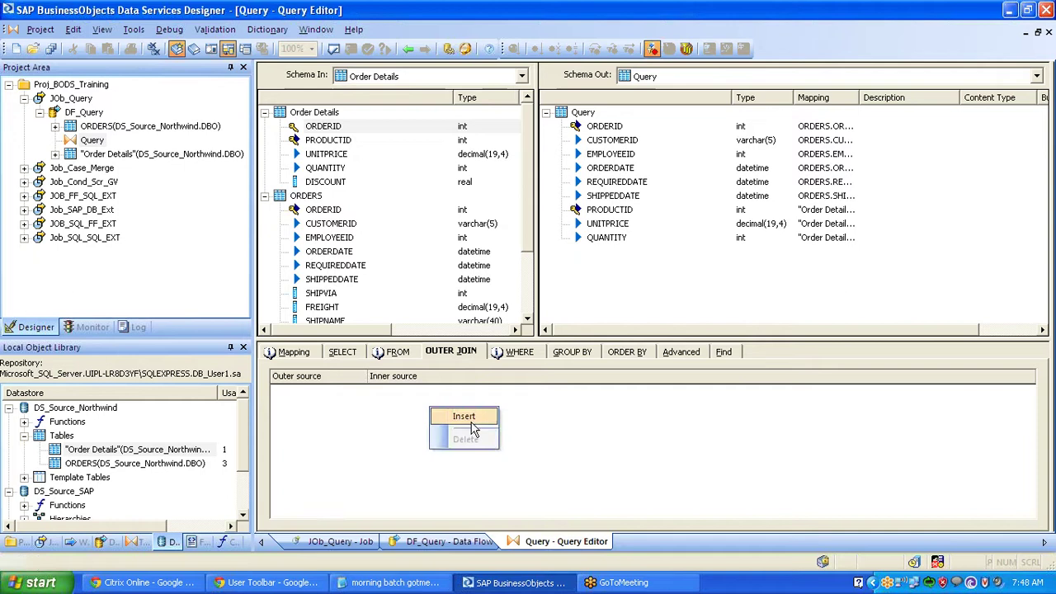
pyautogui.click(472, 422)
pyautogui.rightClick(464, 390)
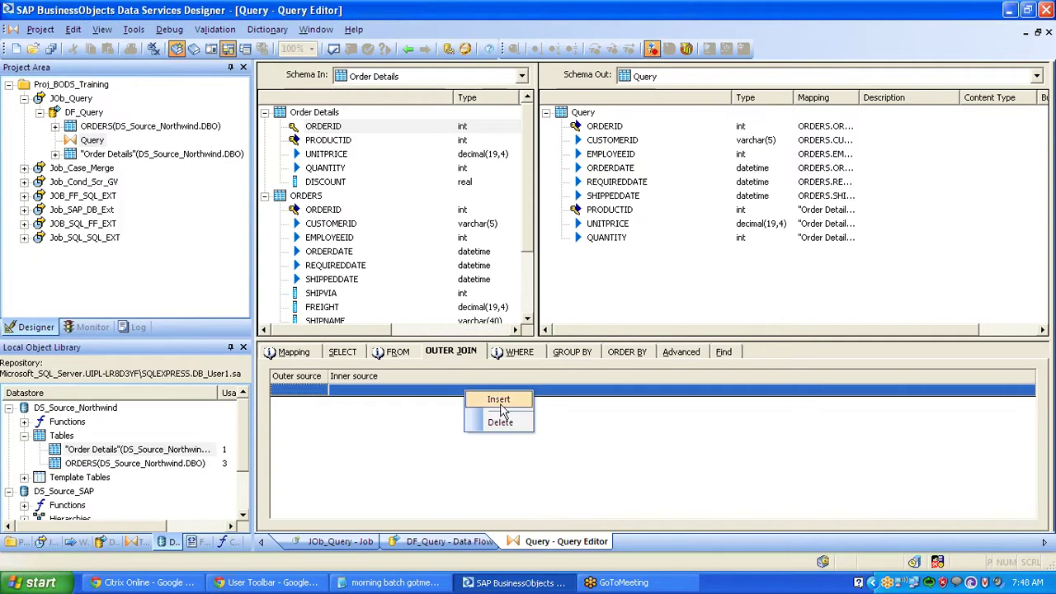
pyautogui.click(500, 421)
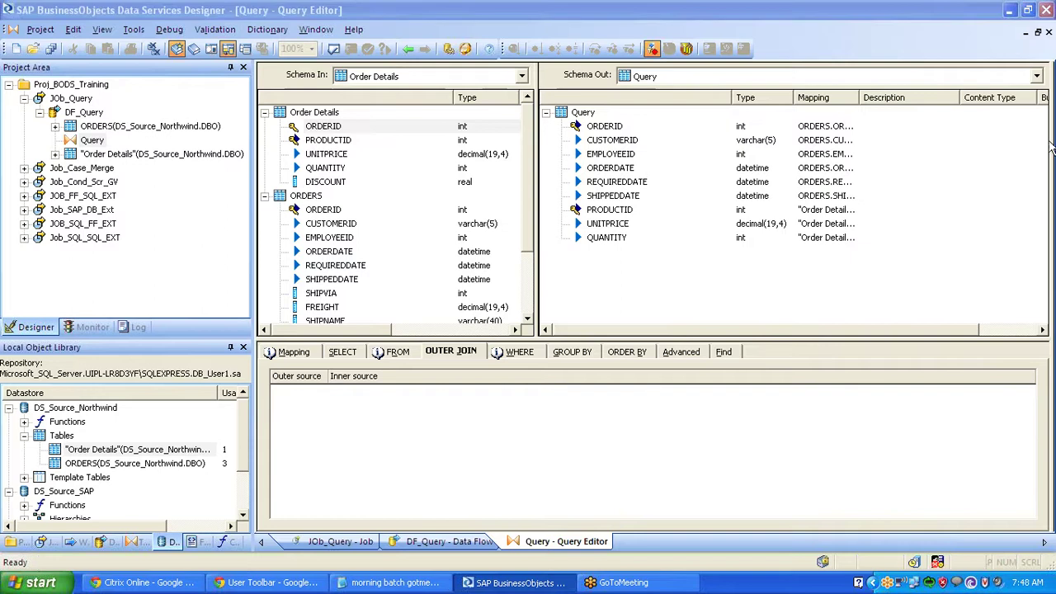
# Insert an outer join in Query with ORDERS as the outer source and Order Details as the inner source.
pyautogui.rightClick(515, 402)
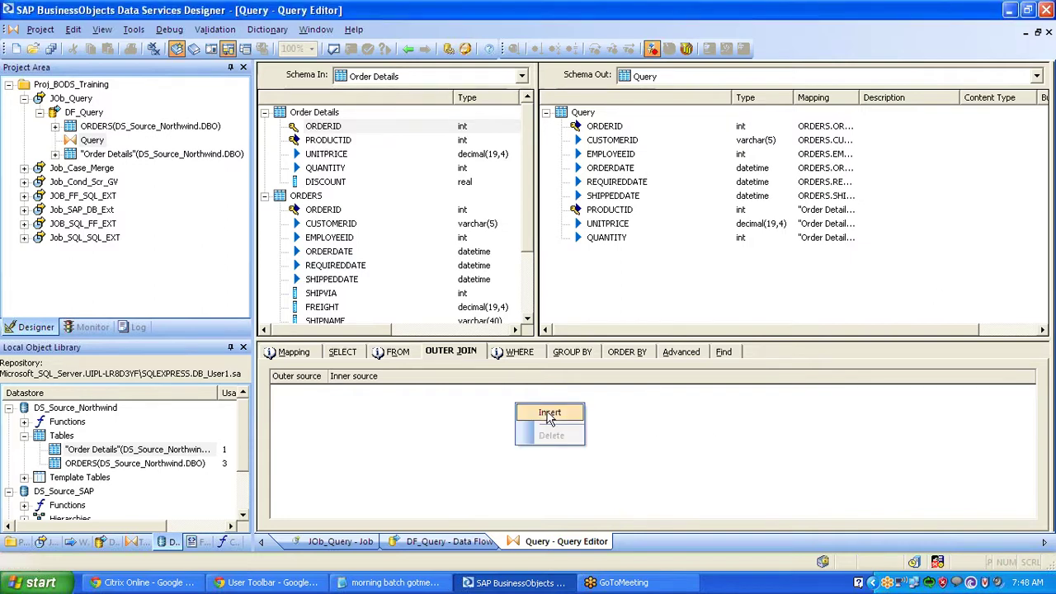
pyautogui.click(550, 414)
pyautogui.moveTo(327, 376); pyautogui.dragTo(414, 376)
pyautogui.click(410, 397)
pyautogui.click(408, 392)
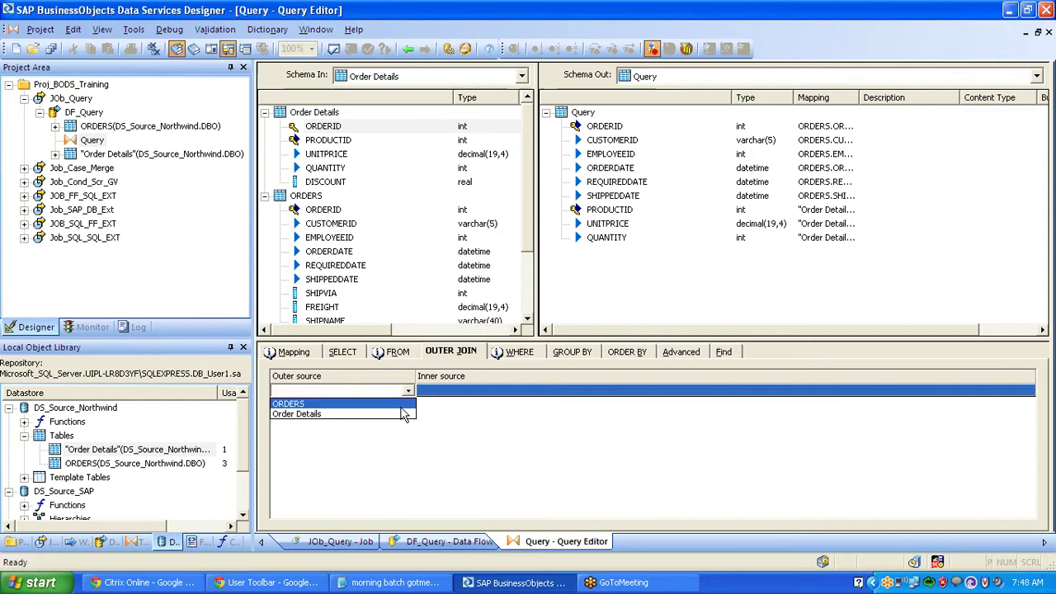
pyautogui.click(402, 407)
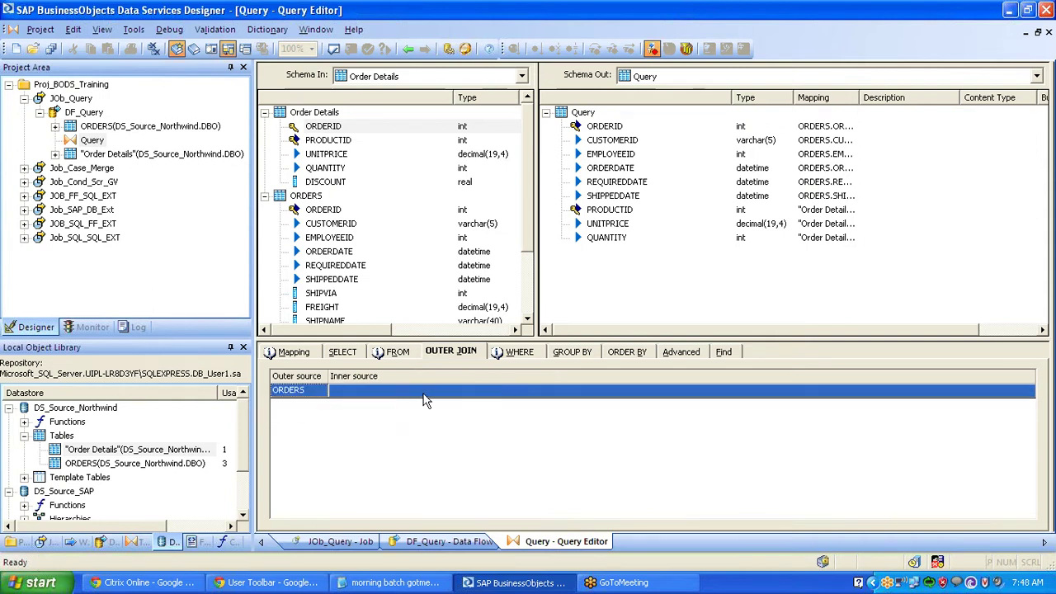
pyautogui.click(428, 394)
pyautogui.click(428, 394)
pyautogui.click(427, 416)
pyautogui.moveTo(328, 376); pyautogui.dragTo(397, 376)
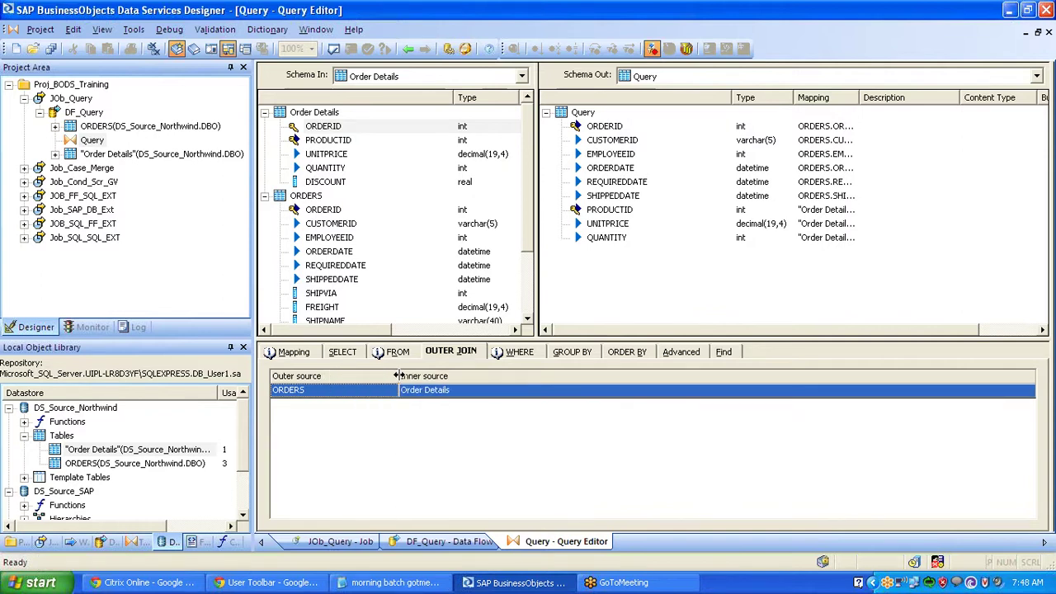
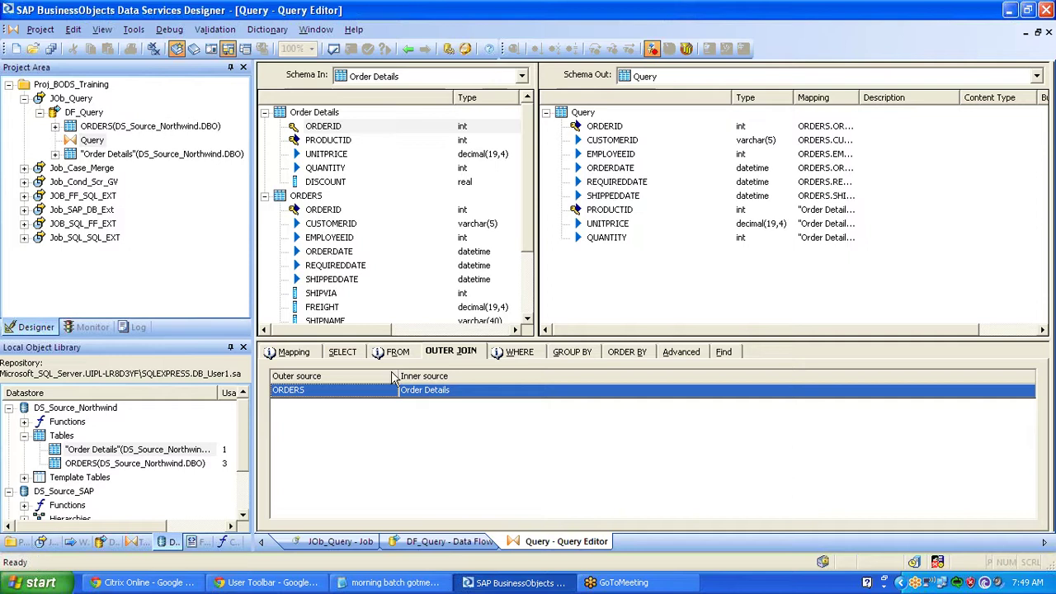
# Launch mspaint and draw two overlapping ellipses side by side as a join diagram.
pyautogui.click(38, 582)
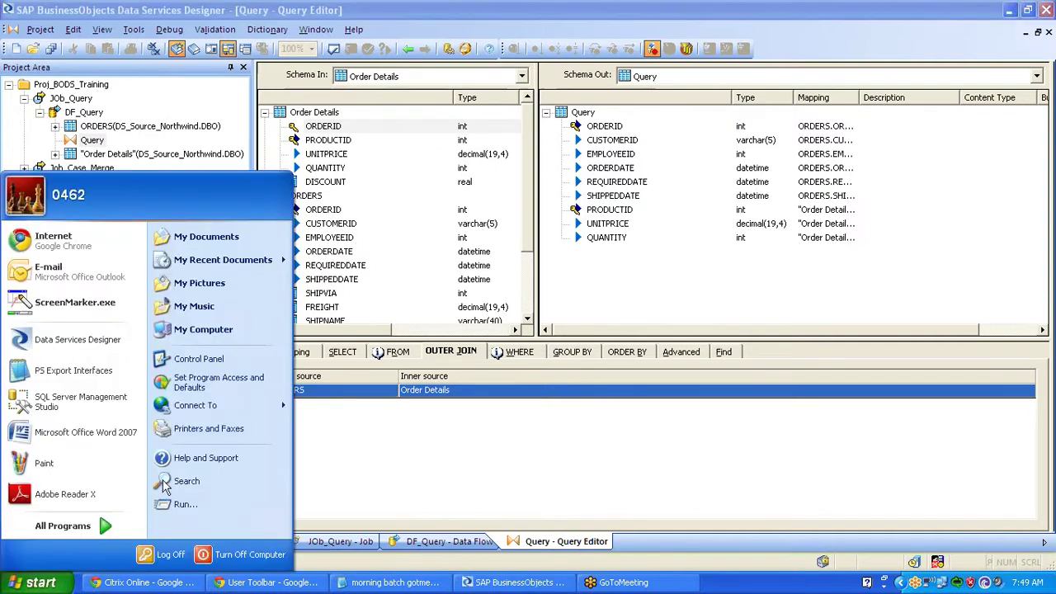
pyautogui.click(217, 510)
pyautogui.write('mspain')
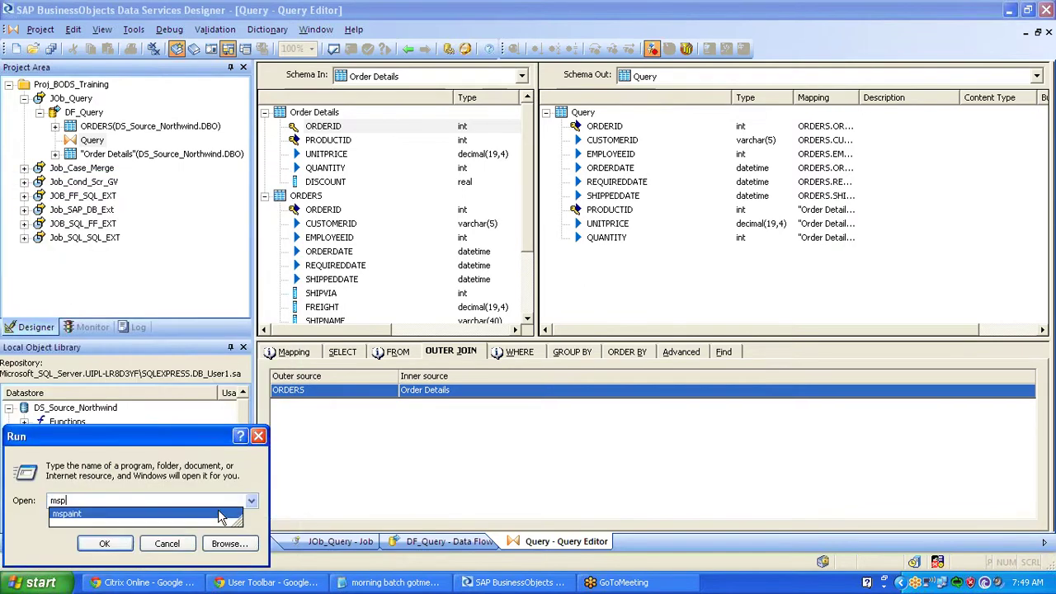
pyautogui.click(218, 513)
pyautogui.press('Return')
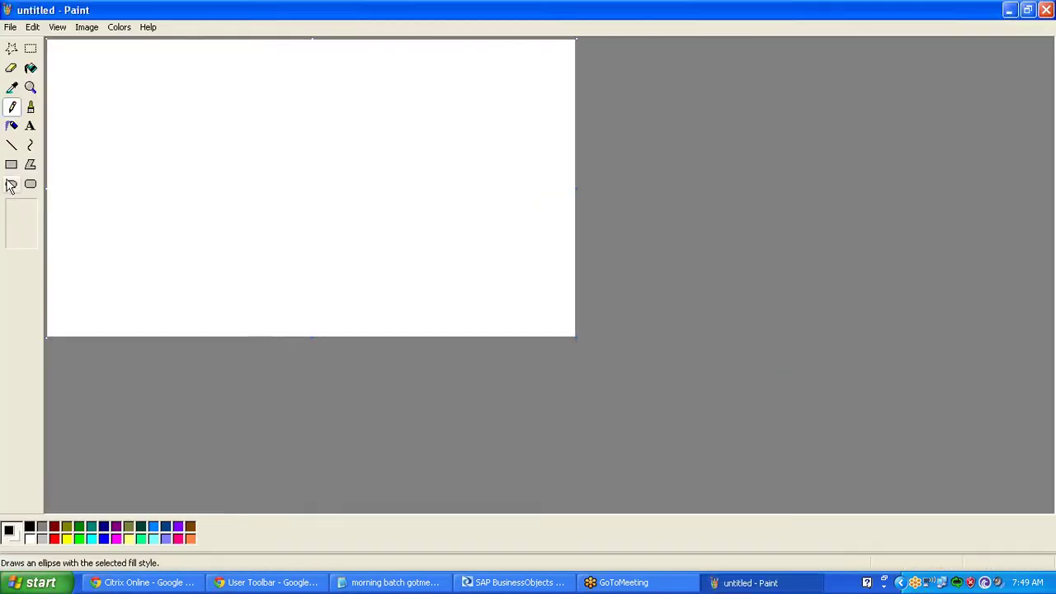
pyautogui.click(12, 184)
pyautogui.moveTo(116, 125); pyautogui.dragTo(312, 264)
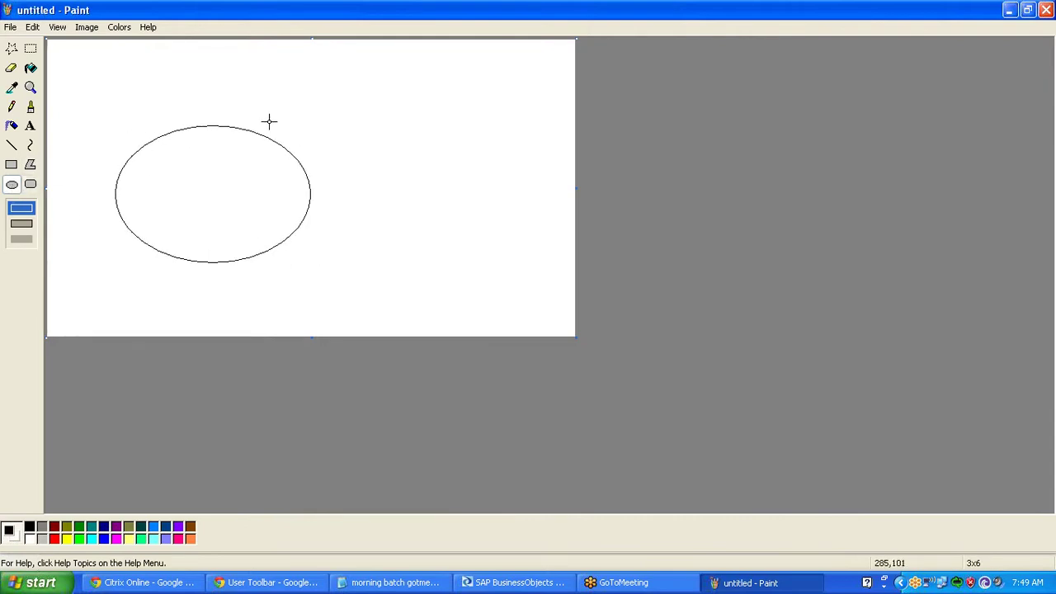
pyautogui.moveTo(267, 117); pyautogui.dragTo(467, 274)
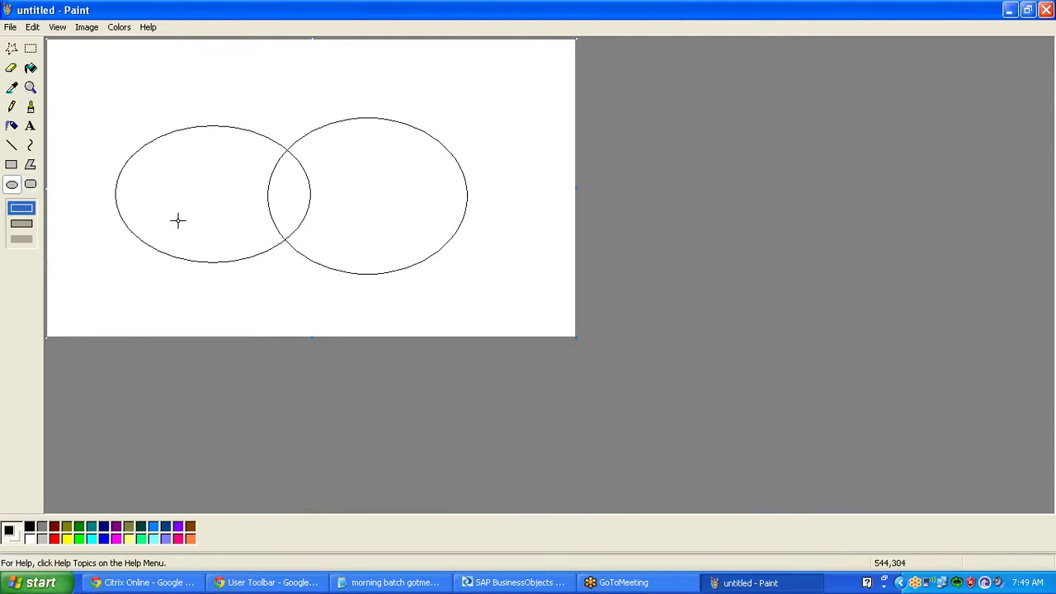
# Shade the first ellipse and its overlap with the Airbrush, and close Paint without saving the drawing.
pyautogui.click(12, 126)
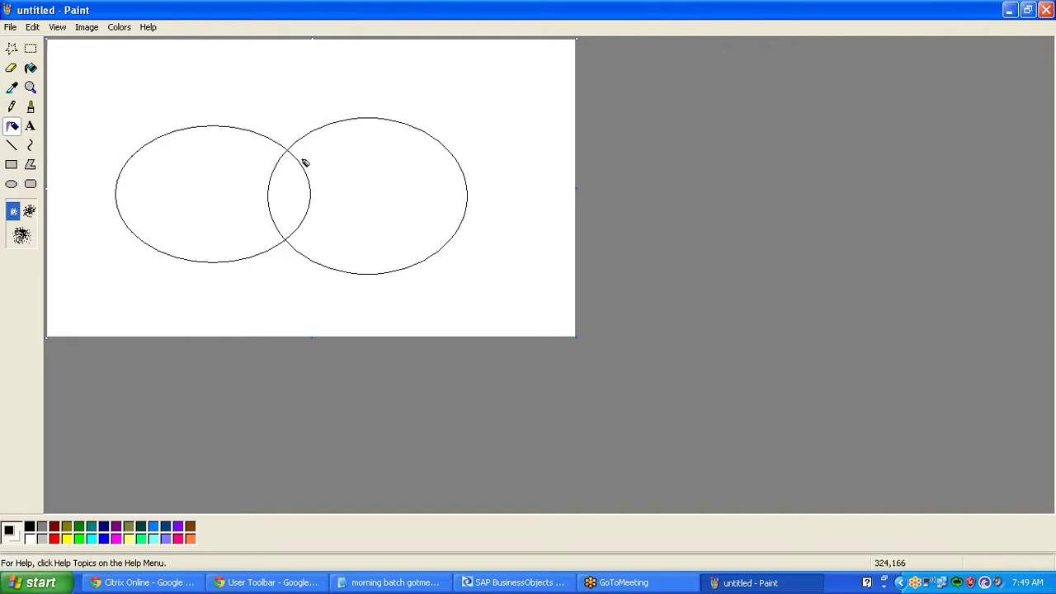
pyautogui.moveTo(303, 168); pyautogui.dragTo(156, 200)
pyautogui.moveTo(311, 186); pyautogui.dragTo(142, 224)
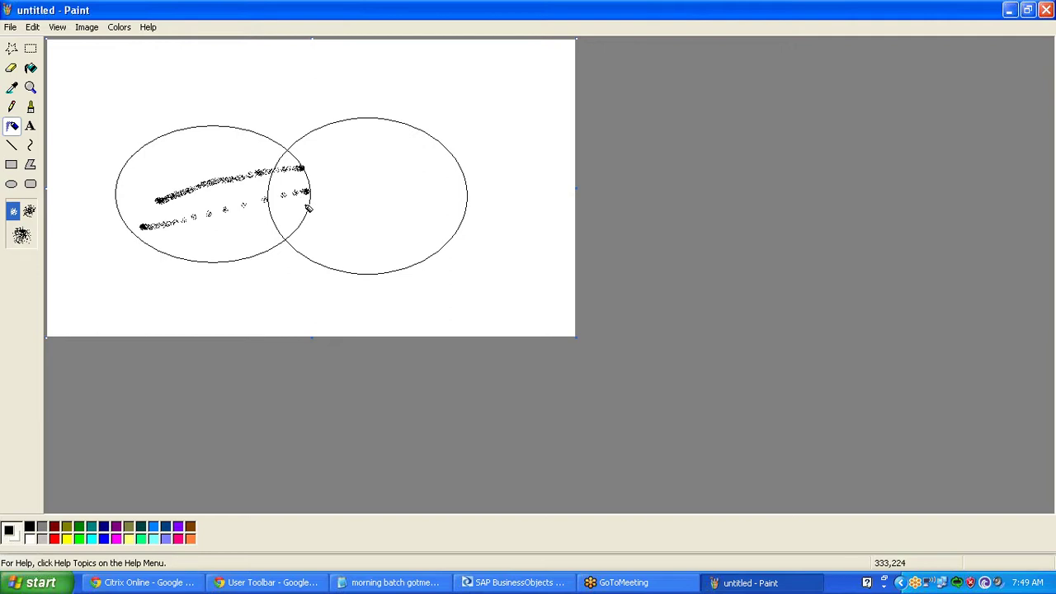
pyautogui.moveTo(305, 213); pyautogui.dragTo(138, 244)
pyautogui.moveTo(275, 146); pyautogui.dragTo(137, 160)
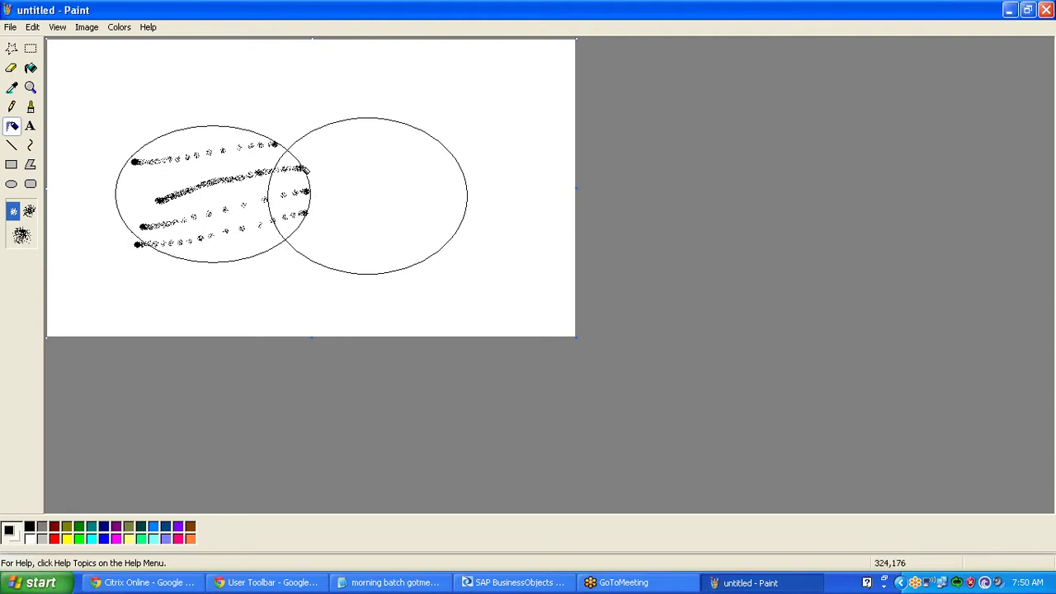
pyautogui.moveTo(289, 169); pyautogui.dragTo(289, 216)
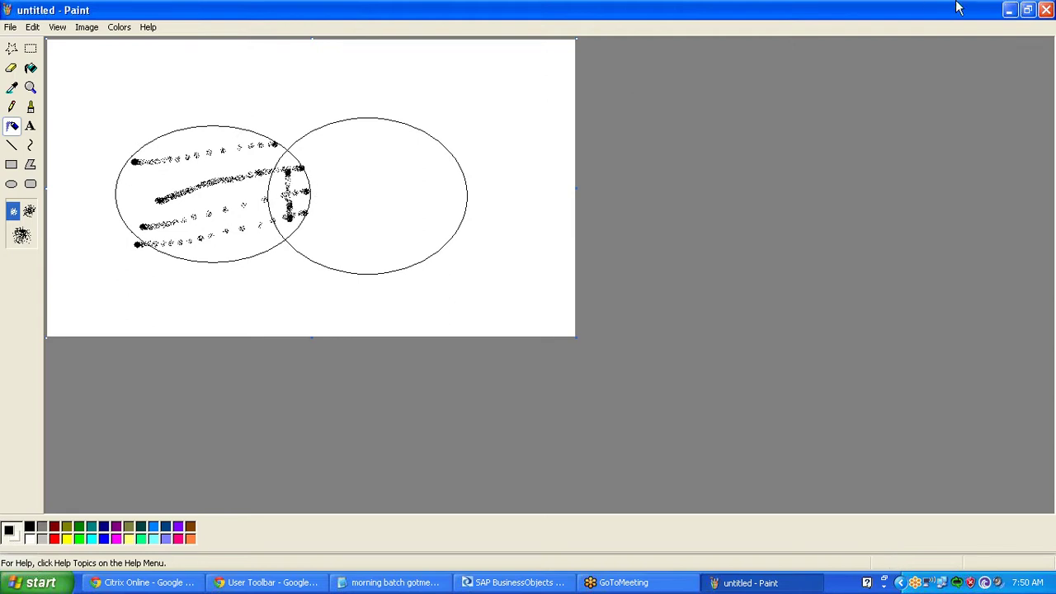
pyautogui.click(1048, 10)
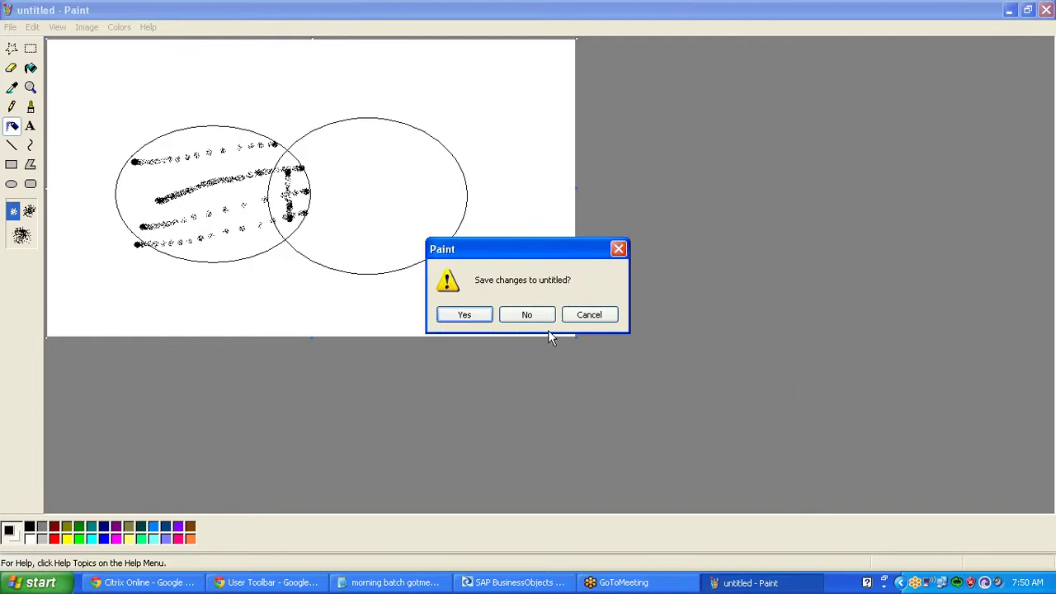
pyautogui.click(520, 316)
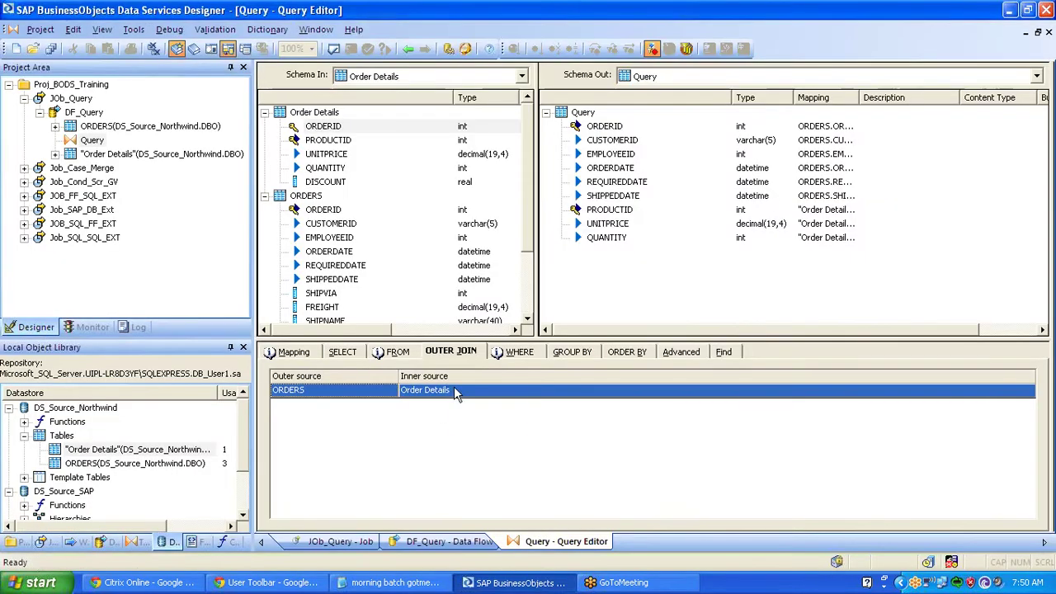
# Delete the ORDERS and Order Details row from the Query's outer join list, leaving no blank row.
pyautogui.rightClick(456, 395)
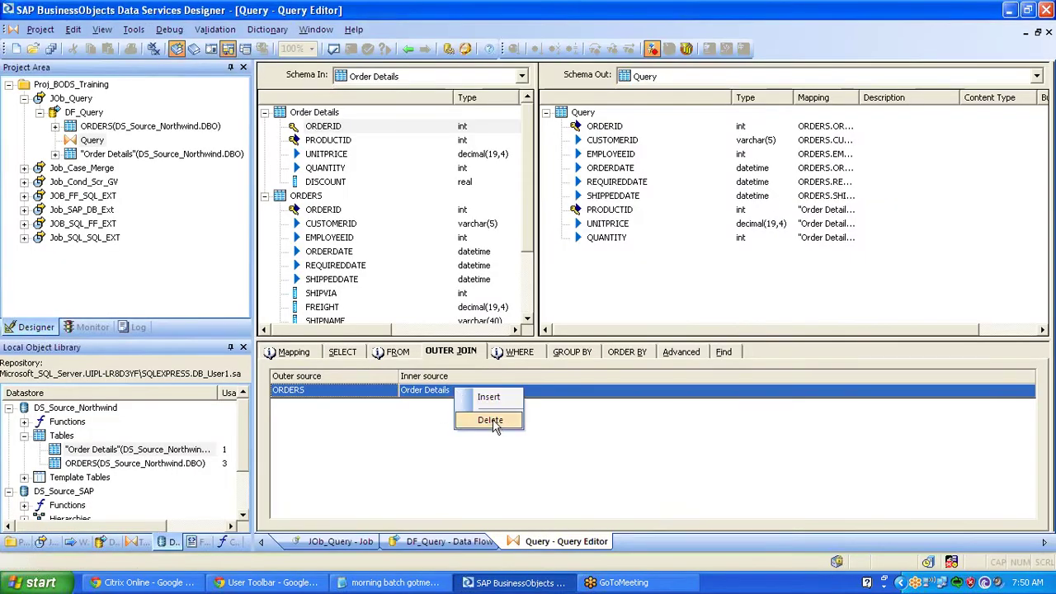
pyautogui.click(495, 424)
pyautogui.rightClick(481, 400)
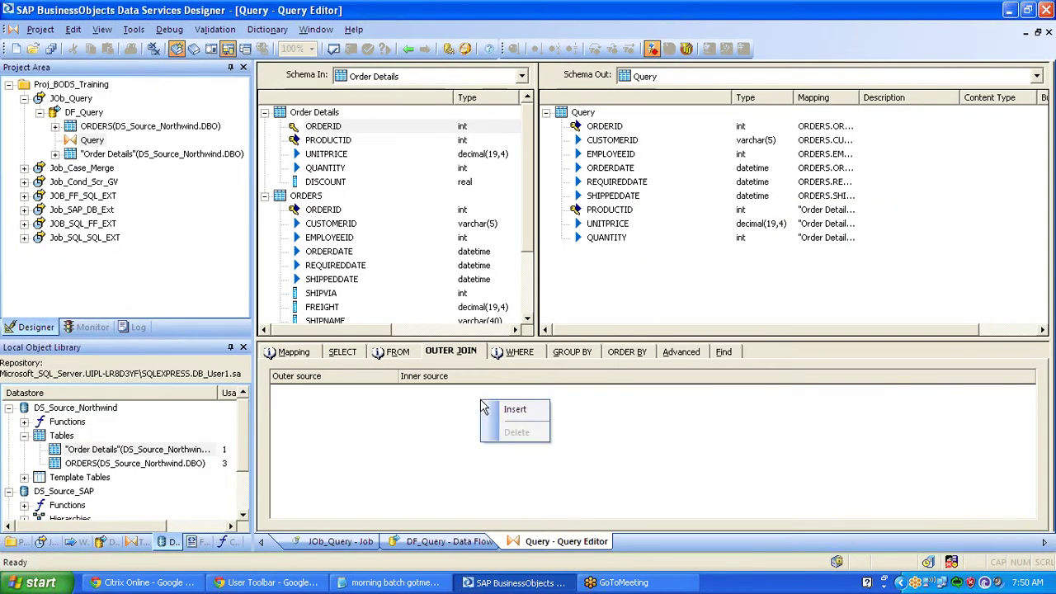
pyautogui.click(518, 410)
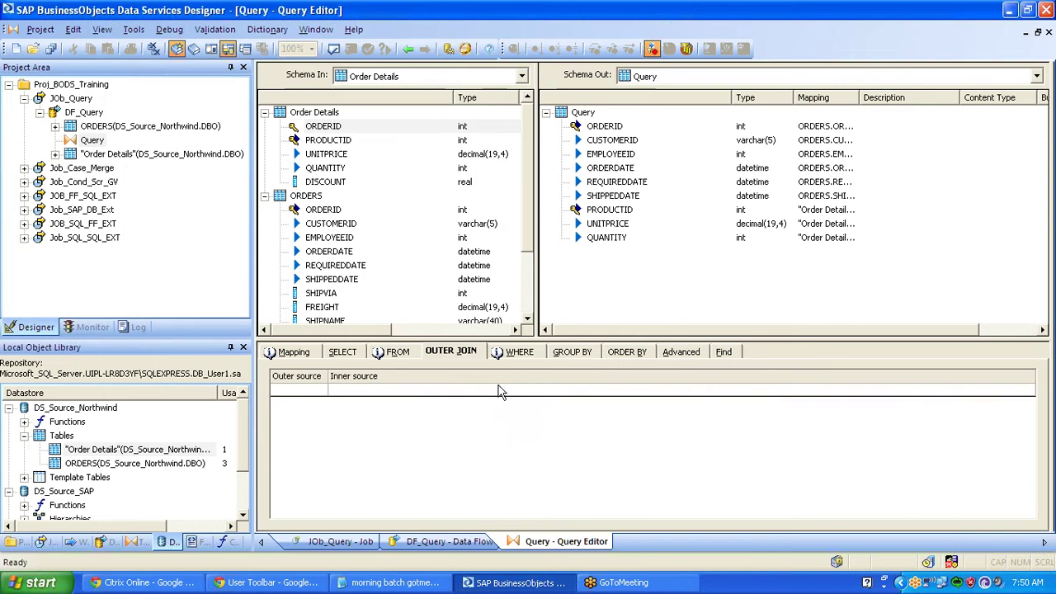
pyautogui.rightClick(501, 390)
pyautogui.click(536, 419)
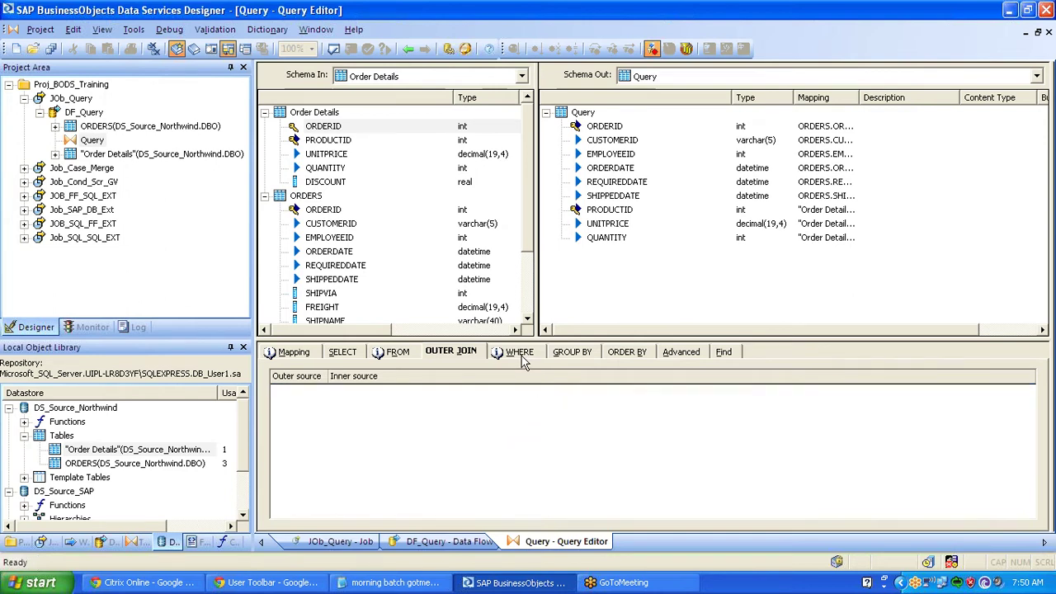
# Try adding an "and" condition on "Order Details".PRODUCTID to the Query's WHERE clause, and remove it.
pyautogui.click(519, 351)
pyautogui.click(536, 398)
pyautogui.write('and')
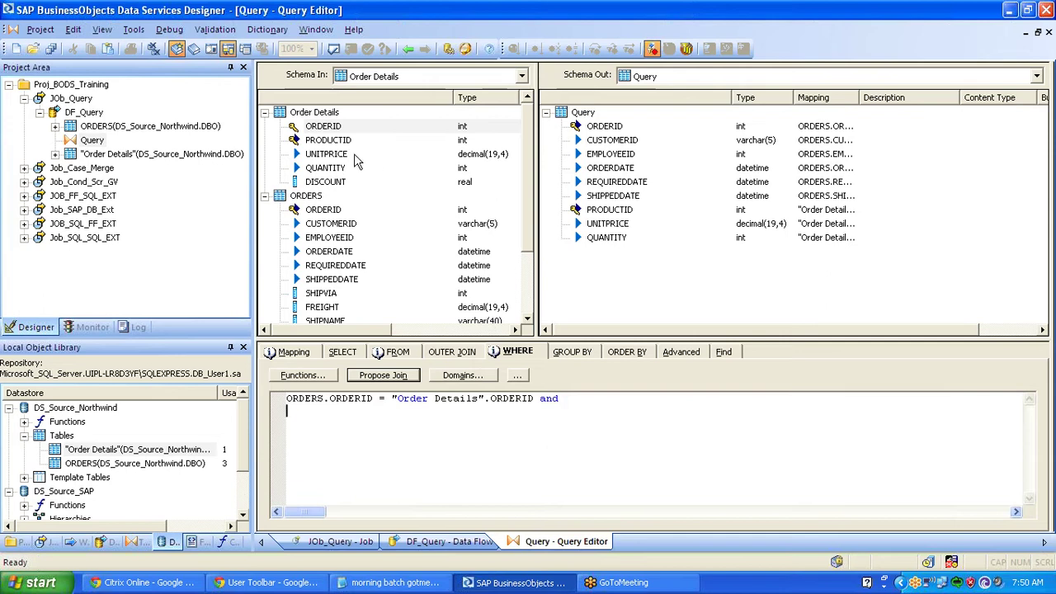
pyautogui.moveTo(338, 142); pyautogui.dragTo(429, 410)
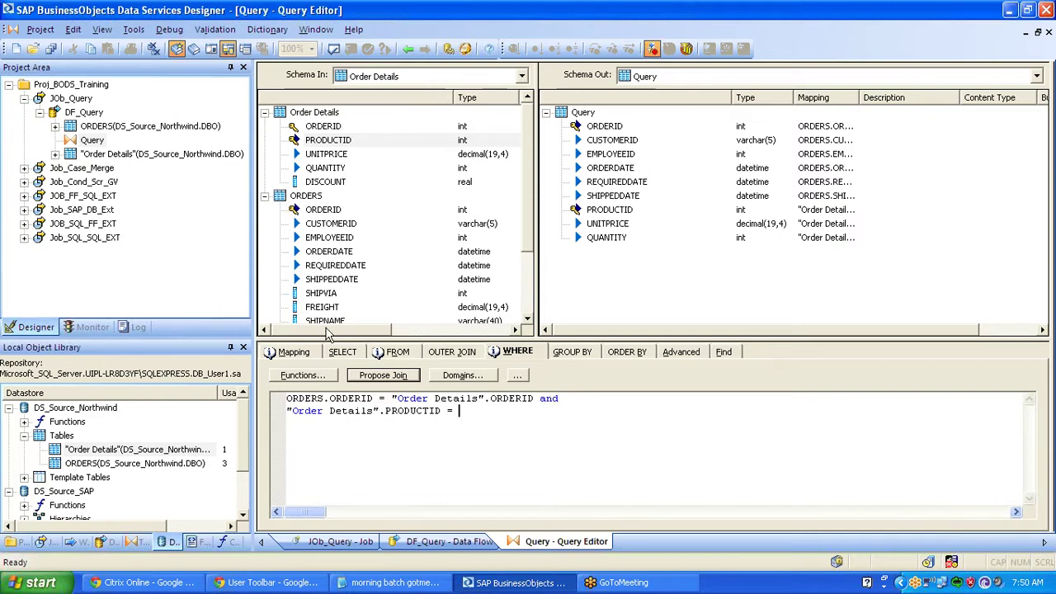
pyautogui.hotkey('shift', 'Home')
pyautogui.press('BackSpace')
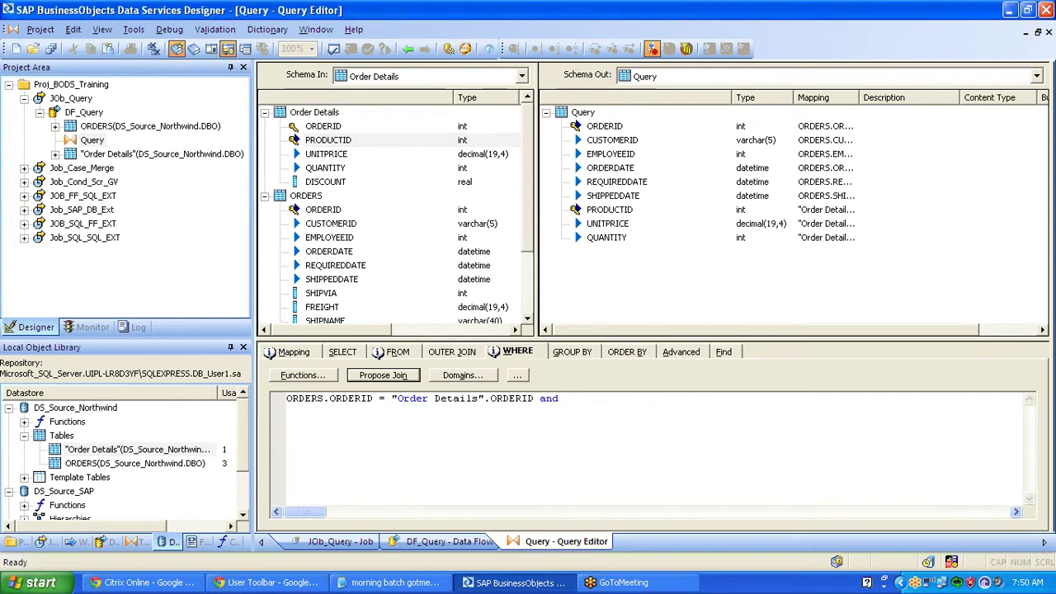
pyautogui.press('BackSpace')
pyautogui.press('BackSpace')
pyautogui.press('BackSpace')
pyautogui.press('BackSpace')
# Try appending an "or" operator to the ORDERID join condition, and remove it.
pyautogui.write('or')
pyautogui.press('BackSpace')
pyautogui.press('BackSpace')
pyautogui.press('BackSpace')
# Comment out the ORDERID join condition in the WHERE clause with #, and uncomment it.
pyautogui.press('Home')
pyautogui.write('#')
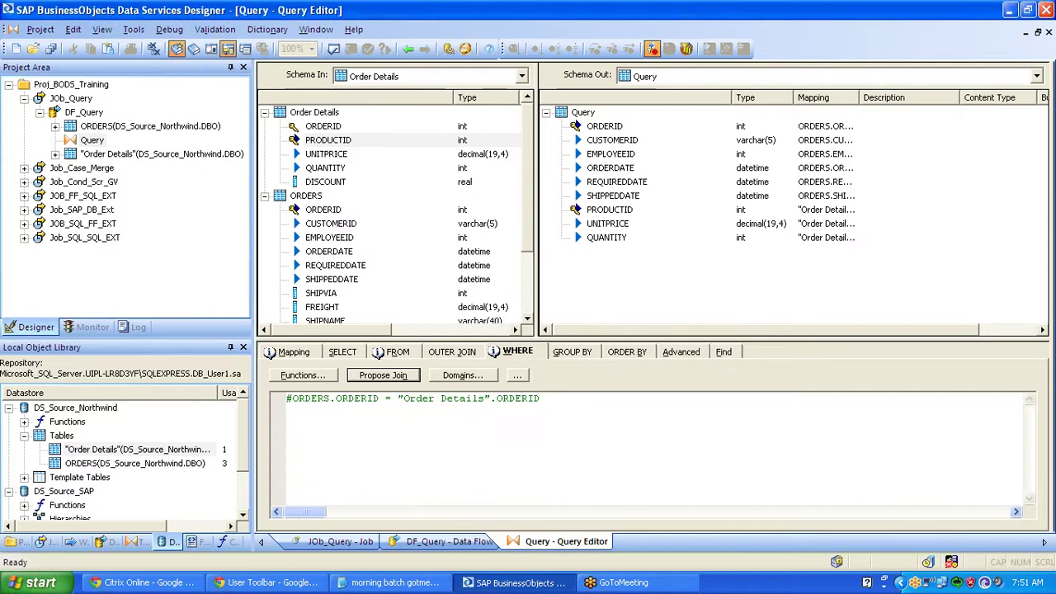
pyautogui.press('Return')
pyautogui.scroll(-1, 529, 223)
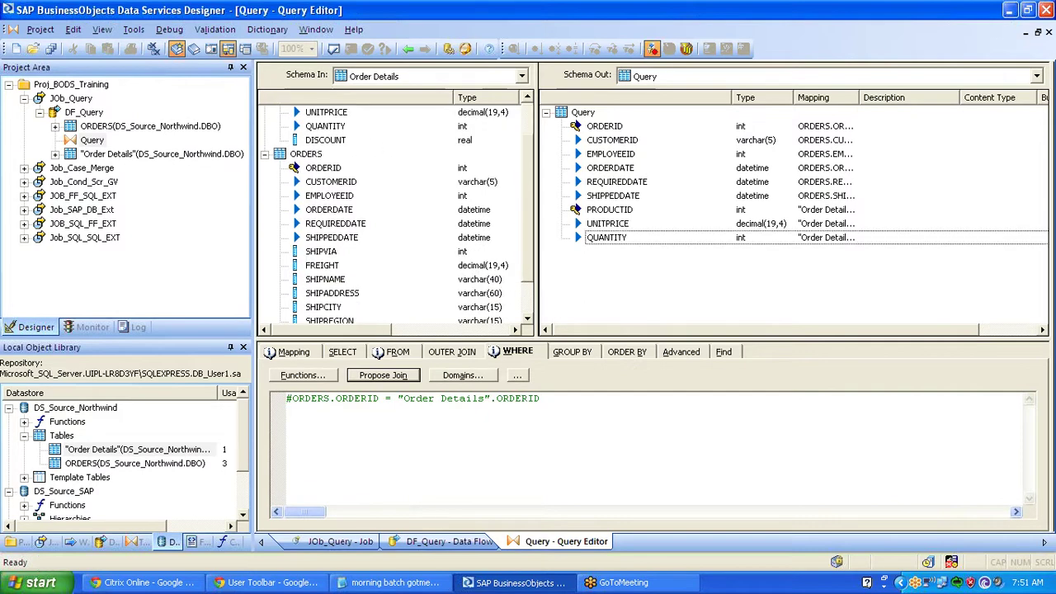
pyautogui.click(291, 398)
pyautogui.press('BackSpace')
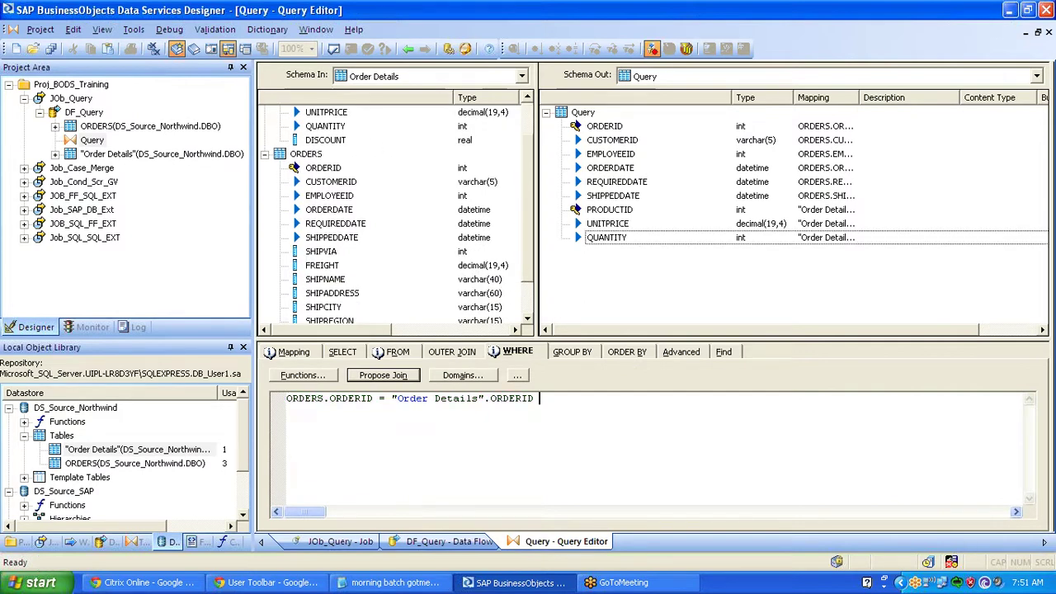
# Append "and ORDERS.SHIPVIA != 1" to the ORDERID join condition in the WHERE clause.
pyautogui.write('and')
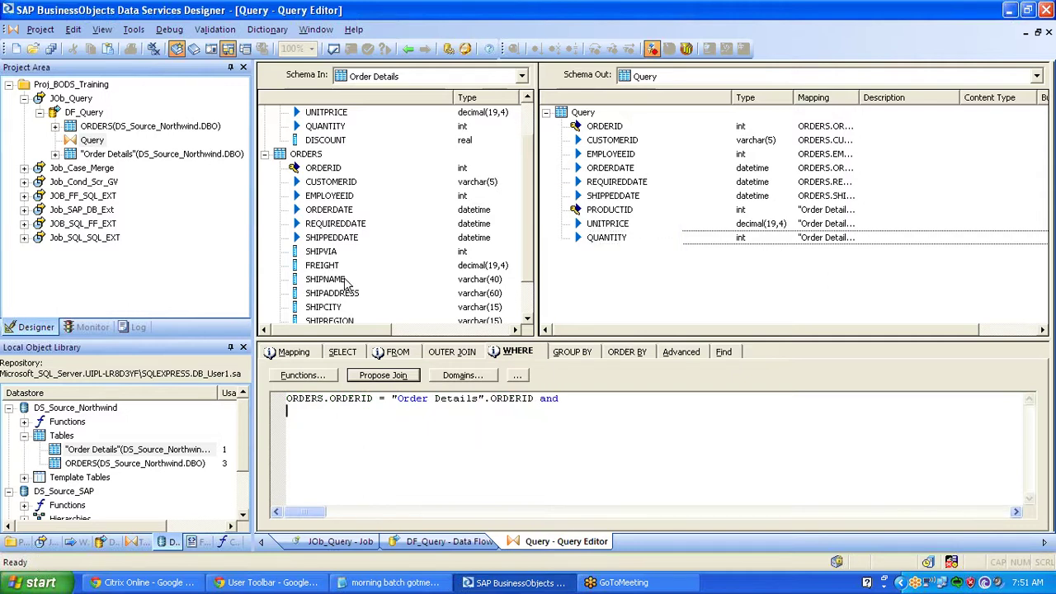
pyautogui.moveTo(329, 257); pyautogui.dragTo(342, 417)
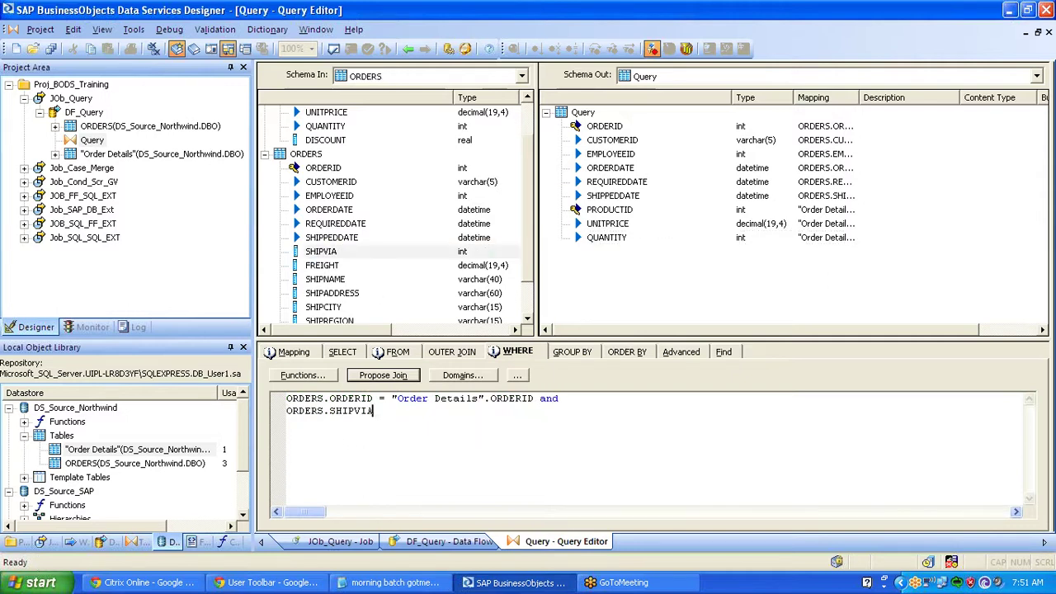
pyautogui.write('is not')
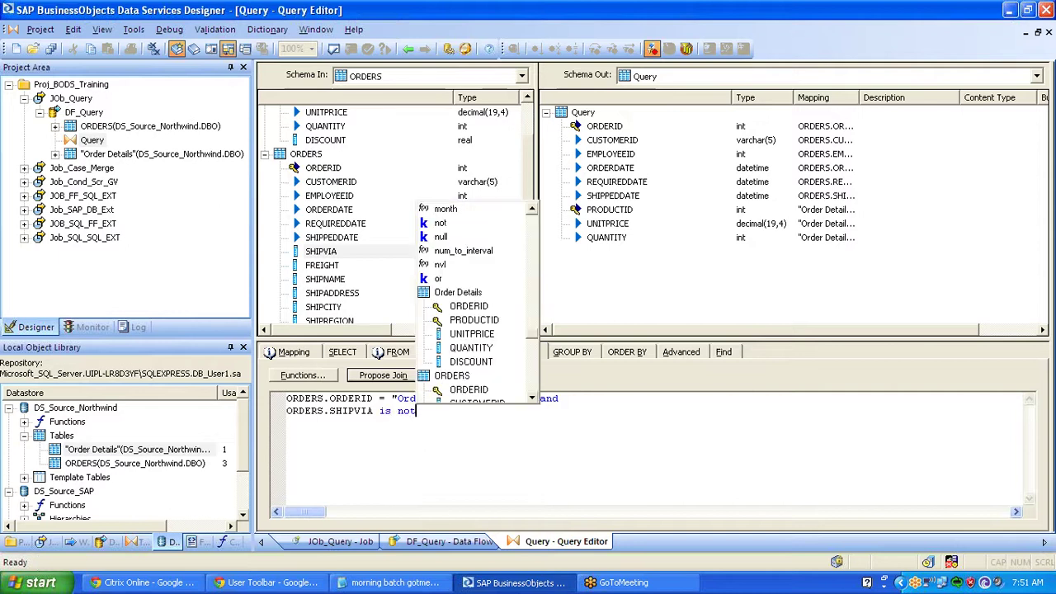
pyautogui.press('BackSpace')
pyautogui.press('BackSpace')
pyautogui.press('BackSpace')
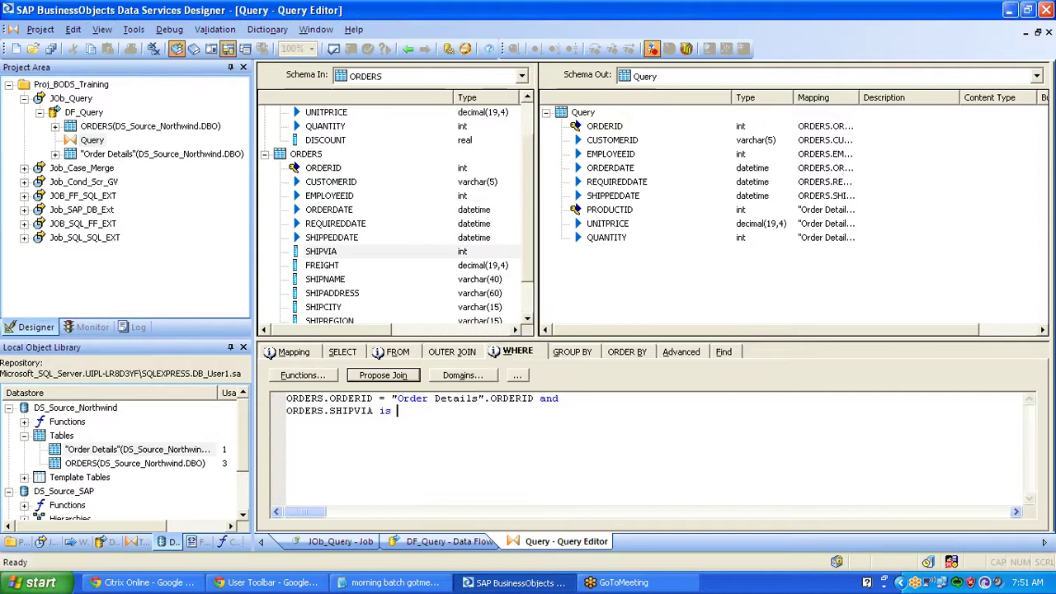
pyautogui.press('BackSpace')
pyautogui.press('BackSpace')
pyautogui.press('BackSpace')
pyautogui.write('!=')
pyautogui.click(615, 224)
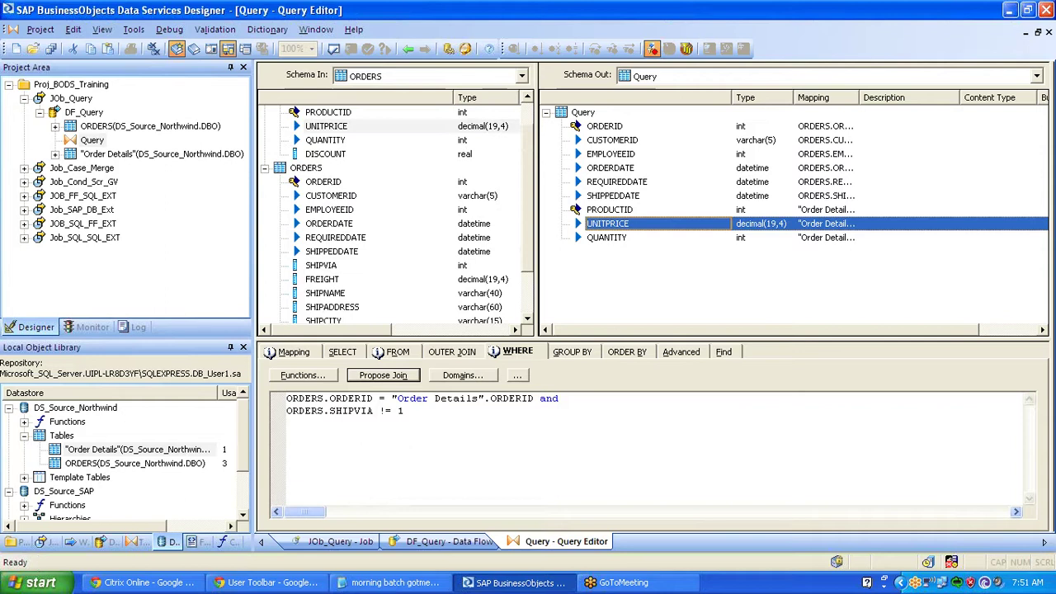
pyautogui.moveTo(404, 411); pyautogui.dragTo(277, 418)
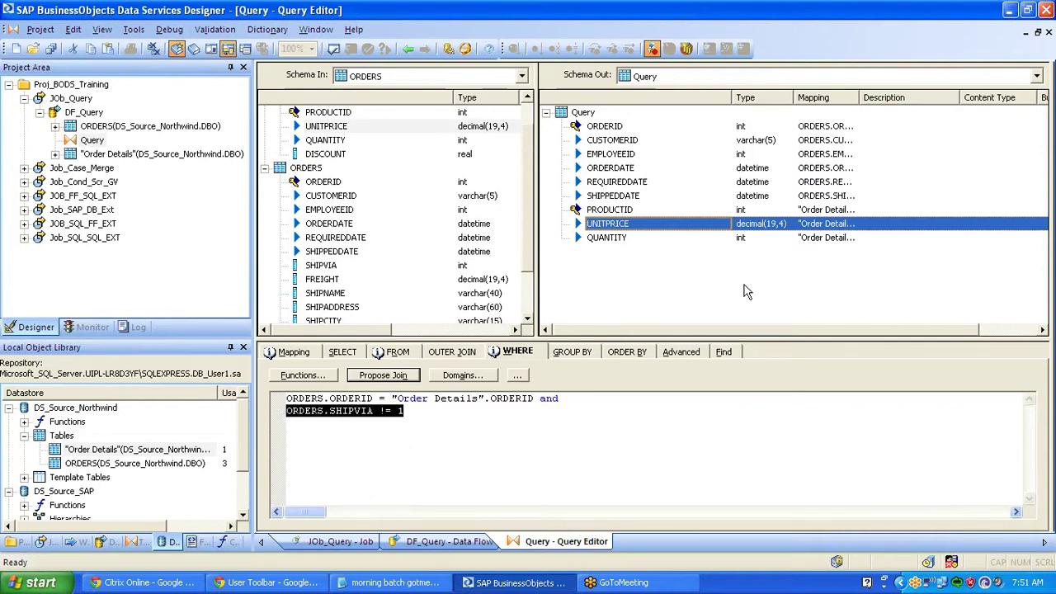
# Change the ORDERS.SHIPVIA condition to <> '1' and validate the Query, closing the validation output.
pyautogui.click(397, 411)
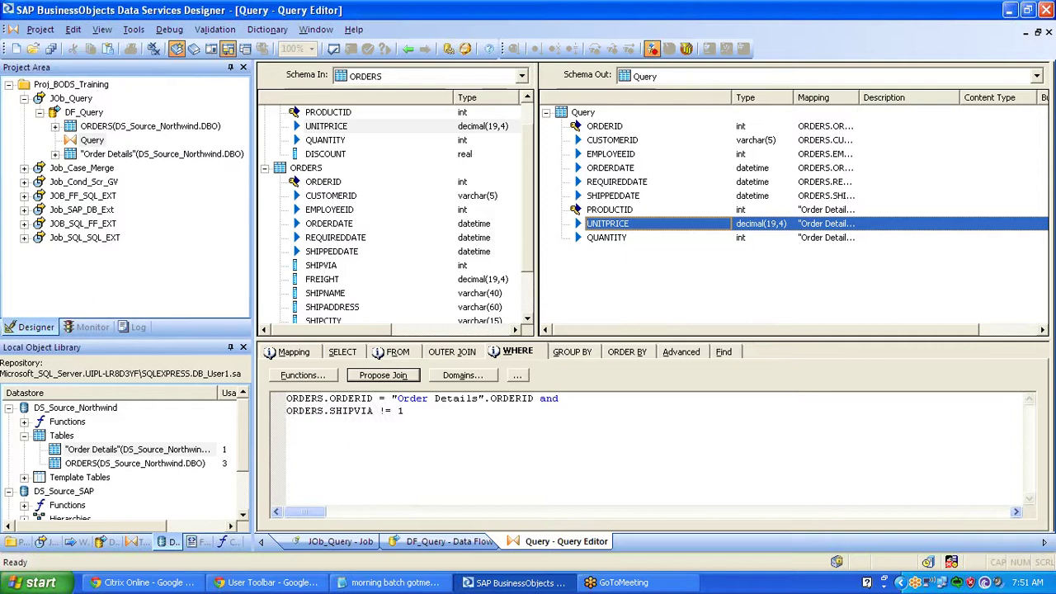
pyautogui.press('BackSpace')
pyautogui.press('BackSpace')
pyautogui.press('BackSpace')
pyautogui.write("<> '1'")
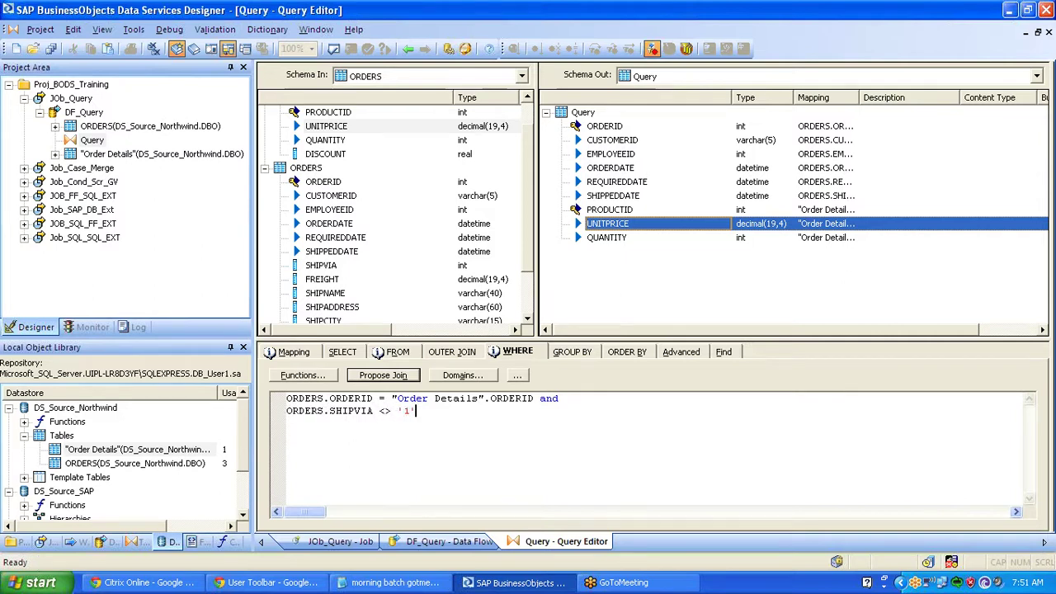
pyautogui.click(338, 49)
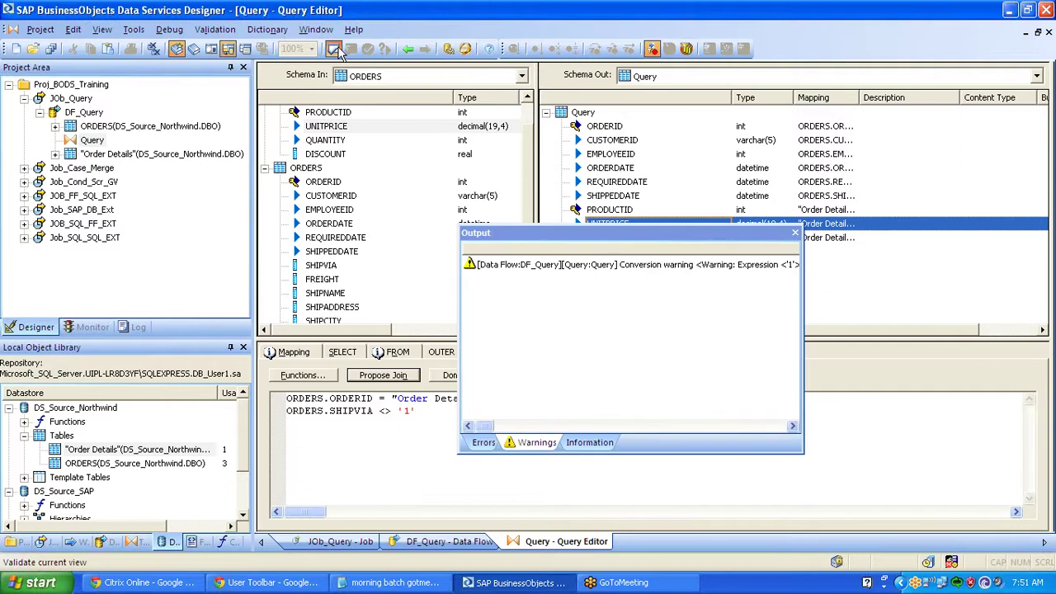
pyautogui.click(795, 233)
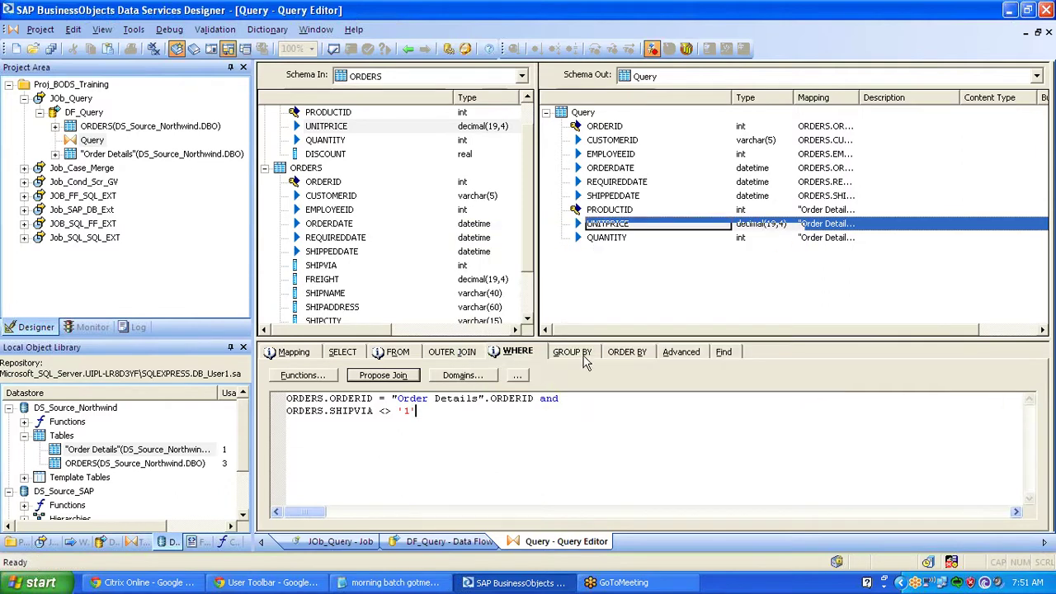
# Add a further "and" condition, "Order Details".PRODUCTID <> '1234', on a new line of the WHERE clause.
pyautogui.moveTo(447, 399); pyautogui.dragTo(565, 398)
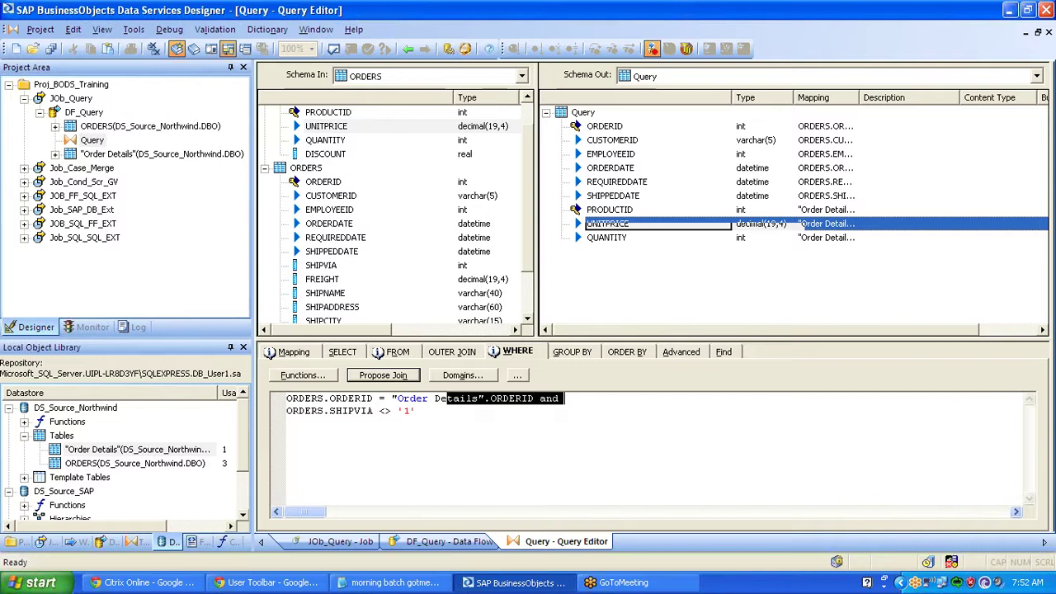
pyautogui.moveTo(416, 410); pyautogui.dragTo(272, 422)
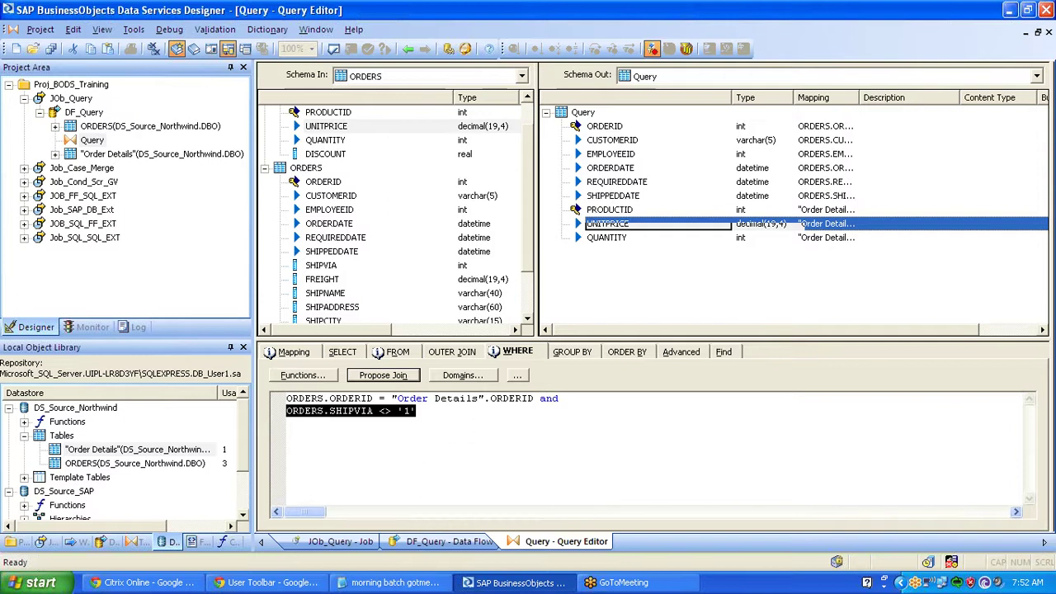
pyautogui.click(287, 424)
pyautogui.press('BackSpace')
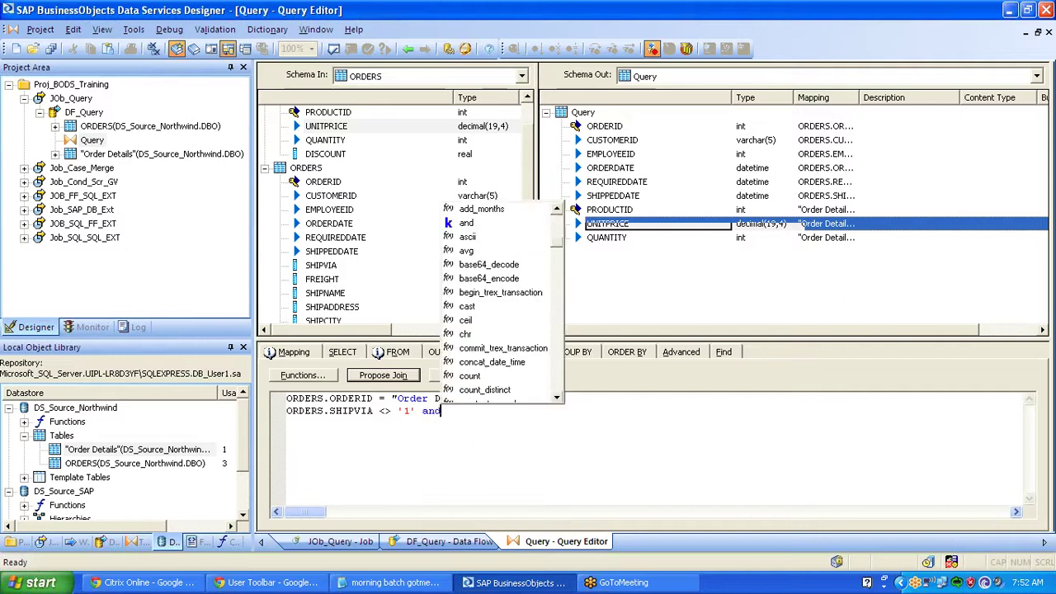
pyautogui.write('nd')
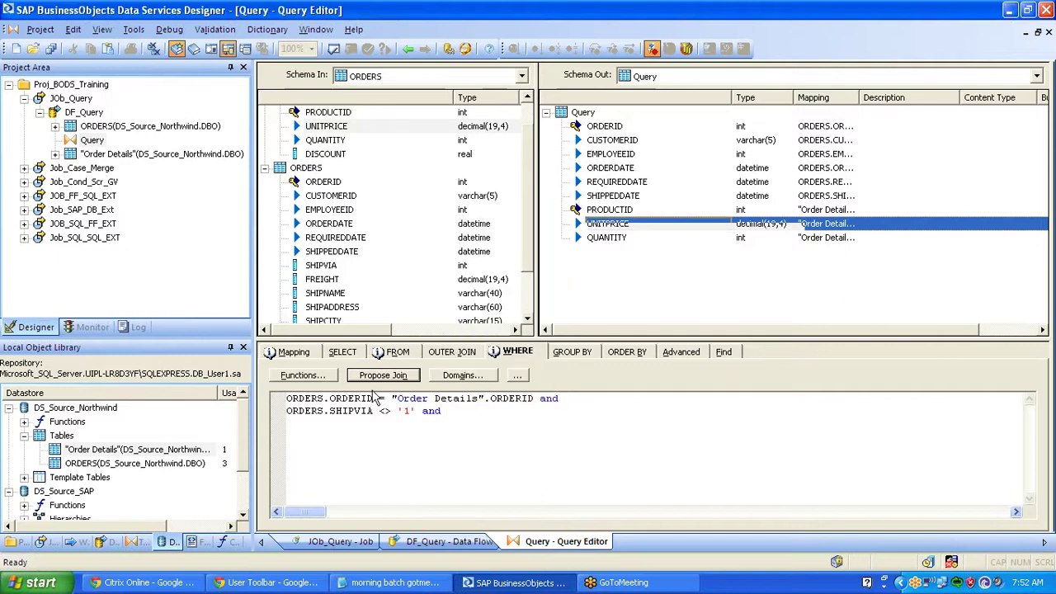
pyautogui.click(334, 112)
pyautogui.click(321, 428)
pyautogui.moveTo(321, 428); pyautogui.dragTo(320, 428)
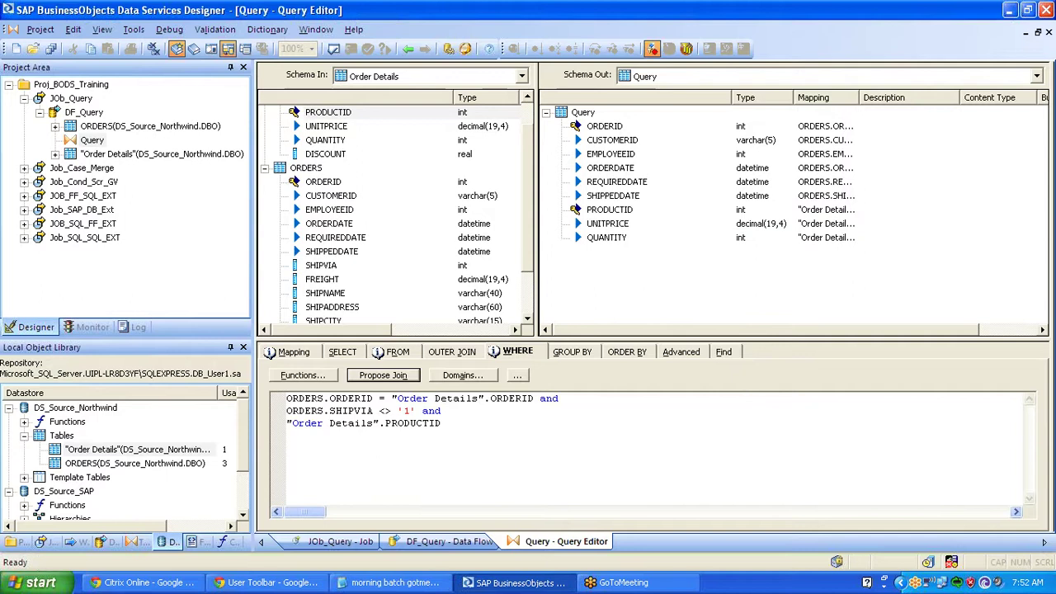
pyautogui.write("<> '1234'")
# Delete the SHIPVIA and PRODUCTID conditions and the trailing "and", leaving only the ORDERID join in the WHERE clause.
pyautogui.moveTo(286, 411); pyautogui.dragTo(504, 424)
pyautogui.press('Delete')
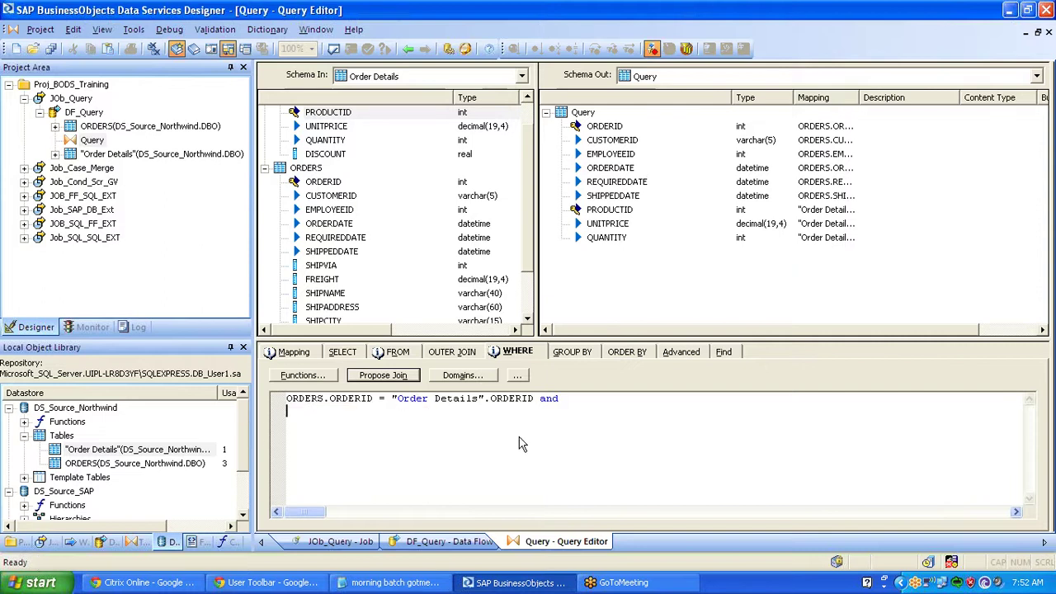
pyautogui.press('Up')
pyautogui.press('End')
pyautogui.press('BackSpace')
pyautogui.press('BackSpace')
pyautogui.press('BackSpace')
pyautogui.press('BackSpace')
# Review the mappings of the output columns UNITPRICE and ORDERID, including ORDERID's commented-out expressions, and return to the WHERE clause.
pyautogui.click(304, 353)
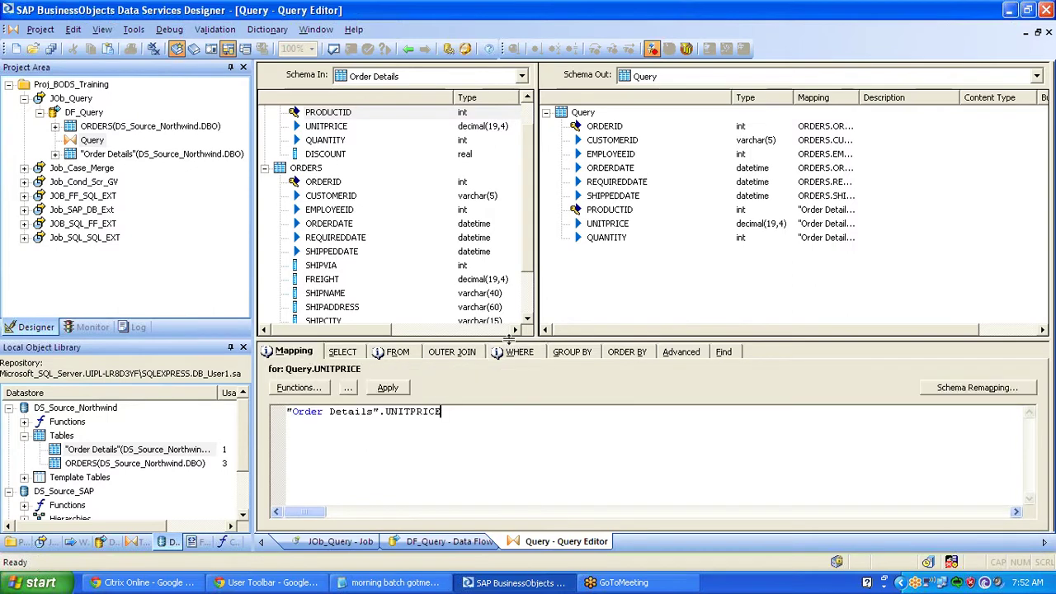
pyautogui.moveTo(505, 338); pyautogui.dragTo(501, 315)
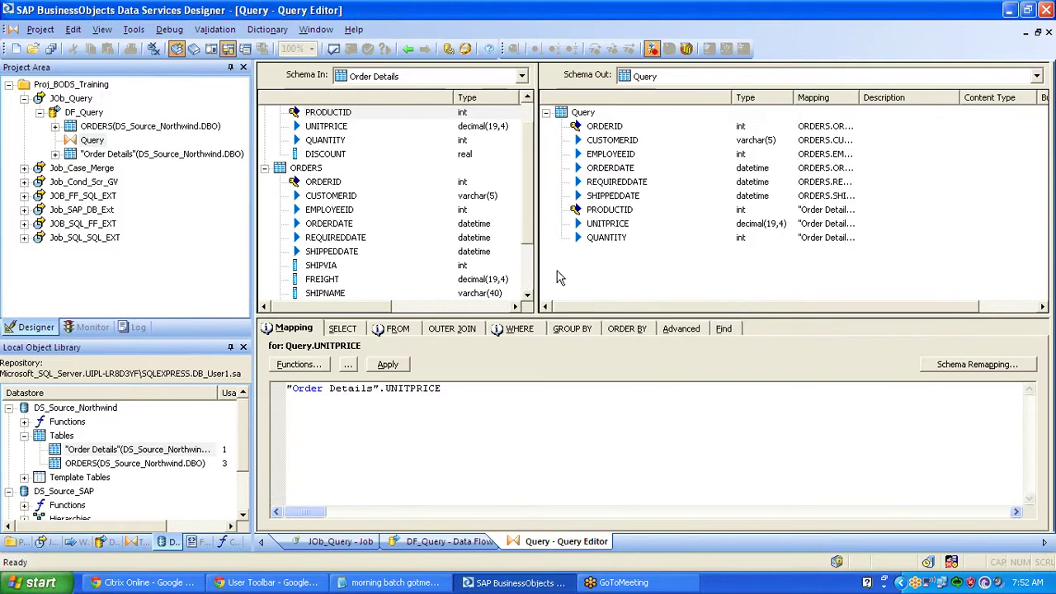
pyautogui.click(598, 130)
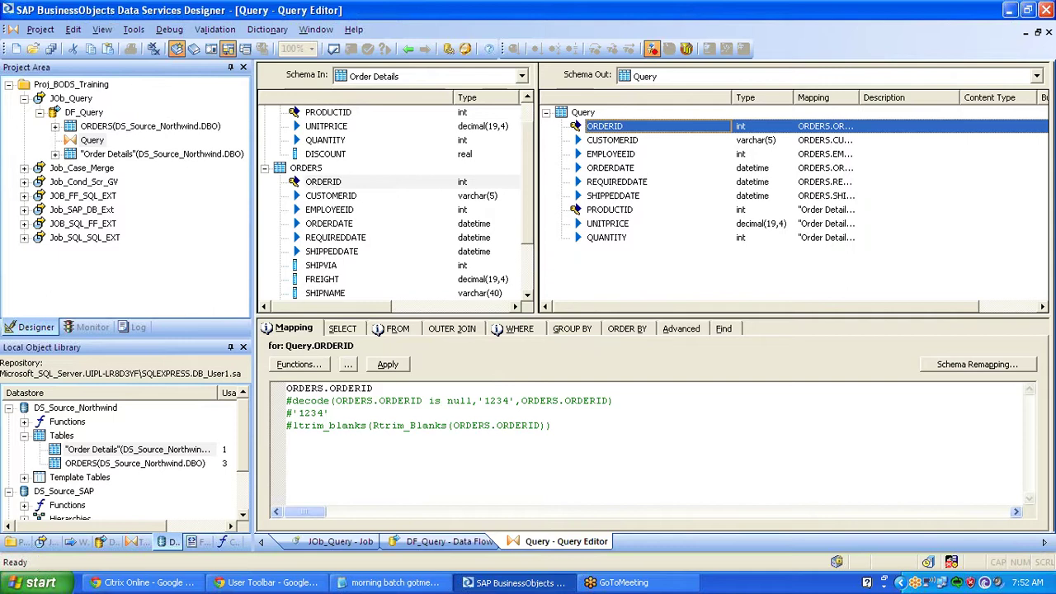
pyautogui.moveTo(298, 389); pyautogui.dragTo(372, 403)
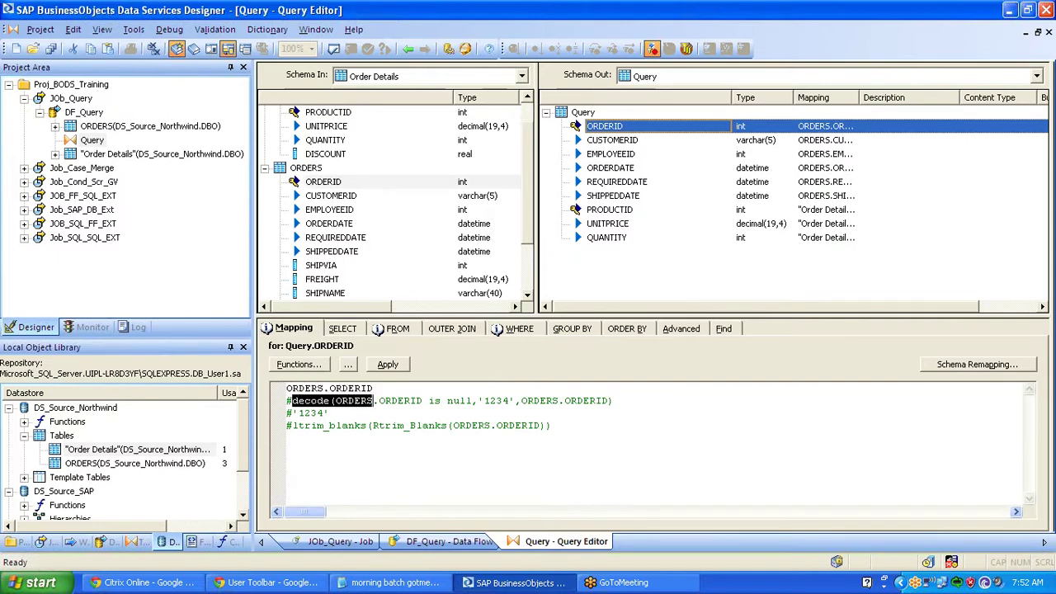
pyautogui.moveTo(329, 413); pyautogui.dragTo(471, 416)
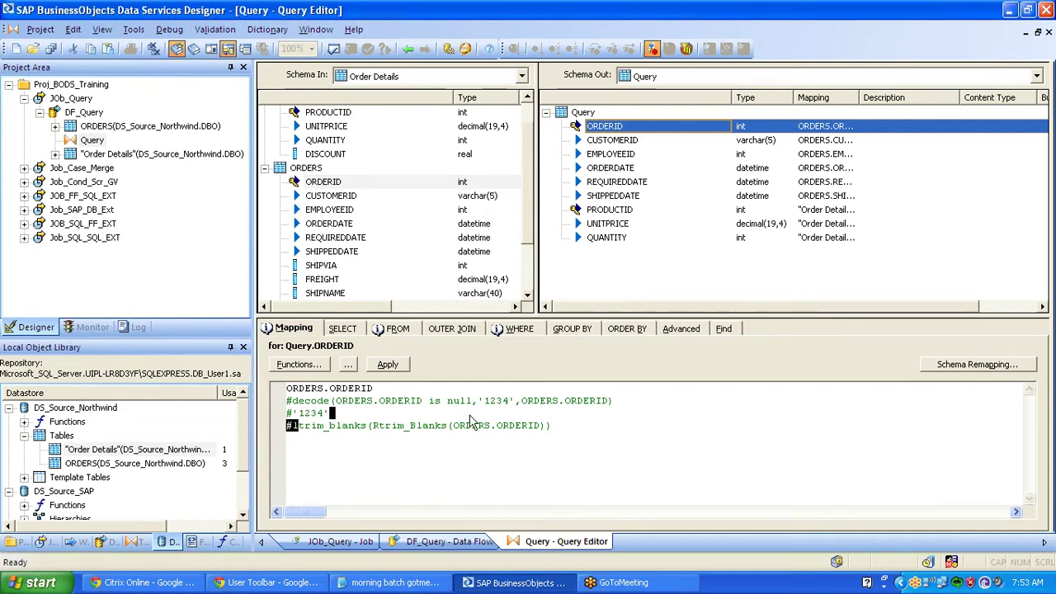
pyautogui.click(520, 329)
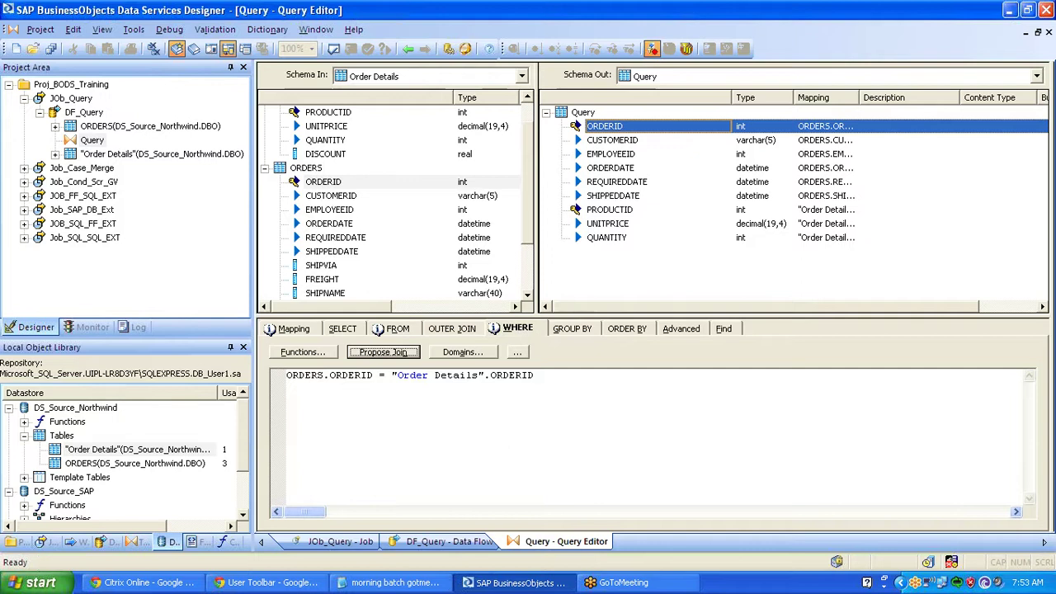
# Group the Query's output by the EMPLOYEEID column of ORDERS.
pyautogui.click(584, 328)
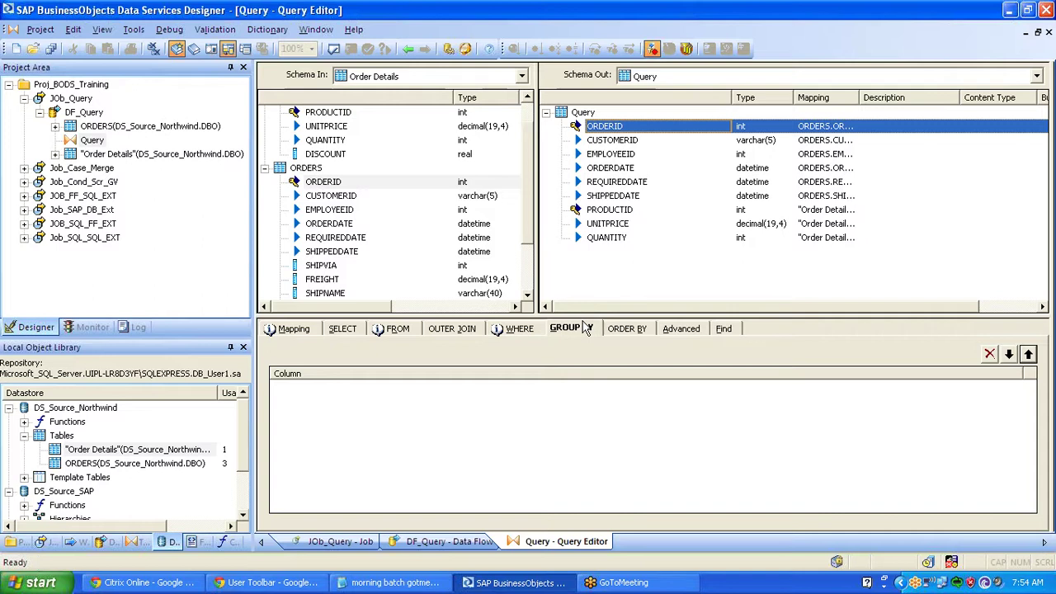
pyautogui.click(341, 127)
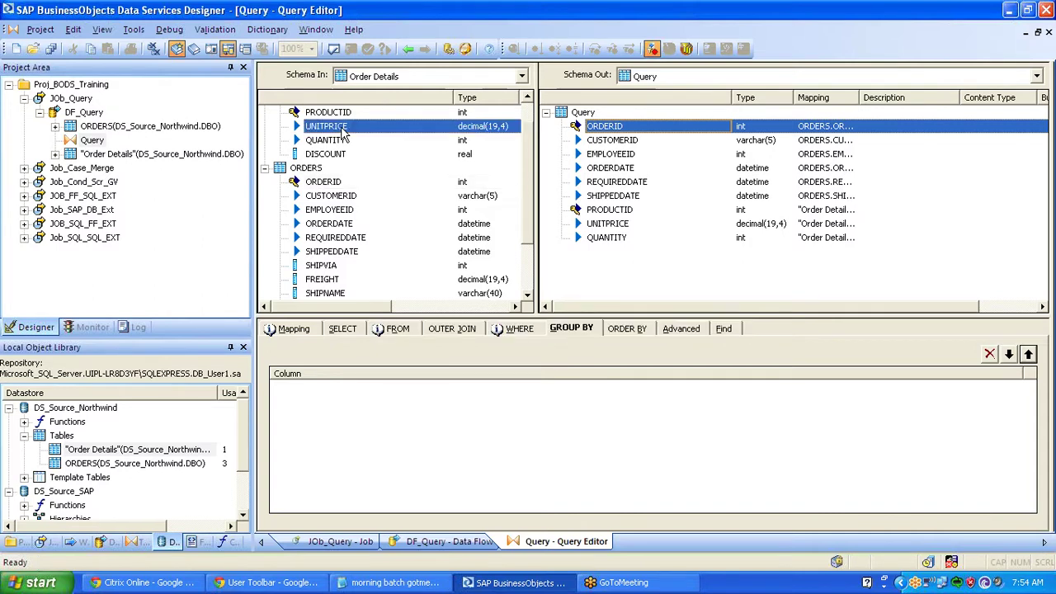
pyautogui.click(336, 116)
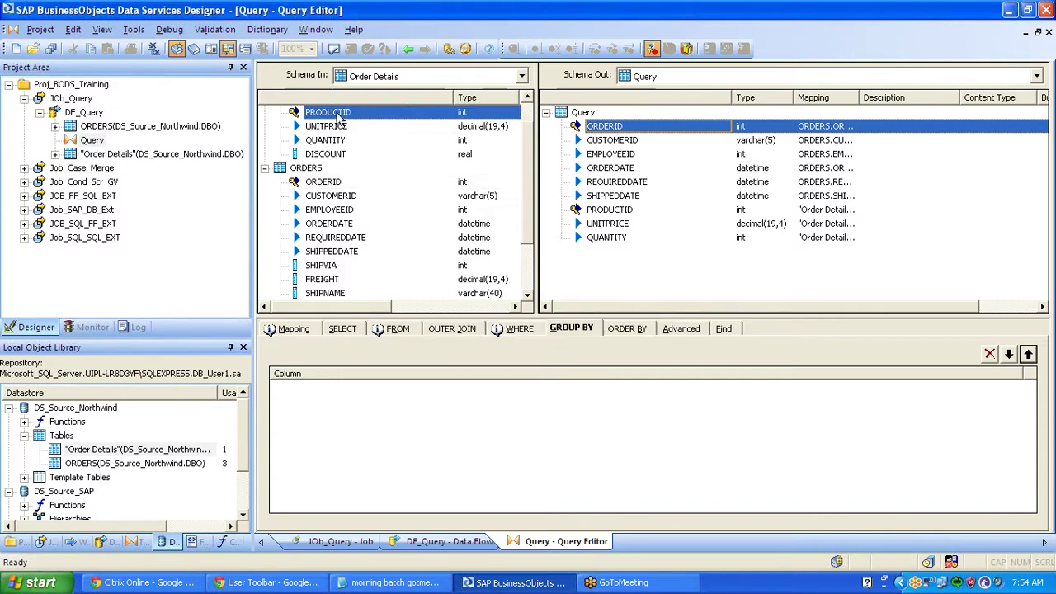
pyautogui.click(346, 213)
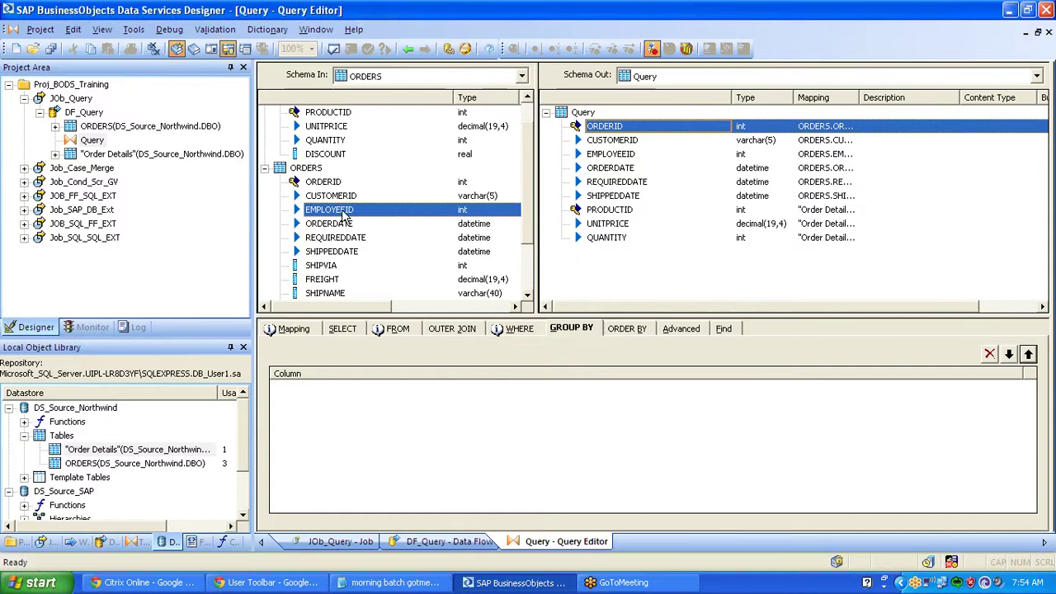
pyautogui.moveTo(346, 213); pyautogui.dragTo(391, 434)
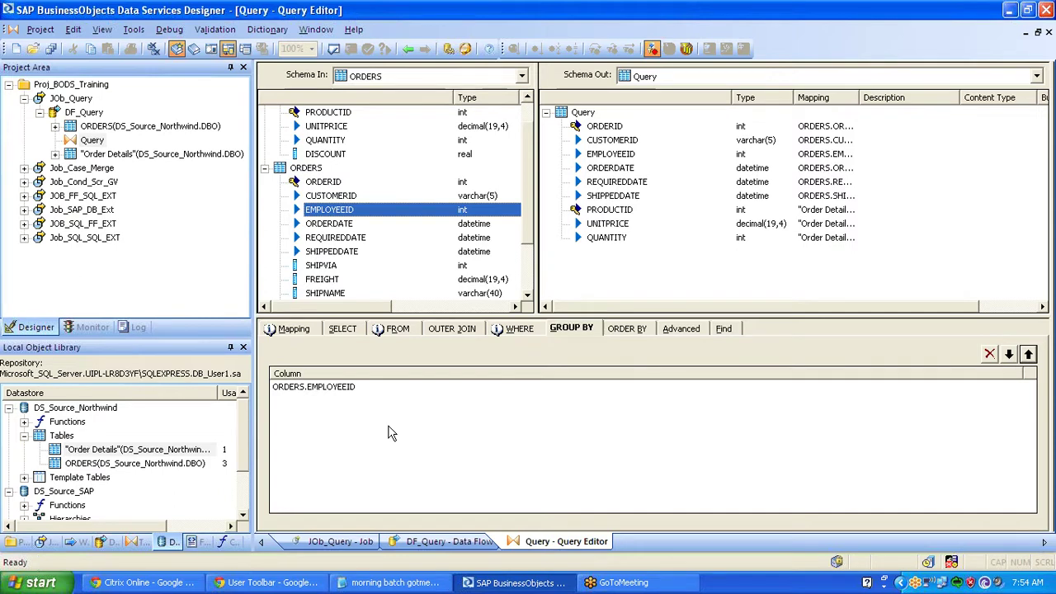
# Try adding the sum function to the mapping of the output column QUANTITY, and remove it.
pyautogui.click(612, 127)
pyautogui.keyDown('shift'); pyautogui.click(613, 238); pyautogui.keyUp('shift')
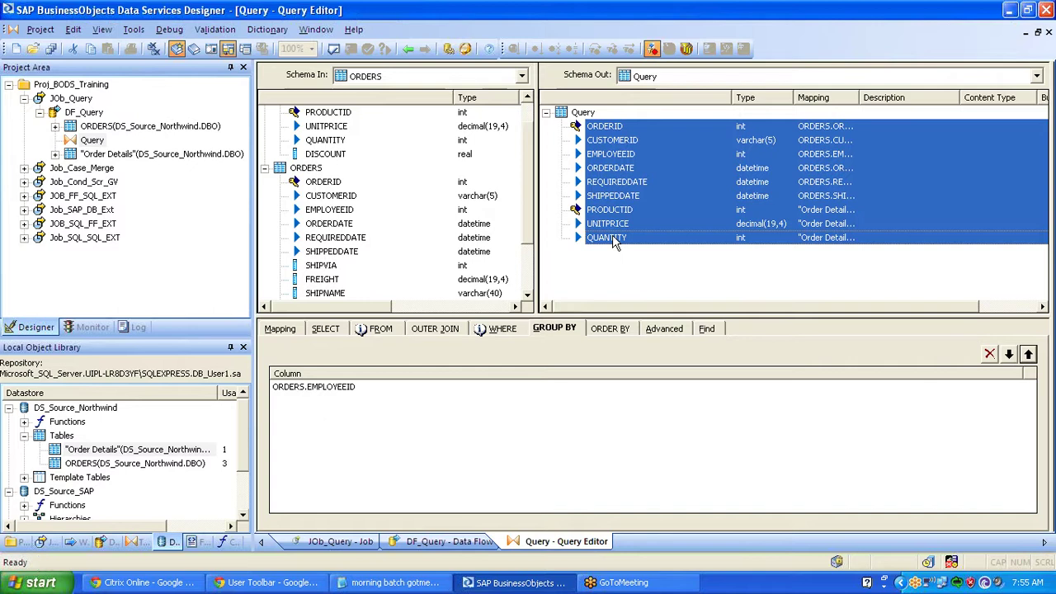
pyautogui.click(613, 240)
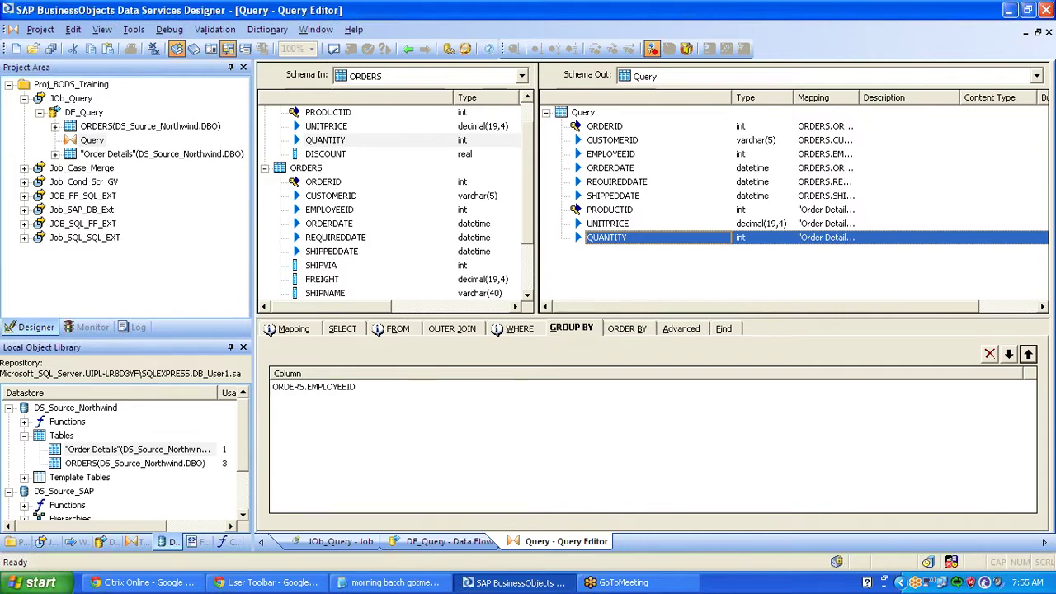
pyautogui.click(298, 329)
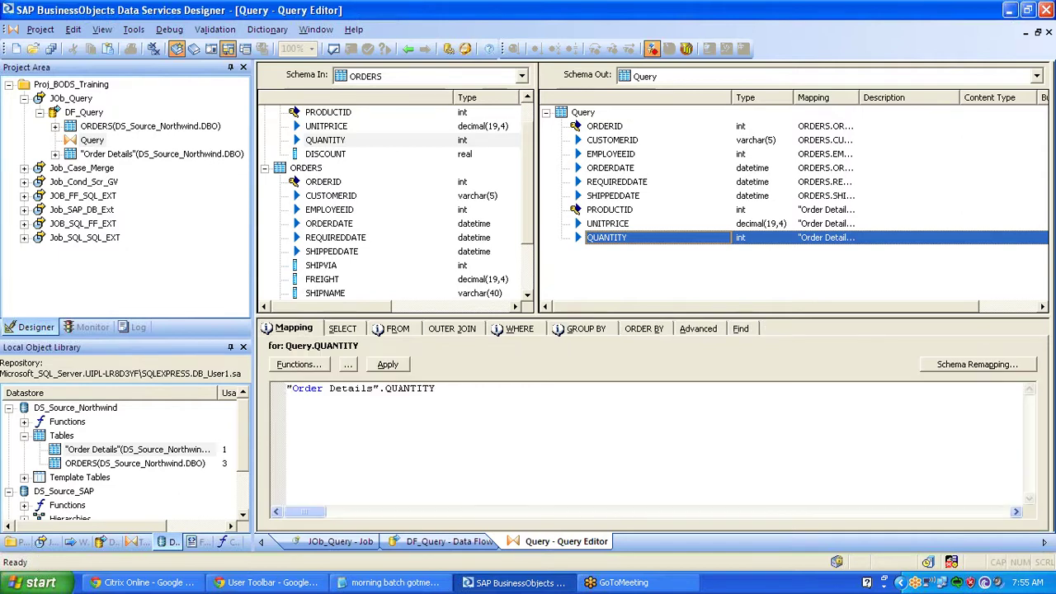
pyautogui.press('F2')
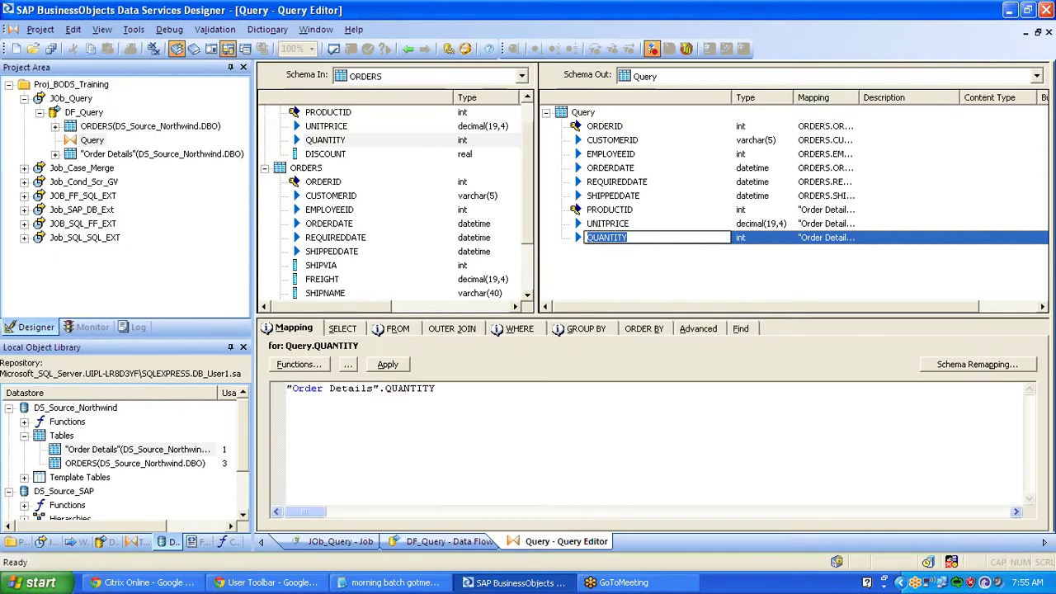
pyautogui.click(286, 389)
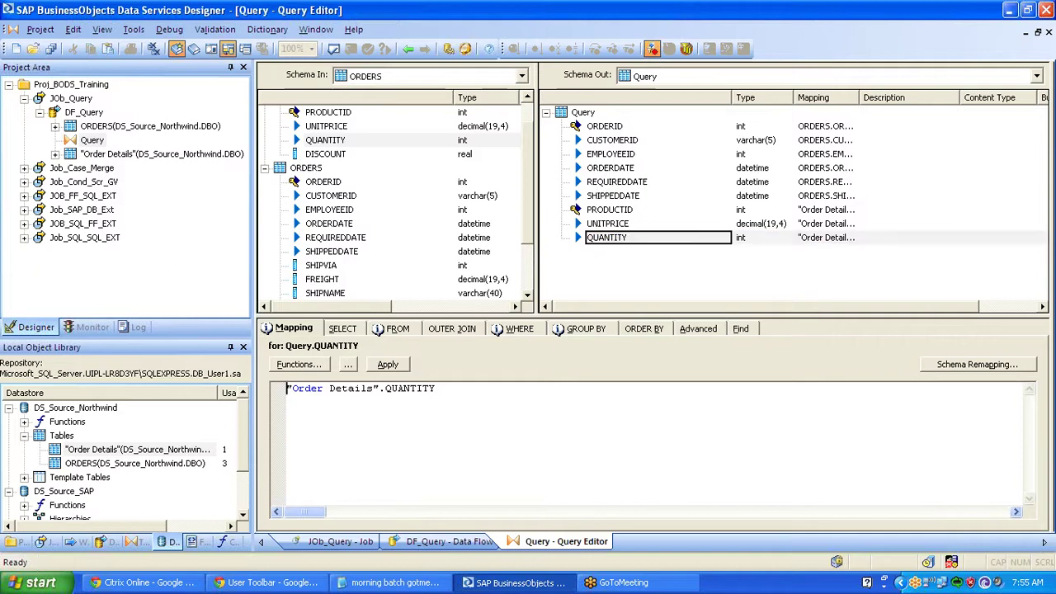
pyautogui.write('sum')
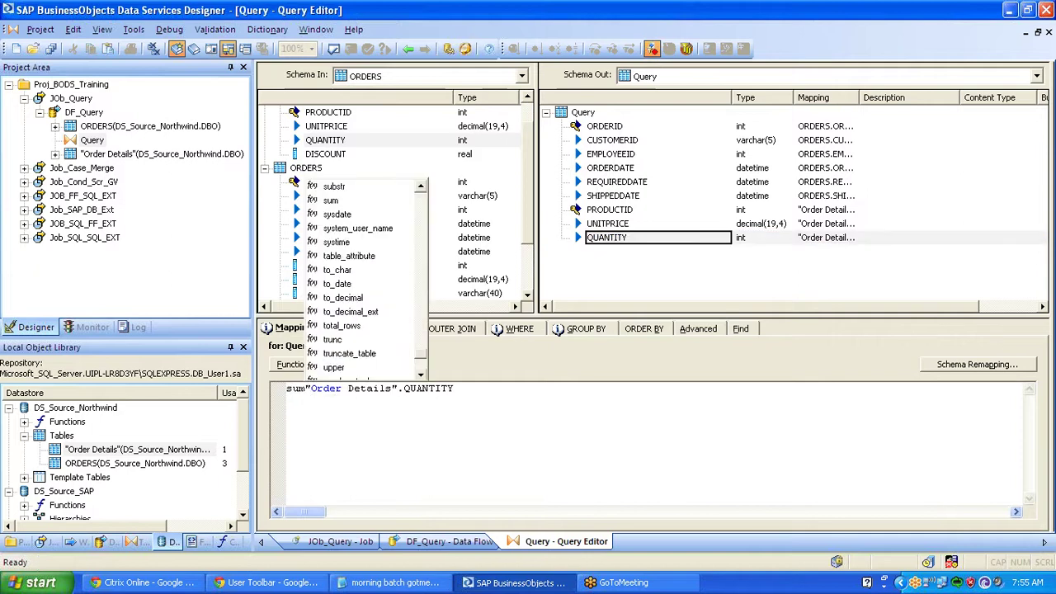
pyautogui.write('(')
pyautogui.press('BackSpace')
pyautogui.press('BackSpace')
pyautogui.press('BackSpace')
pyautogui.press('BackSpace')
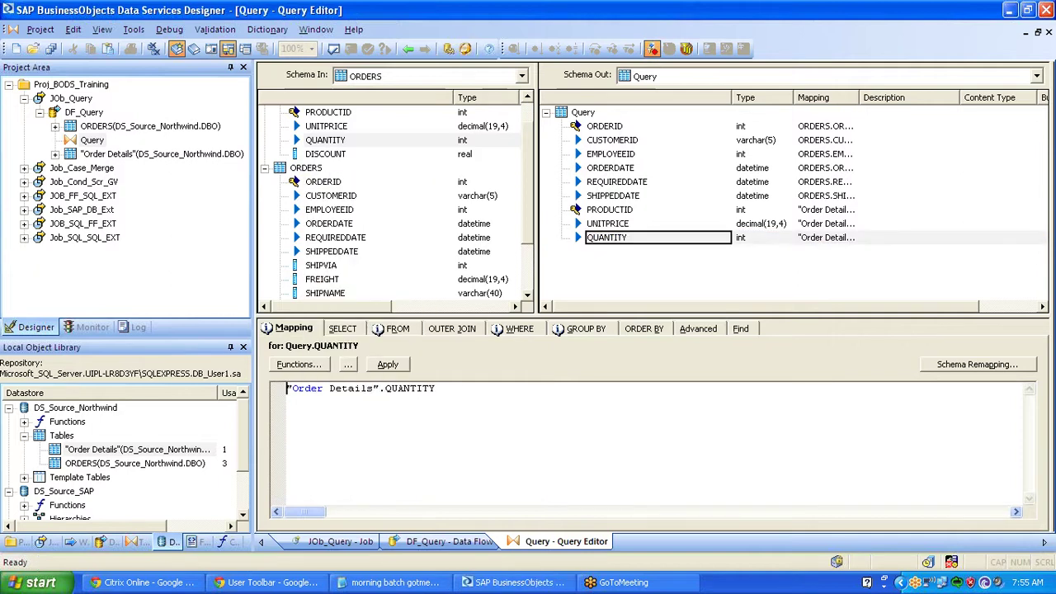
# Try adding the min function to the QUANTITY mapping, and remove it.
pyautogui.write('min(')
pyautogui.press('BackSpace')
pyautogui.press('BackSpace')
pyautogui.press('BackSpace')
pyautogui.press('BackSpace')
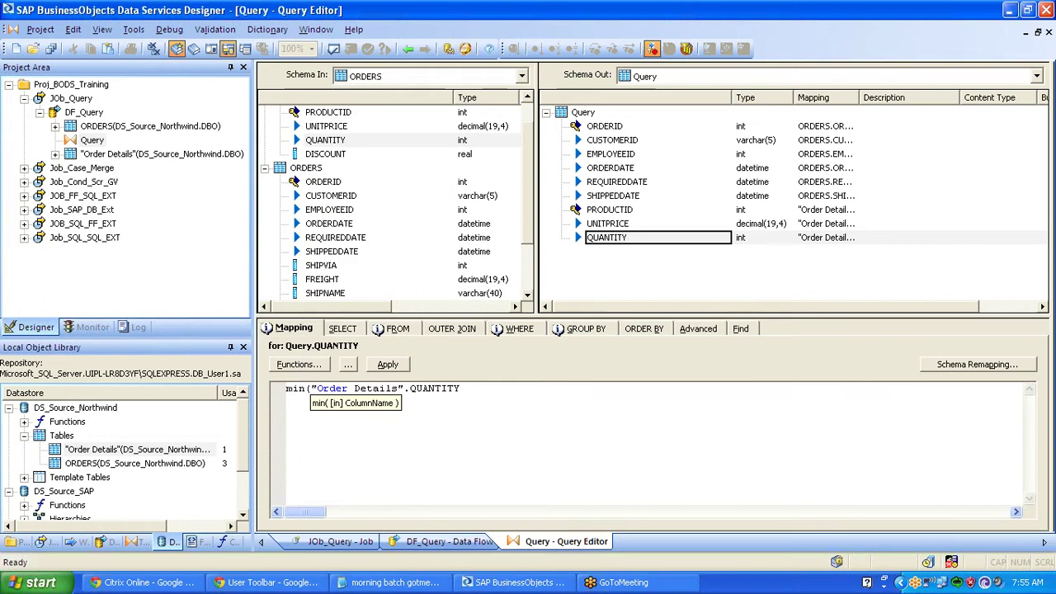
# Try adding the max function to the mapping of the output column QUANTITY, and remove it.
pyautogui.write('max(')
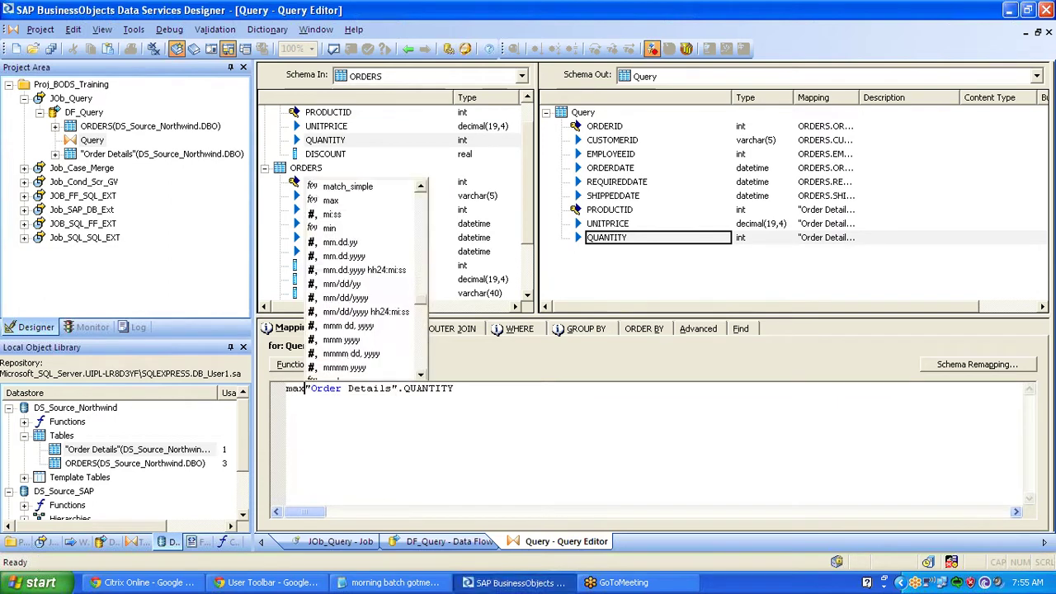
pyautogui.press('BackSpace')
pyautogui.press('BackSpace')
pyautogui.press('BackSpace')
pyautogui.press('BackSpace')
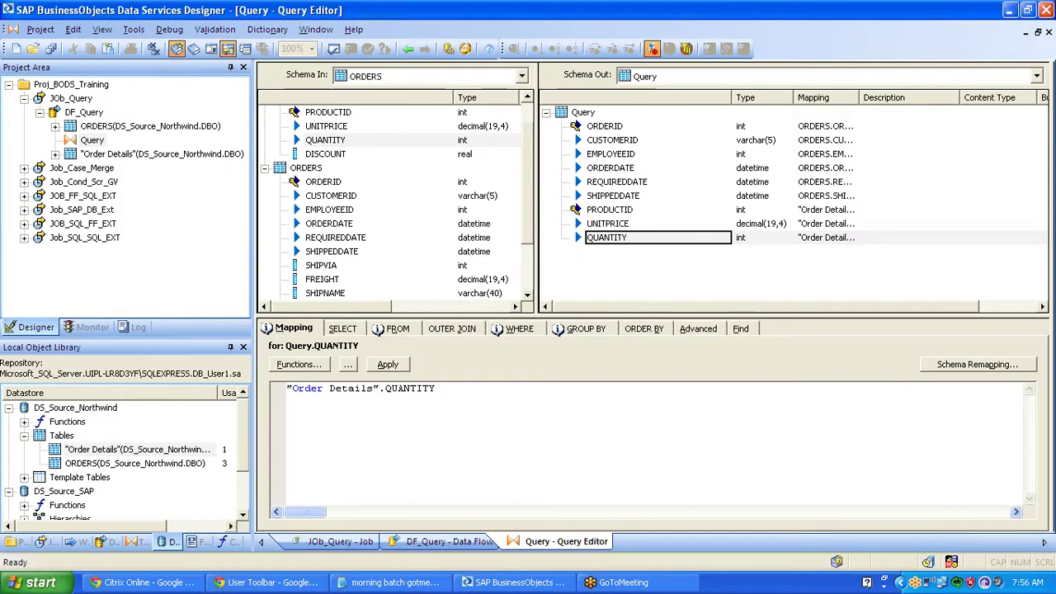
# Remove ORDERS.EMPLOYEEID from the Query's GROUP BY columns.
pyautogui.click(583, 329)
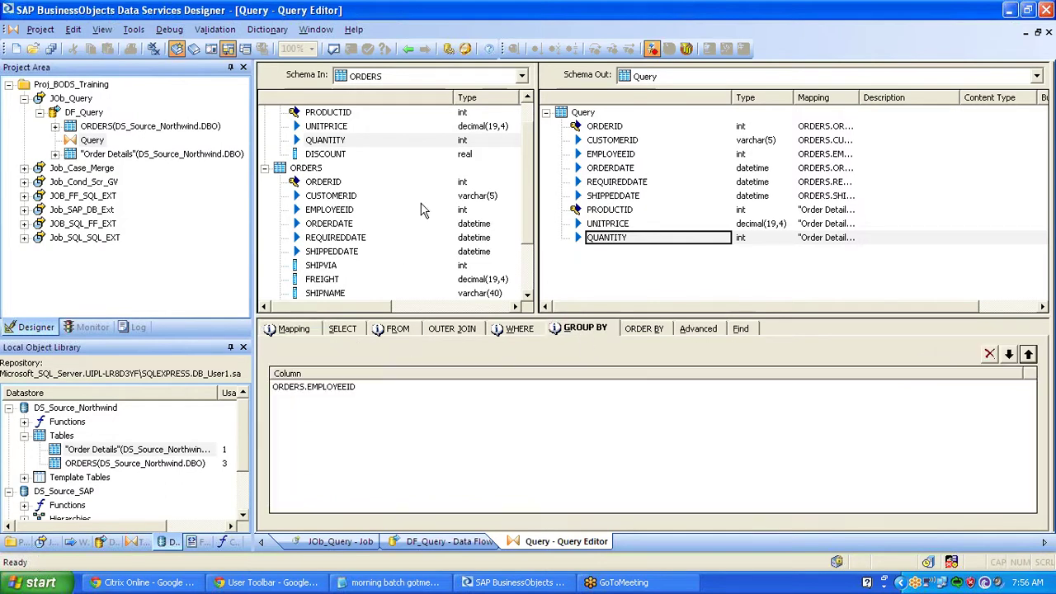
pyautogui.click(611, 126)
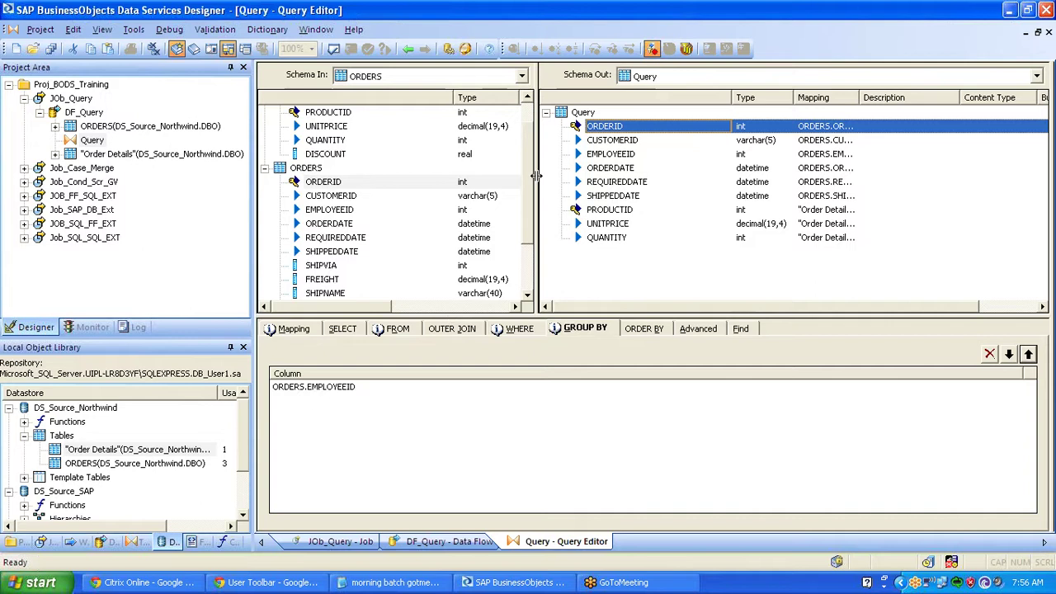
pyautogui.click(606, 239)
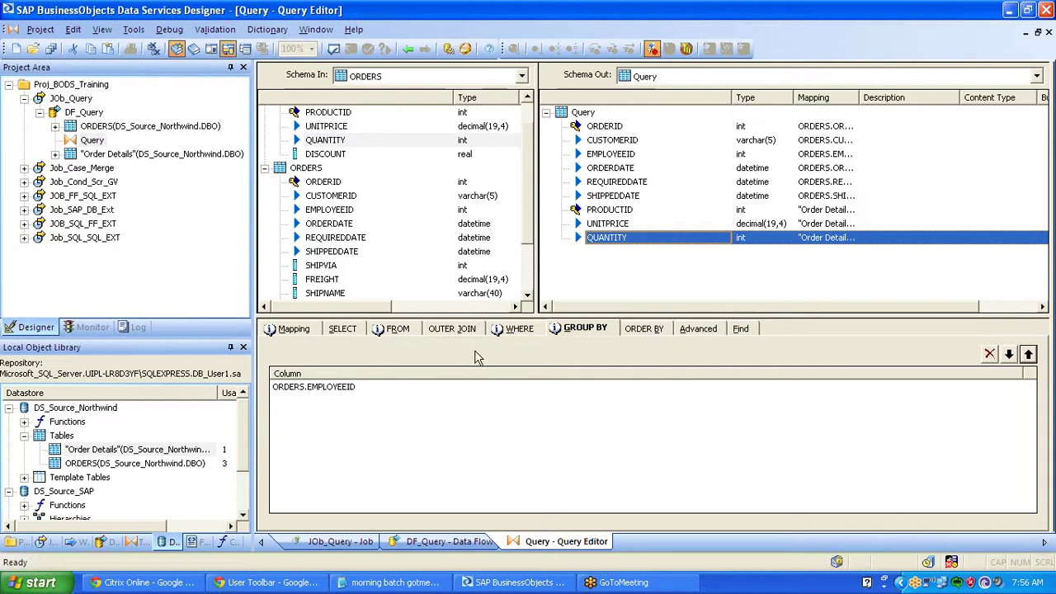
pyautogui.rightClick(334, 393)
pyautogui.click(372, 432)
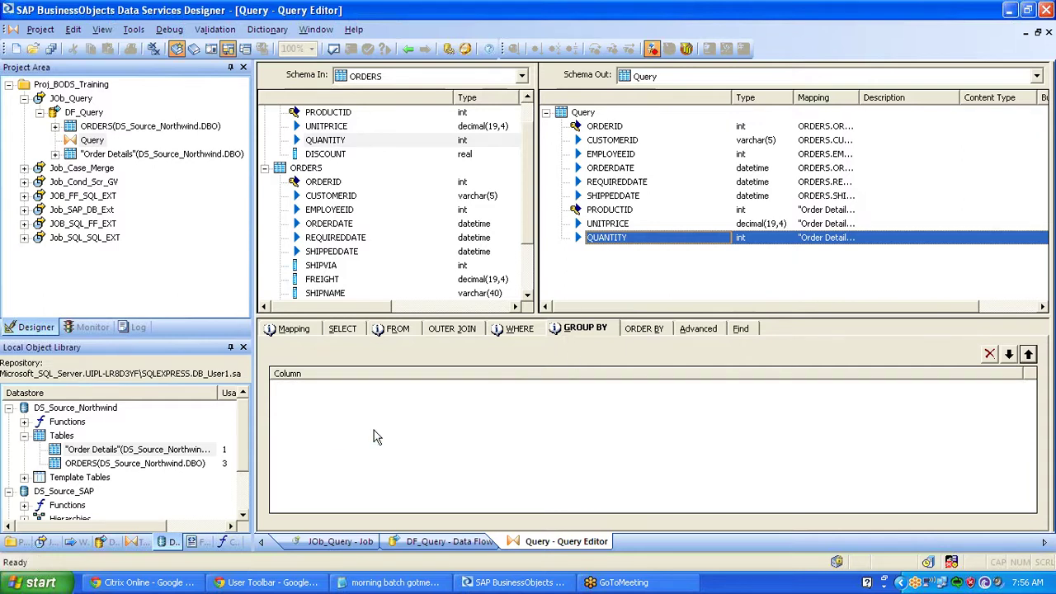
# Order the Query's output by ORDERS.ORDERID in ascending order.
pyautogui.click(656, 329)
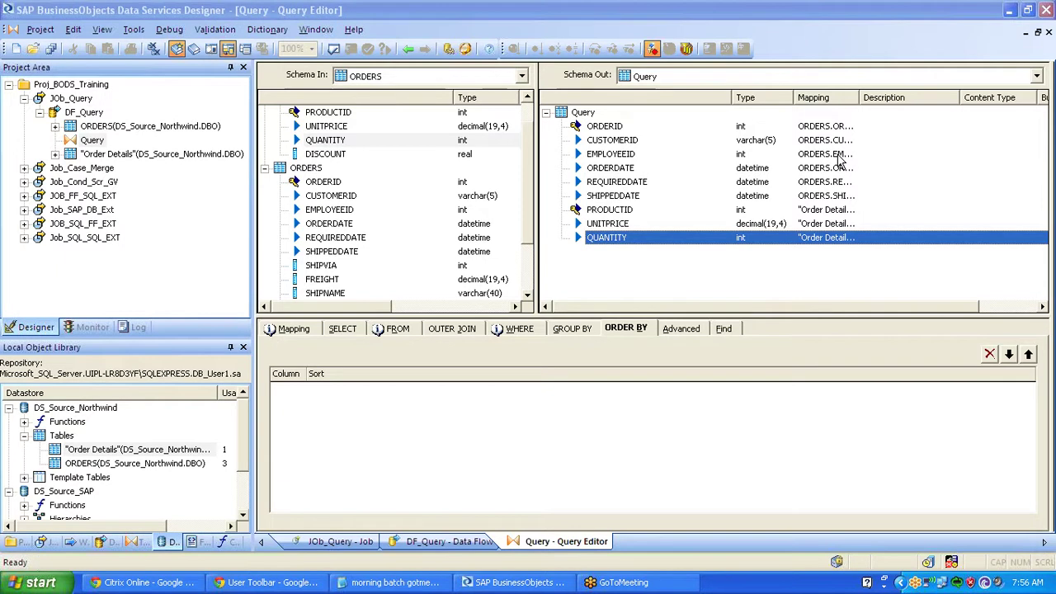
pyautogui.moveTo(336, 184); pyautogui.dragTo(373, 424)
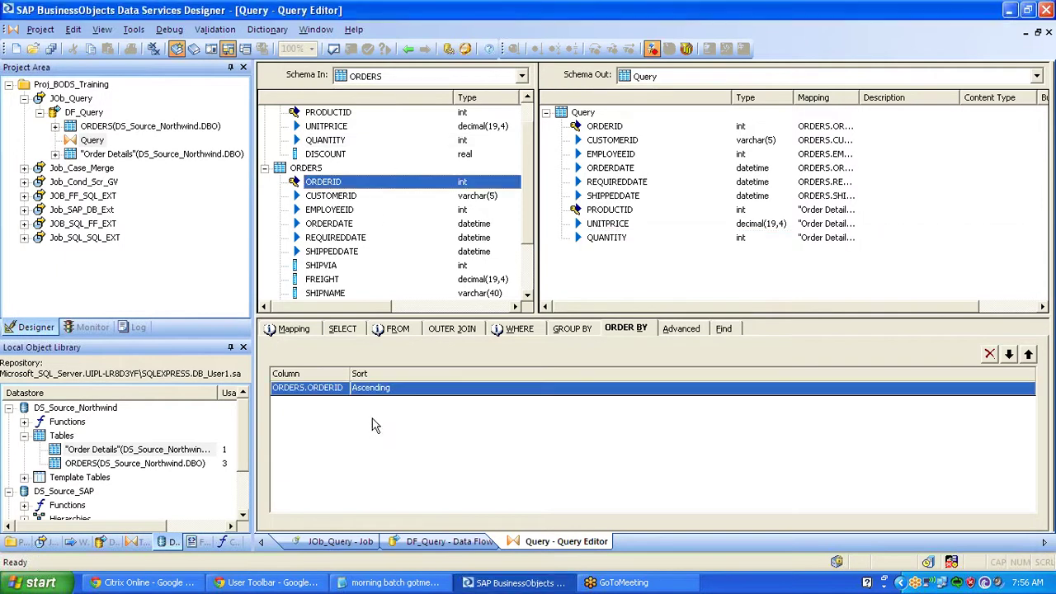
pyautogui.click(420, 388)
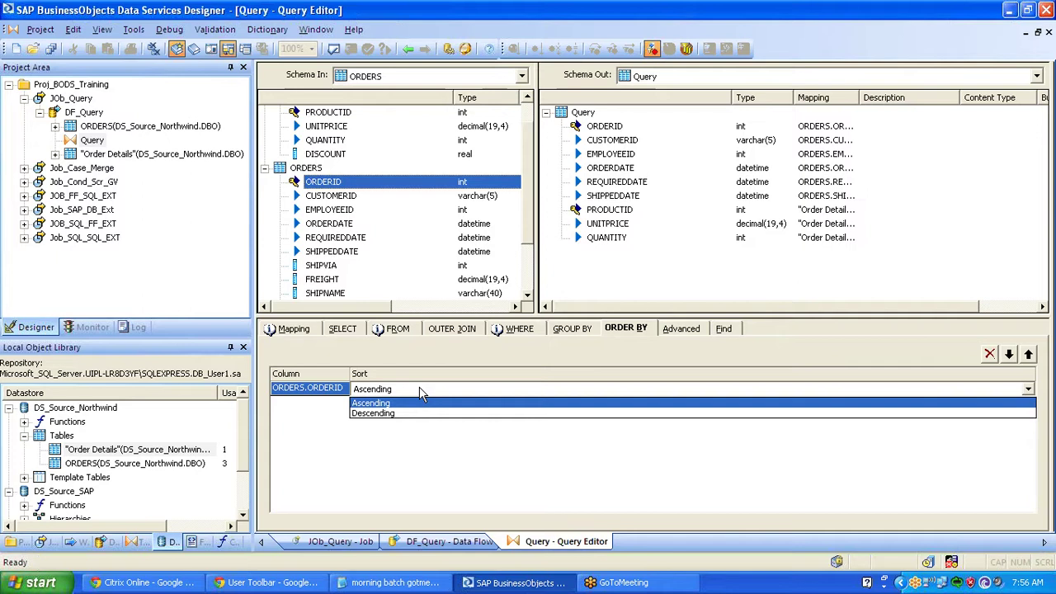
pyautogui.click(414, 405)
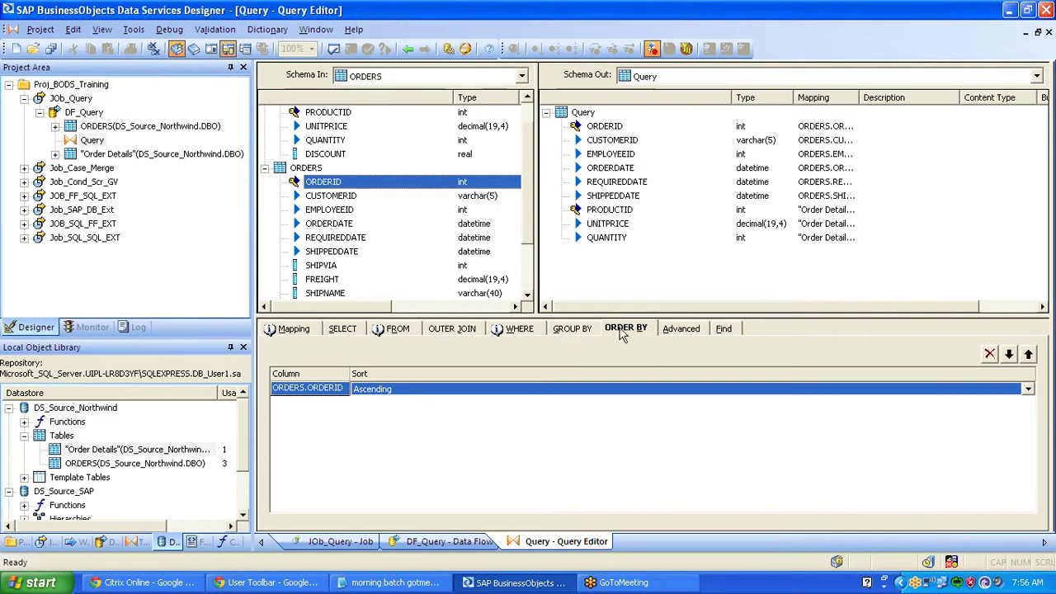
# Review the separate-process options and the Distinct rows setting, and switch Run DISTINCT as a separate process on and off.
pyautogui.click(690, 331)
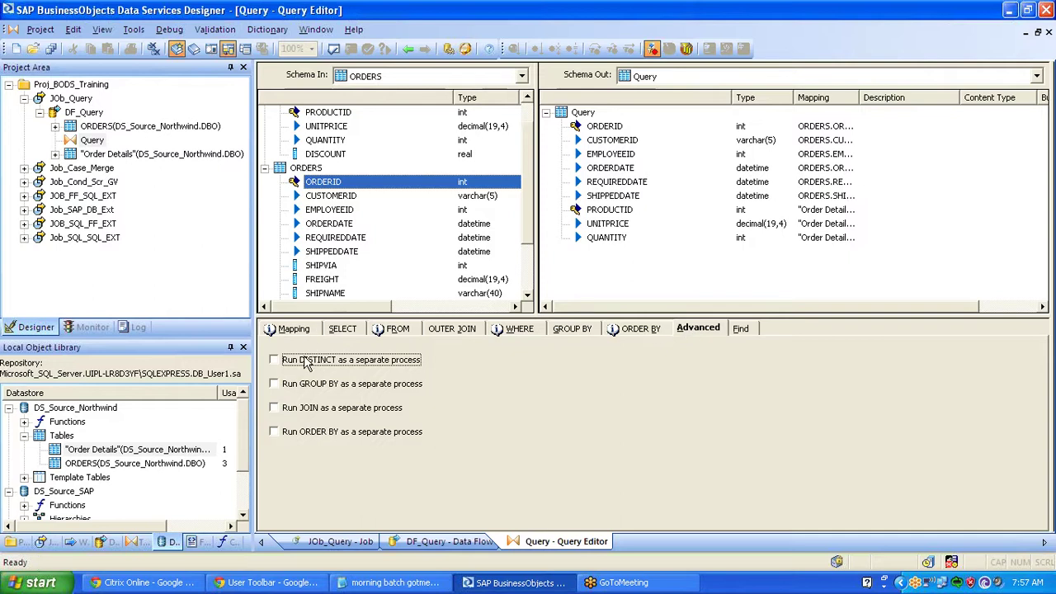
pyautogui.click(343, 330)
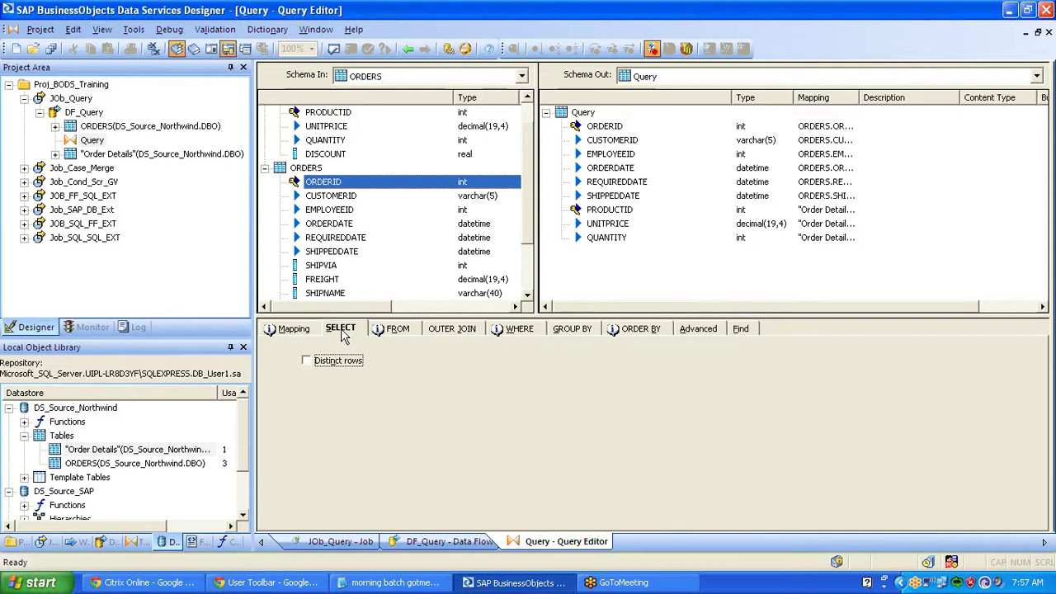
pyautogui.click(691, 330)
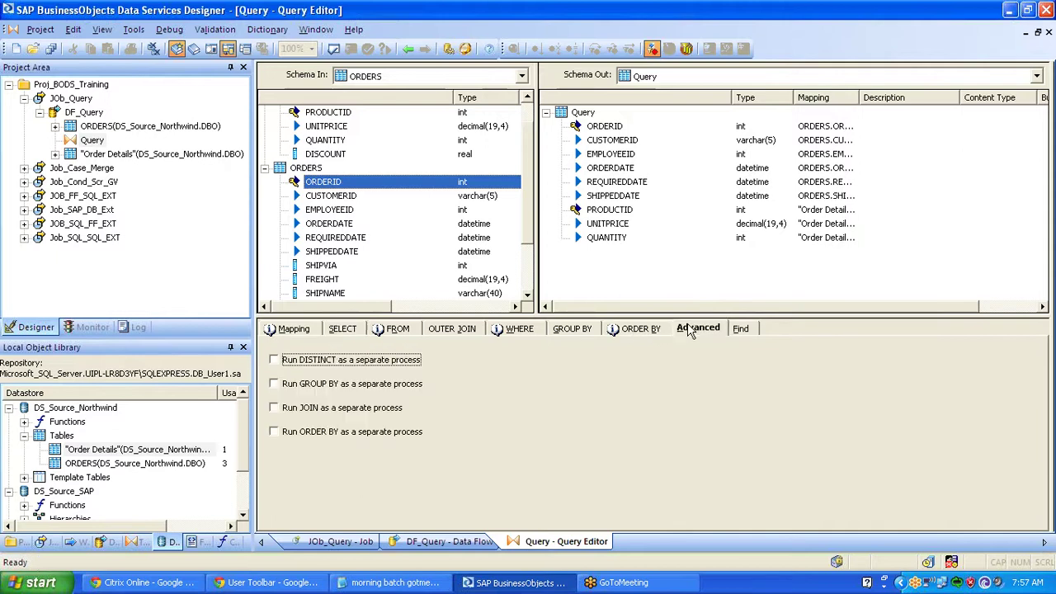
pyautogui.click(274, 362)
pyautogui.click(276, 362)
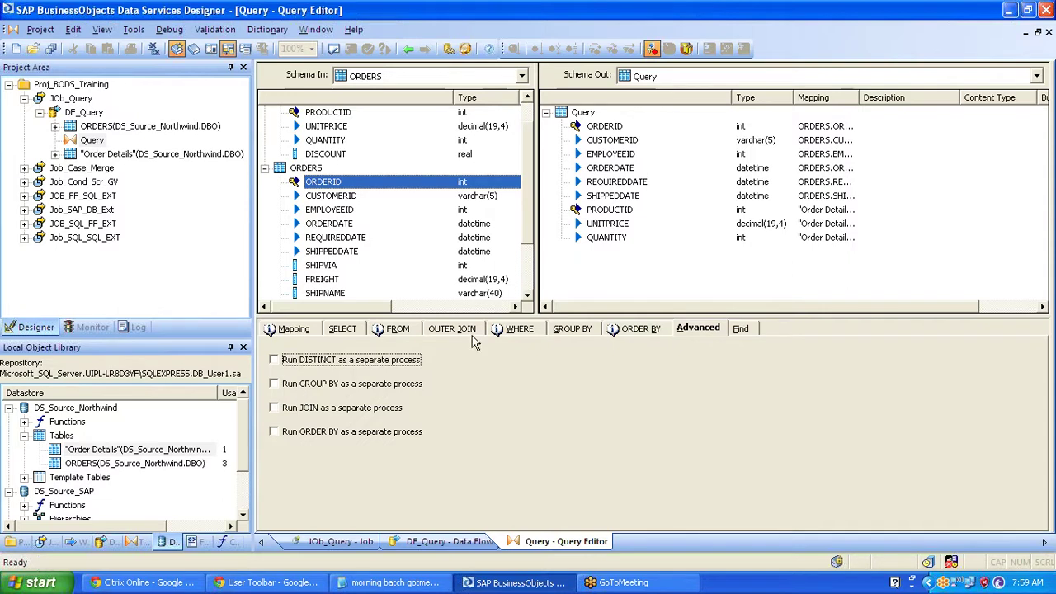
# Examine the join condition between ORDERS and Order Details in the WHERE clause, and return to the separate-process options.
pyautogui.click(520, 331)
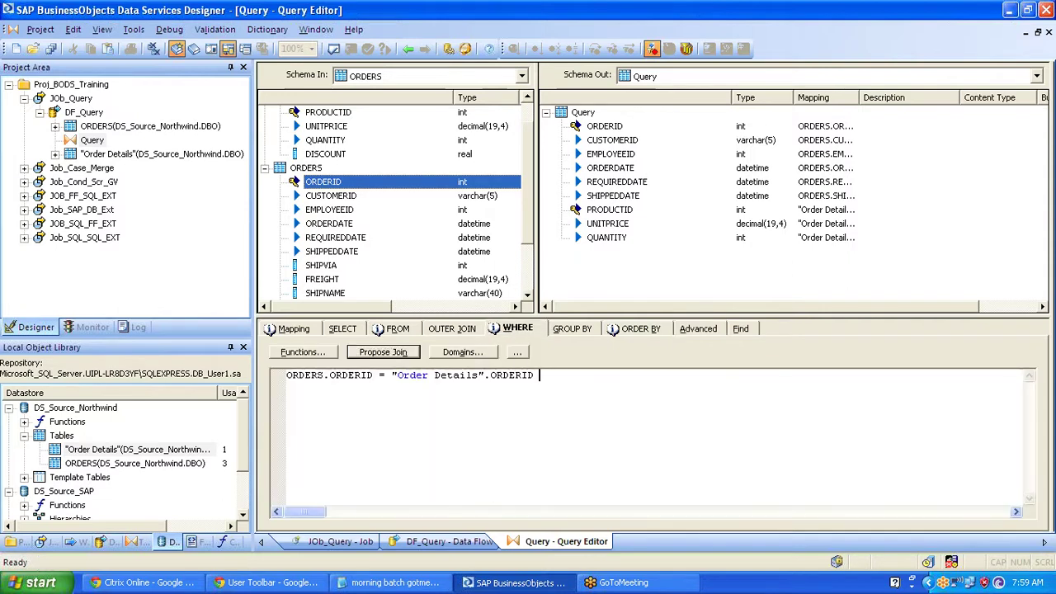
pyautogui.moveTo(537, 376); pyautogui.dragTo(287, 377)
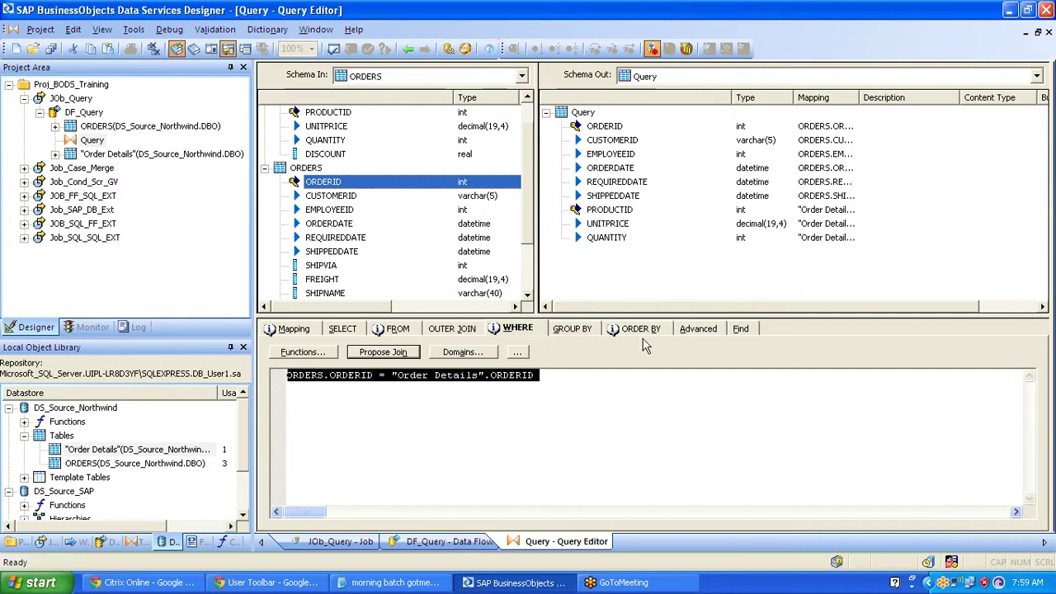
pyautogui.click(708, 330)
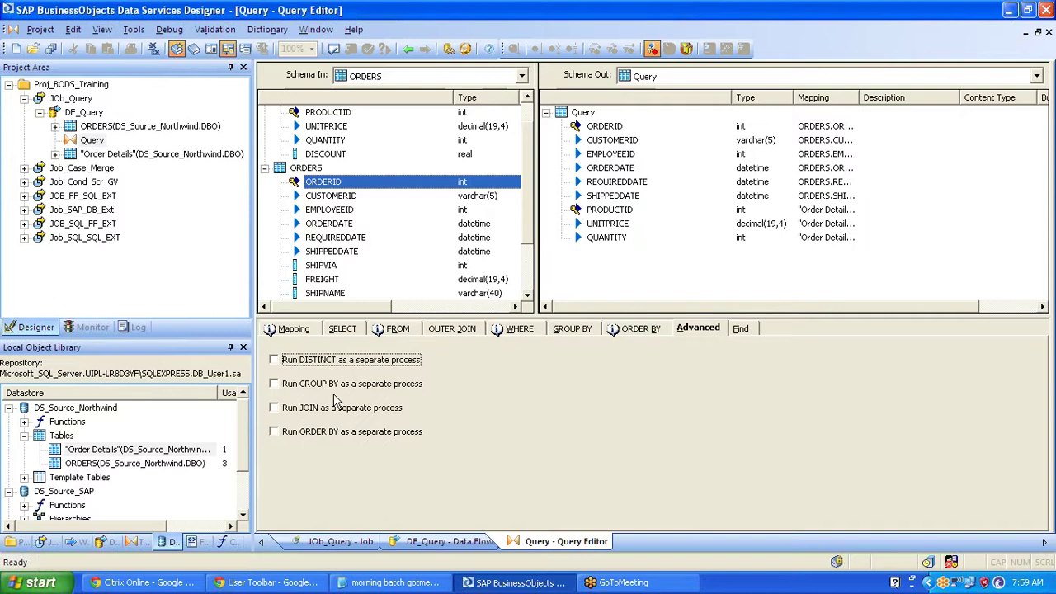
# Try enabling Run ORDER BY and Run DISTINCT as separate processes one after the other, clearing each option again.
pyautogui.click(335, 440)
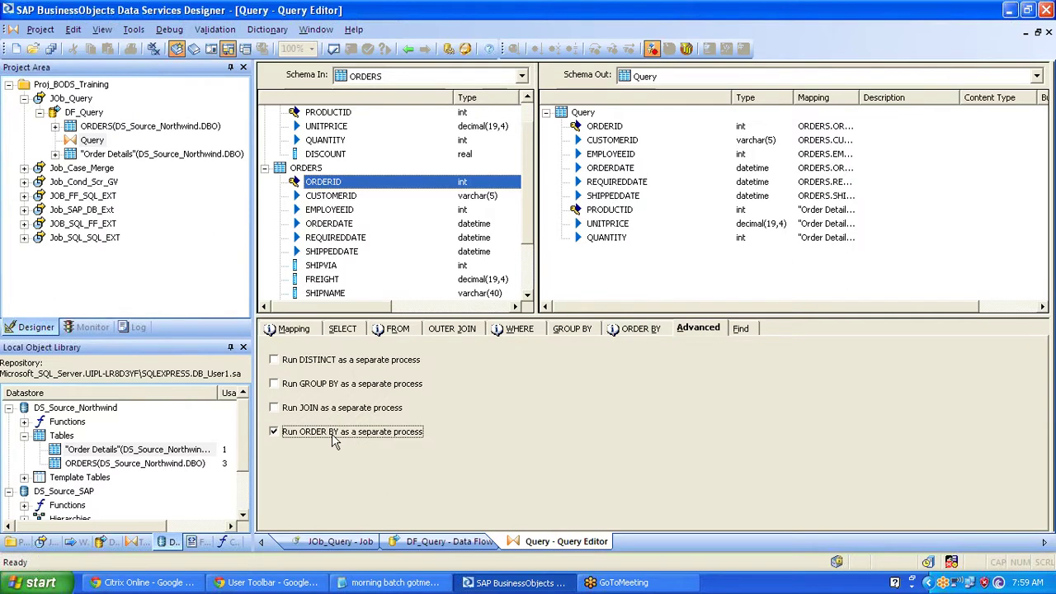
pyautogui.click(275, 433)
pyautogui.click(325, 365)
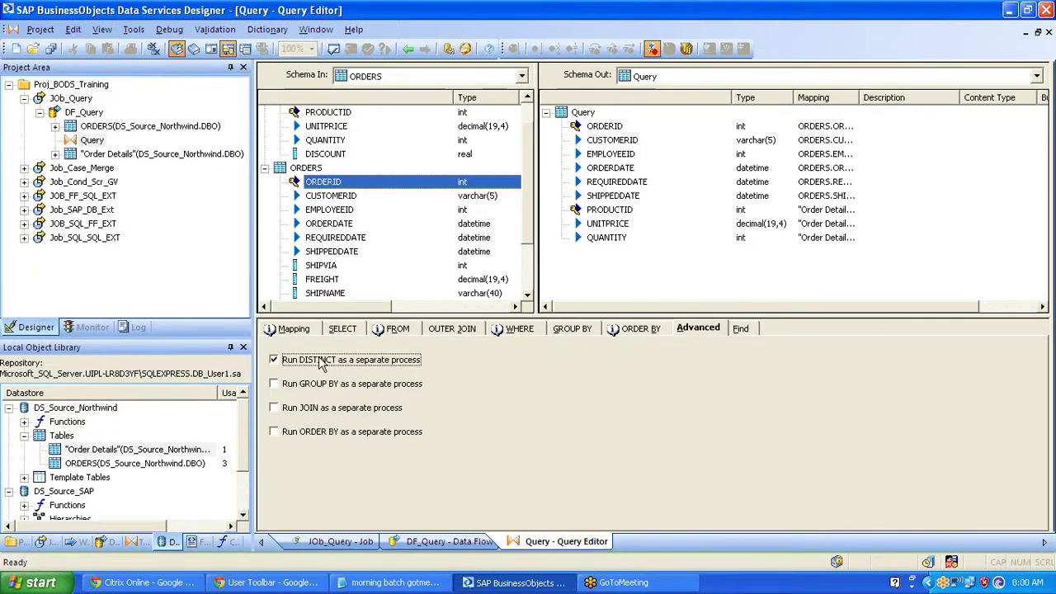
pyautogui.click(283, 366)
# Search the Query's output schema for orderid.
pyautogui.click(740, 330)
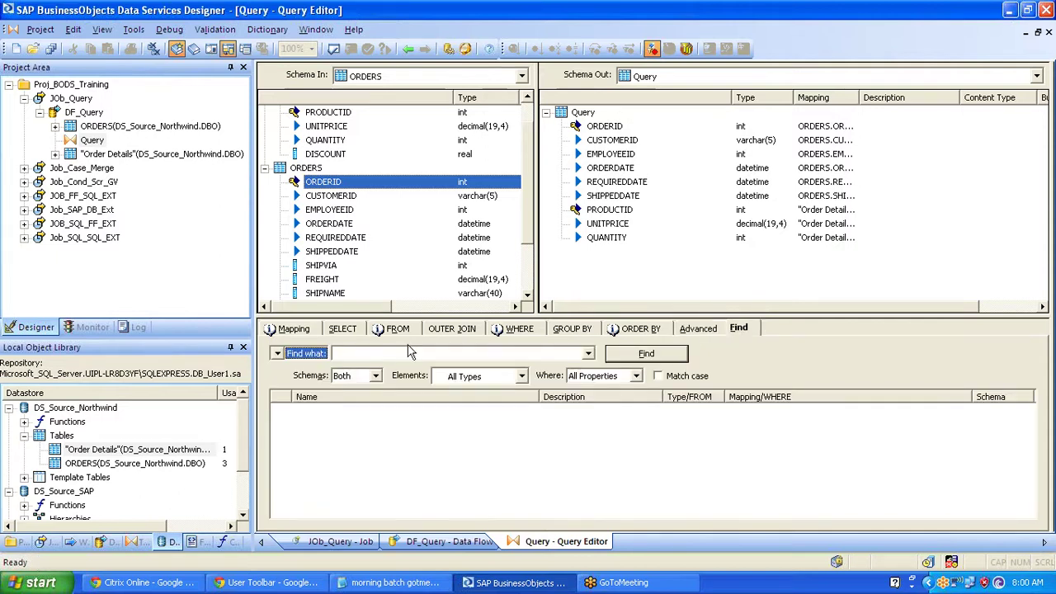
pyautogui.click(342, 354)
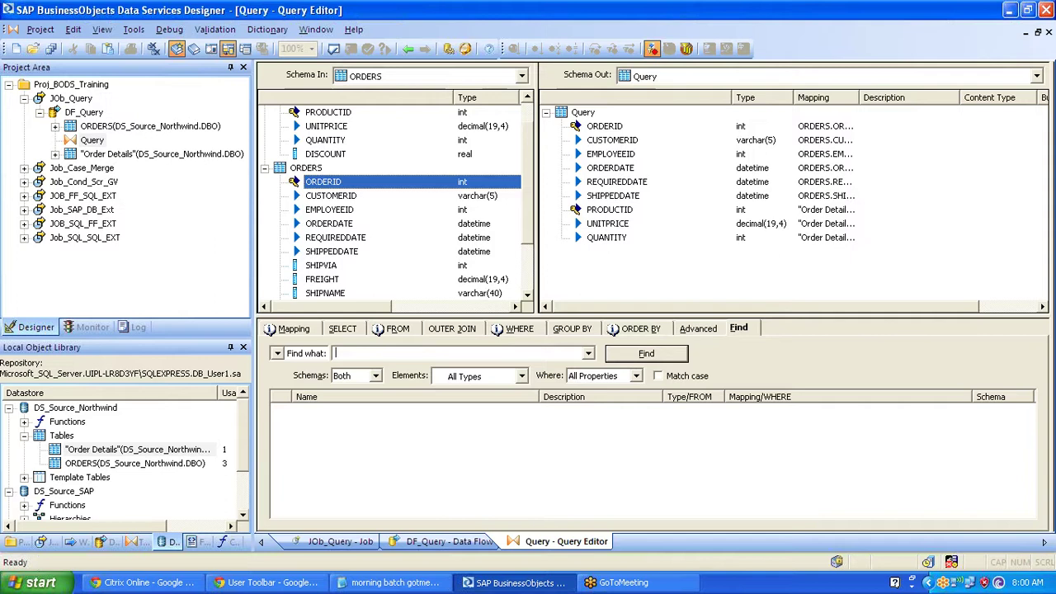
pyautogui.write('rdersid')
pyautogui.press('BackSpace')
pyautogui.click(375, 376)
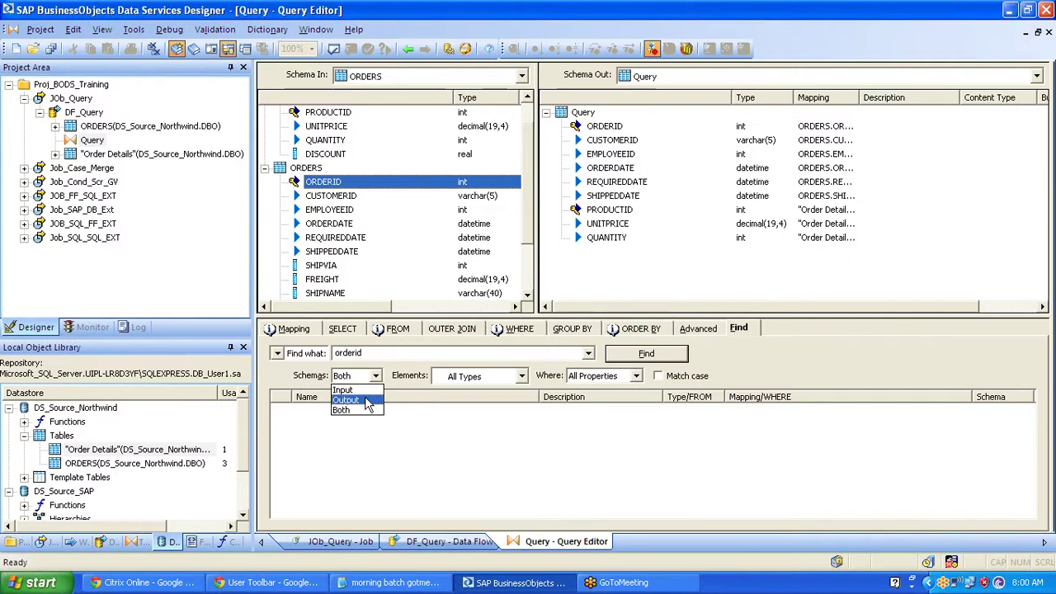
pyautogui.click(363, 400)
pyautogui.click(615, 355)
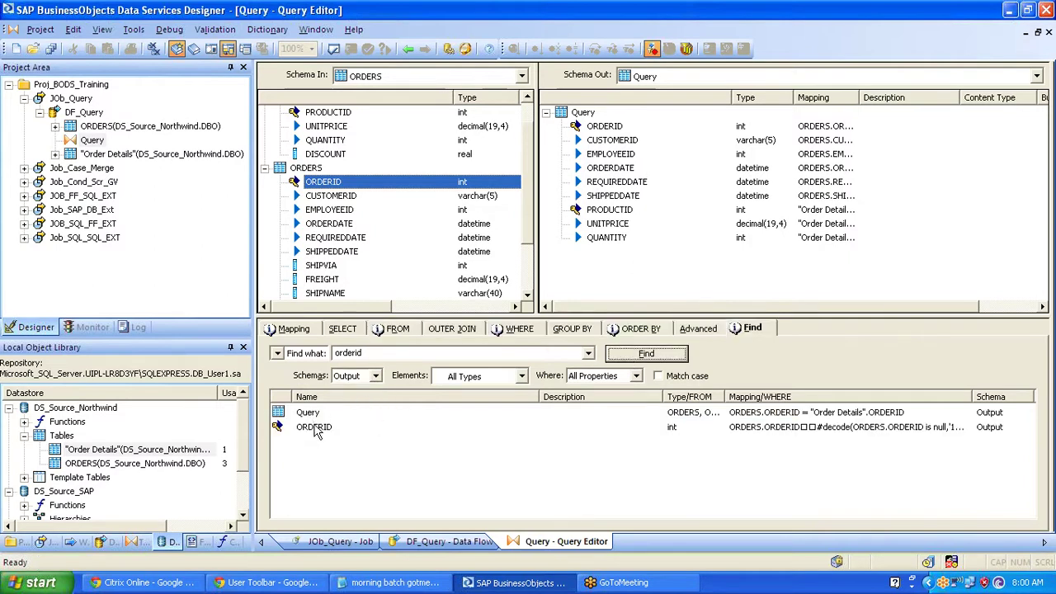
# Locate the found ORDERID column in the output schema, view its column properties, and close them without changes.
pyautogui.click(314, 428)
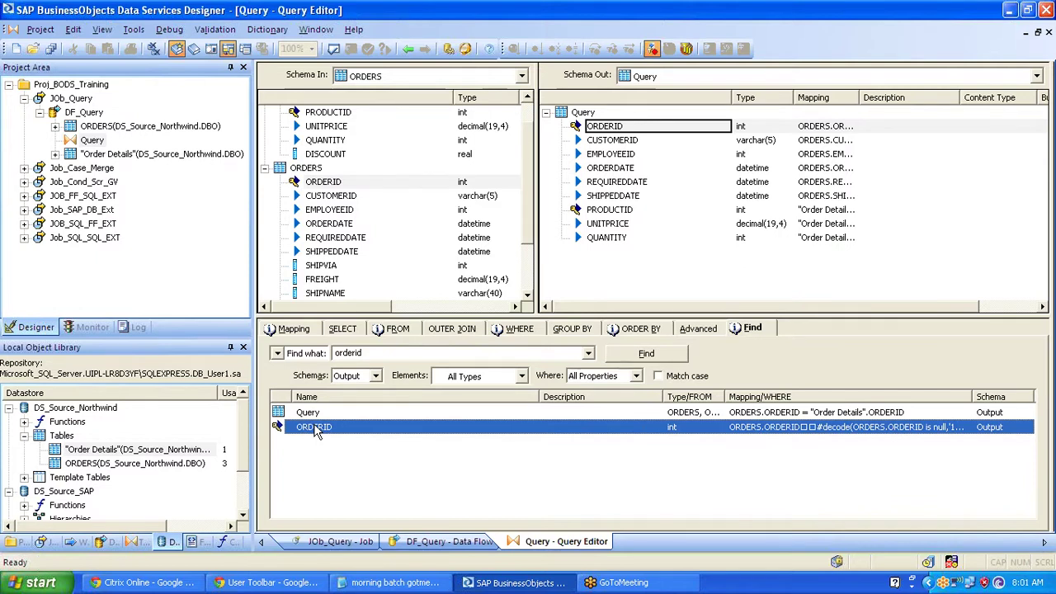
pyautogui.doubleClick(315, 427)
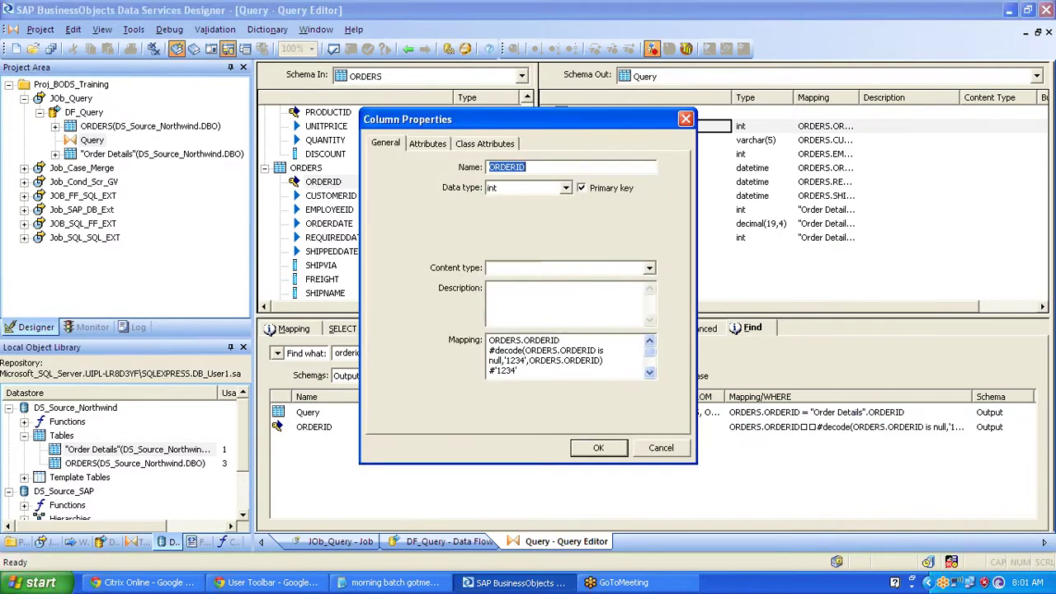
pyautogui.click(658, 450)
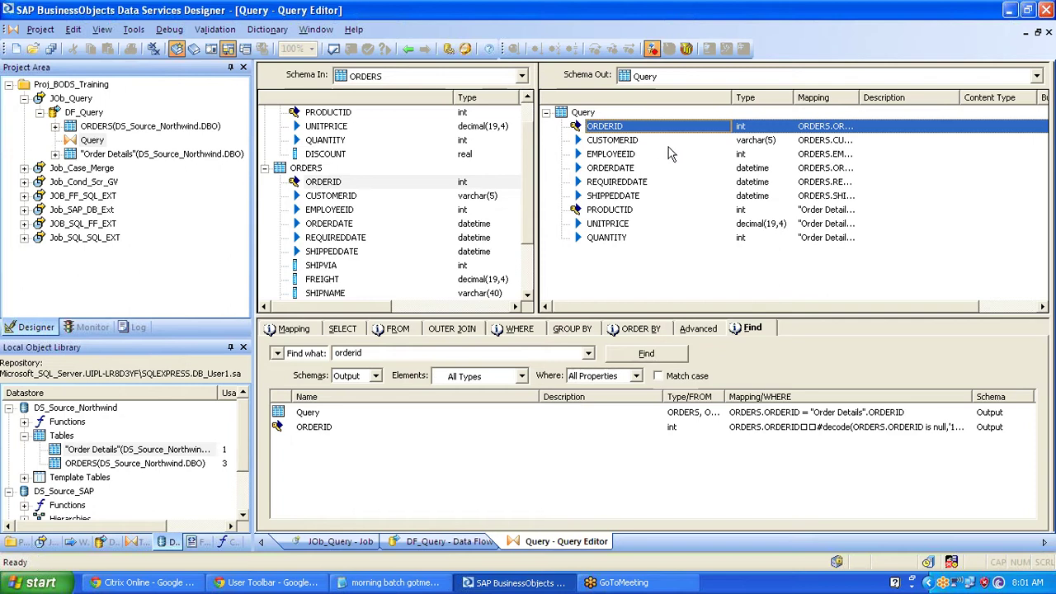
# Repeat the orderid search across both the input and output schemas.
pyautogui.click(375, 376)
pyautogui.click(368, 410)
pyautogui.click(665, 356)
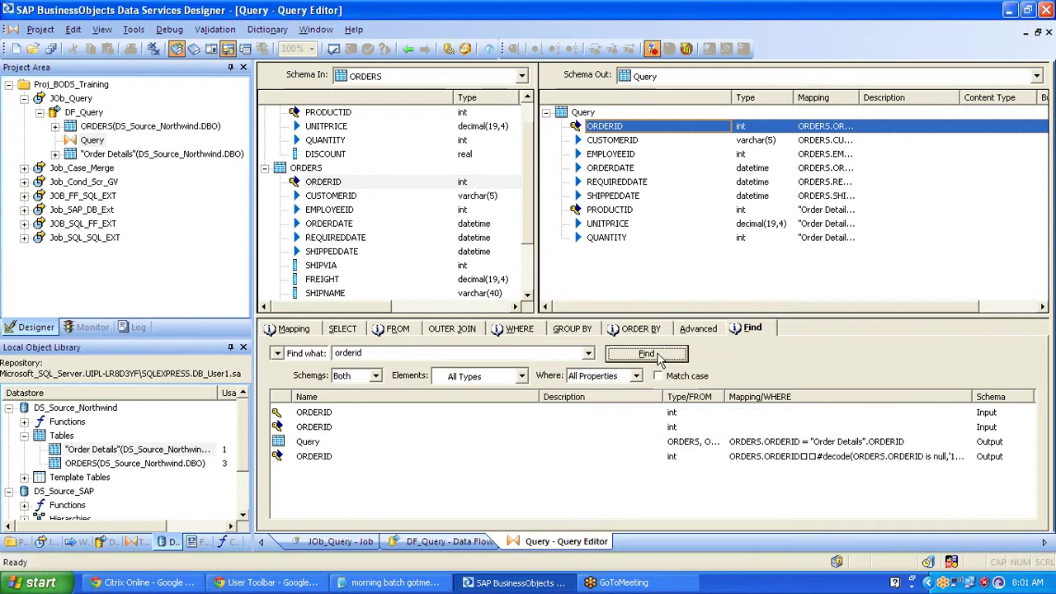
# Locate each found ORDERID column in Order Details, in ORDERS and in the Query output from the search results.
pyautogui.click(321, 416)
pyautogui.click(321, 414)
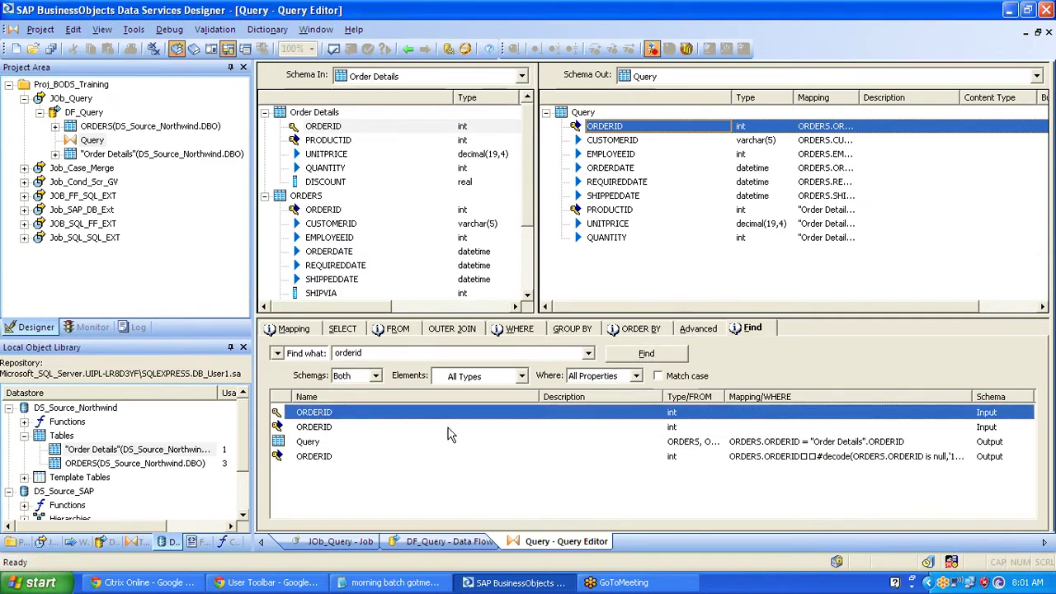
pyautogui.click(345, 428)
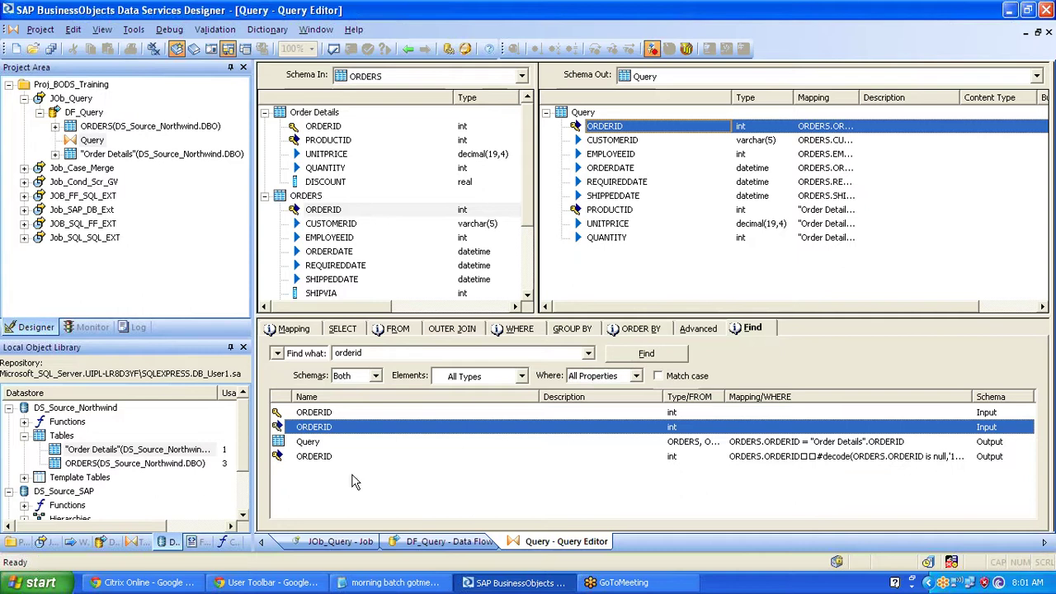
pyautogui.click(326, 414)
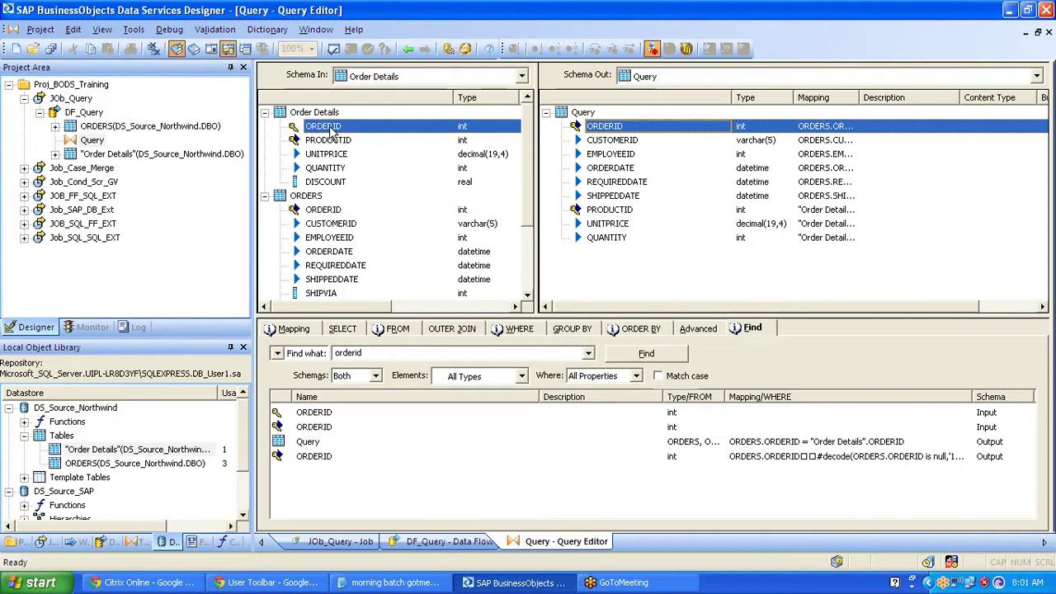
pyautogui.click(328, 429)
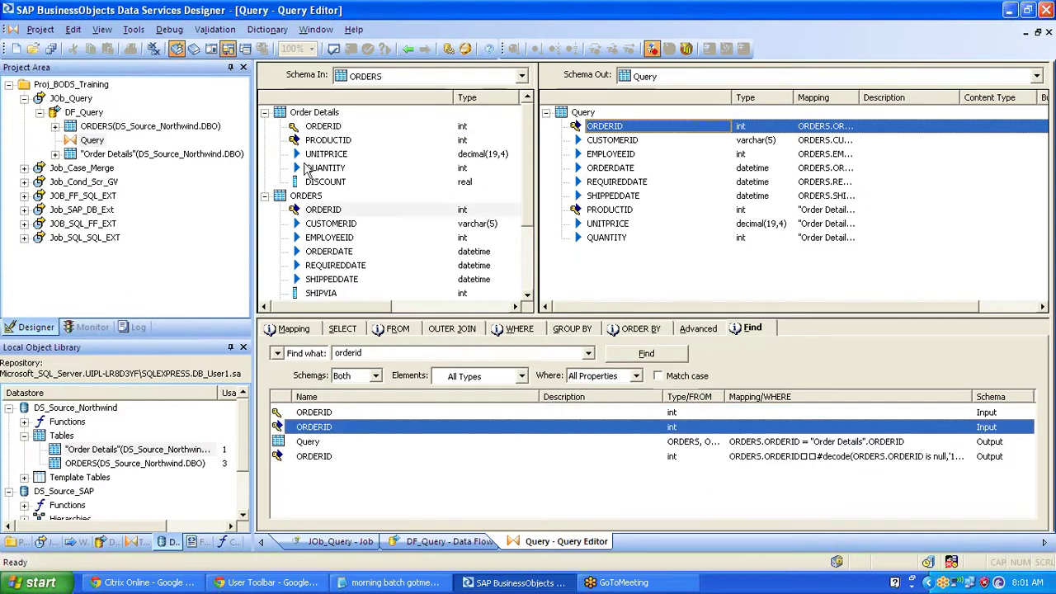
pyautogui.click(322, 211)
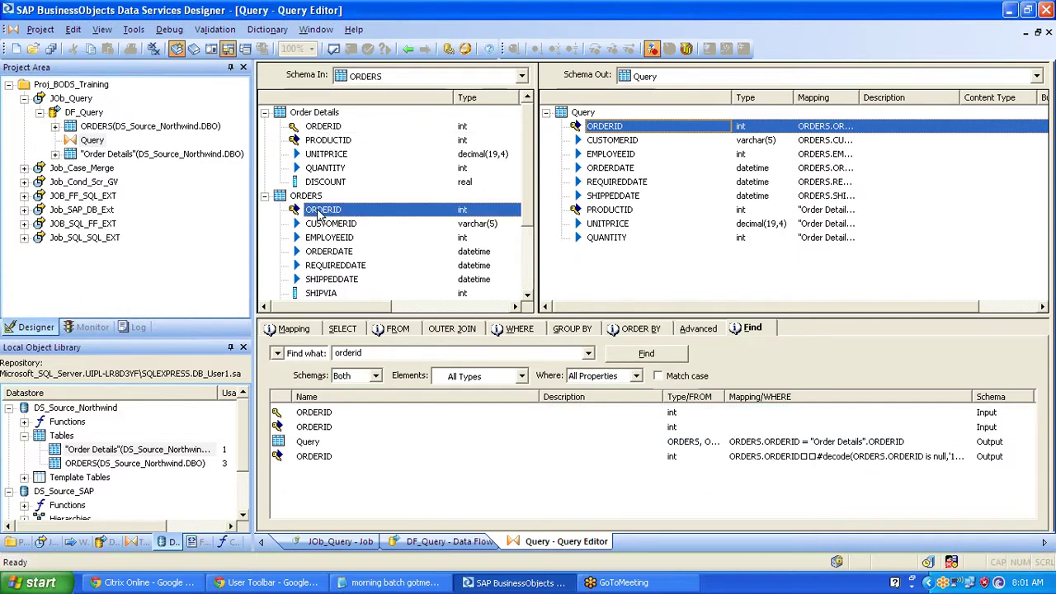
pyautogui.click(325, 458)
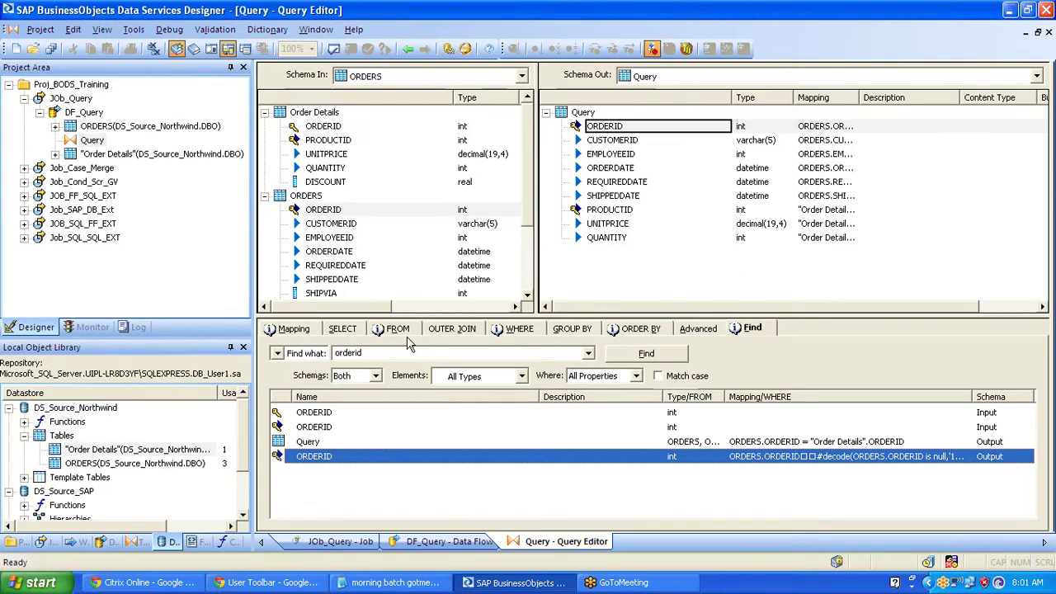
# Replace all occurrences of orderid with ORDID in the Query's output schema, covering all element types and all properties.
pyautogui.click(278, 354)
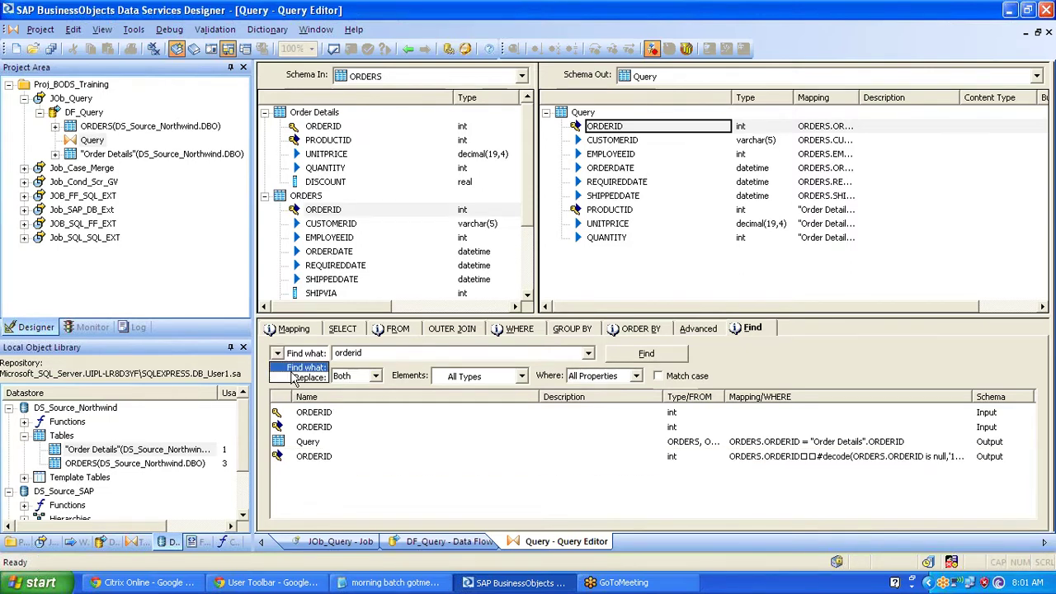
pyautogui.click(308, 371)
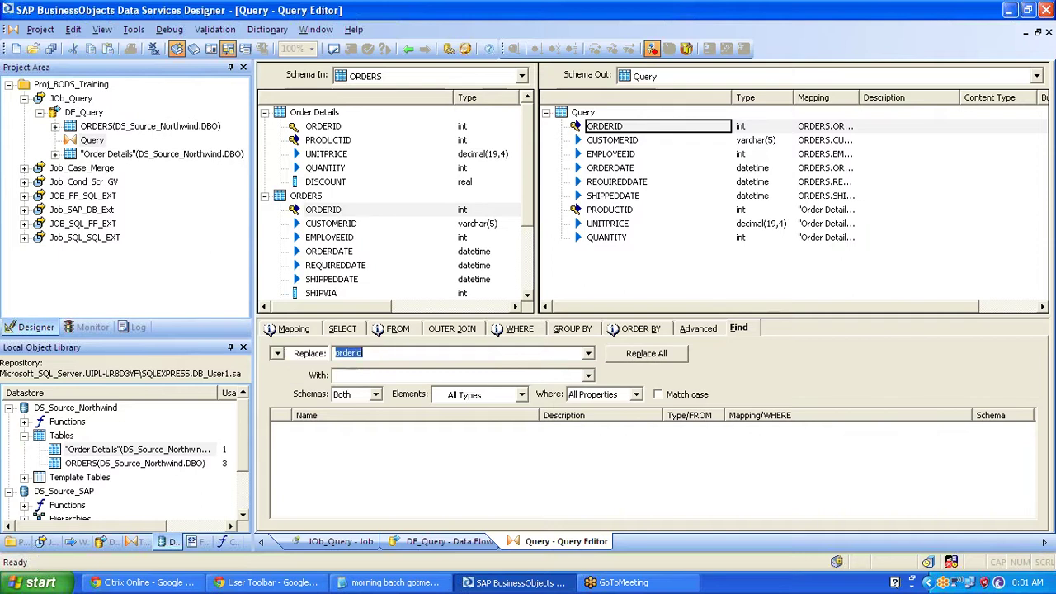
pyautogui.click(396, 375)
pyautogui.write('ORDID')
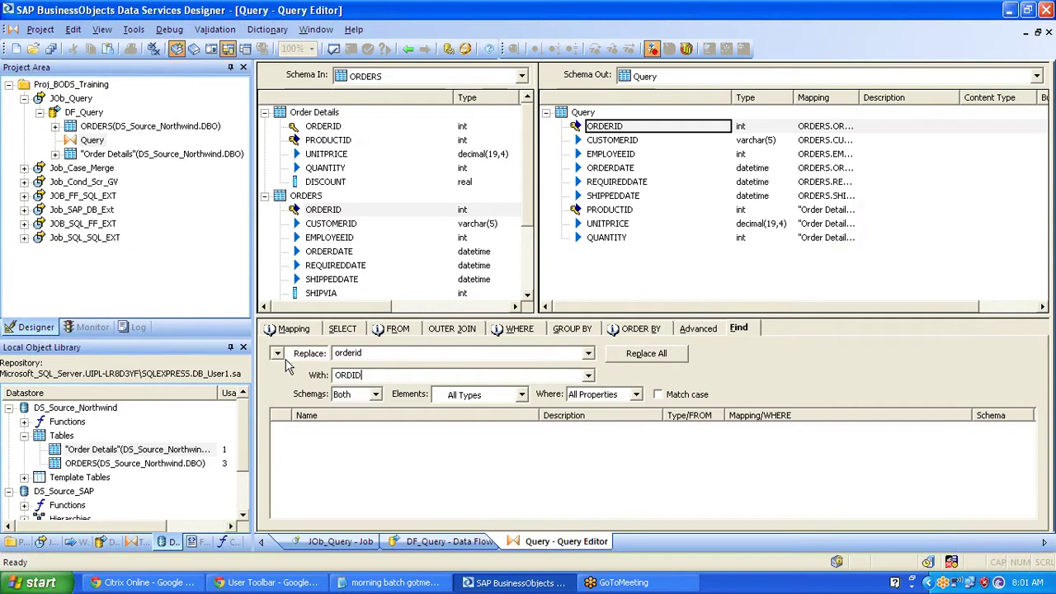
pyautogui.click(376, 394)
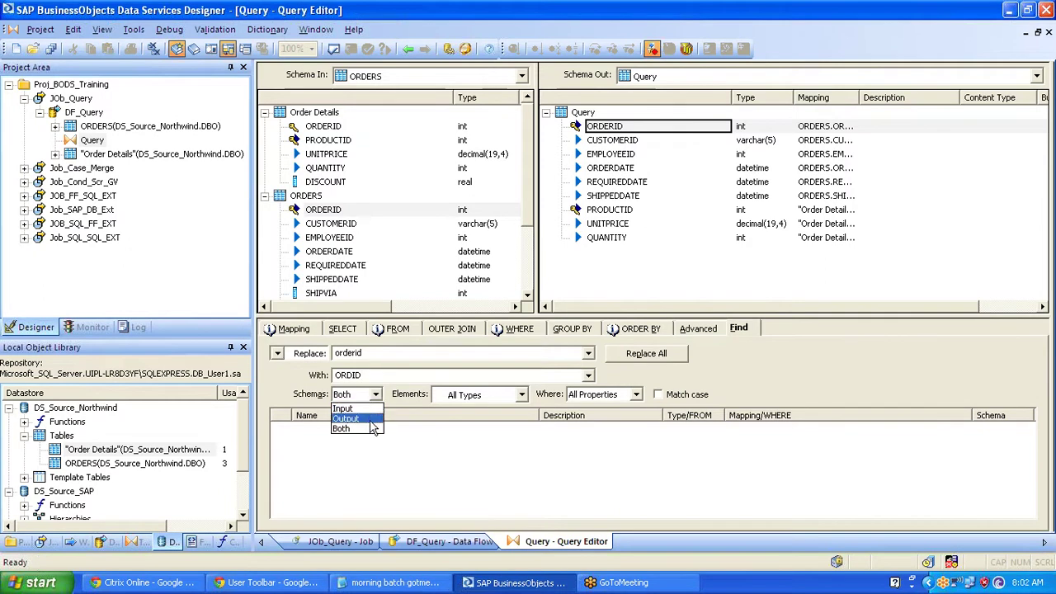
pyautogui.click(371, 419)
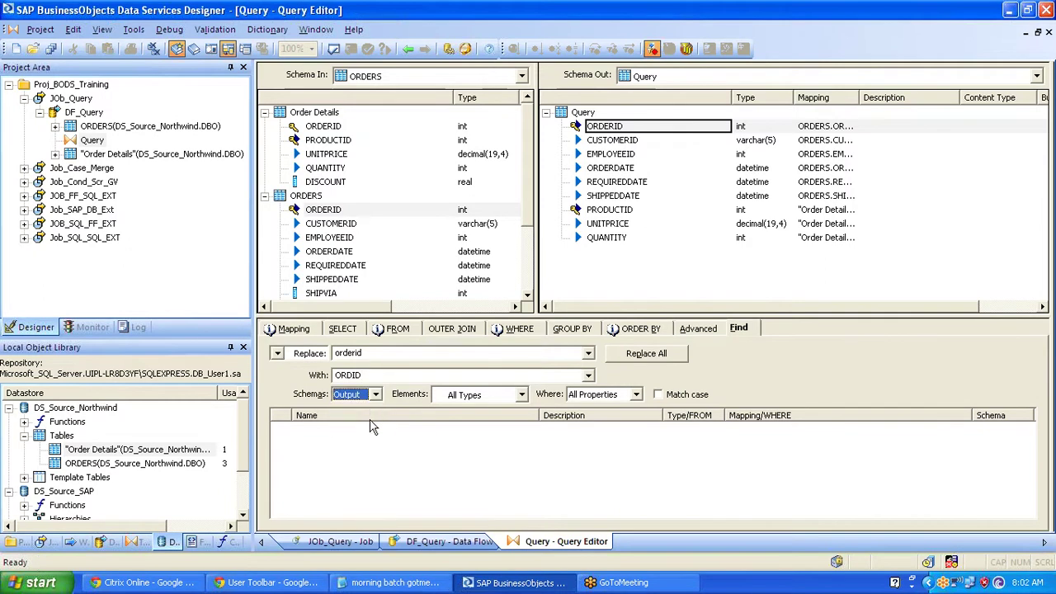
pyautogui.click(521, 394)
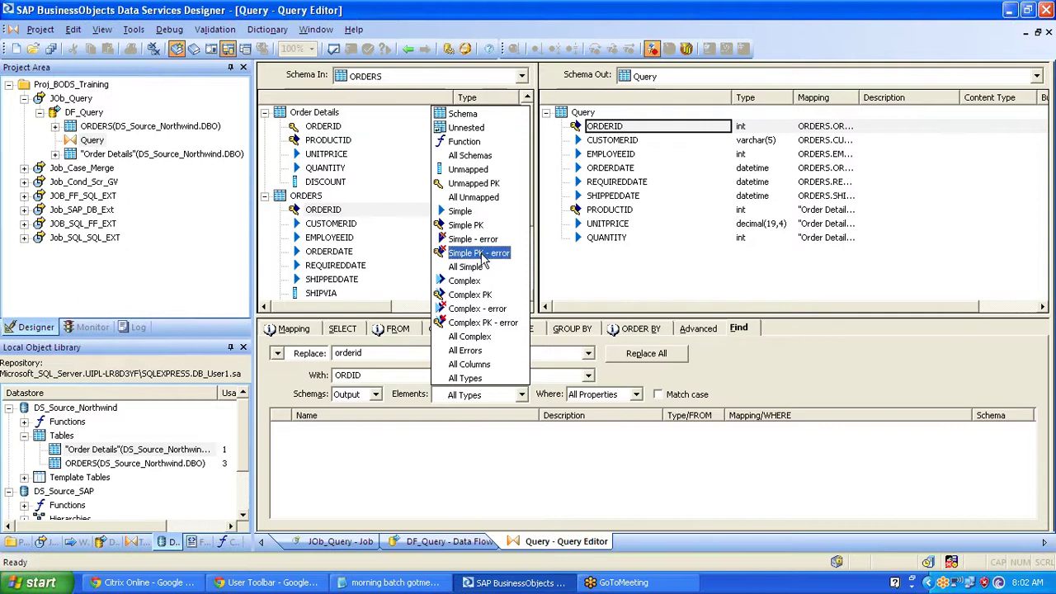
pyautogui.click(482, 379)
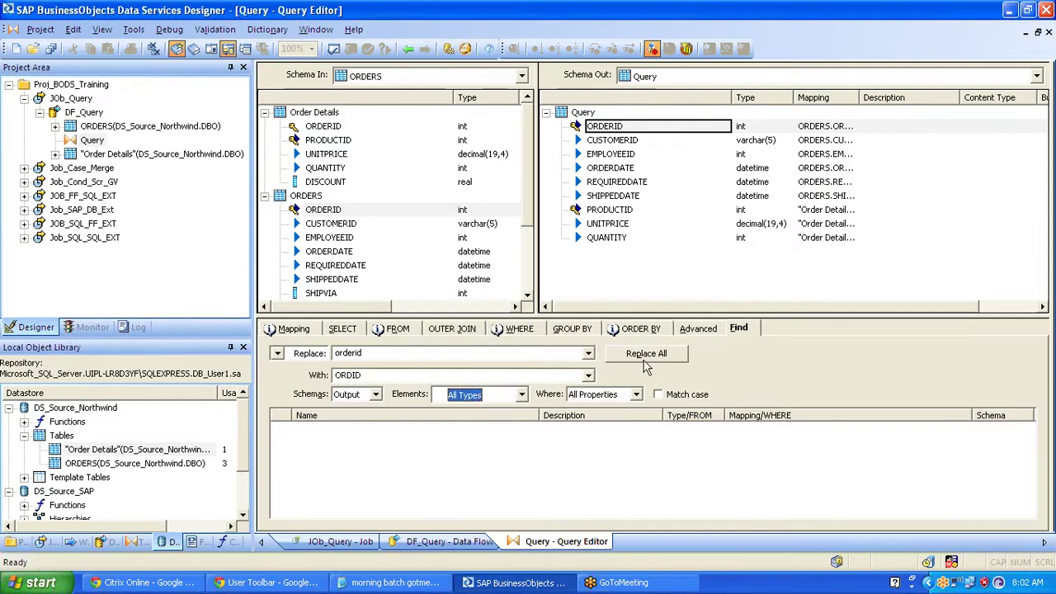
pyautogui.click(637, 396)
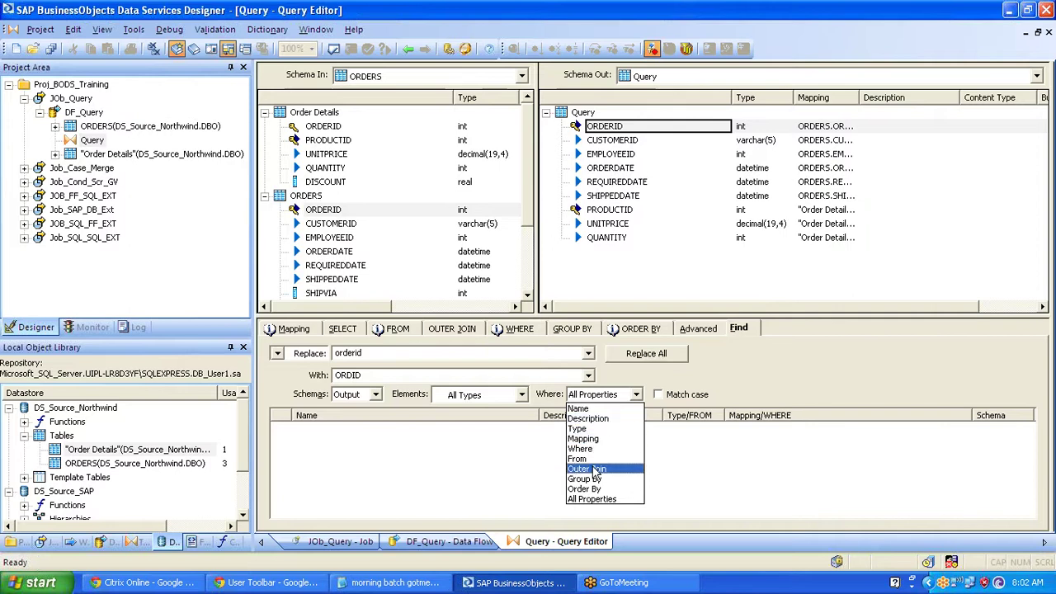
pyautogui.click(594, 499)
pyautogui.click(641, 353)
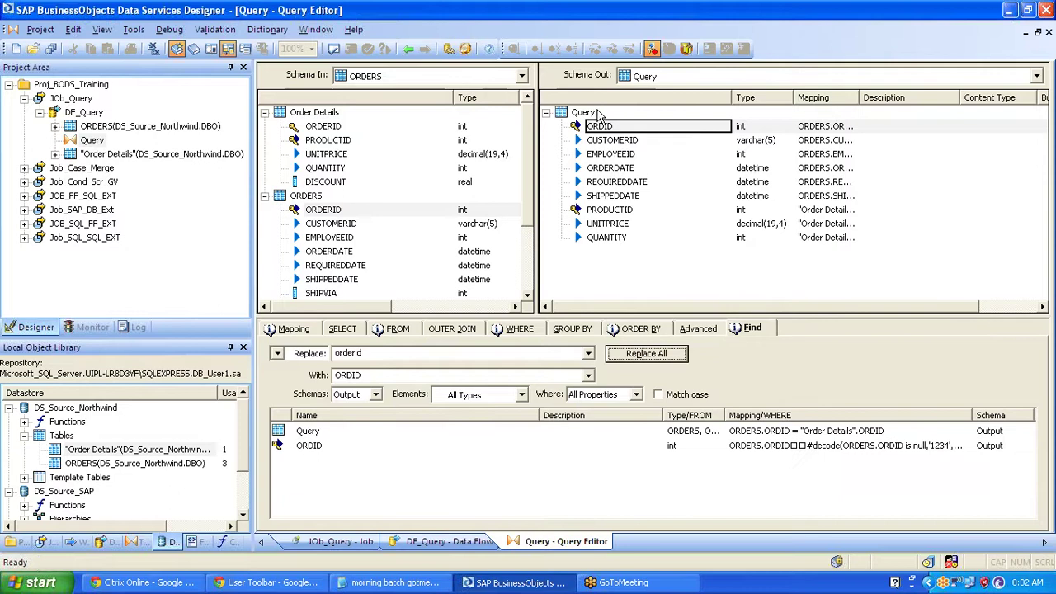
# Check the renamed ORDID output column, reopen the Query transform from the data flow, and view the CUSTOMERID mapping.
pyautogui.click(601, 126)
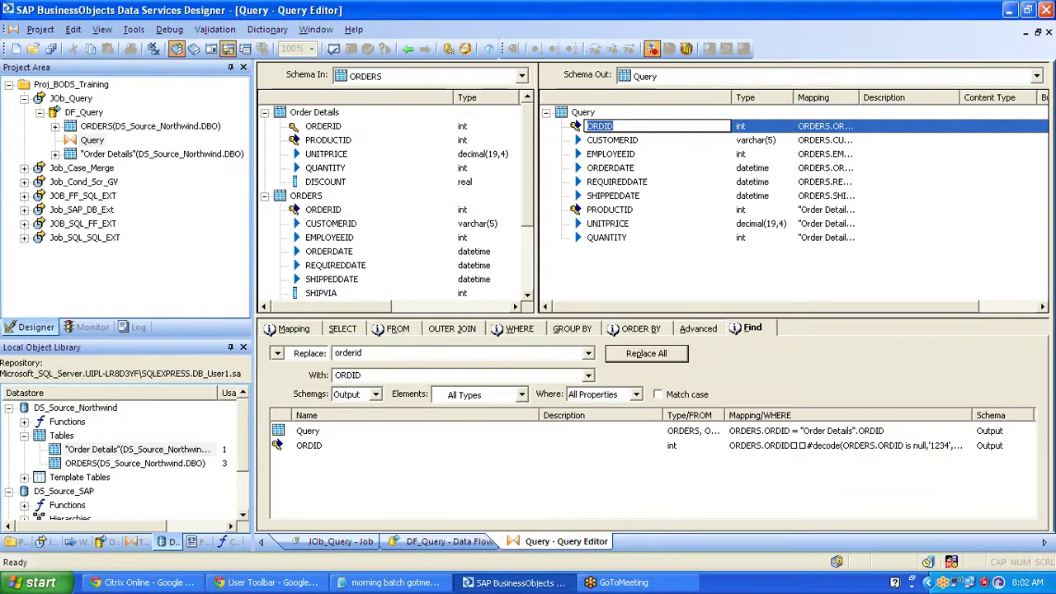
pyautogui.click(615, 126)
pyautogui.click(408, 50)
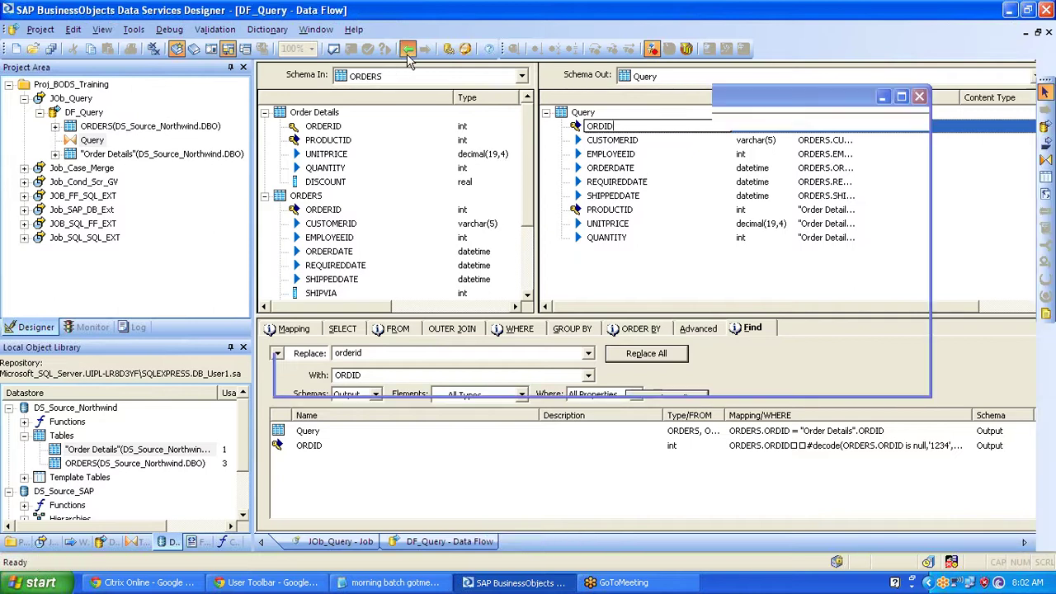
pyautogui.doubleClick(447, 254)
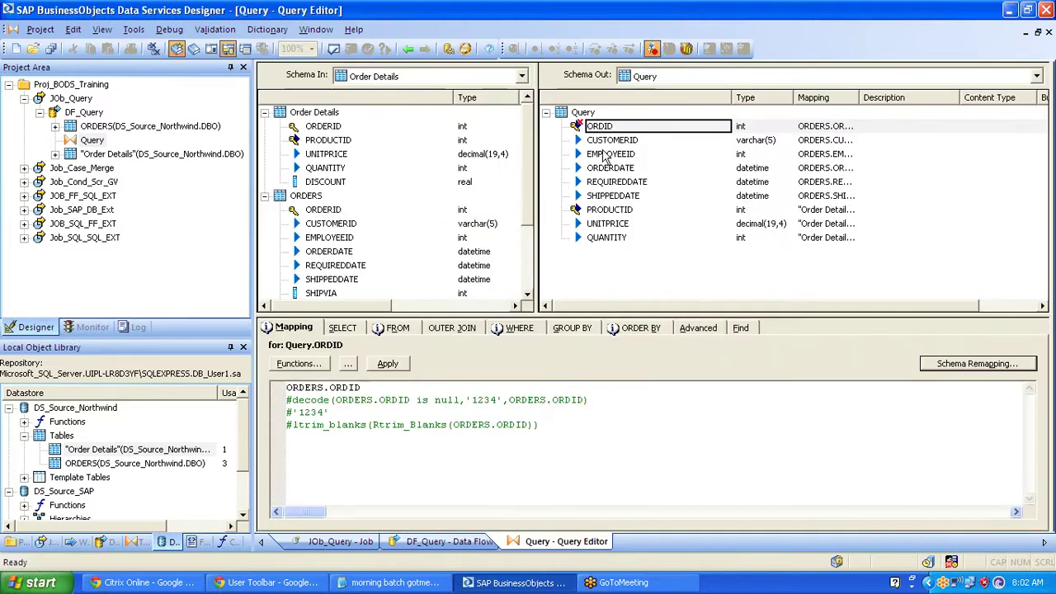
pyautogui.click(611, 141)
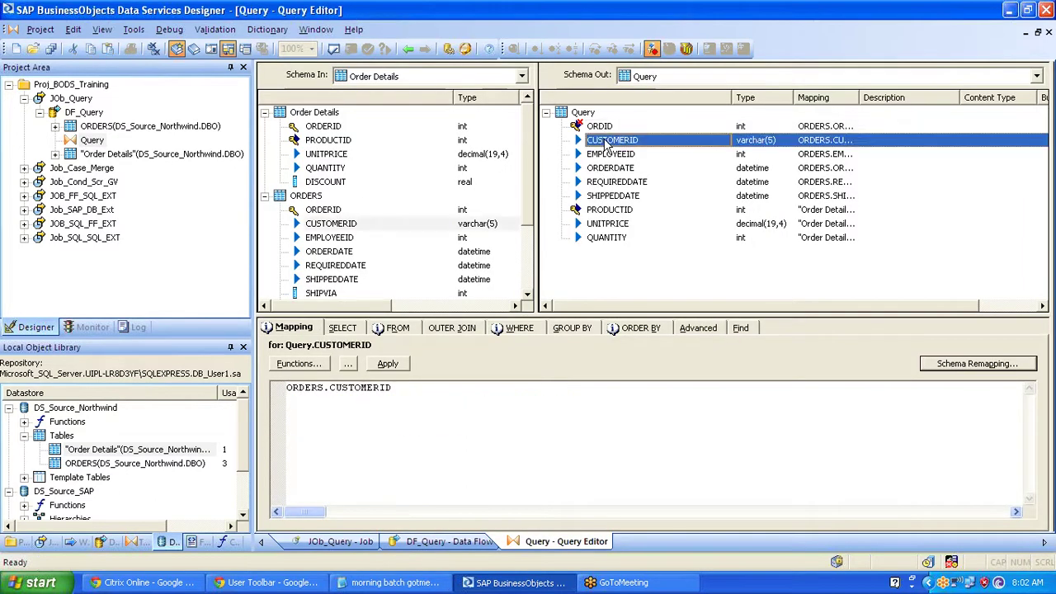
# Replace the ORDERS.ORDID expression in the ORDID output column's mapping with the ORDERID column from the ORDERS input.
pyautogui.click(603, 127)
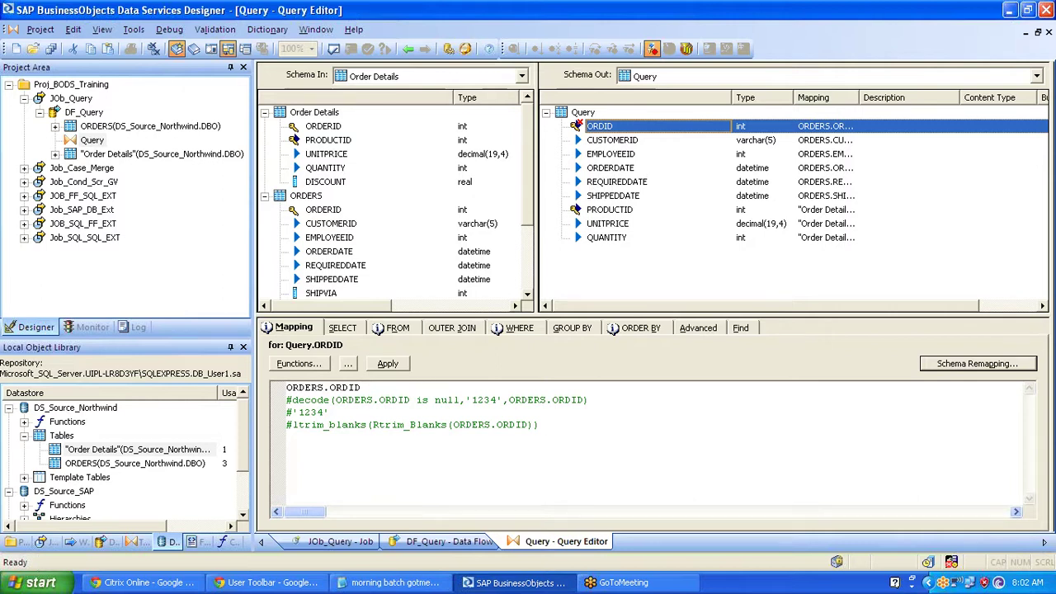
pyautogui.moveTo(333, 388); pyautogui.dragTo(363, 388)
pyautogui.write('C')
pyautogui.hotkey('shift', 'Home')
pyautogui.press('BackSpace')
pyautogui.moveTo(323, 211); pyautogui.dragTo(437, 390)
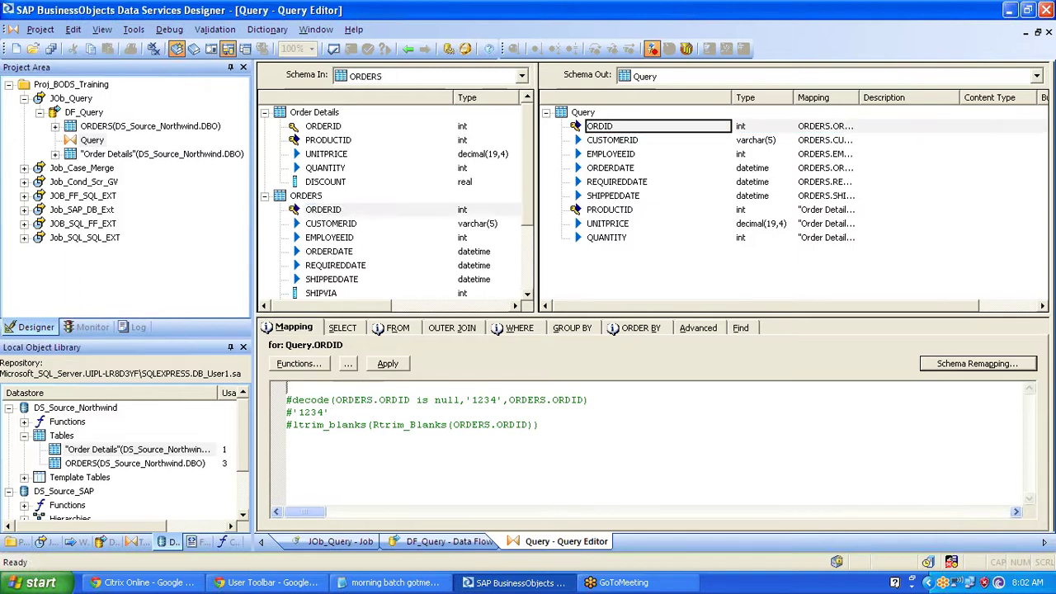
pyautogui.click(601, 127)
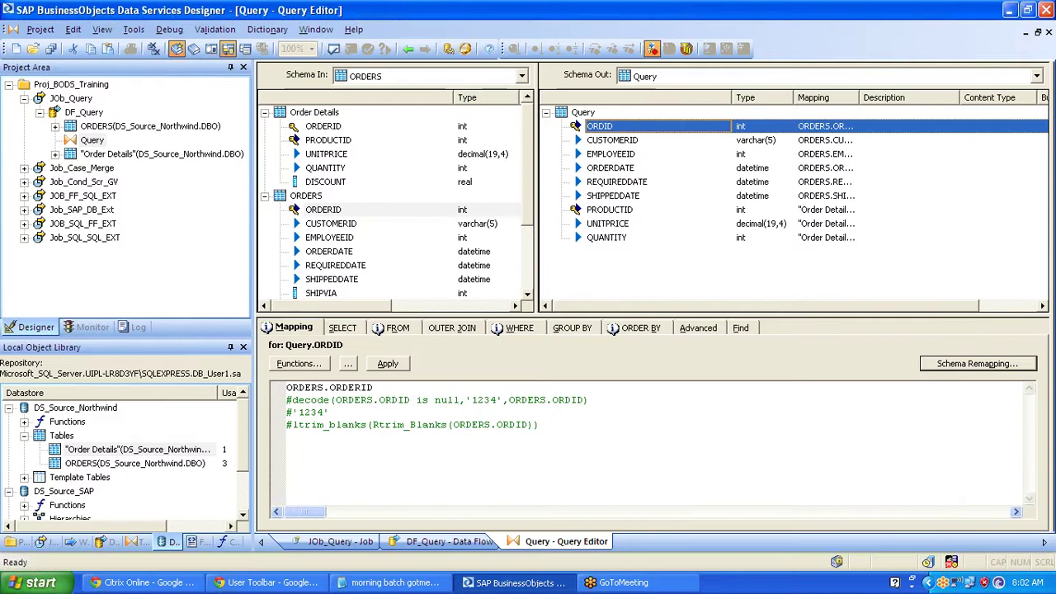
pyautogui.click(600, 140)
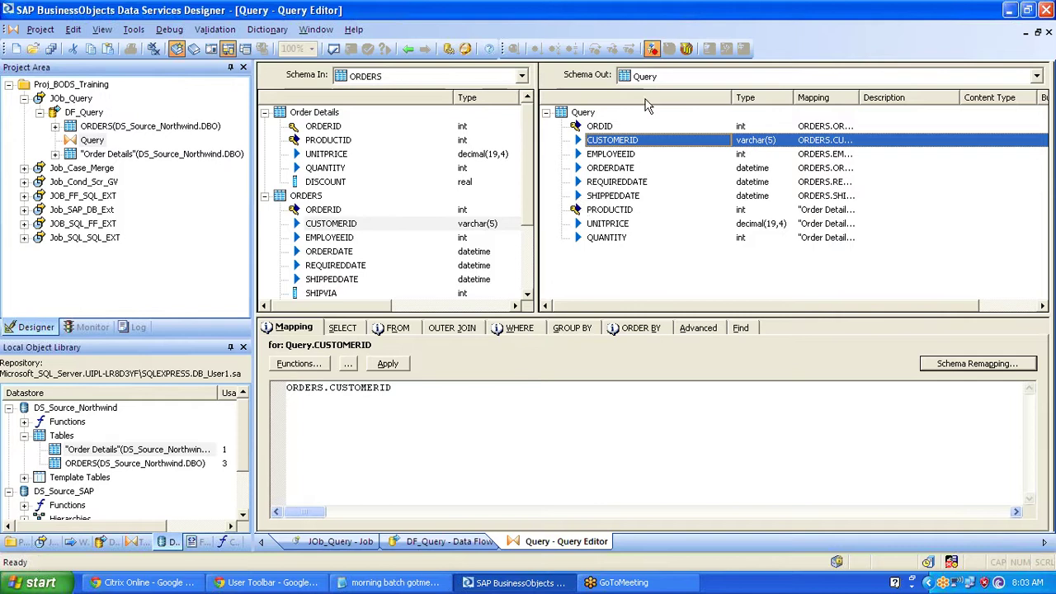
# Review the Query's SELECT, FROM, OUTER JOIN, WHERE, GROUP BY, ORDER BY, Advanced and Find settings in turn.
pyautogui.click(346, 331)
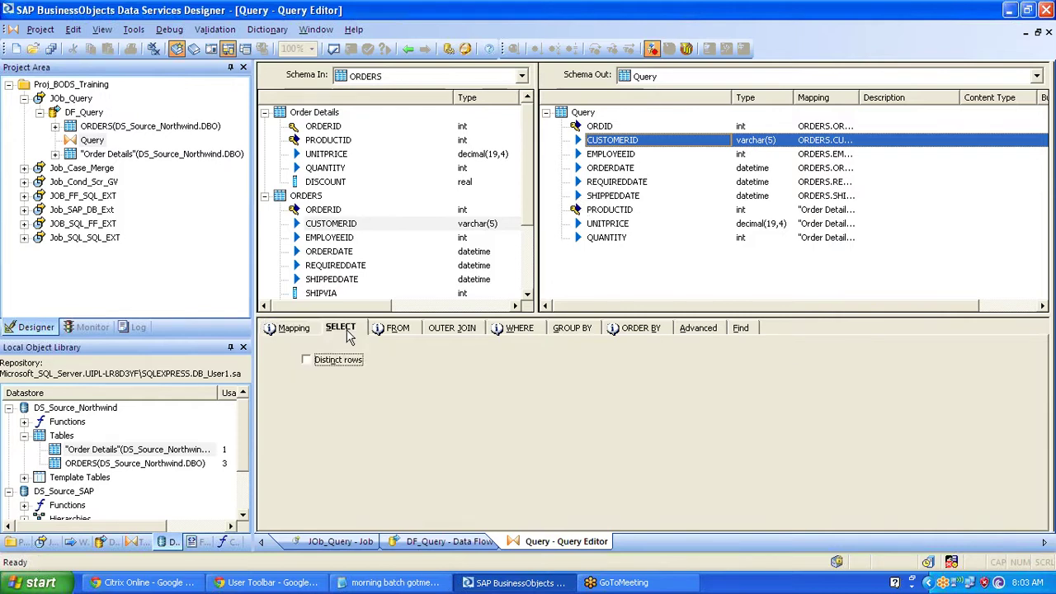
pyautogui.click(396, 328)
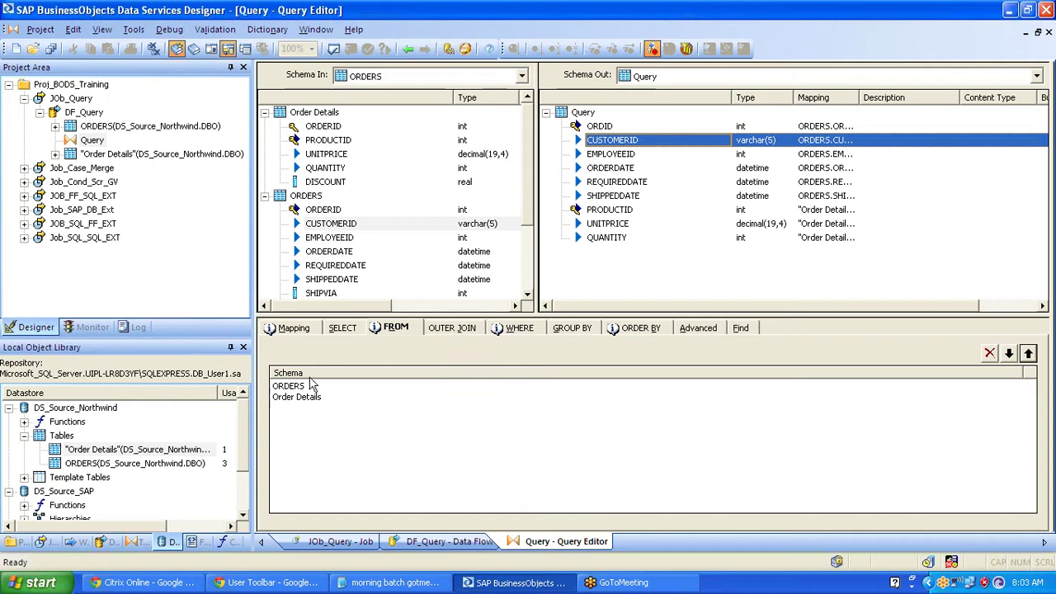
pyautogui.click(461, 330)
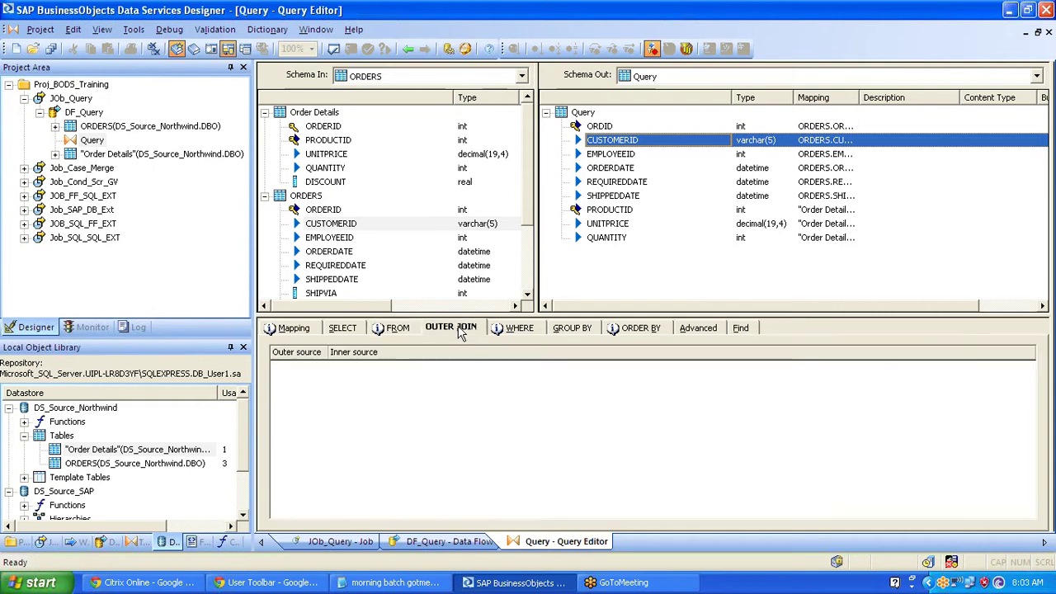
pyautogui.click(520, 330)
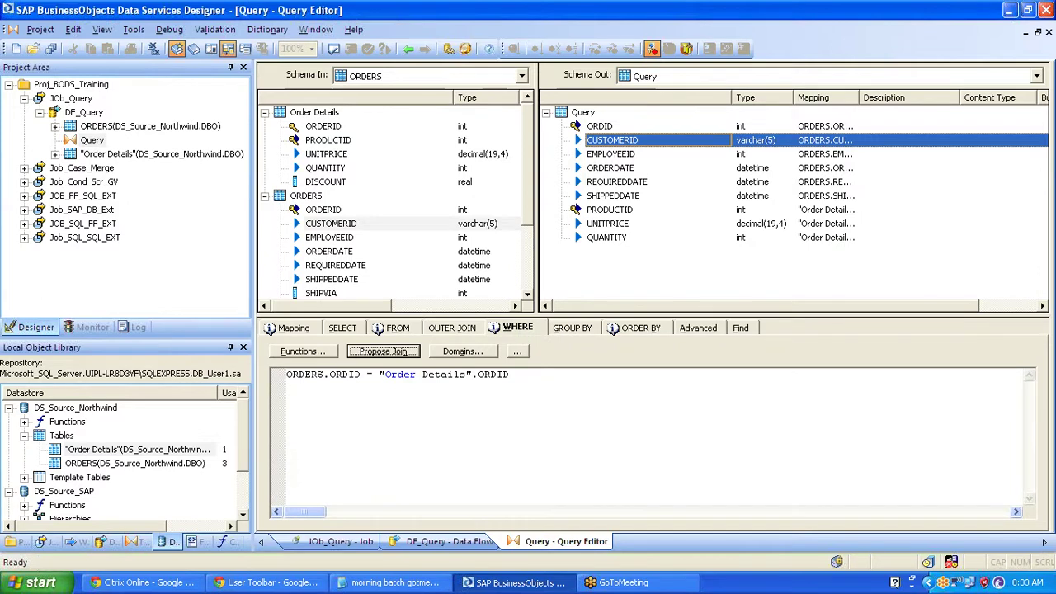
pyautogui.moveTo(510, 374); pyautogui.dragTo(289, 370)
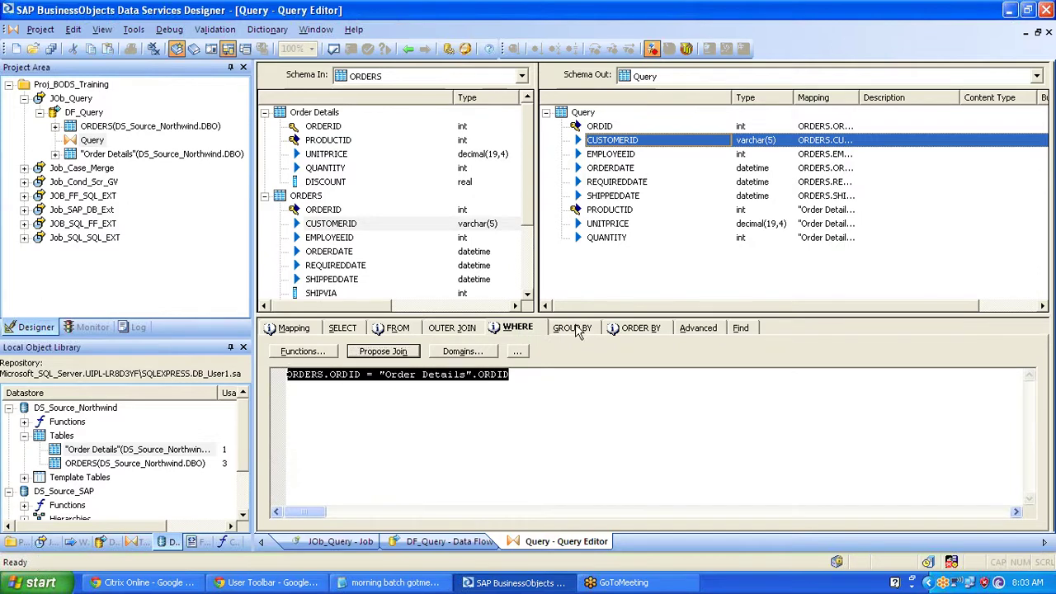
pyautogui.click(580, 329)
pyautogui.click(635, 328)
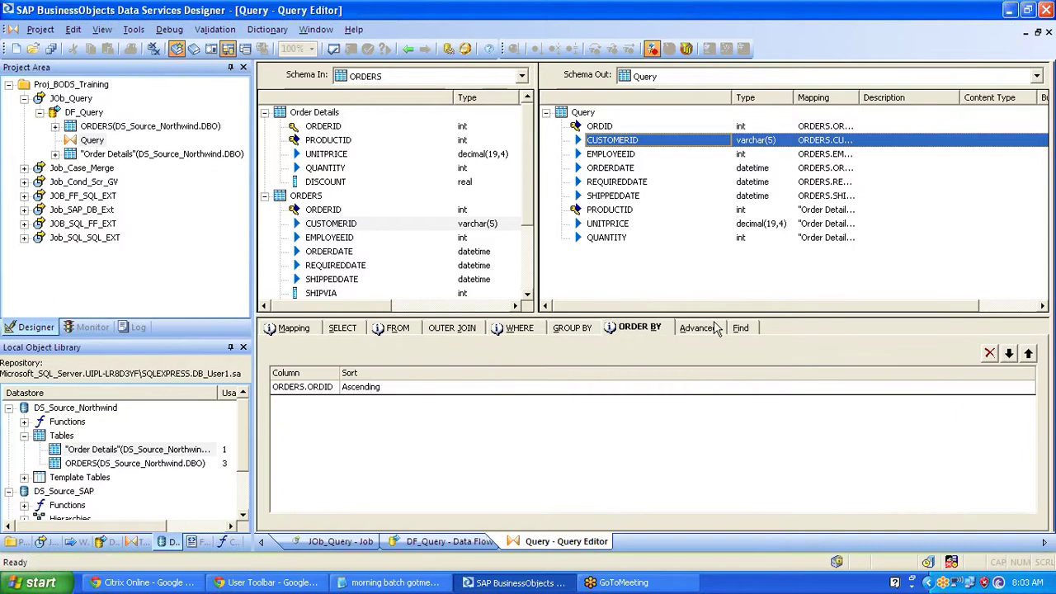
pyautogui.click(715, 328)
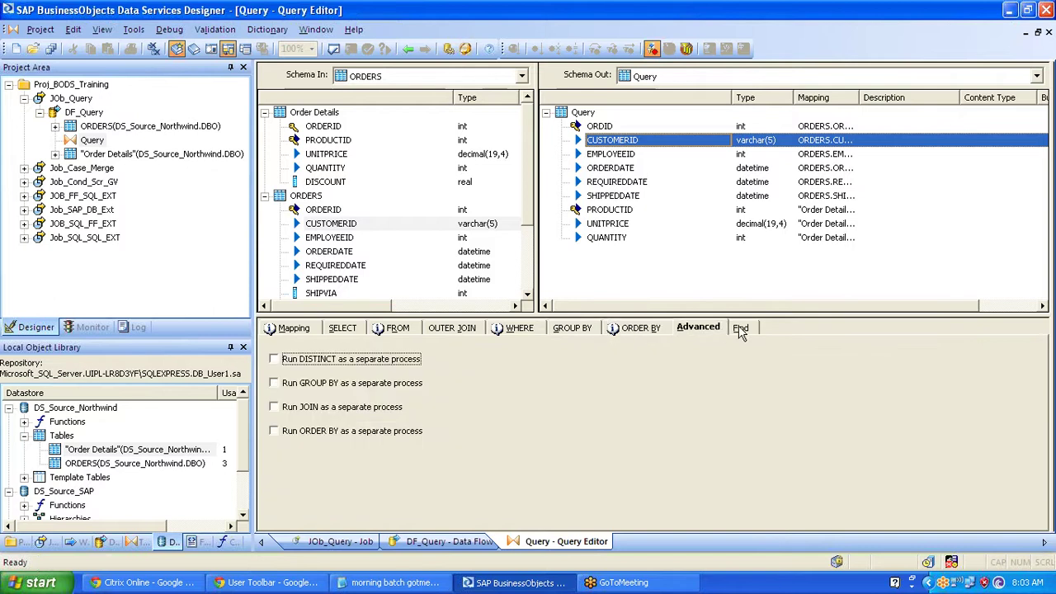
pyautogui.click(739, 329)
pyautogui.click(711, 328)
pyautogui.click(740, 328)
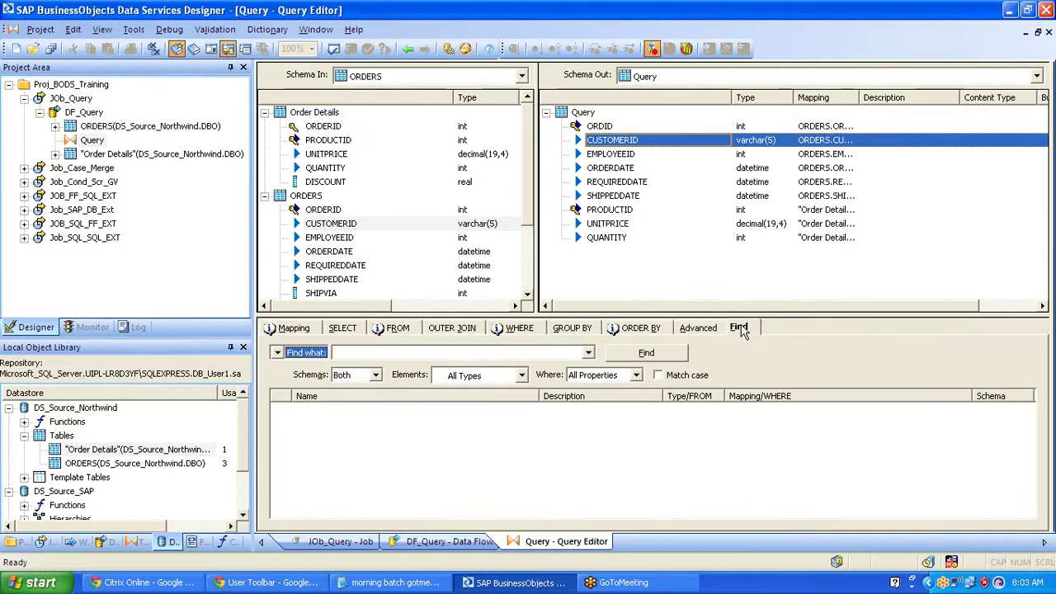
# Add a template table QUERY_STG in the DS_Target datastore to DF_Query and connect the Query's output to it.
pyautogui.click(406, 47)
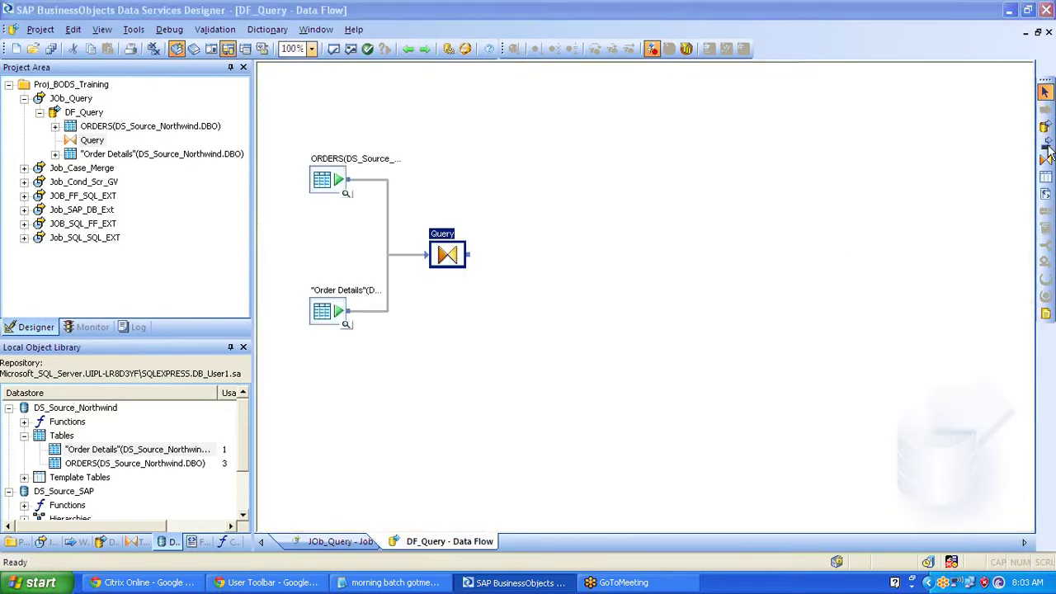
pyautogui.click(1045, 176)
pyautogui.click(637, 266)
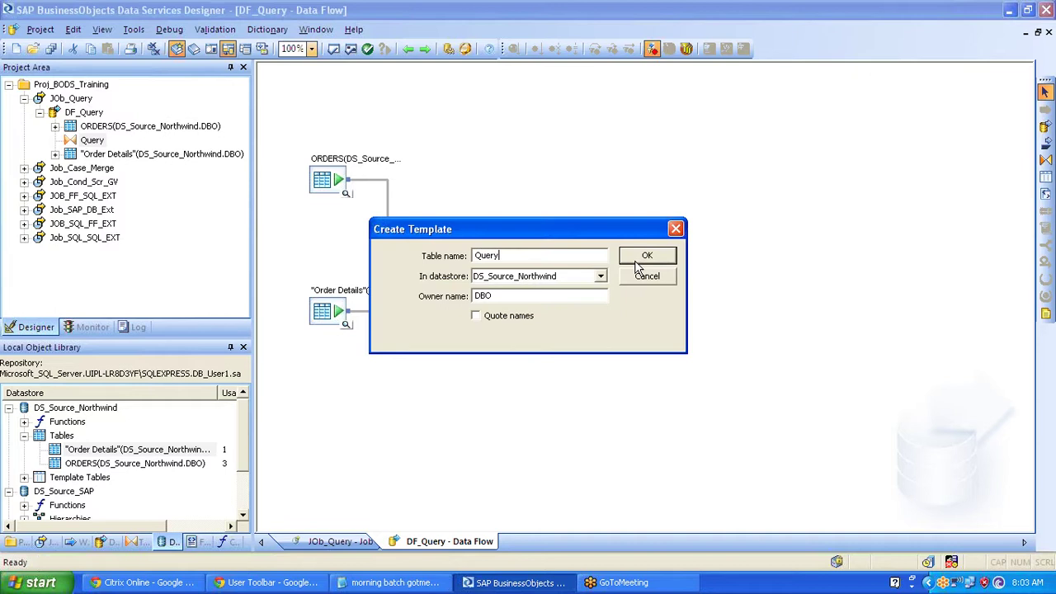
pyautogui.write('Query_stg')
pyautogui.press('Tab')
pyautogui.press('Down')
pyautogui.click(632, 257)
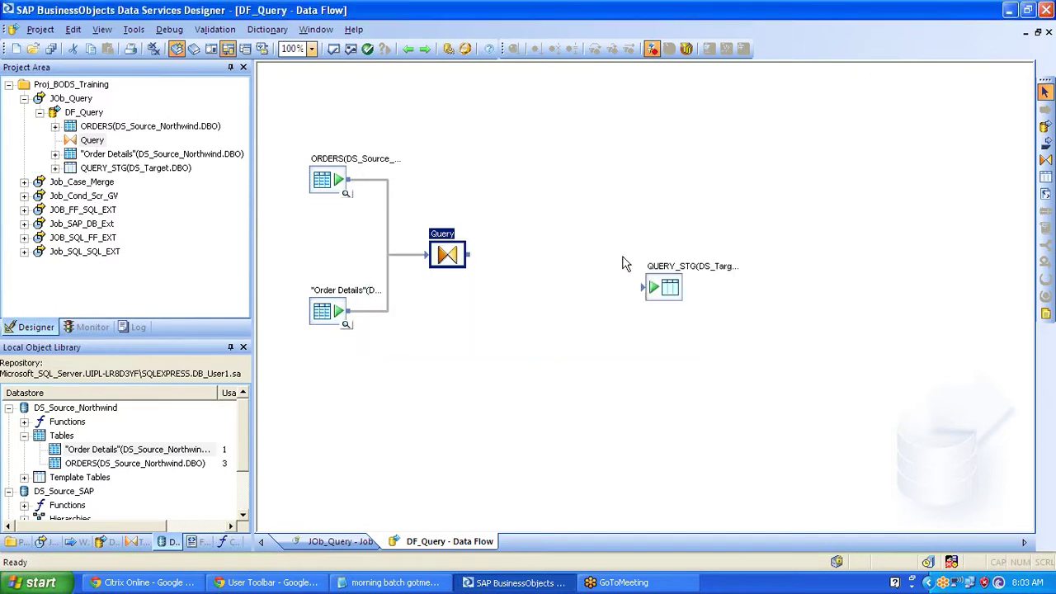
pyautogui.moveTo(467, 255); pyautogui.dragTo(642, 288)
# Execute JOb_Query with the default execution properties and read the run's error log.
pyautogui.click(61, 99)
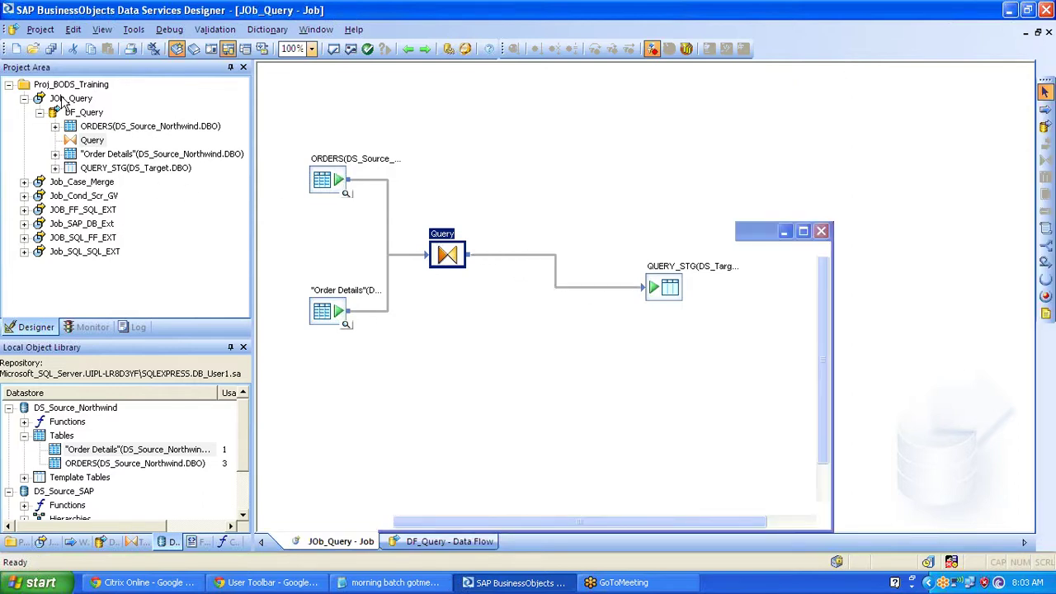
pyautogui.rightClick(61, 99)
pyautogui.click(99, 104)
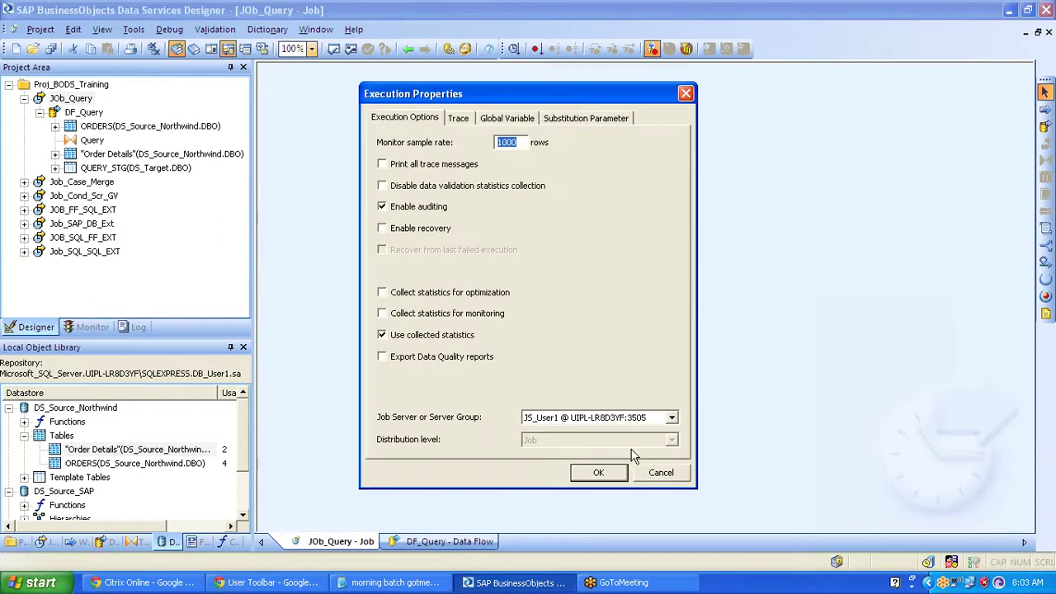
pyautogui.click(621, 473)
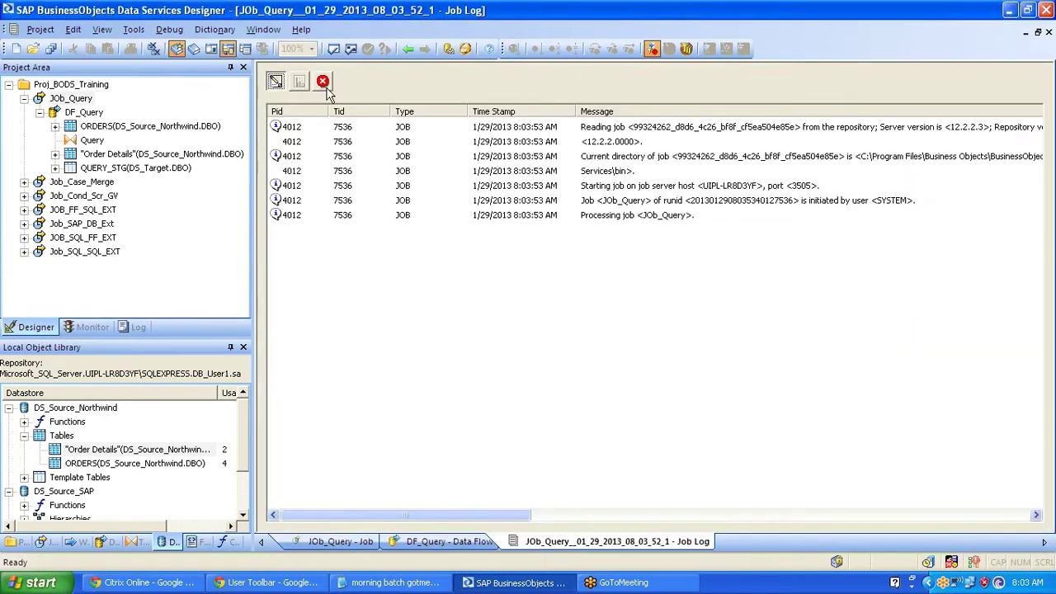
pyautogui.click(324, 82)
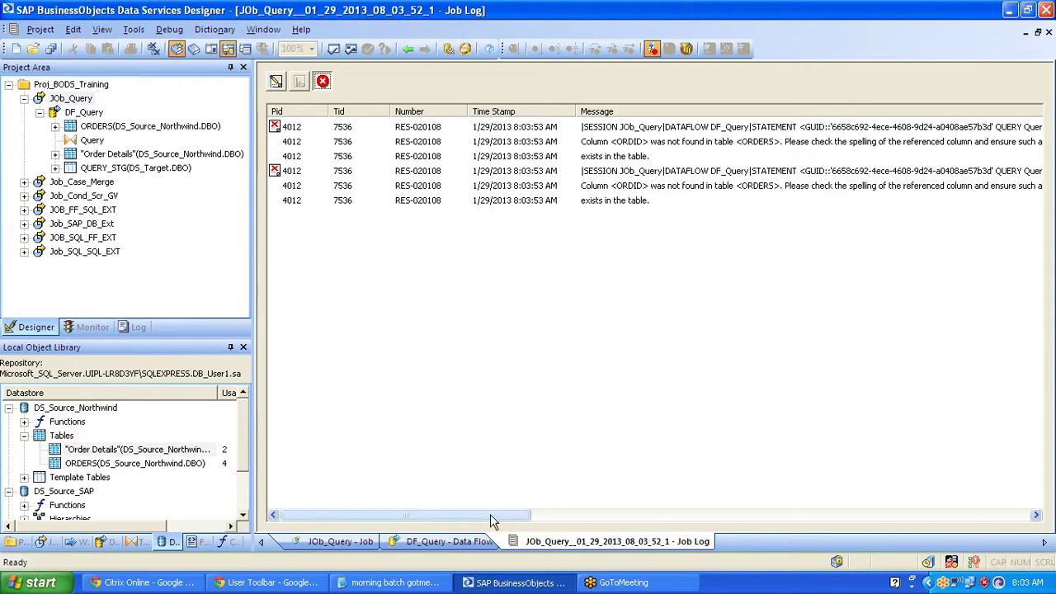
pyautogui.moveTo(490, 514); pyautogui.dragTo(517, 514)
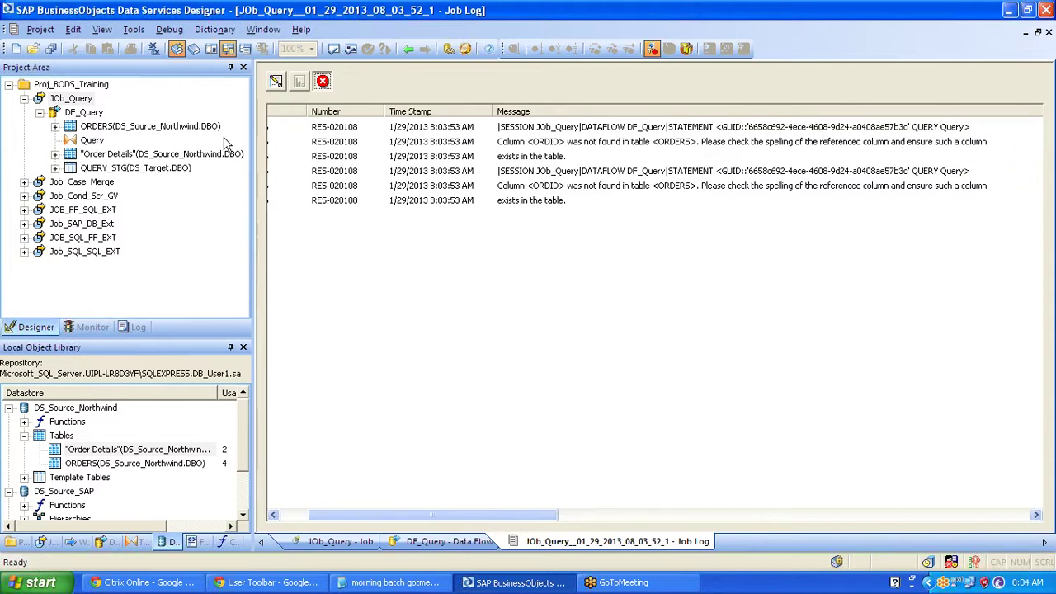
# Validate all objects in the DF_Query data flow and open the source of the invalid WHERE clause error.
pyautogui.click(83, 113)
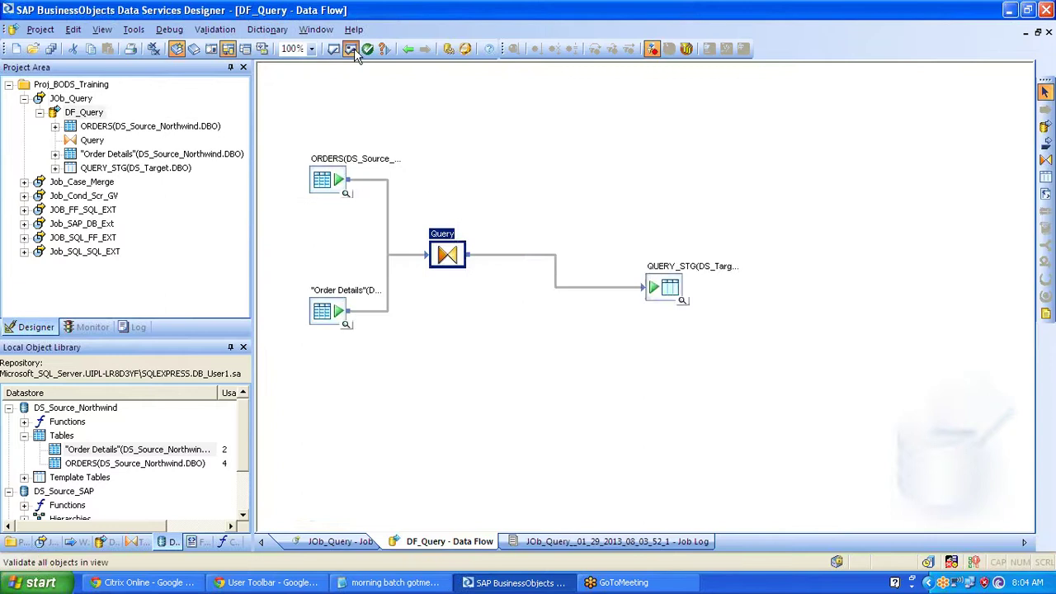
pyautogui.click(351, 48)
pyautogui.doubleClick(671, 267)
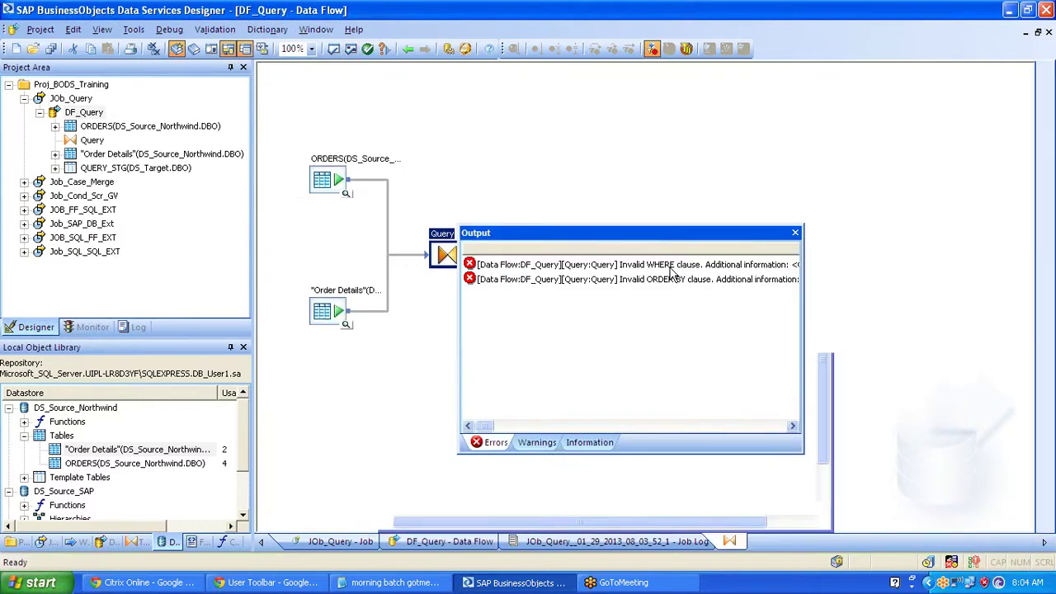
# Replace the Query's WHERE clause with "Order Details".ORDERID = ORDERS.ORDERID and return to the data flow.
pyautogui.click(795, 232)
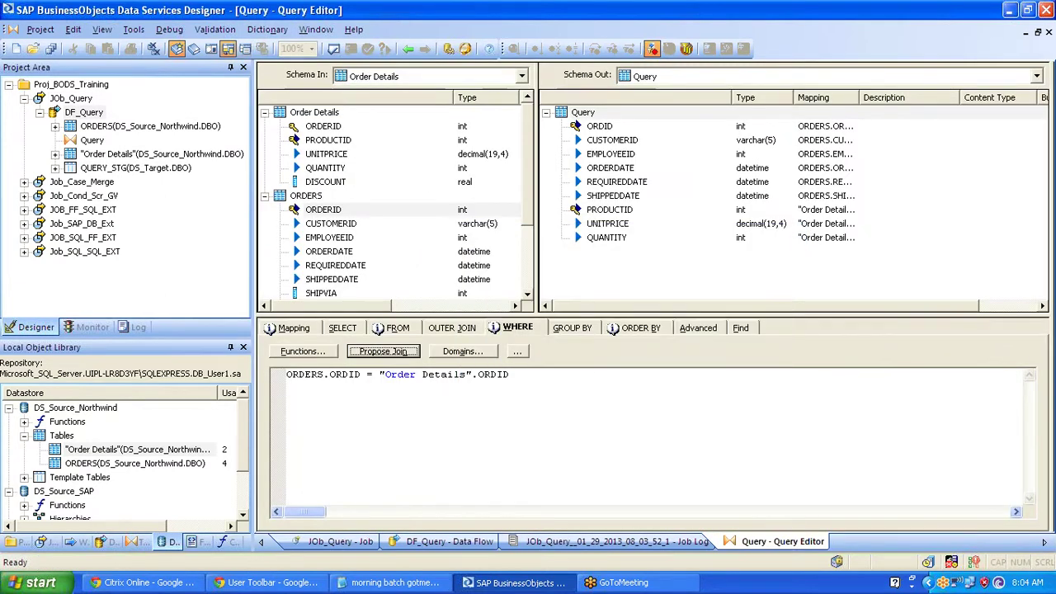
pyautogui.moveTo(510, 376); pyautogui.dragTo(129, 417)
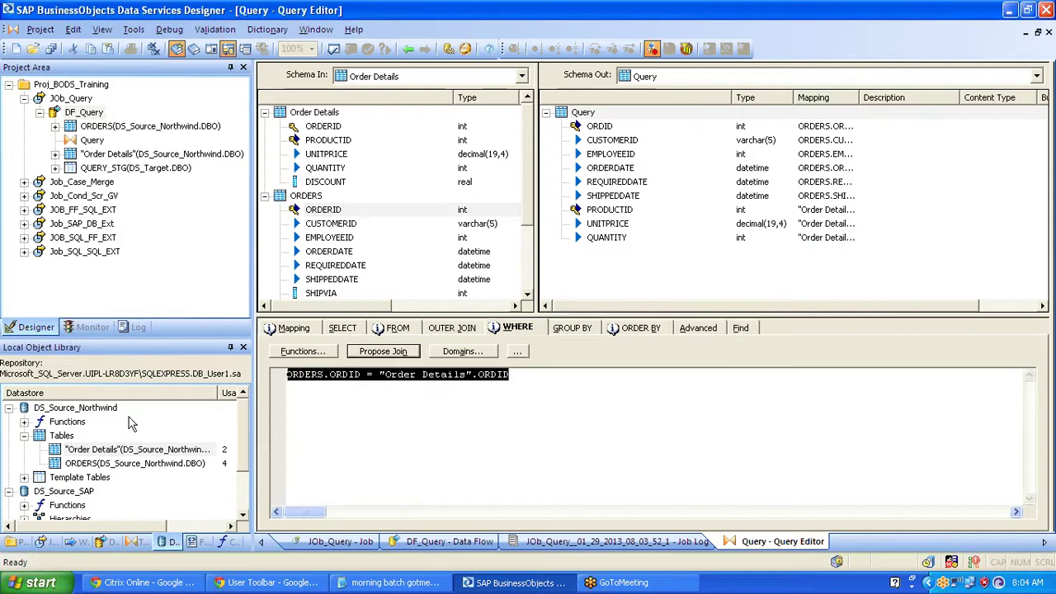
pyautogui.press('Delete')
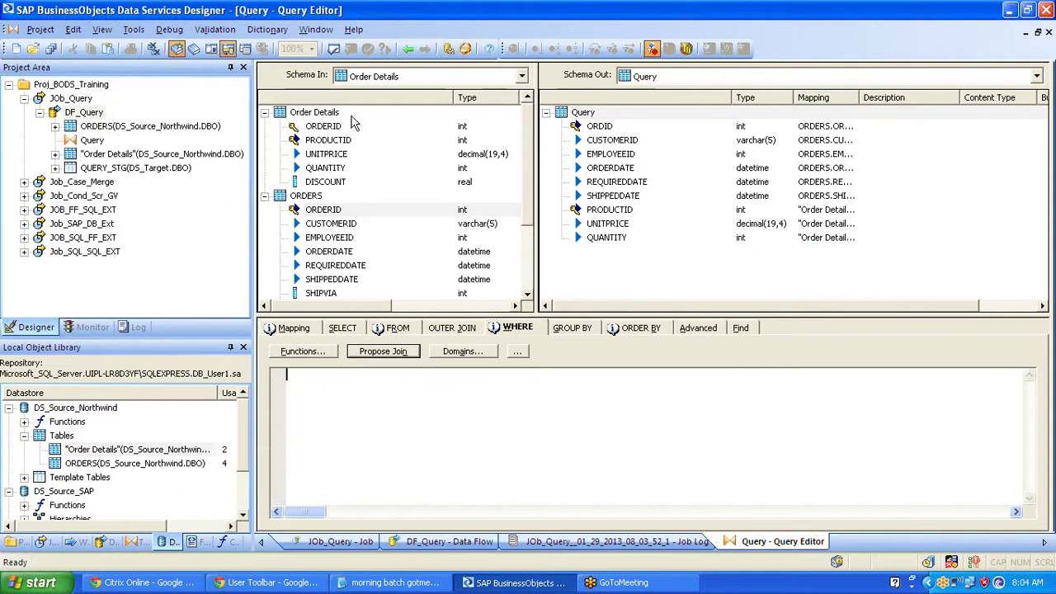
pyautogui.moveTo(340, 131); pyautogui.dragTo(298, 380)
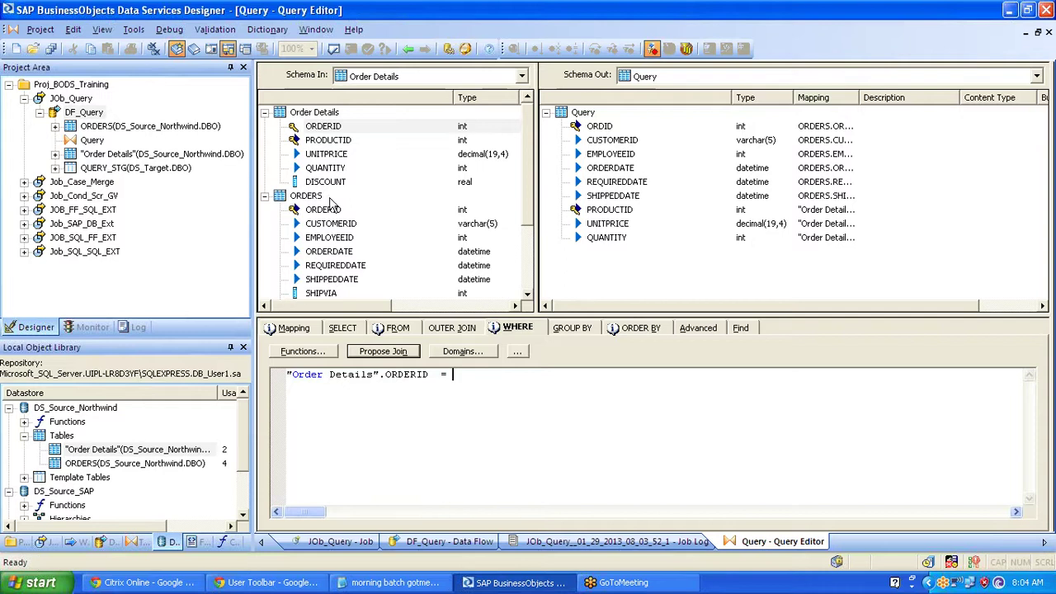
pyautogui.moveTo(338, 210); pyautogui.dragTo(511, 382)
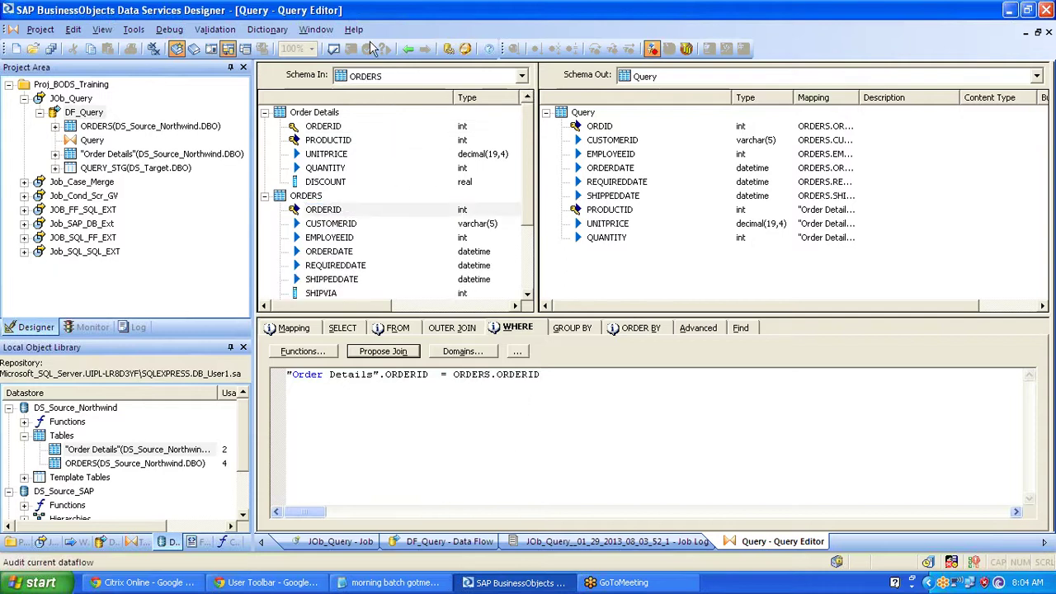
pyautogui.click(406, 50)
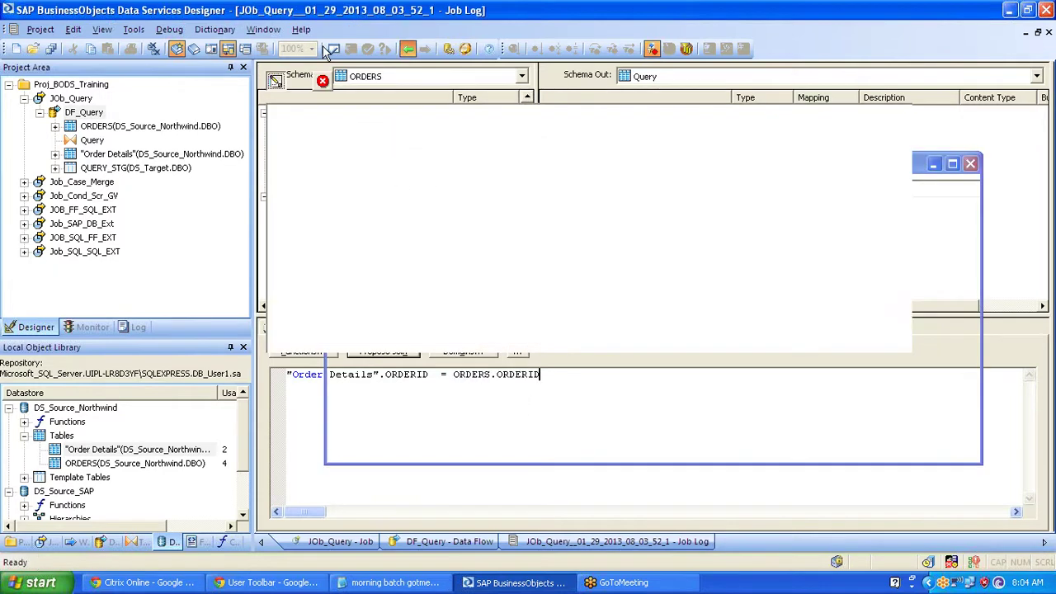
# Go to the source of the invalid ORDER BY error and remove ORDERS.ORDID from the Query's sort columns.
pyautogui.click(609, 267)
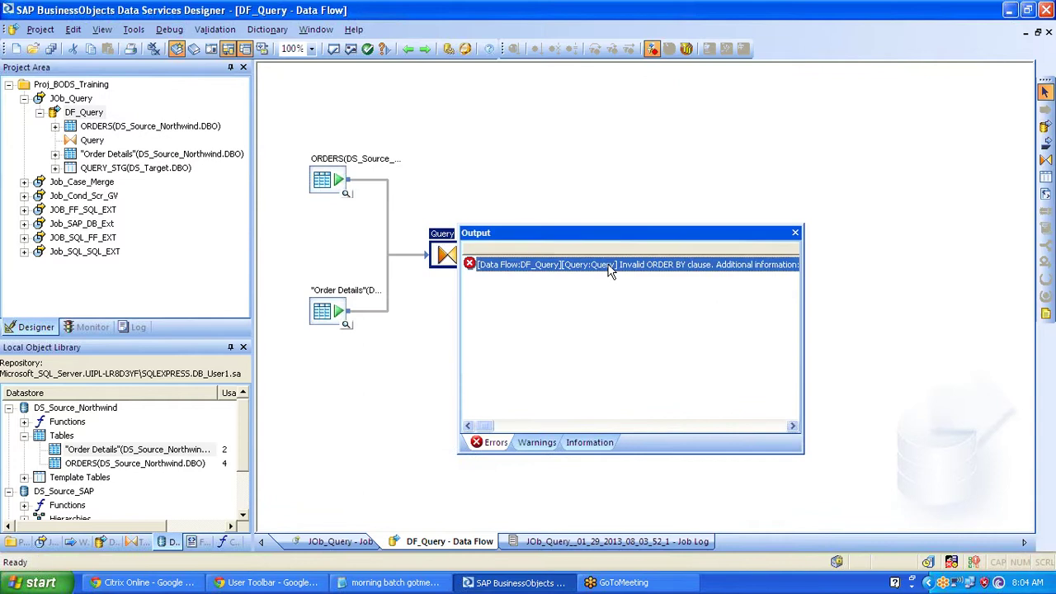
pyautogui.rightClick(609, 271)
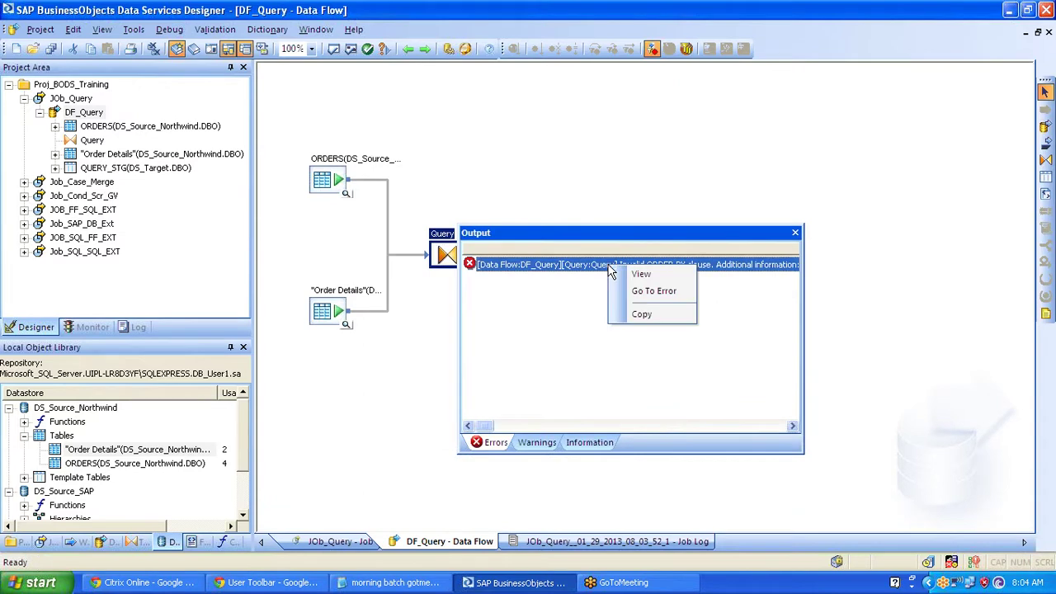
pyautogui.click(648, 291)
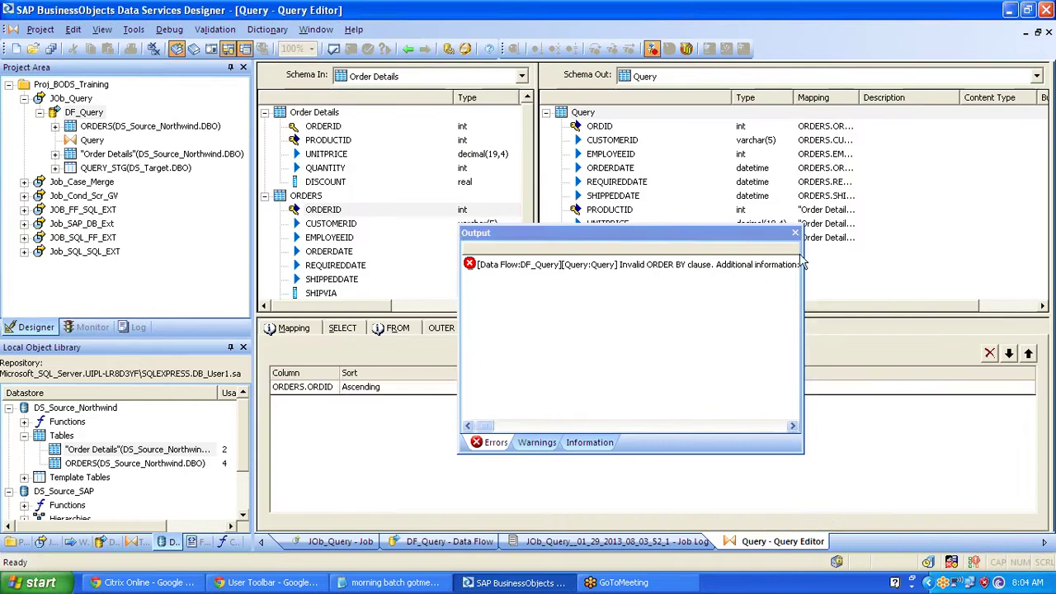
pyautogui.rightClick(538, 388)
pyautogui.click(573, 436)
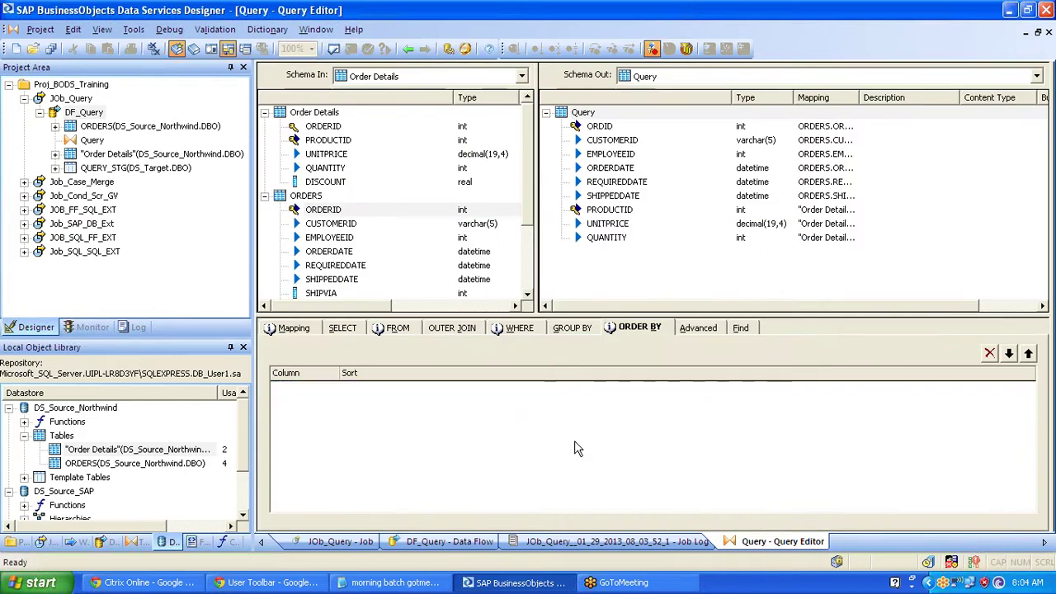
pyautogui.click(408, 50)
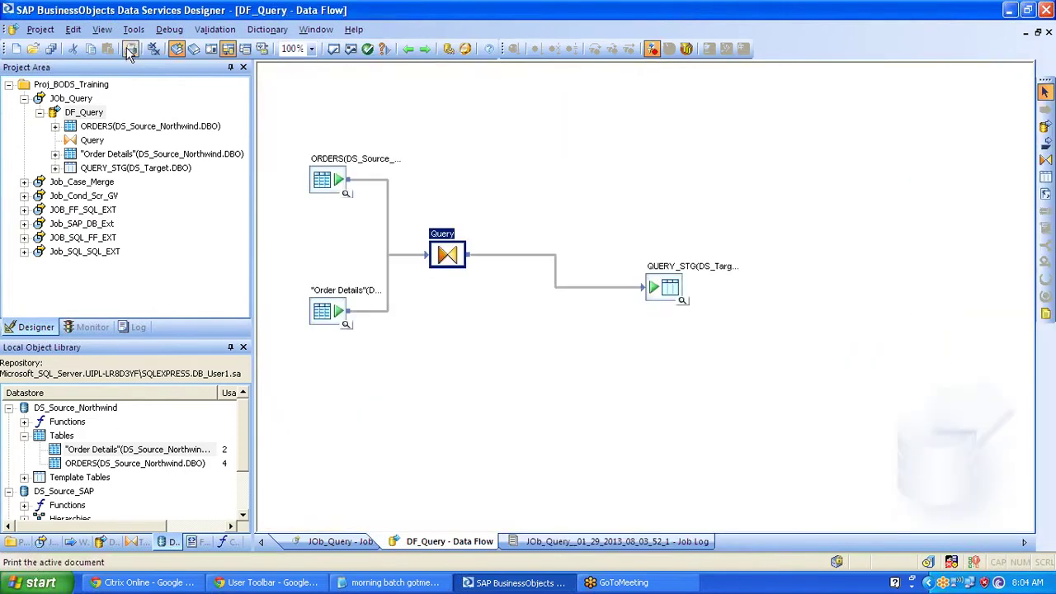
# Save all changes and validate all objects in the DF_Query data flow.
pyautogui.click(50, 49)
pyautogui.click(437, 380)
pyautogui.click(351, 49)
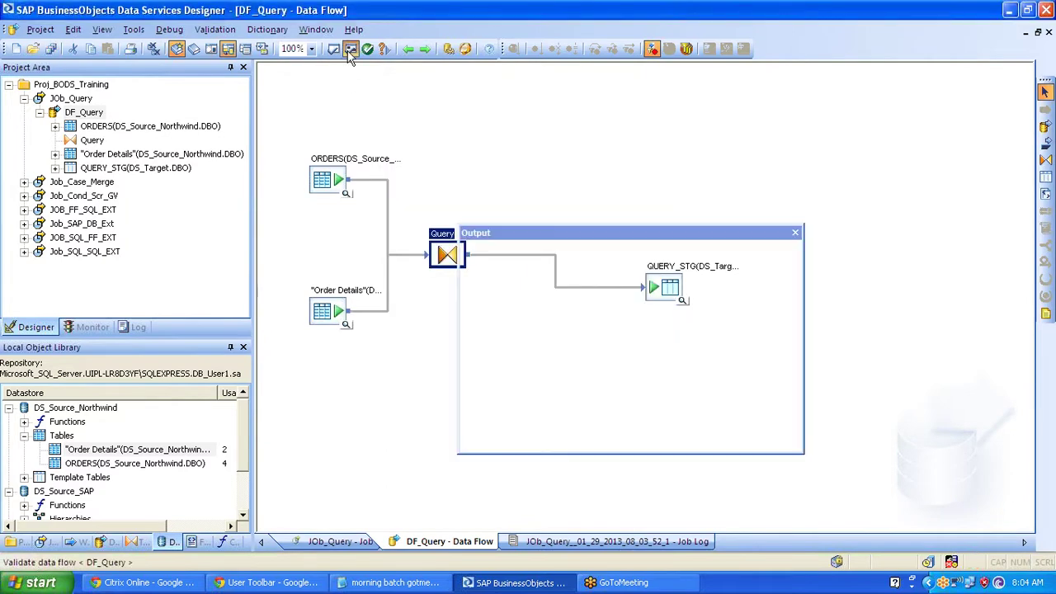
pyautogui.click(796, 233)
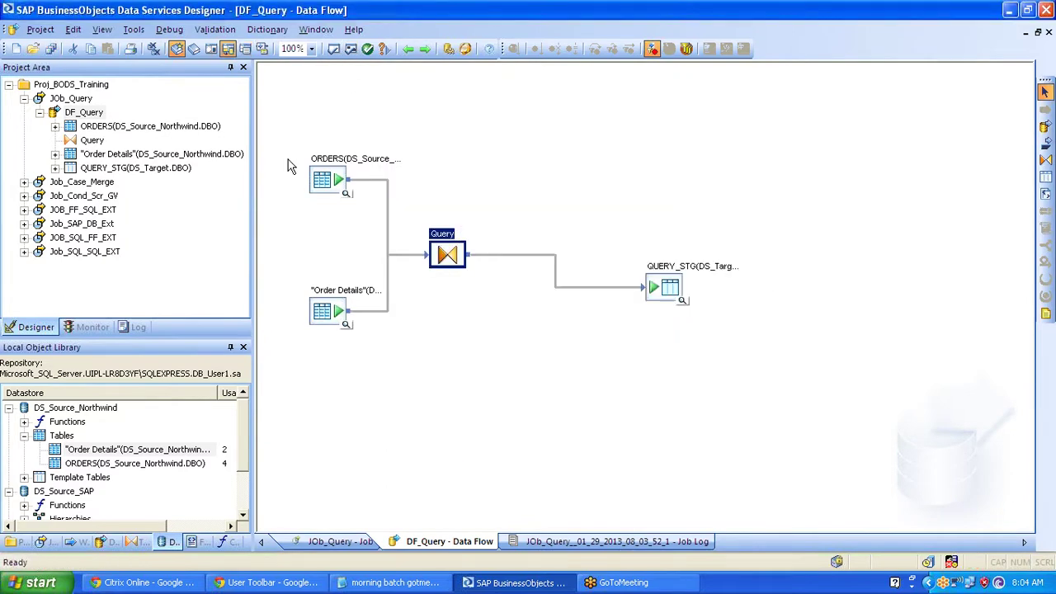
# Execute JOb_Query with the default execution properties.
pyautogui.rightClick(71, 98)
pyautogui.click(92, 105)
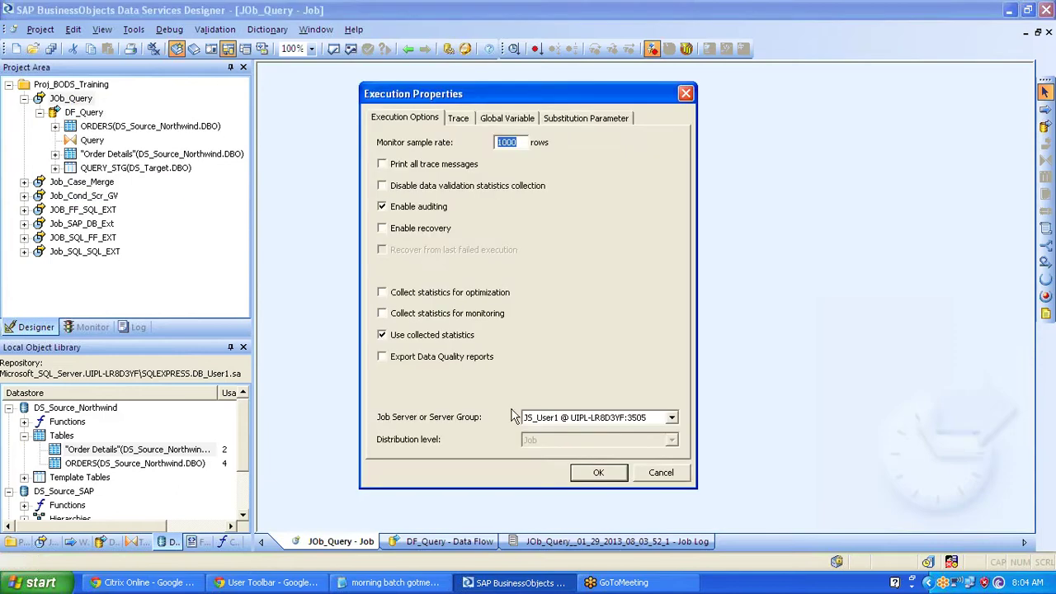
pyautogui.click(597, 472)
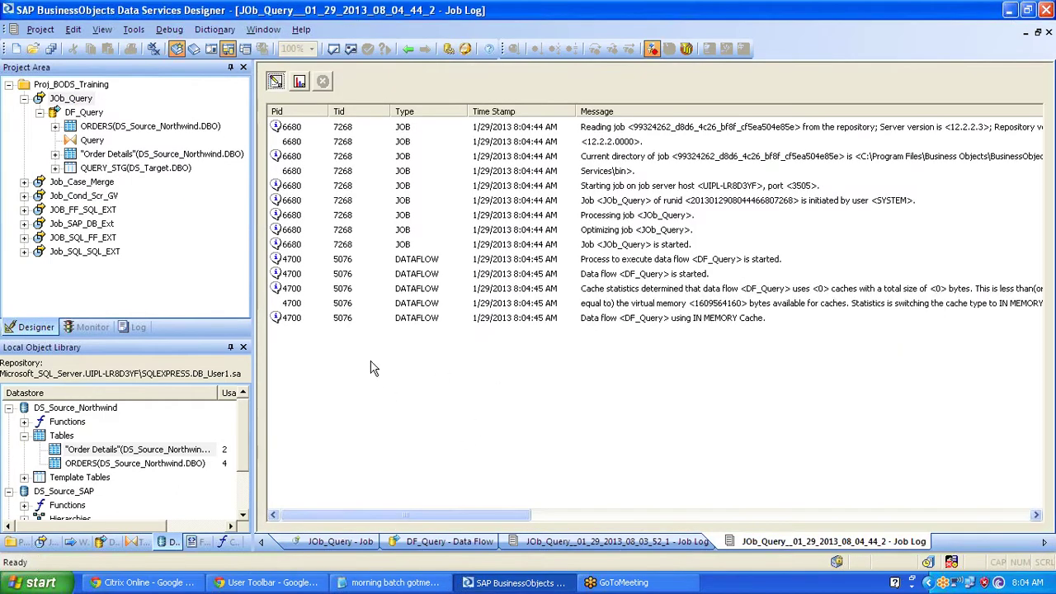
# Check the trace log and row-count statistics of the latest JOb_Query run.
pyautogui.click(91, 113)
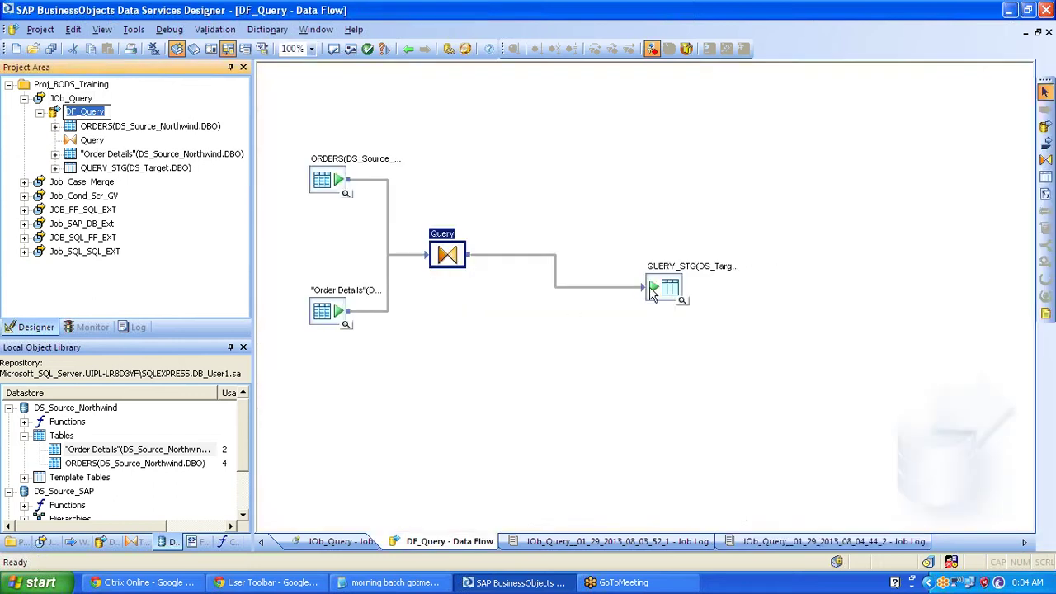
pyautogui.click(94, 327)
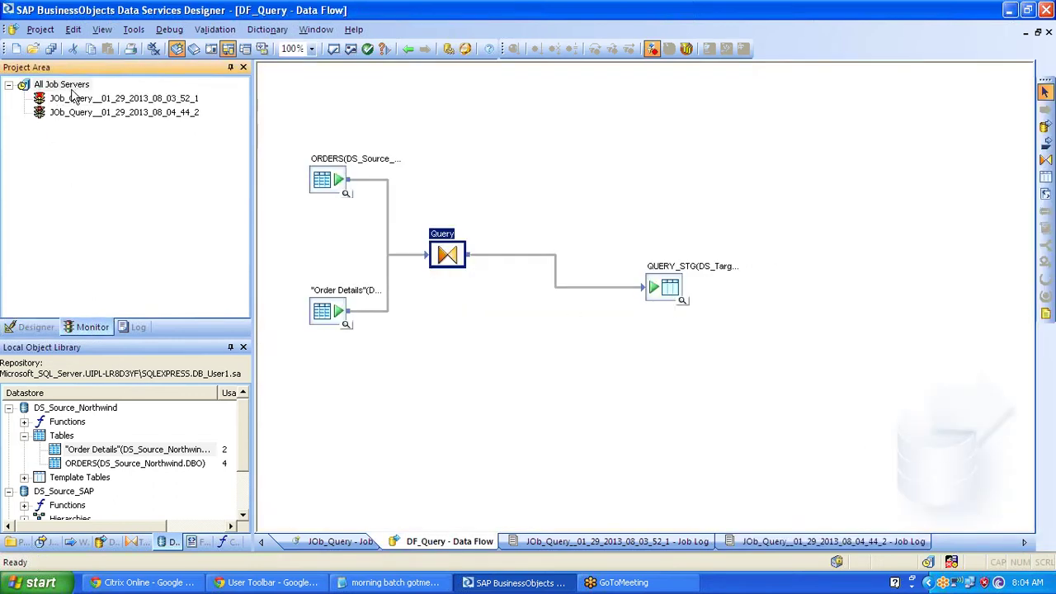
pyautogui.click(113, 116)
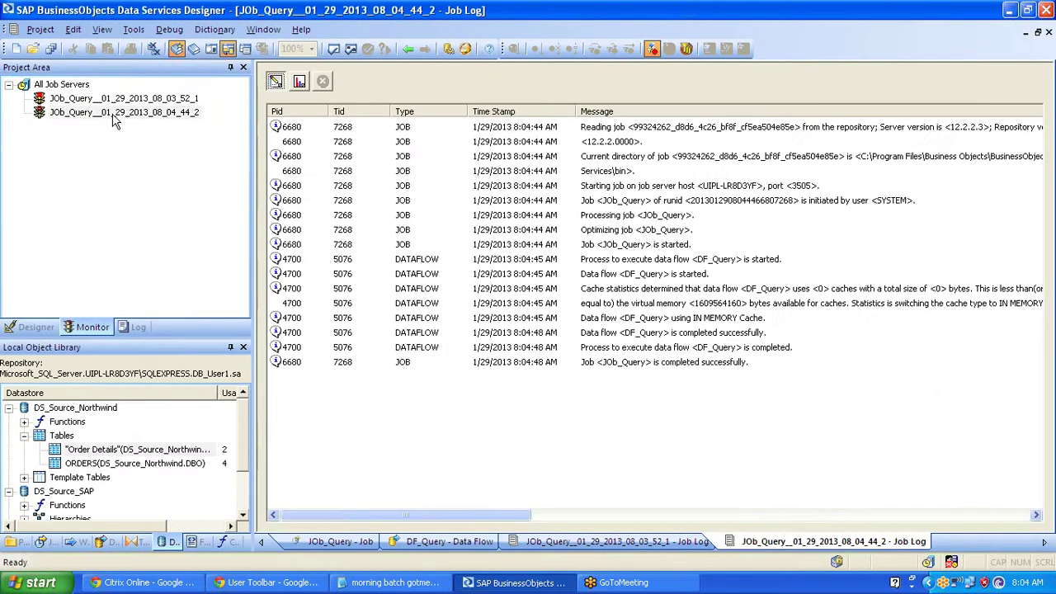
pyautogui.click(299, 82)
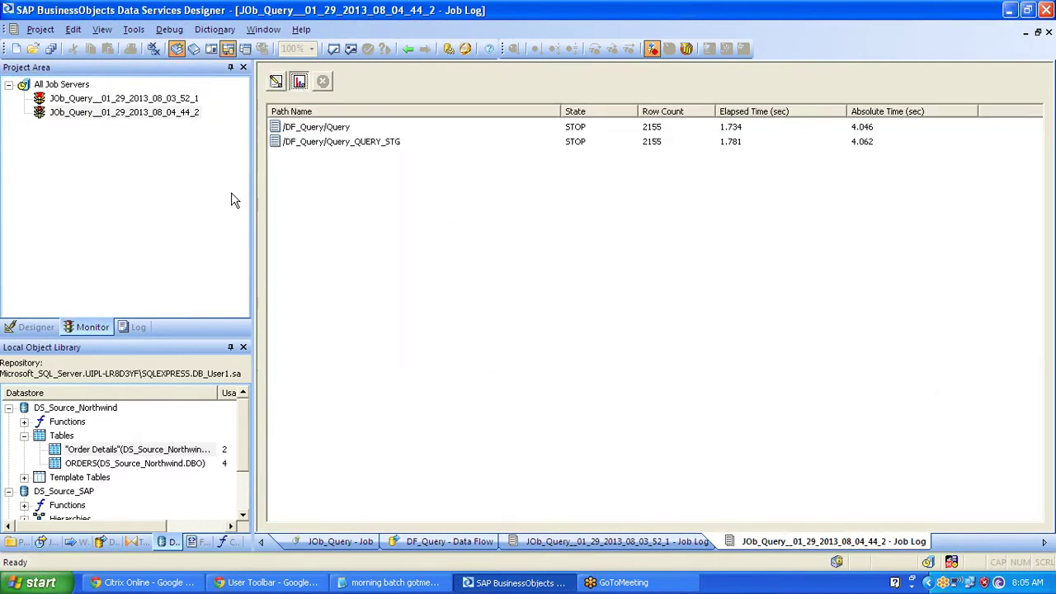
# View the data loaded into QUERY_STG in DF_Query and check its column profile and record count.
pyautogui.click(37, 327)
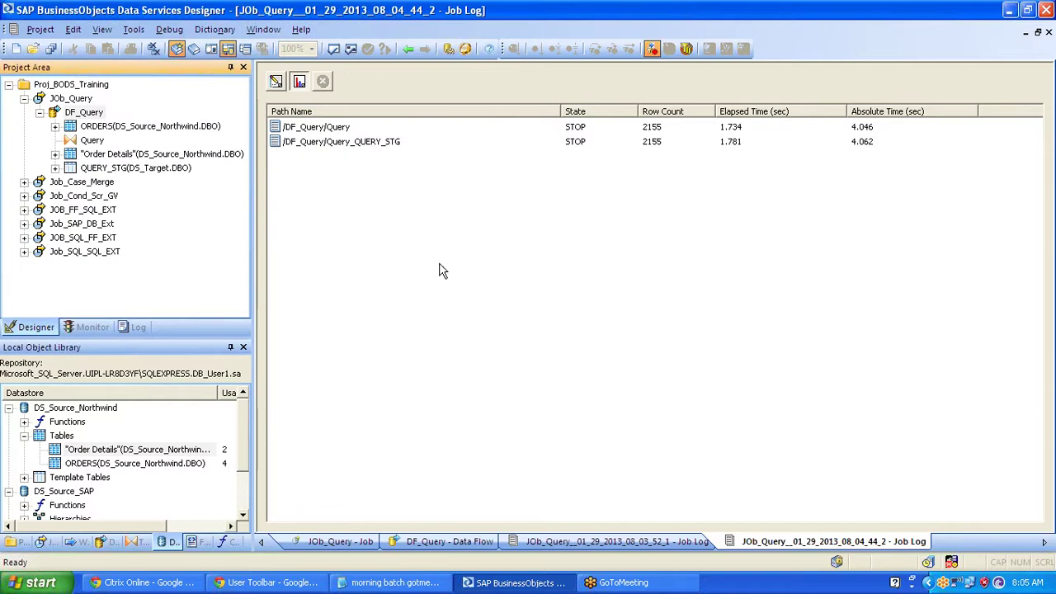
pyautogui.click(73, 115)
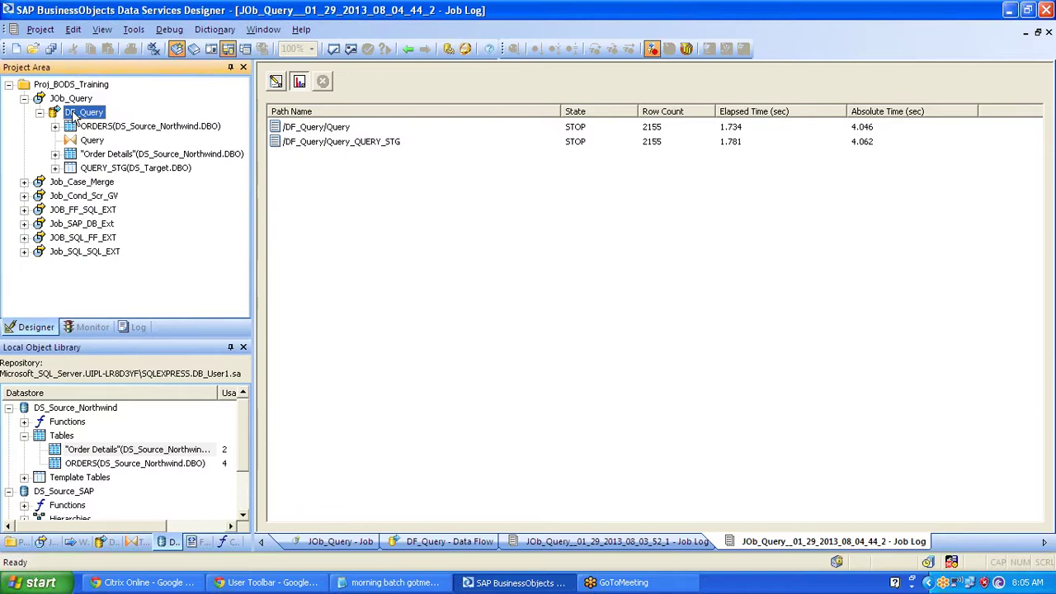
pyautogui.click(681, 302)
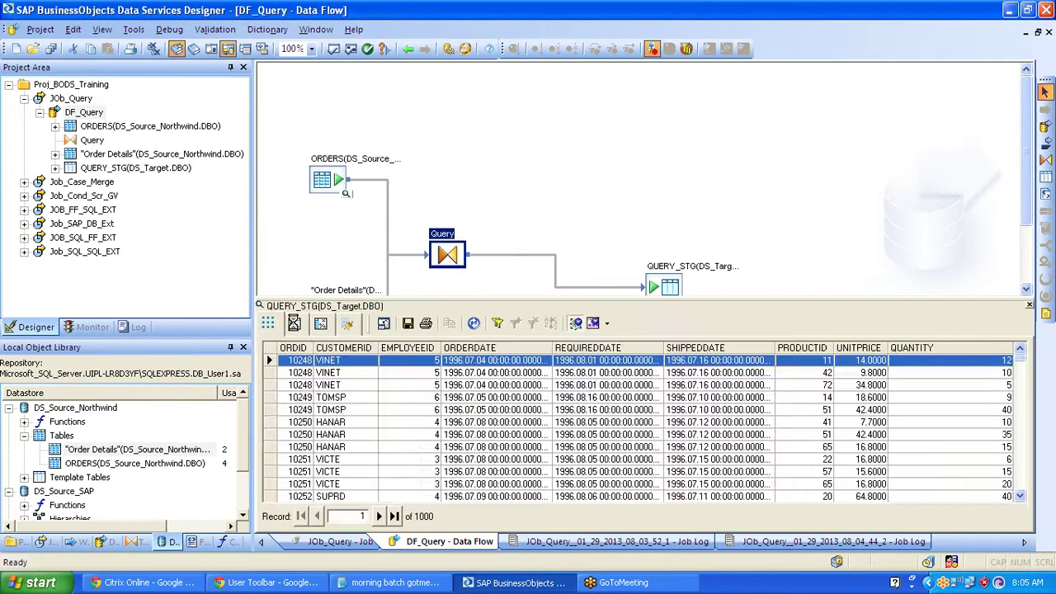
pyautogui.click(295, 324)
pyautogui.click(464, 323)
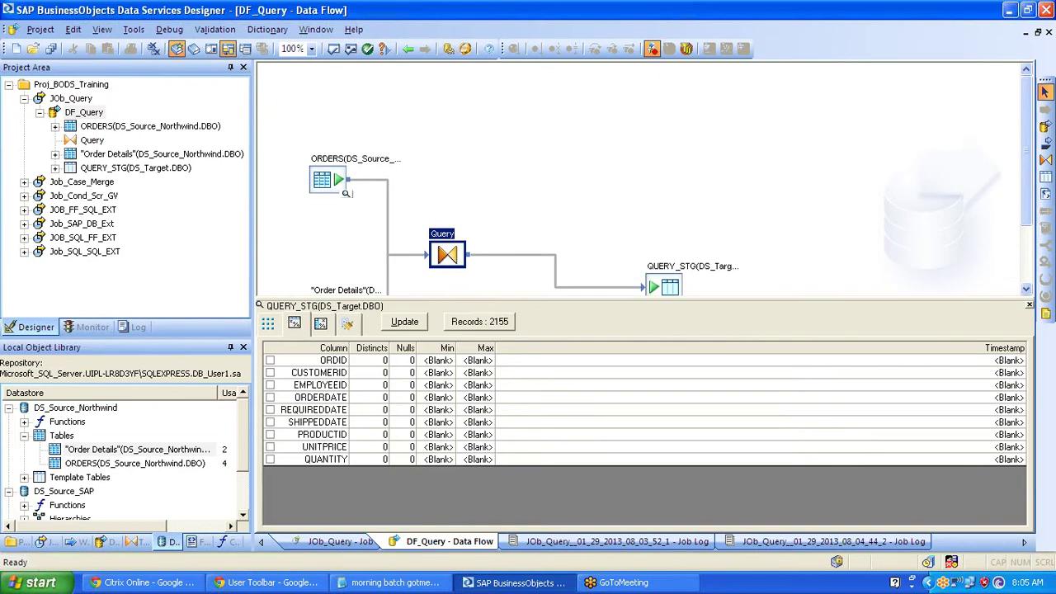
pyautogui.click(1030, 306)
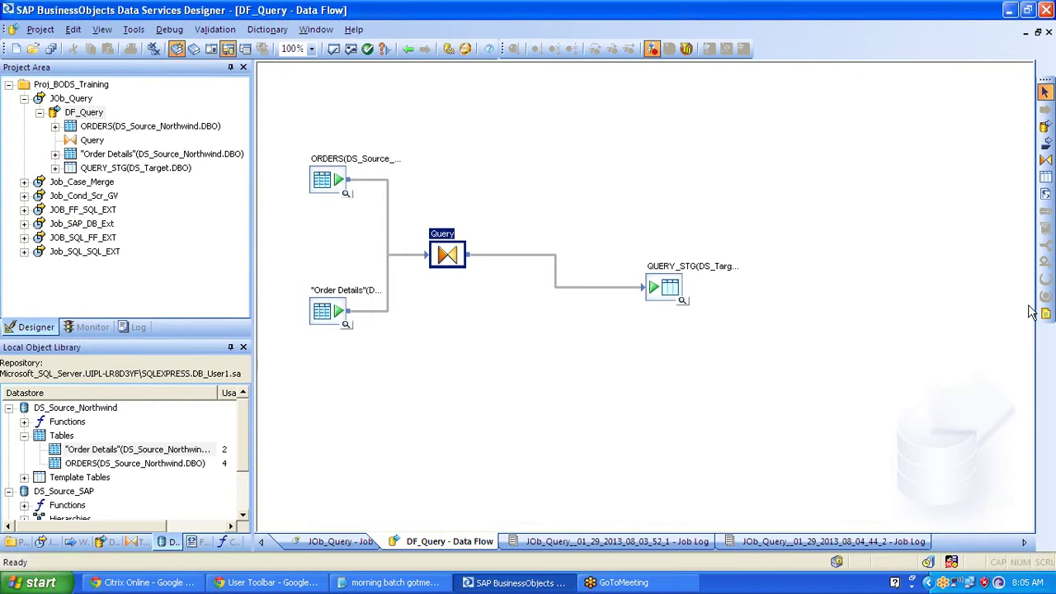